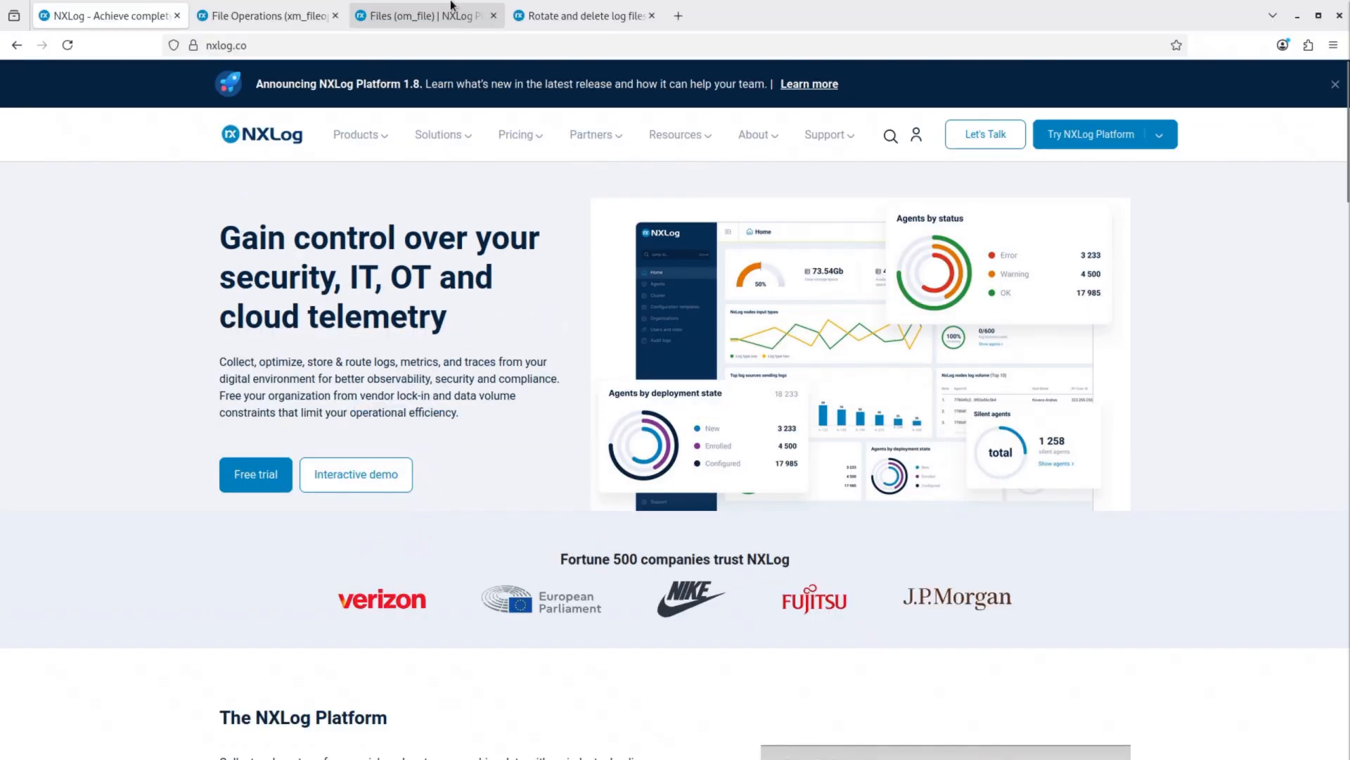
- Open the File Operations (xm_fileop) reference and review its functions and its directory, file_cycle, file_remove and file_rename procedures
{"action": "left_click", "coordinate": [276, 15]}
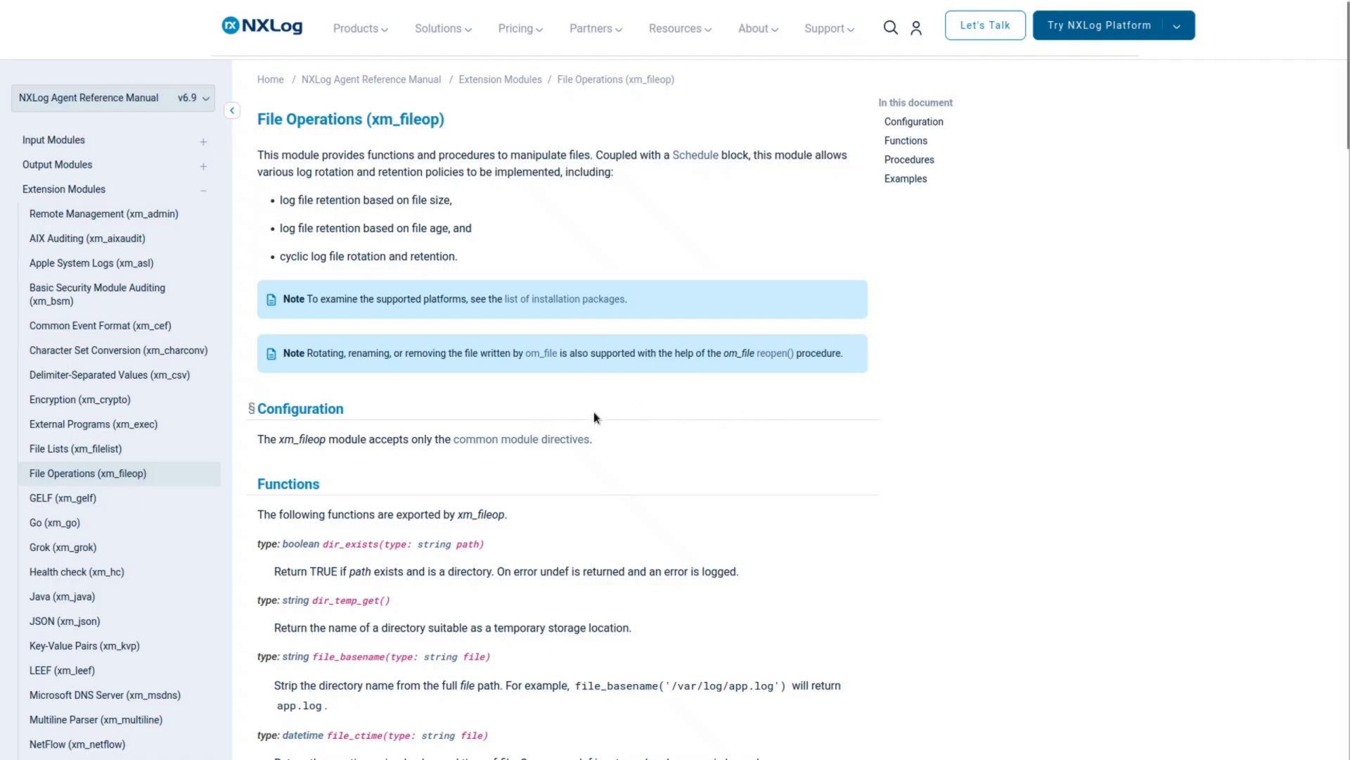
{"action": "scroll", "coordinate": [595, 399], "scroll_direction": "down", "scroll_amount": 9}
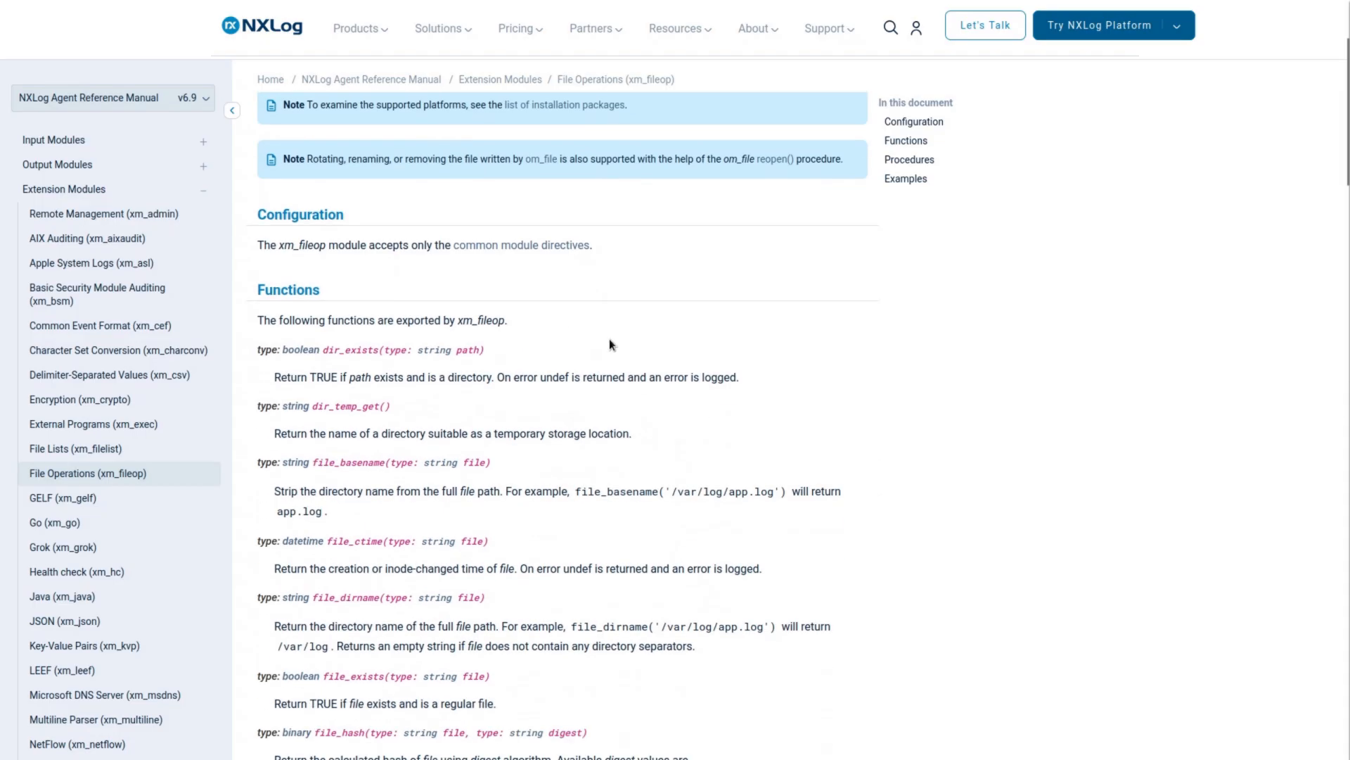
{"action": "scroll", "coordinate": [537, 347], "scroll_direction": "down", "scroll_amount": 12}
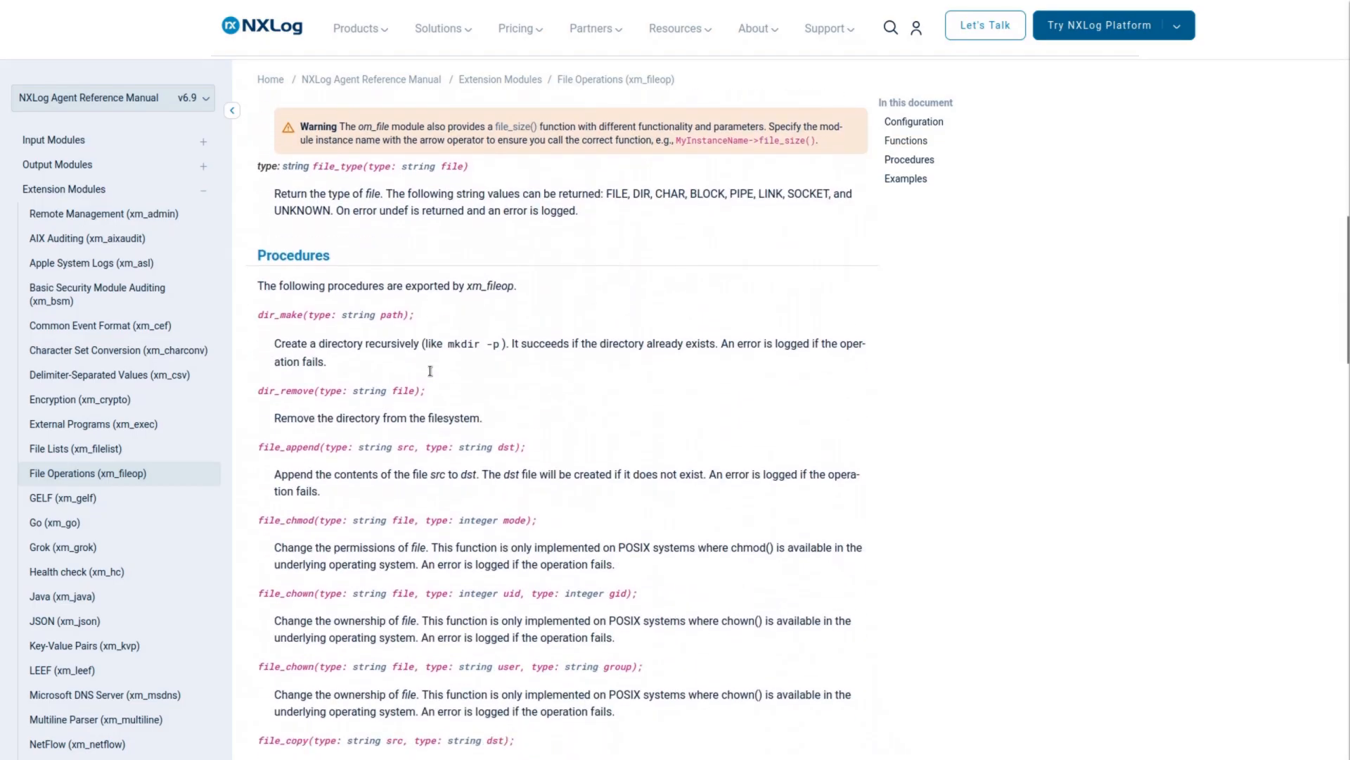
{"action": "scroll", "coordinate": [430, 374], "scroll_direction": "down", "scroll_amount": 4}
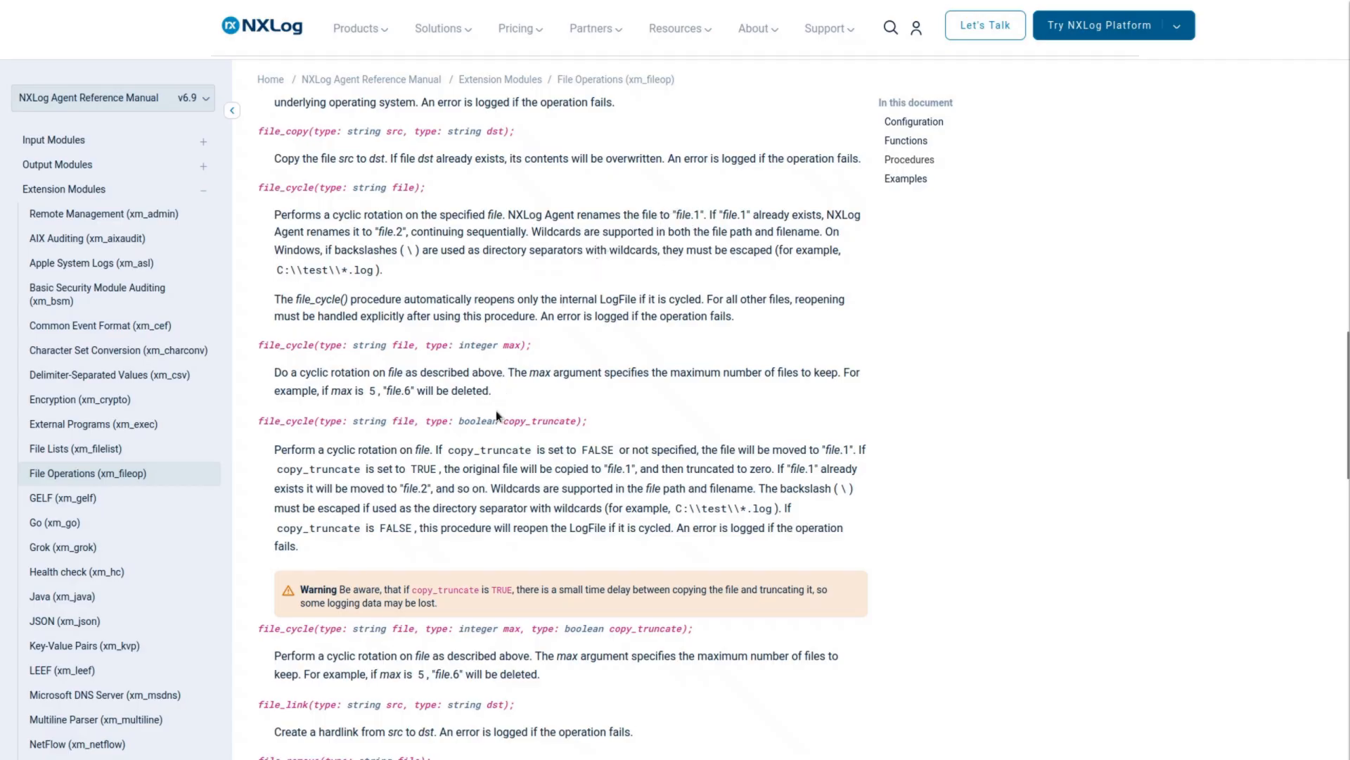
{"action": "scroll", "coordinate": [495, 411], "scroll_direction": "down", "scroll_amount": 3}
{"action": "scroll", "coordinate": [509, 385], "scroll_direction": "down", "scroll_amount": 4}
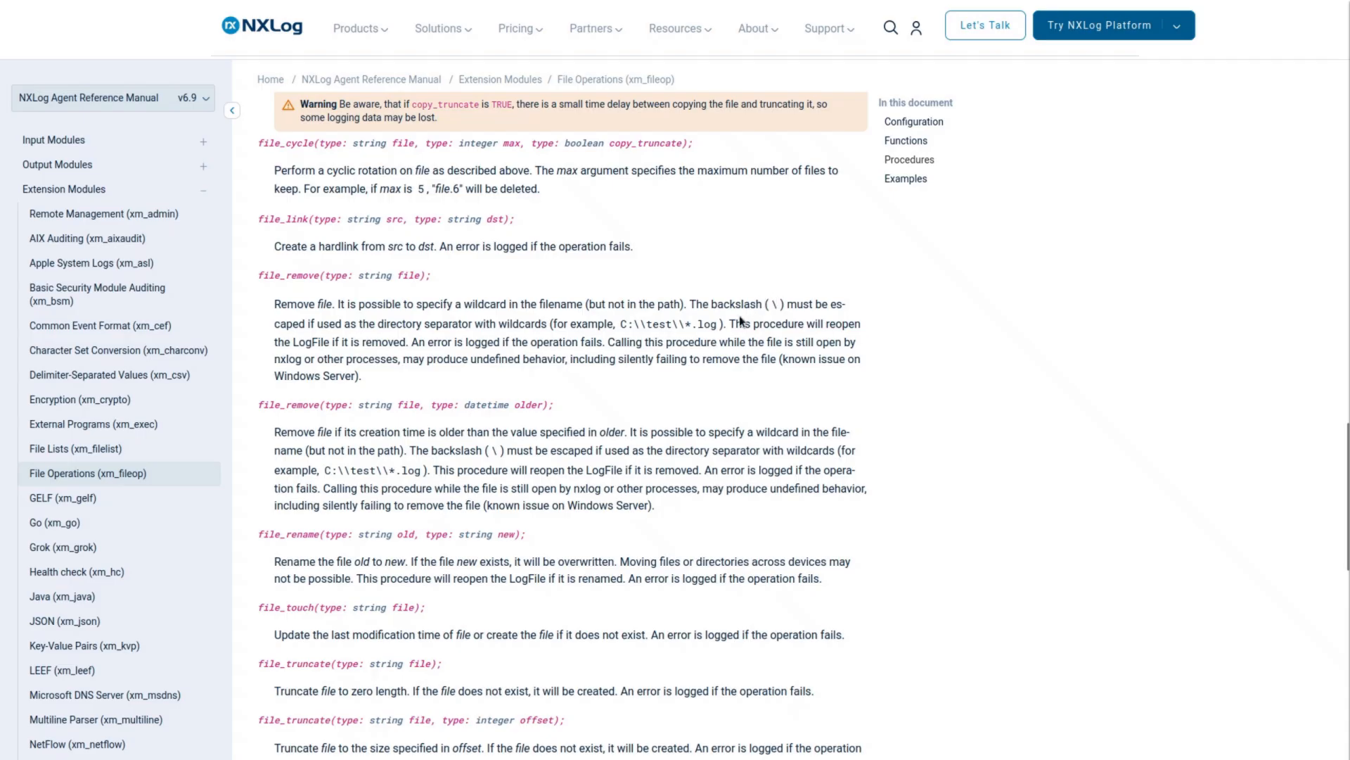
{"action": "scroll", "coordinate": [330, 552], "scroll_direction": "down", "scroll_amount": 1}
{"action": "scroll", "coordinate": [330, 552], "scroll_direction": "down", "scroll_amount": 3}
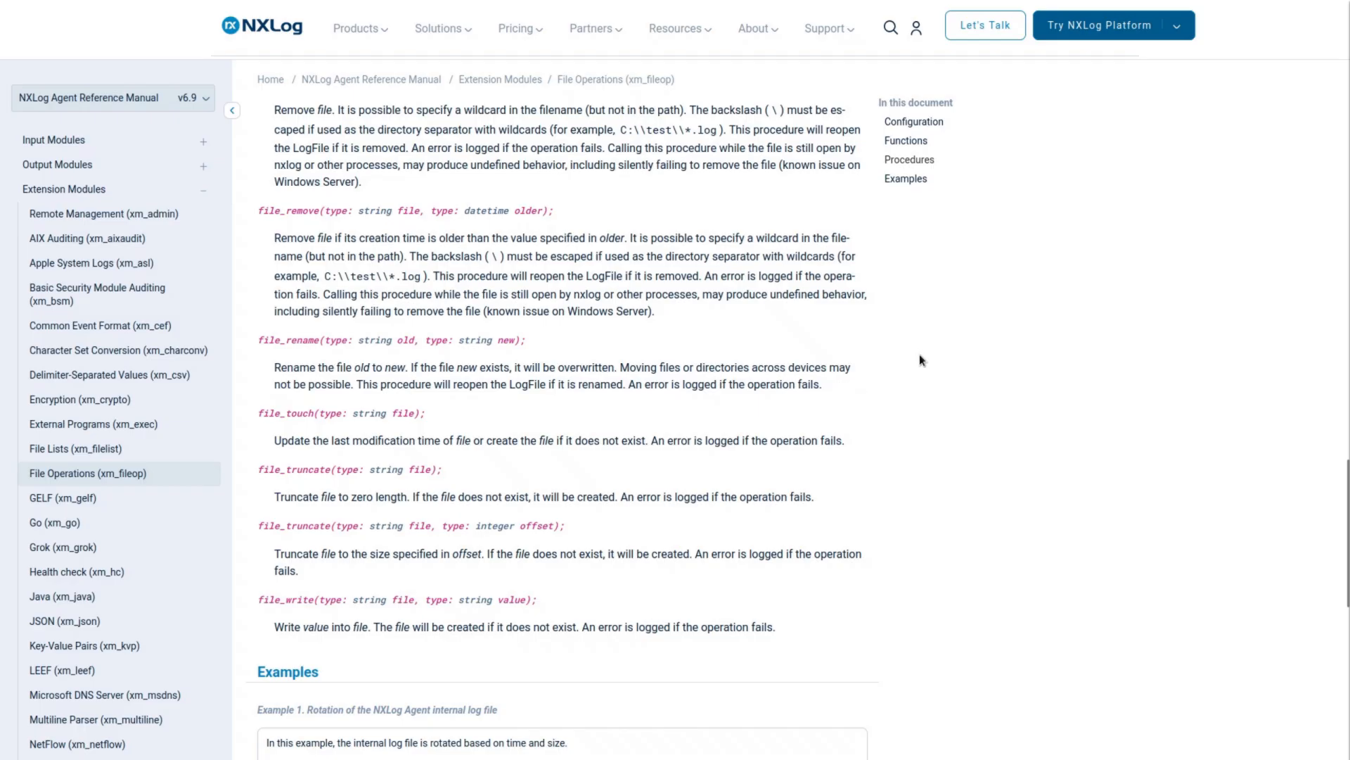
- Open the Files (om_file) reference and review its reopen and rotate_to procedures
{"action": "left_click", "coordinate": [357, 17]}
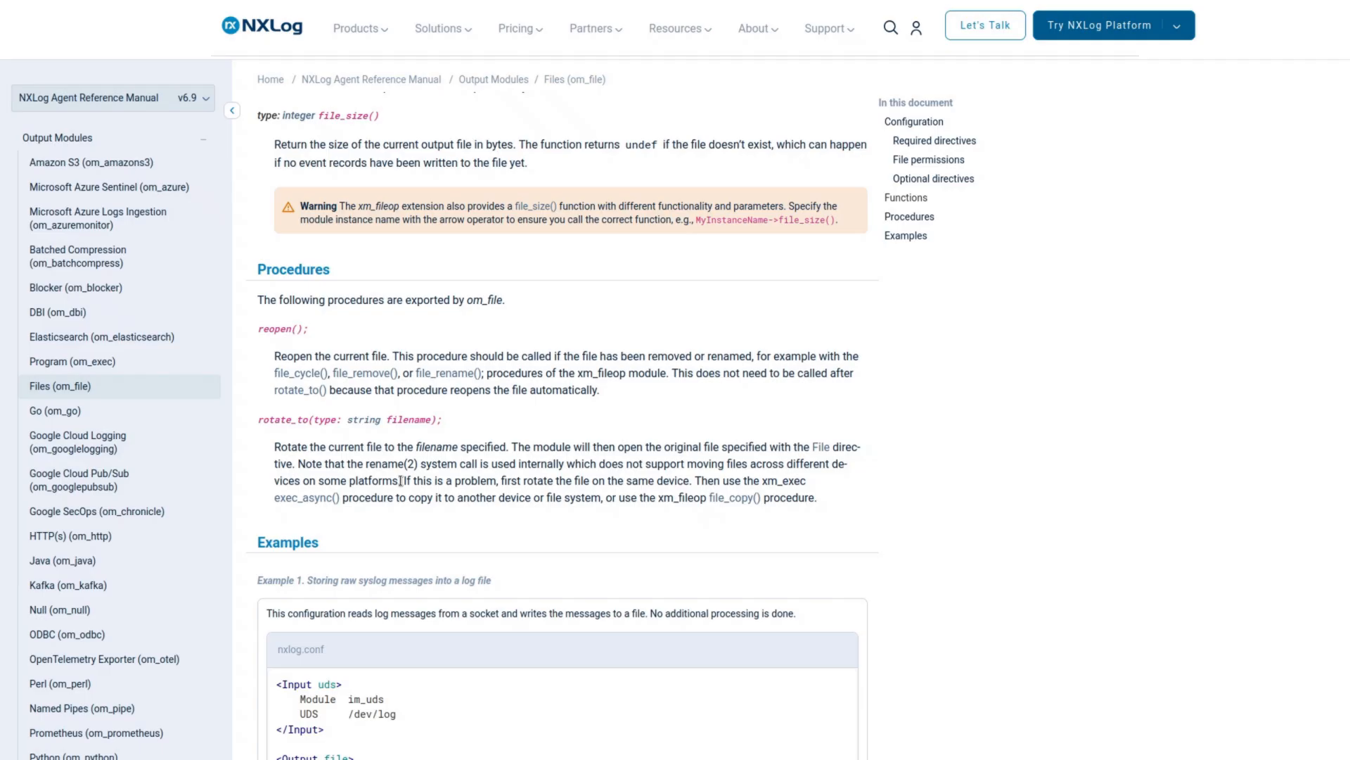
{"action": "scroll", "coordinate": [401, 484], "scroll_direction": "up", "scroll_amount": 4}
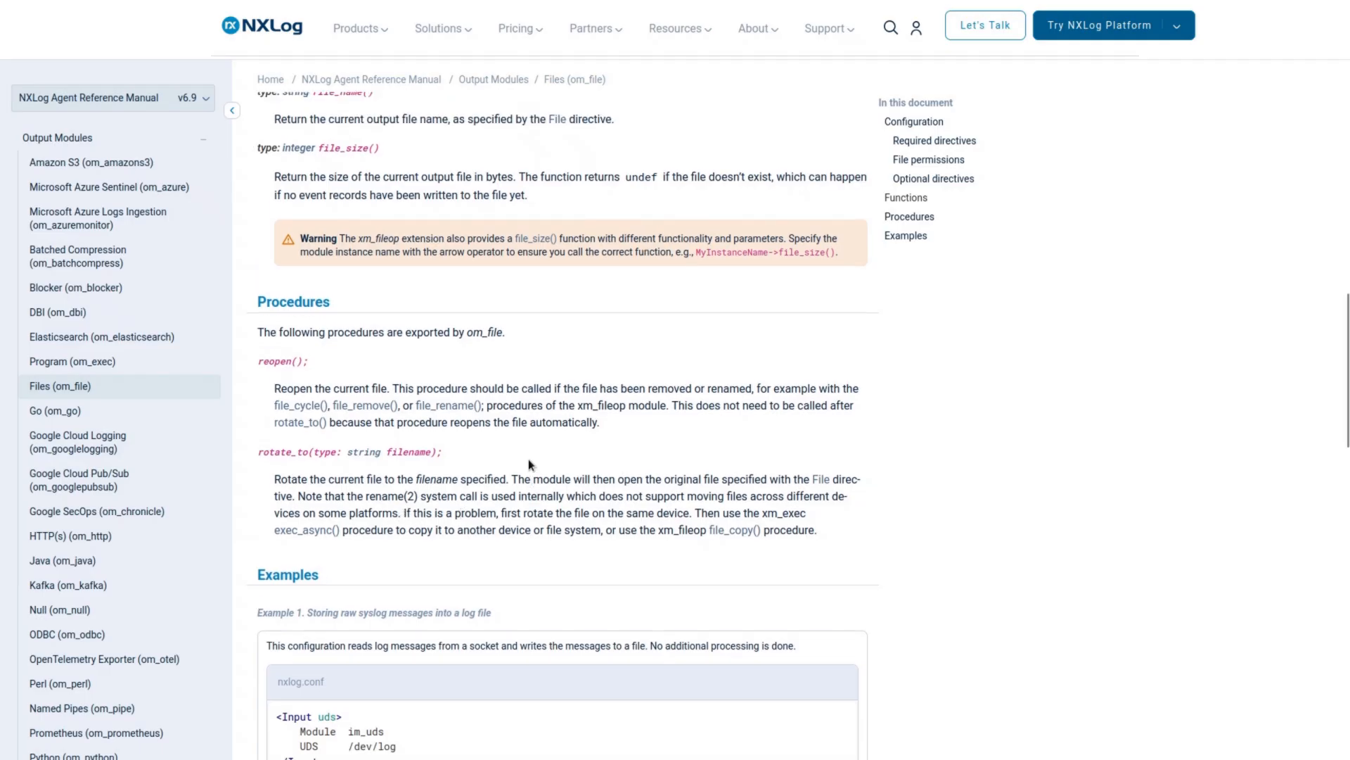
- Return to the File Operations (xm_fileop) reference and examine Example 1, rotation of the NXLog Agent internal log file, including its Schedule block
{"action": "left_click", "coordinate": [299, 14]}
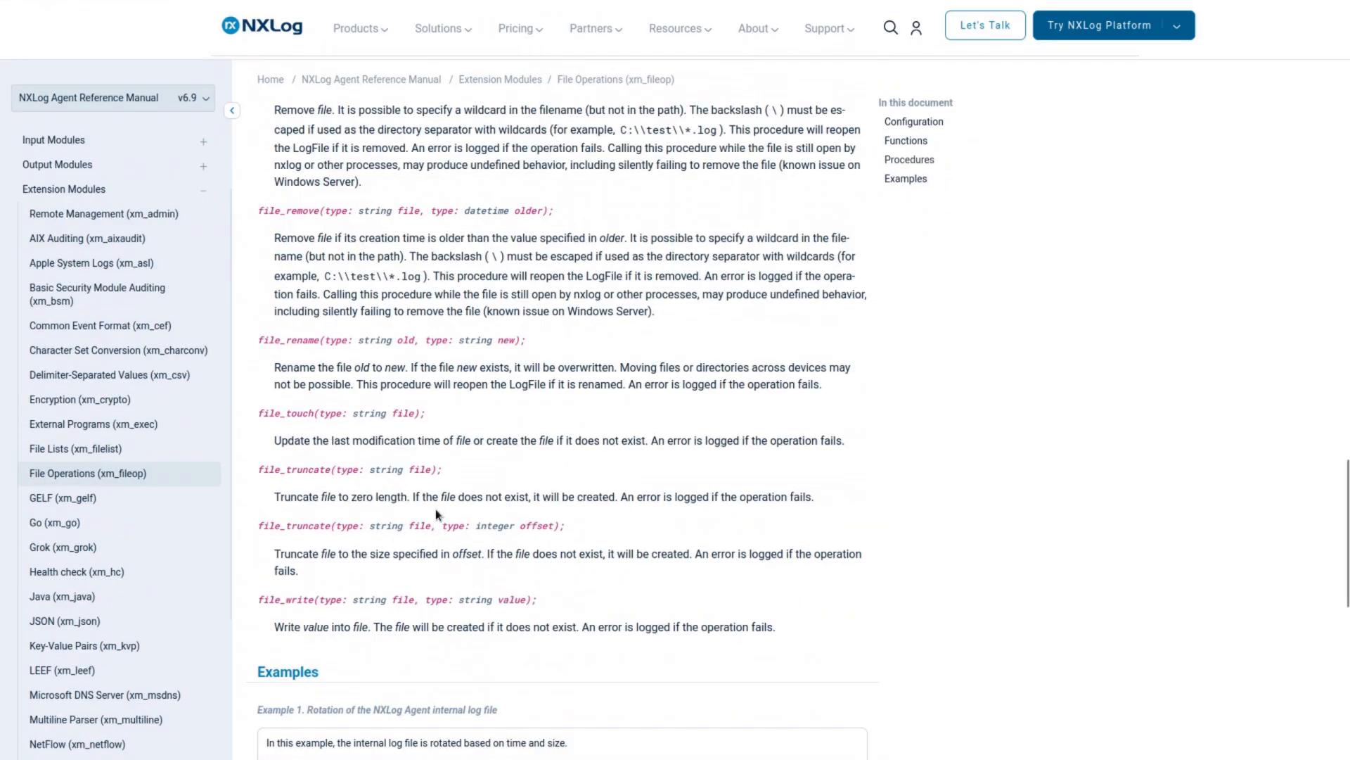
{"action": "scroll", "coordinate": [436, 509], "scroll_direction": "down", "scroll_amount": 6}
{"action": "scroll", "coordinate": [399, 547], "scroll_direction": "down", "scroll_amount": 3}
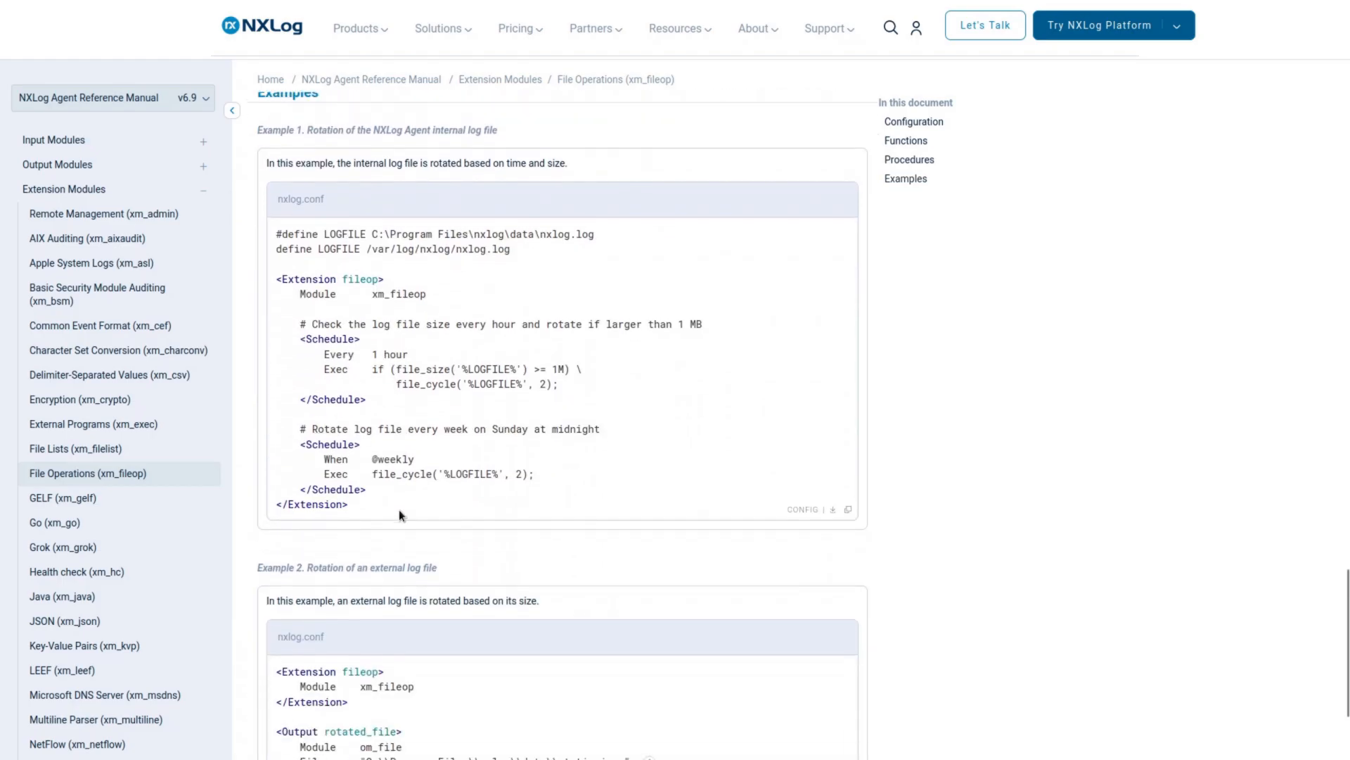
{"action": "left_click_drag", "start_coordinate": [289, 336], "coordinate": [390, 337]}
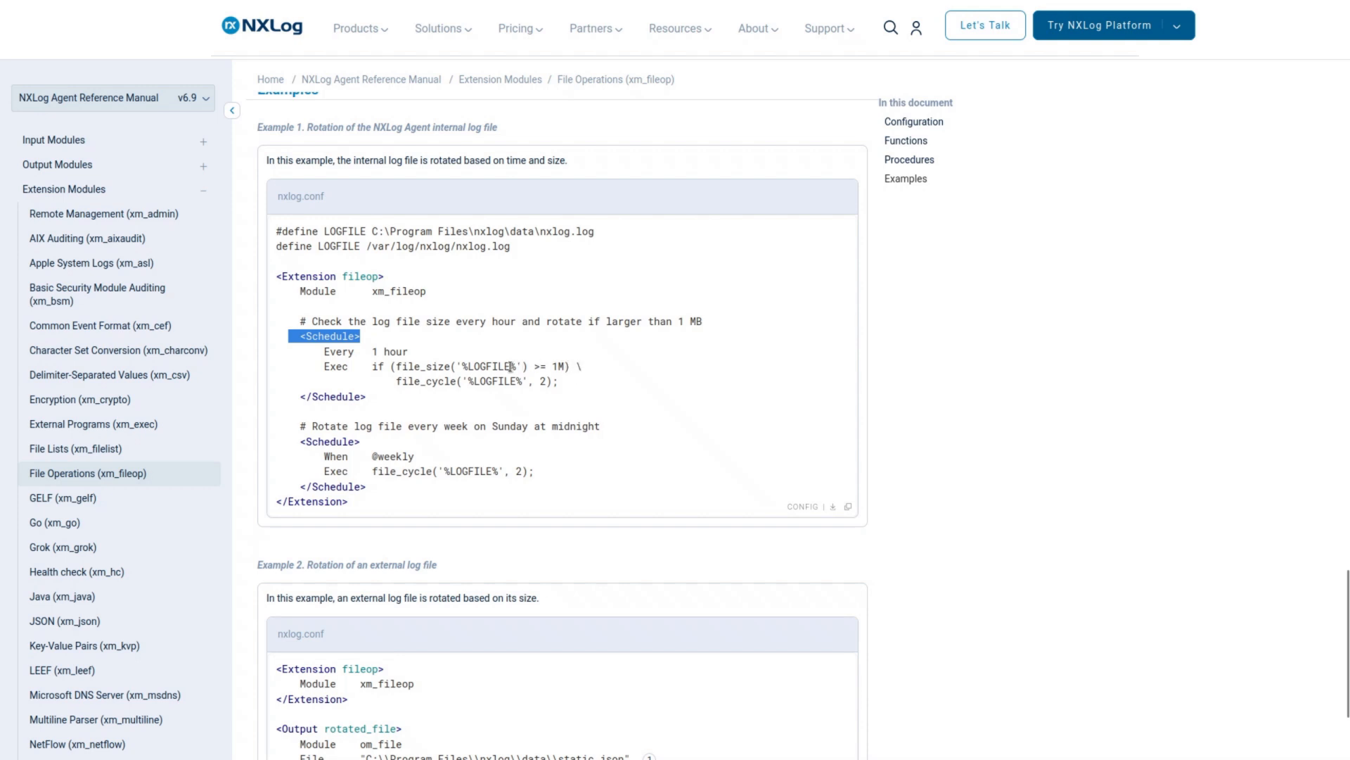
{"action": "scroll", "coordinate": [534, 406], "scroll_direction": "up", "scroll_amount": 3}
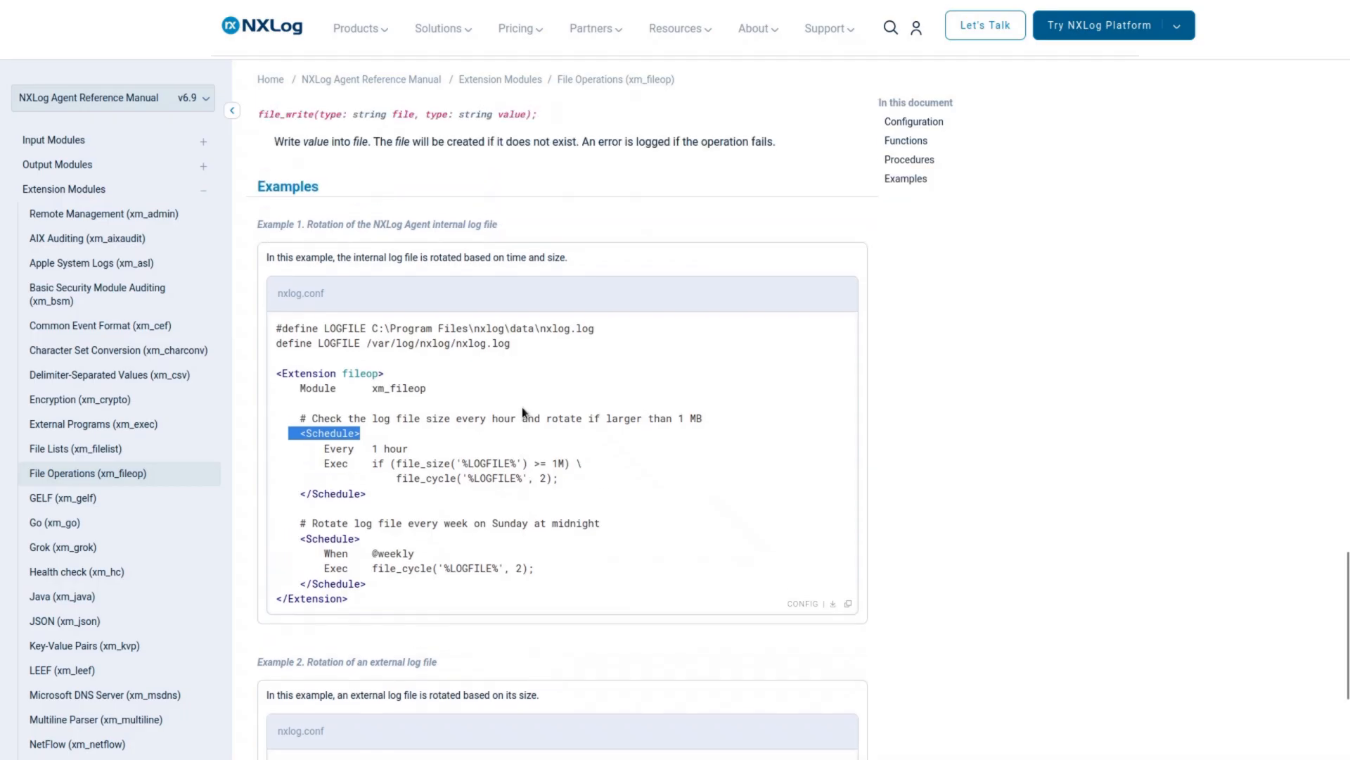
{"action": "scroll", "coordinate": [469, 439], "scroll_direction": "down", "scroll_amount": 2}
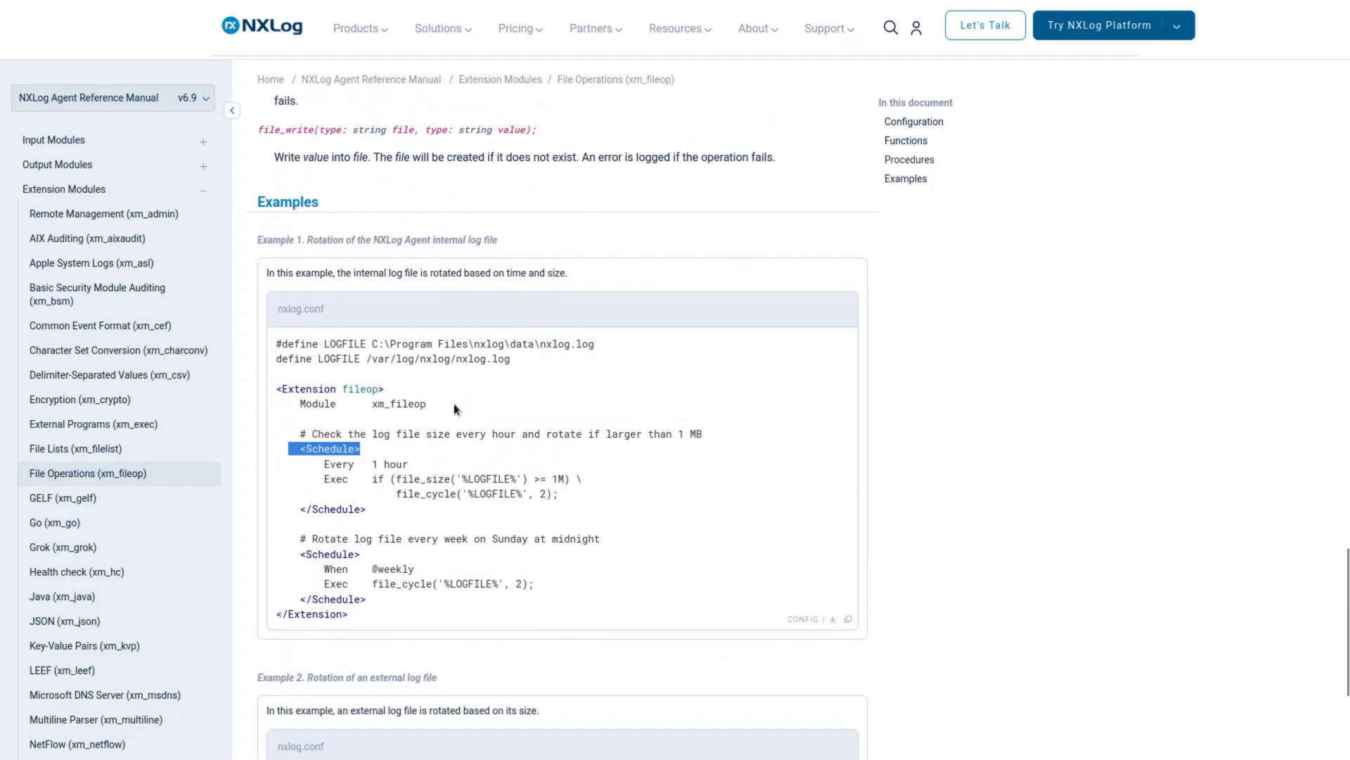
{"action": "scroll", "coordinate": [476, 370], "scroll_direction": "down", "scroll_amount": 2}
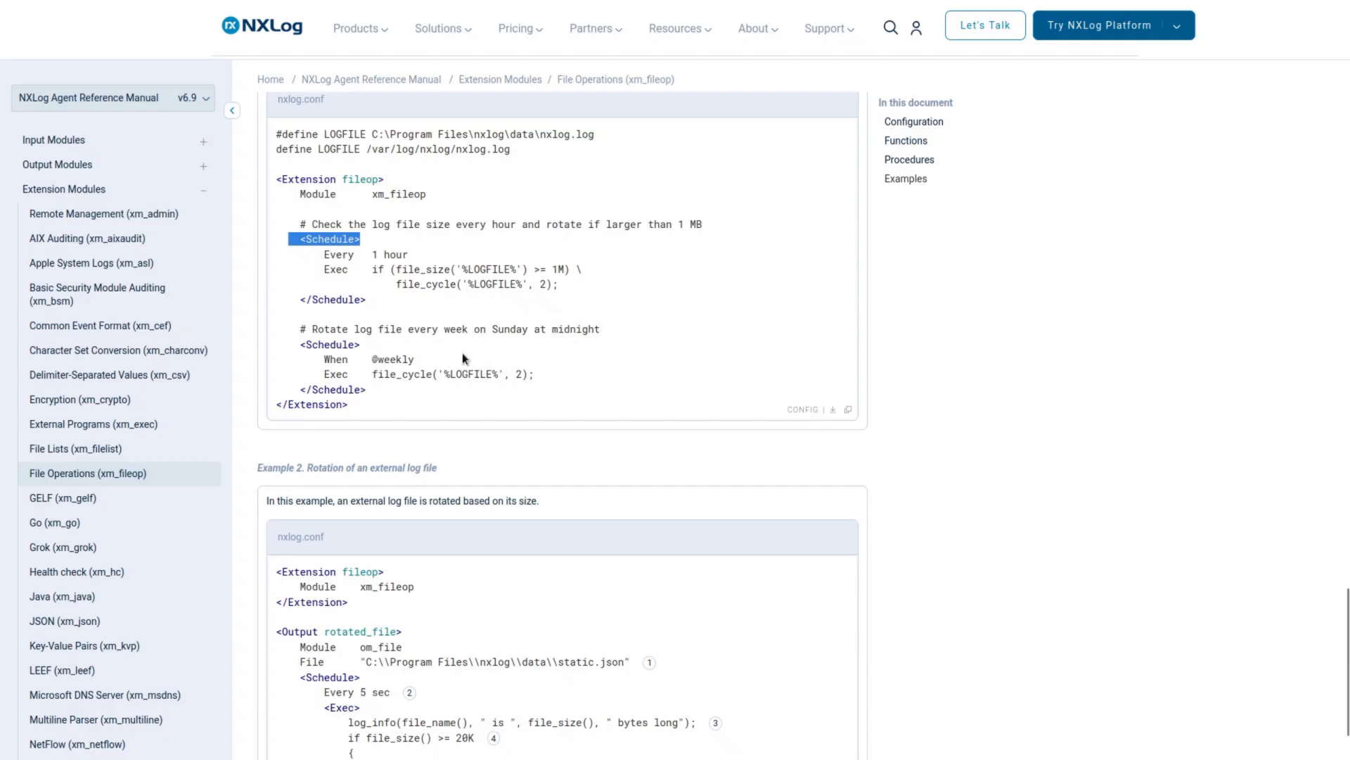
{"action": "scroll", "coordinate": [432, 394], "scroll_direction": "up", "scroll_amount": 1}
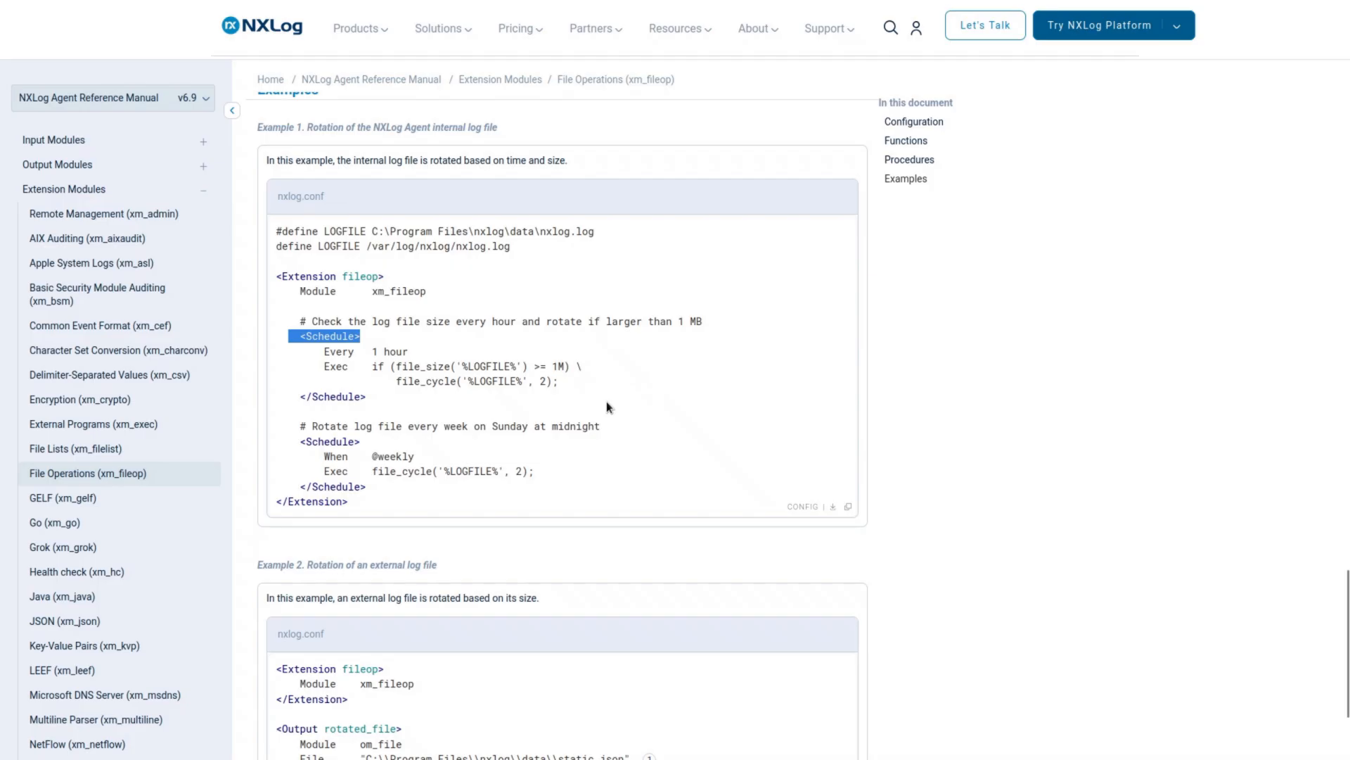
{"action": "scroll", "coordinate": [606, 401], "scroll_direction": "up", "scroll_amount": 1}
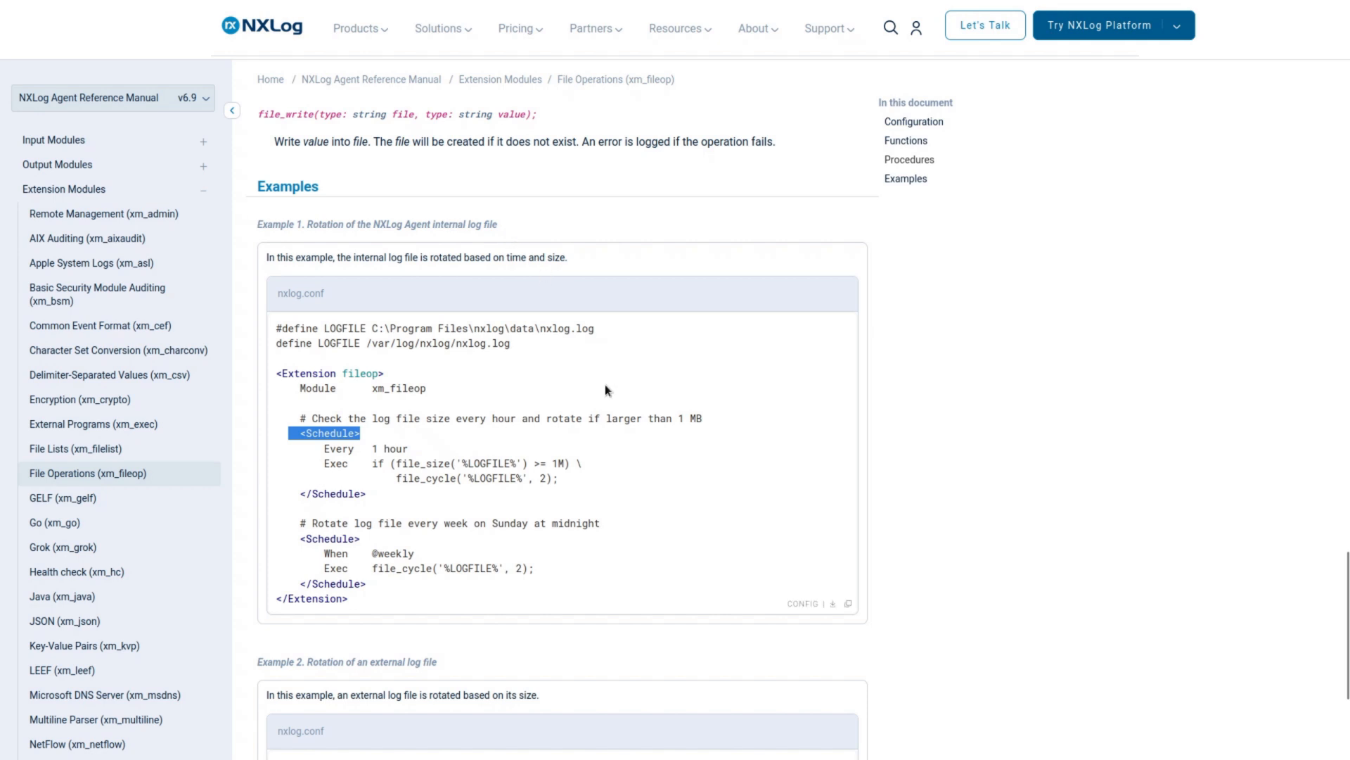
- Examine Example 1's size condition, its file_cycle call and the comment describing the weekly rotation by highlighting each one
{"action": "left_click", "coordinate": [417, 441]}
{"action": "left_click_drag", "start_coordinate": [312, 459], "coordinate": [566, 466]}
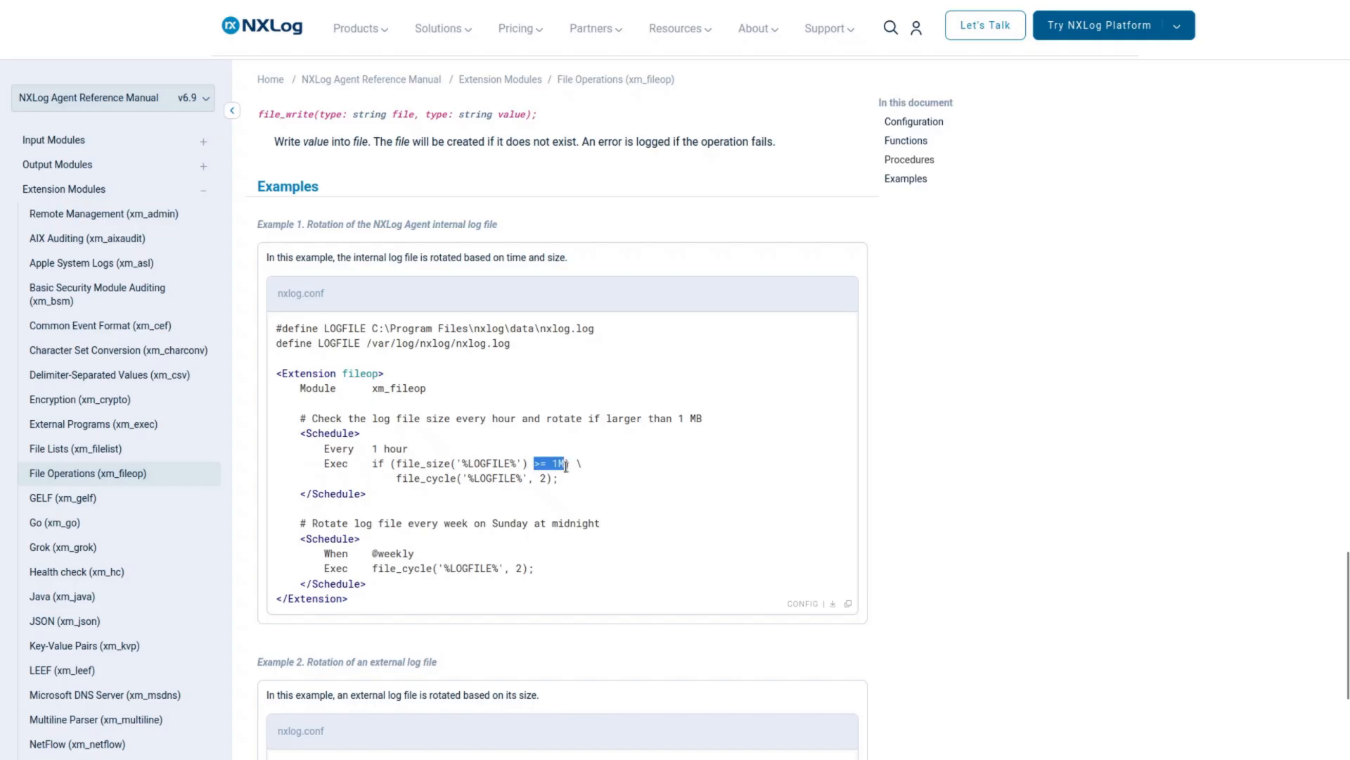
{"action": "left_click_drag", "start_coordinate": [361, 478], "coordinate": [585, 484]}
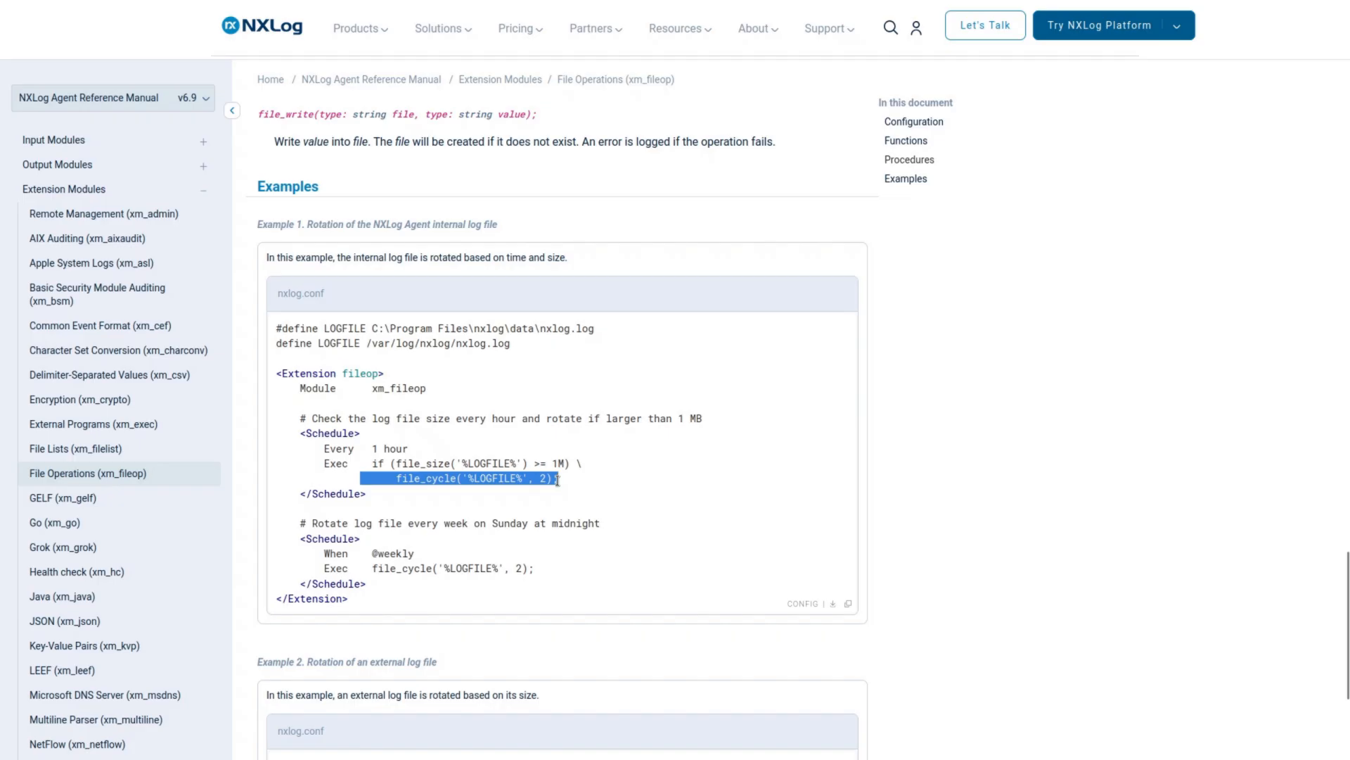
{"action": "left_click", "coordinate": [338, 528]}
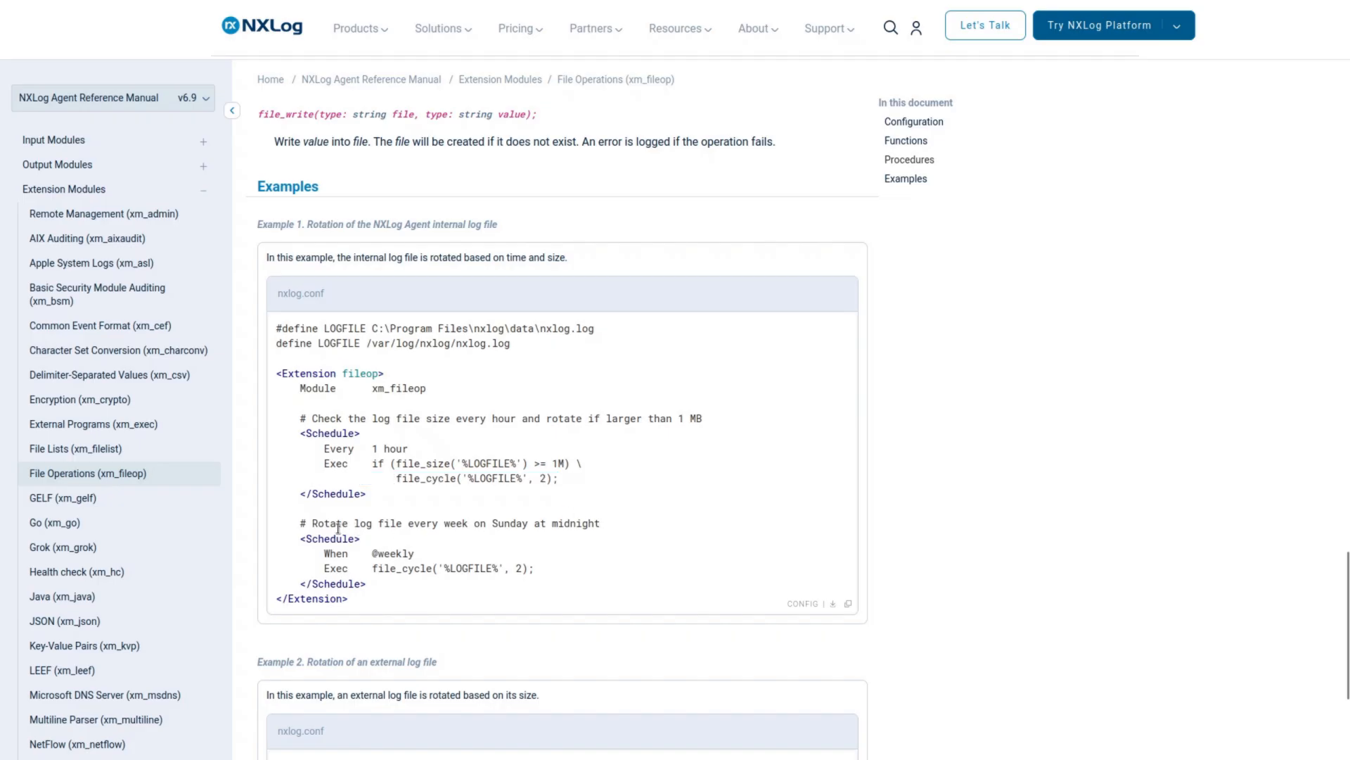
{"action": "left_click_drag", "start_coordinate": [305, 526], "coordinate": [600, 527]}
{"action": "left_click", "coordinate": [480, 528]}
{"action": "left_click_drag", "start_coordinate": [444, 527], "coordinate": [614, 527]}
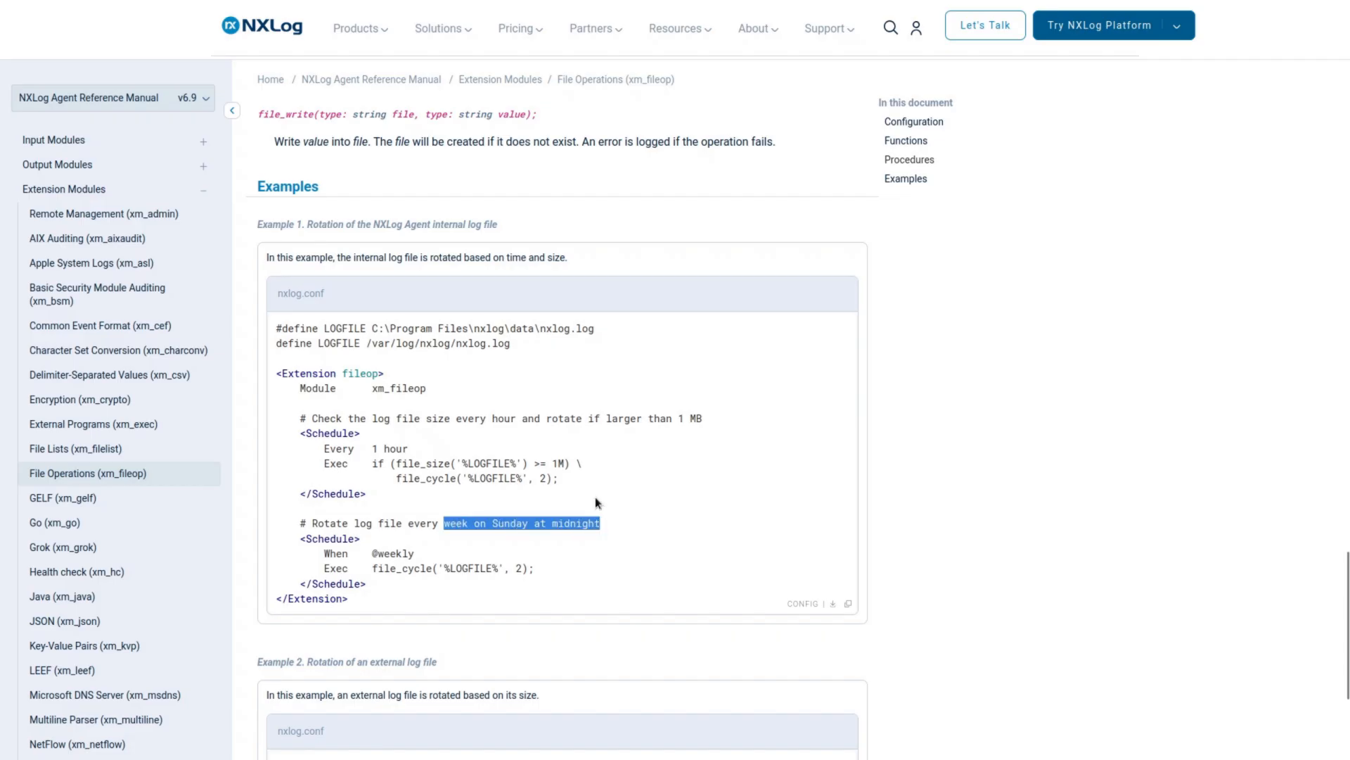
- Examine Example 2, rotation of an external log file, together with the numbered explanations of its configuration
{"action": "scroll", "coordinate": [573, 343], "scroll_direction": "down", "scroll_amount": 7}
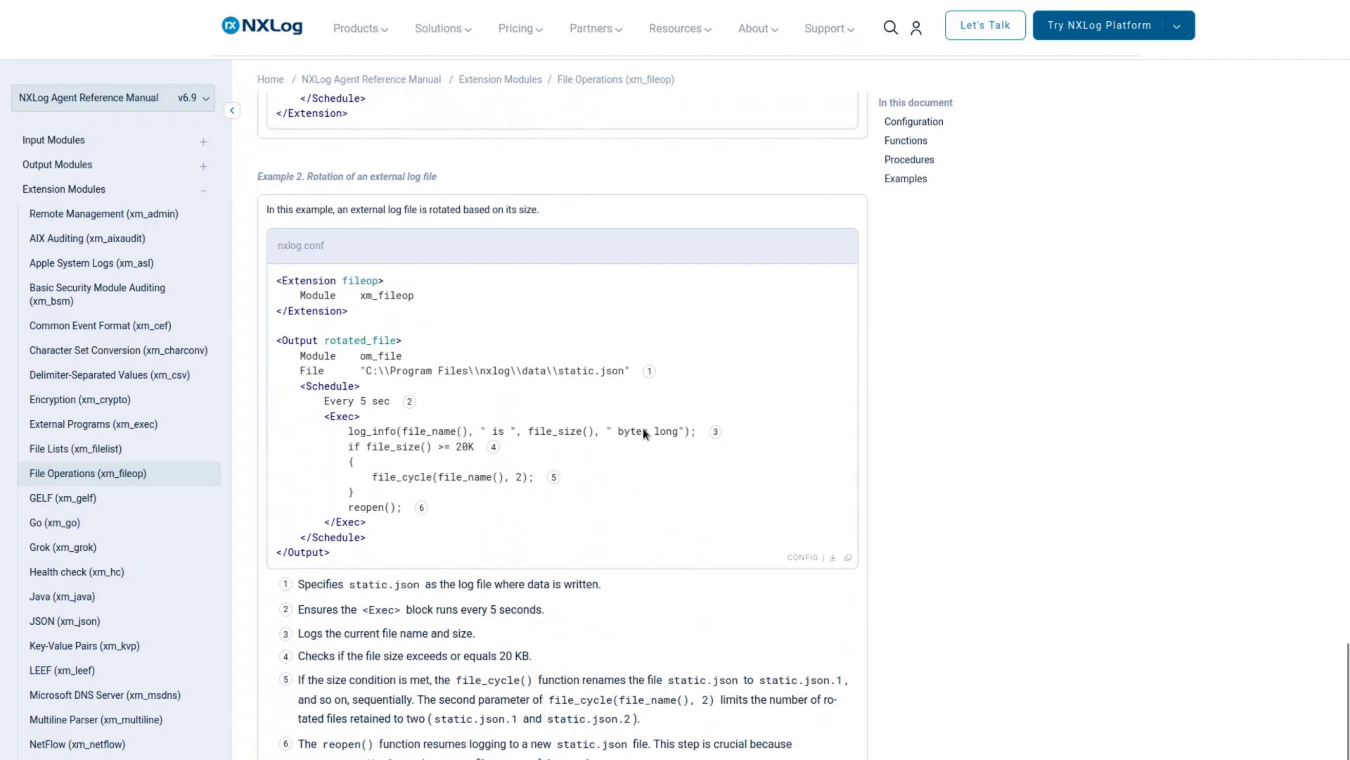
{"action": "scroll", "coordinate": [466, 277], "scroll_direction": "down", "scroll_amount": 4}
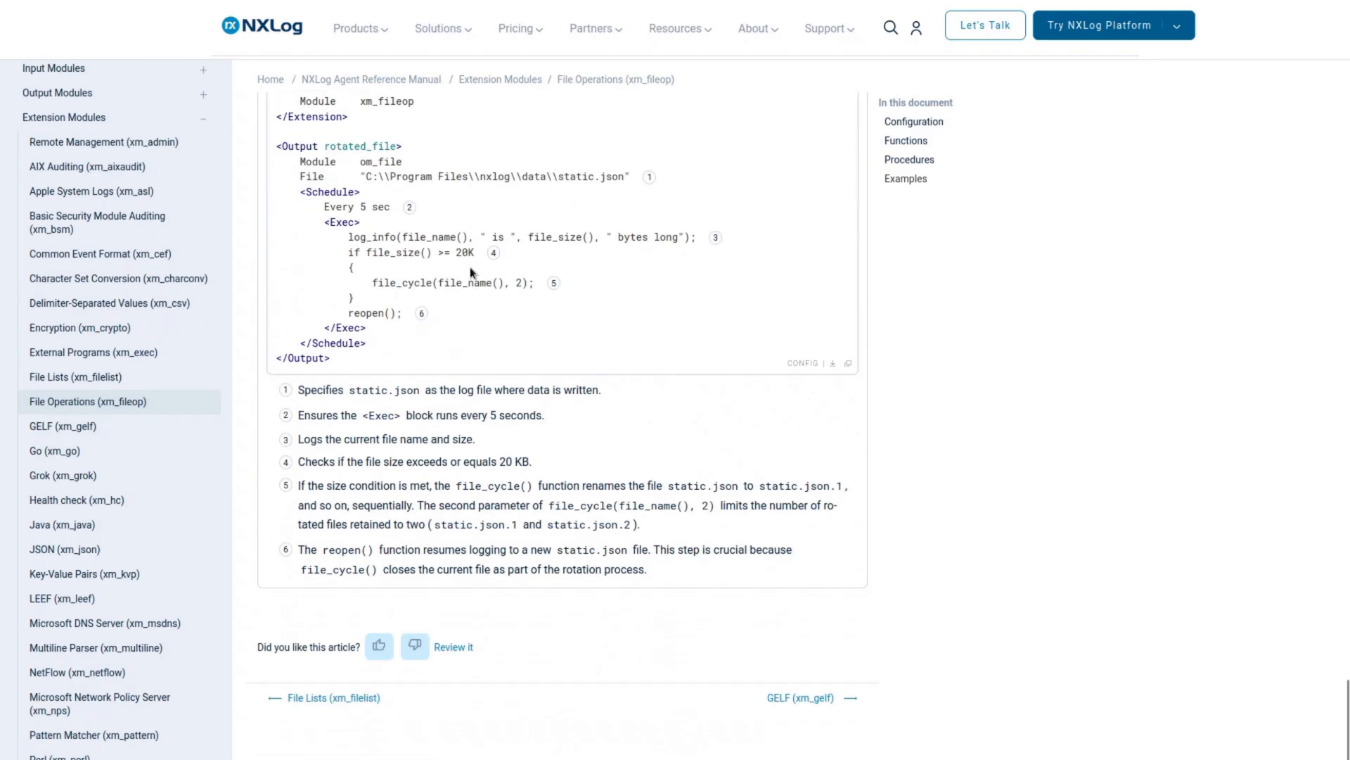
{"action": "scroll", "coordinate": [482, 403], "scroll_direction": "up", "scroll_amount": 4}
{"action": "scroll", "coordinate": [496, 412], "scroll_direction": "down", "scroll_amount": 2}
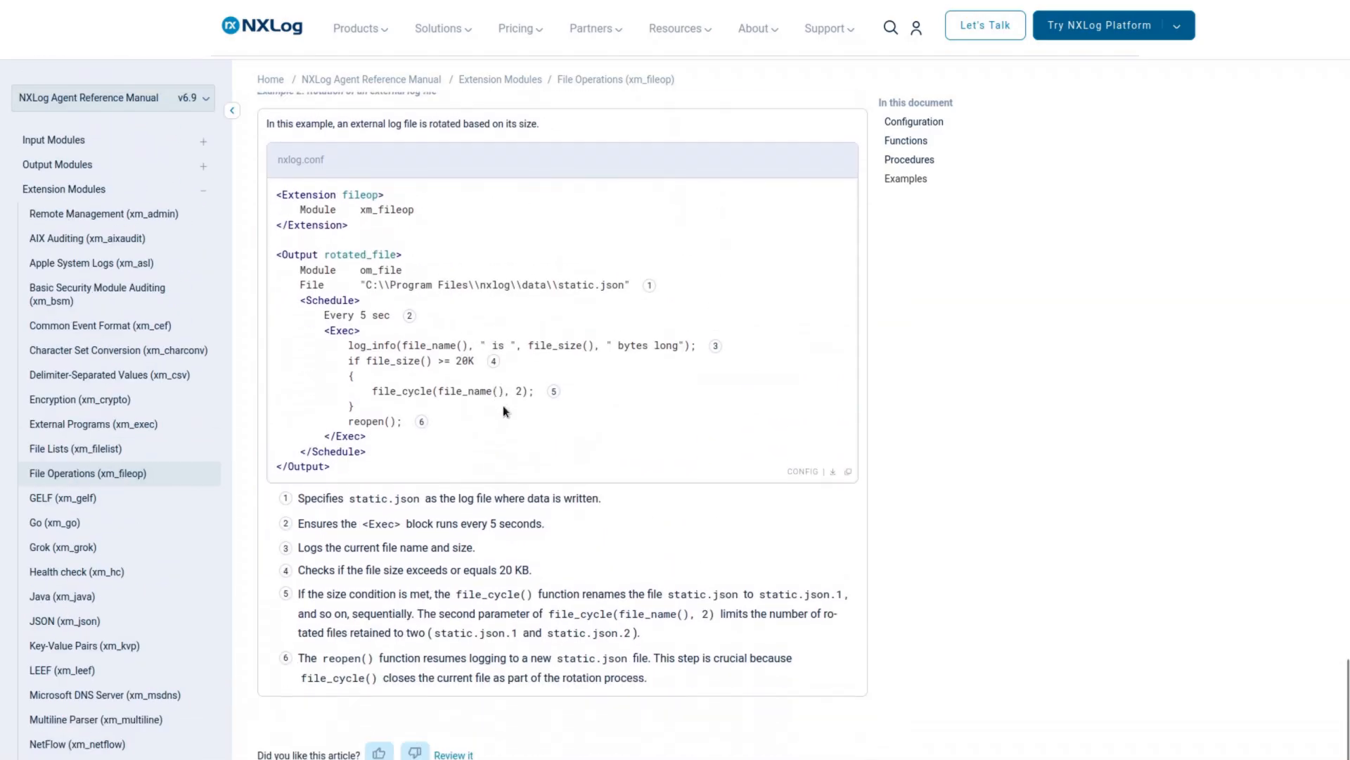
{"action": "scroll", "coordinate": [504, 405], "scroll_direction": "up", "scroll_amount": 3}
{"action": "scroll", "coordinate": [502, 397], "scroll_direction": "down", "scroll_amount": 3}
{"action": "scroll", "coordinate": [552, 450], "scroll_direction": "up", "scroll_amount": 1}
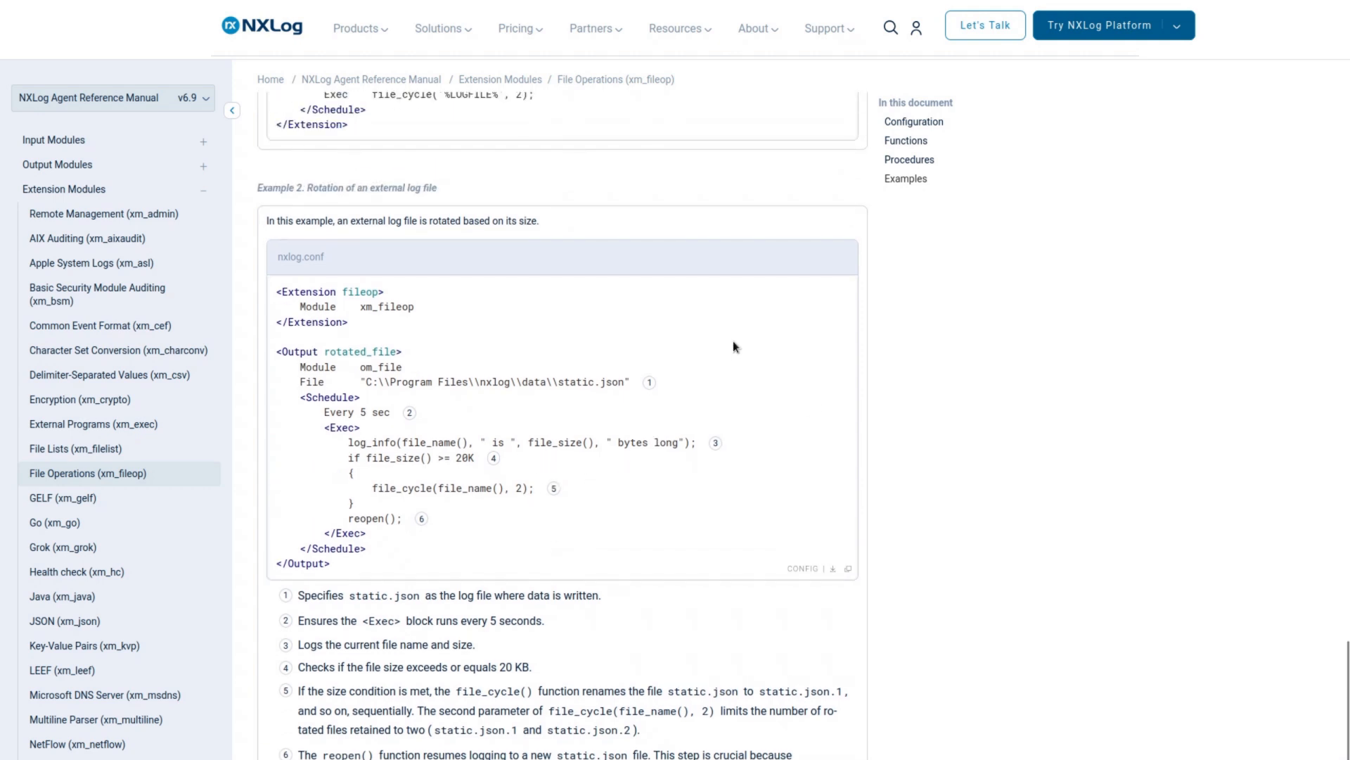
{"action": "scroll", "coordinate": [738, 333], "scroll_direction": "down", "scroll_amount": 3}
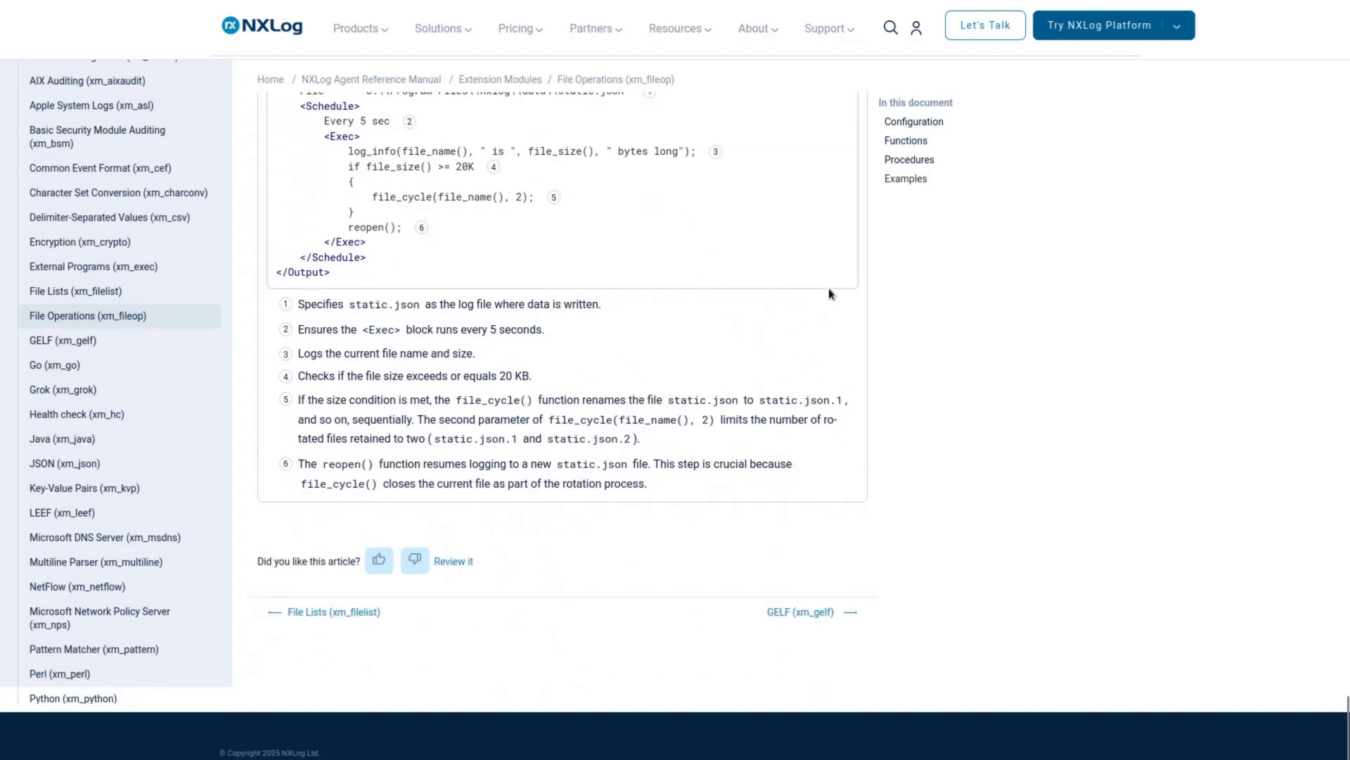
{"action": "scroll", "coordinate": [971, 393], "scroll_direction": "up", "scroll_amount": 4}
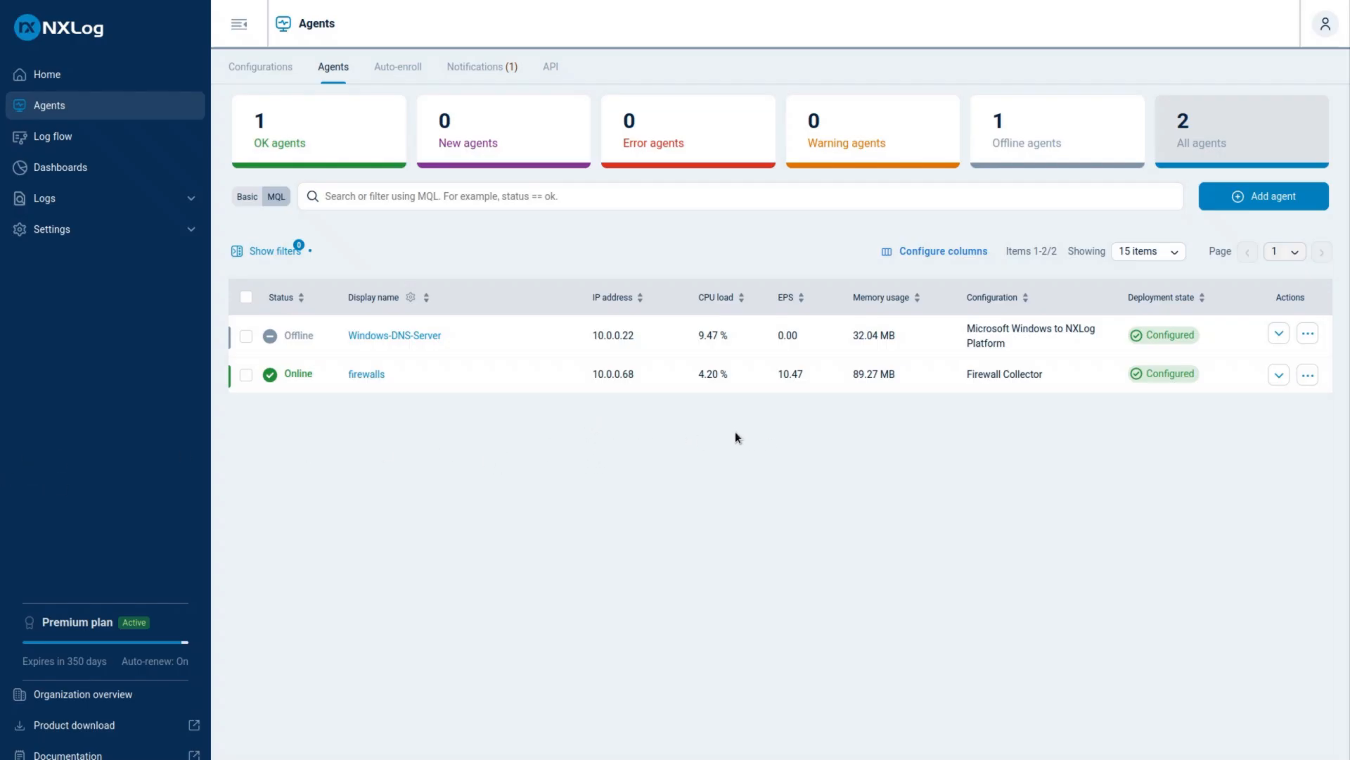
- Open the Firewall Collector configuration from the agent configurations and view its routes
{"action": "left_click", "coordinate": [274, 78]}
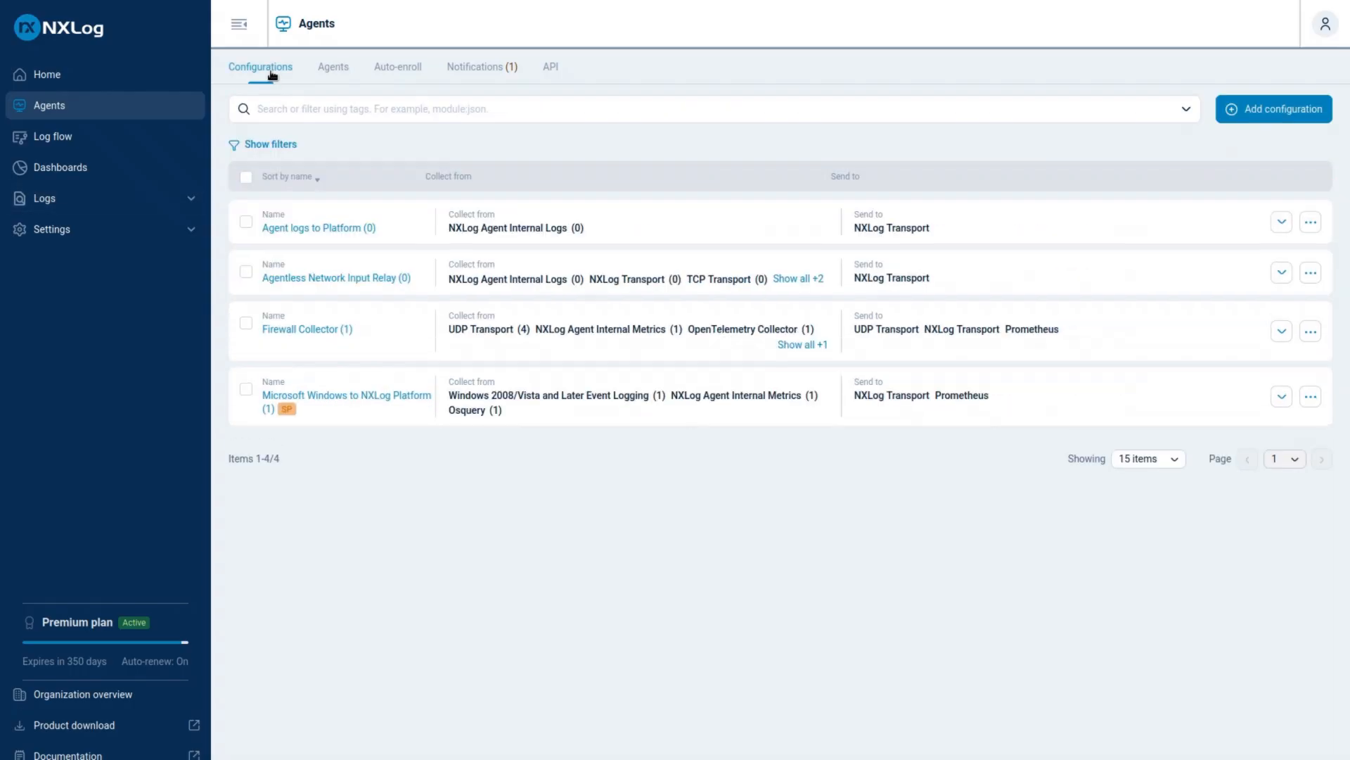
{"action": "left_click", "coordinate": [302, 330]}
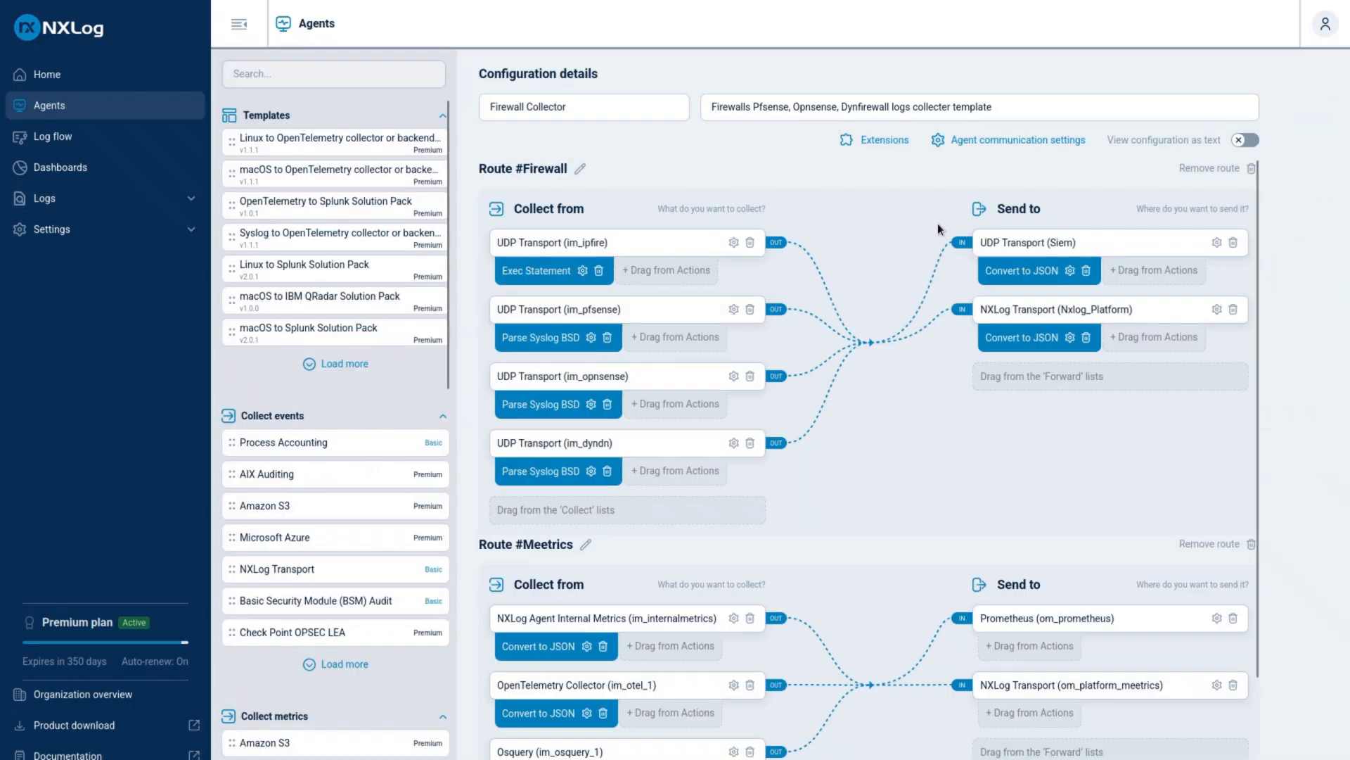
{"action": "scroll", "coordinate": [865, 540], "scroll_direction": "down", "scroll_amount": 2}
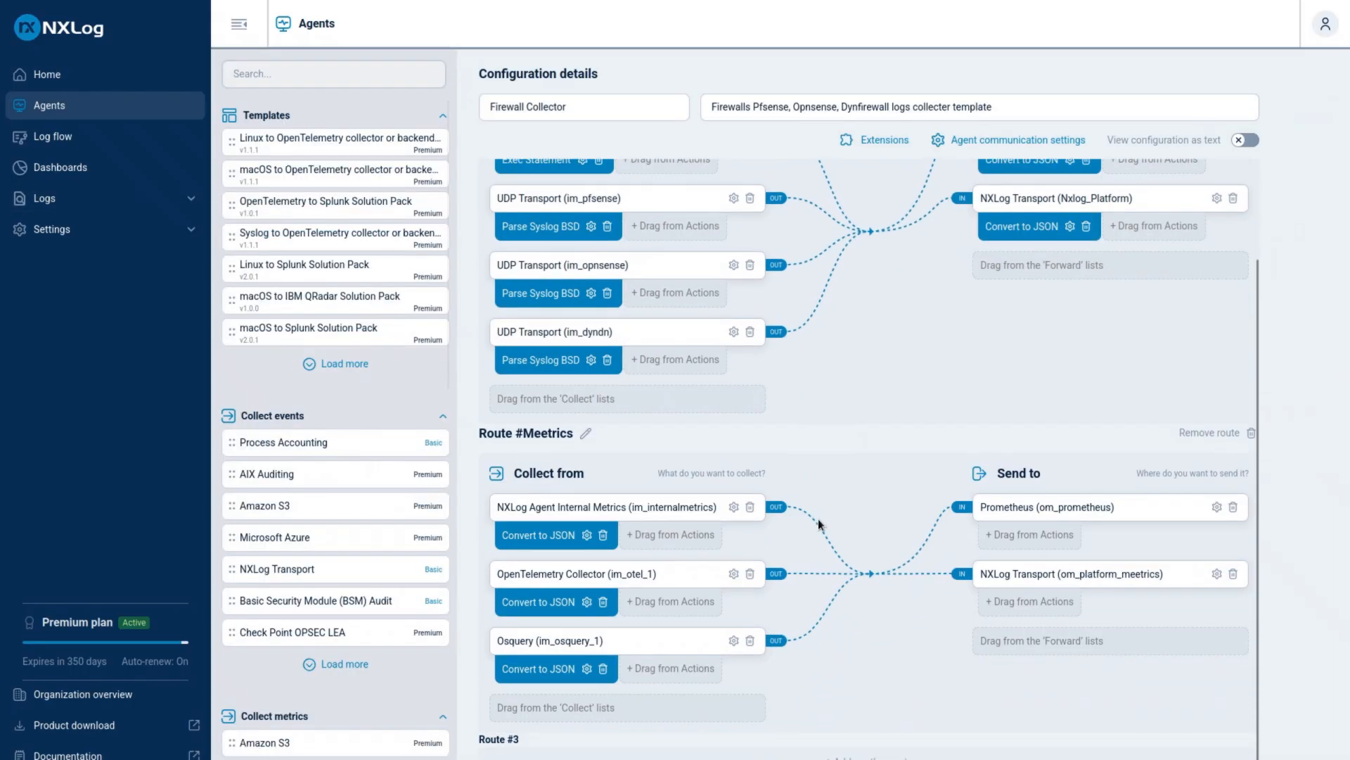
- Filter the available modules by "tes" to find the Test Generator
{"action": "left_click", "coordinate": [284, 79]}
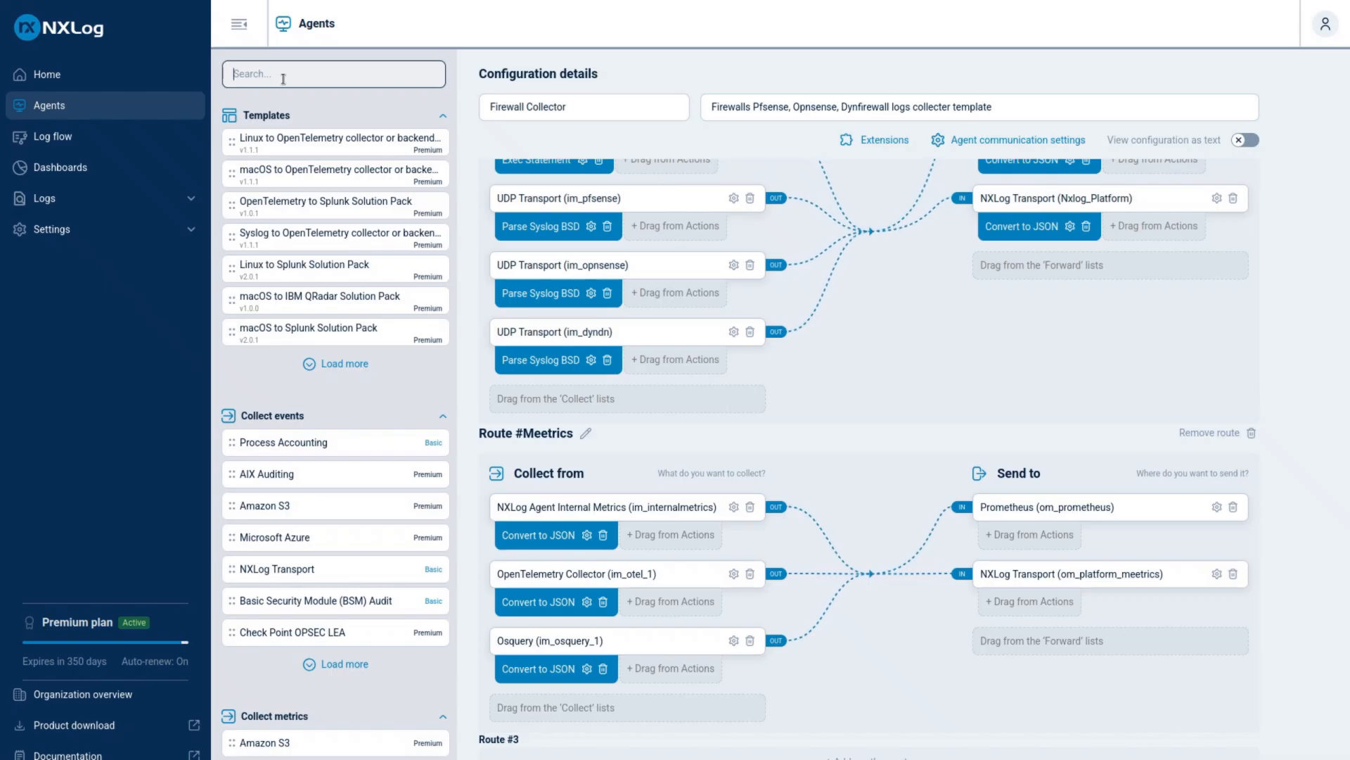
{"action": "type", "text": "tes"}
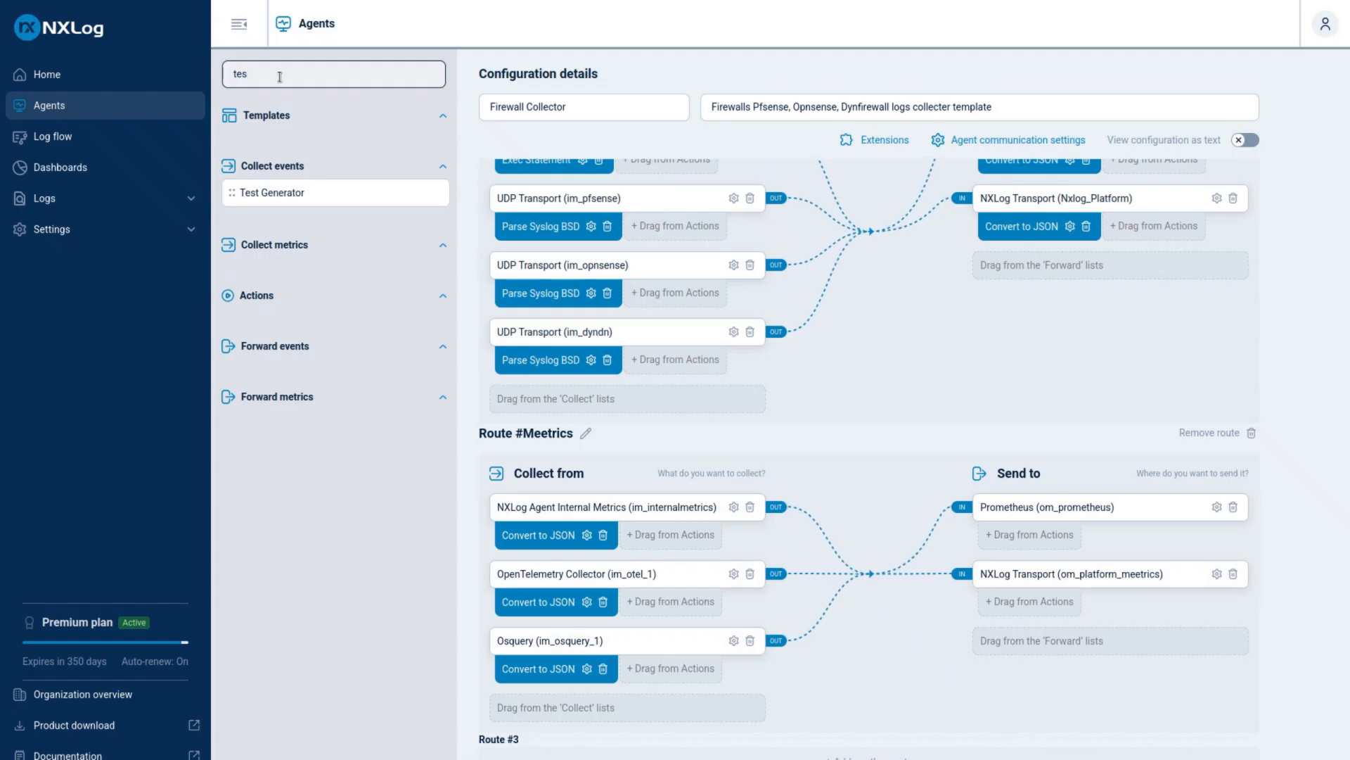
{"action": "left_click_drag", "start_coordinate": [305, 191], "coordinate": [307, 191]}
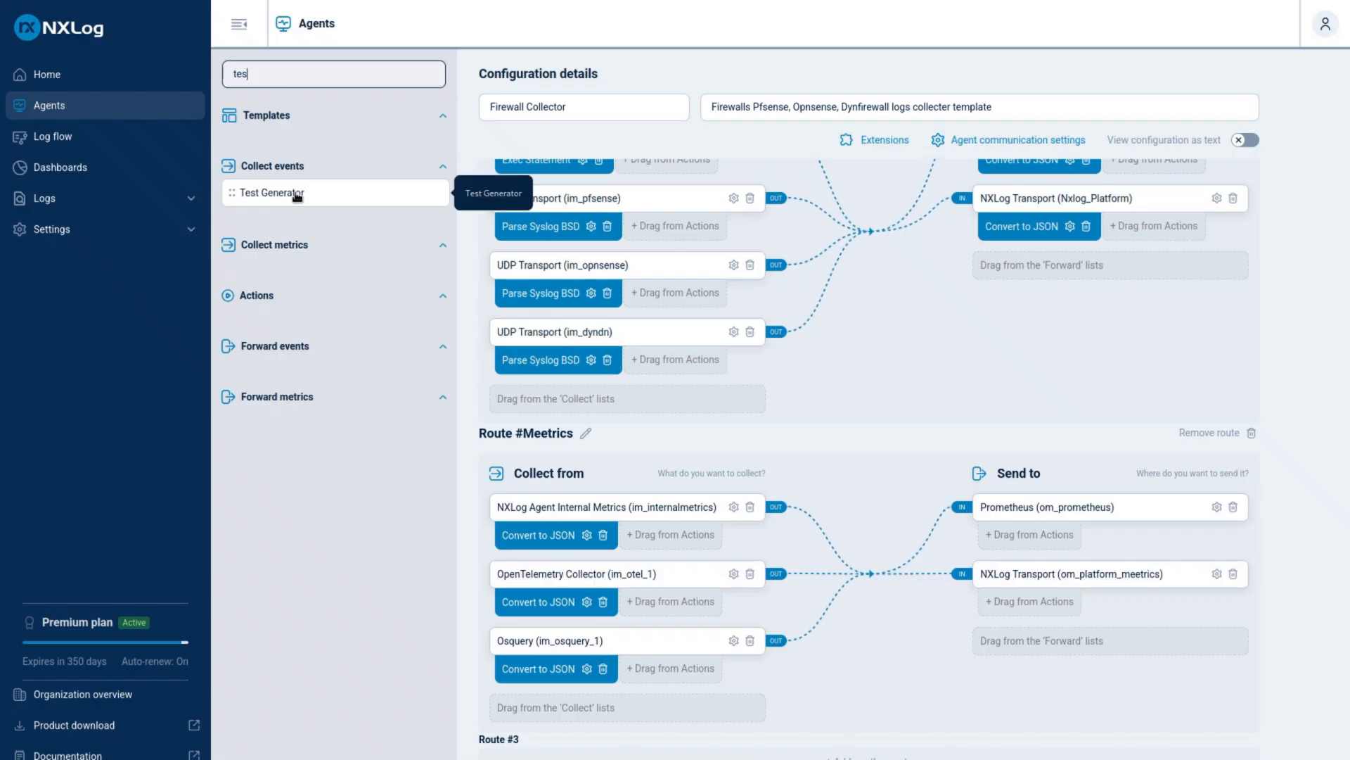
{"action": "left_click", "coordinate": [266, 196]}
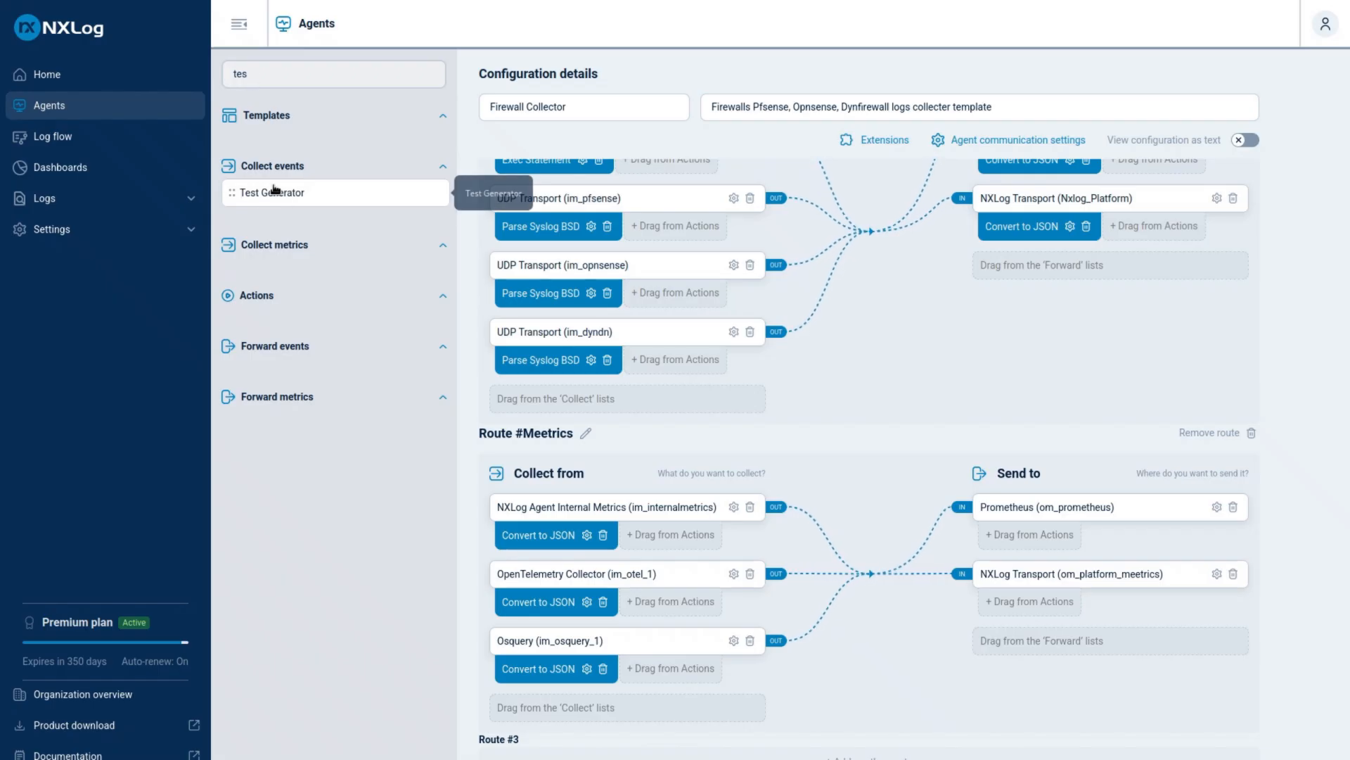
- Add a third route to the Firewall Collector configuration, below Route #Meetrics
{"action": "left_click_drag", "start_coordinate": [257, 197], "coordinate": [588, 718]}
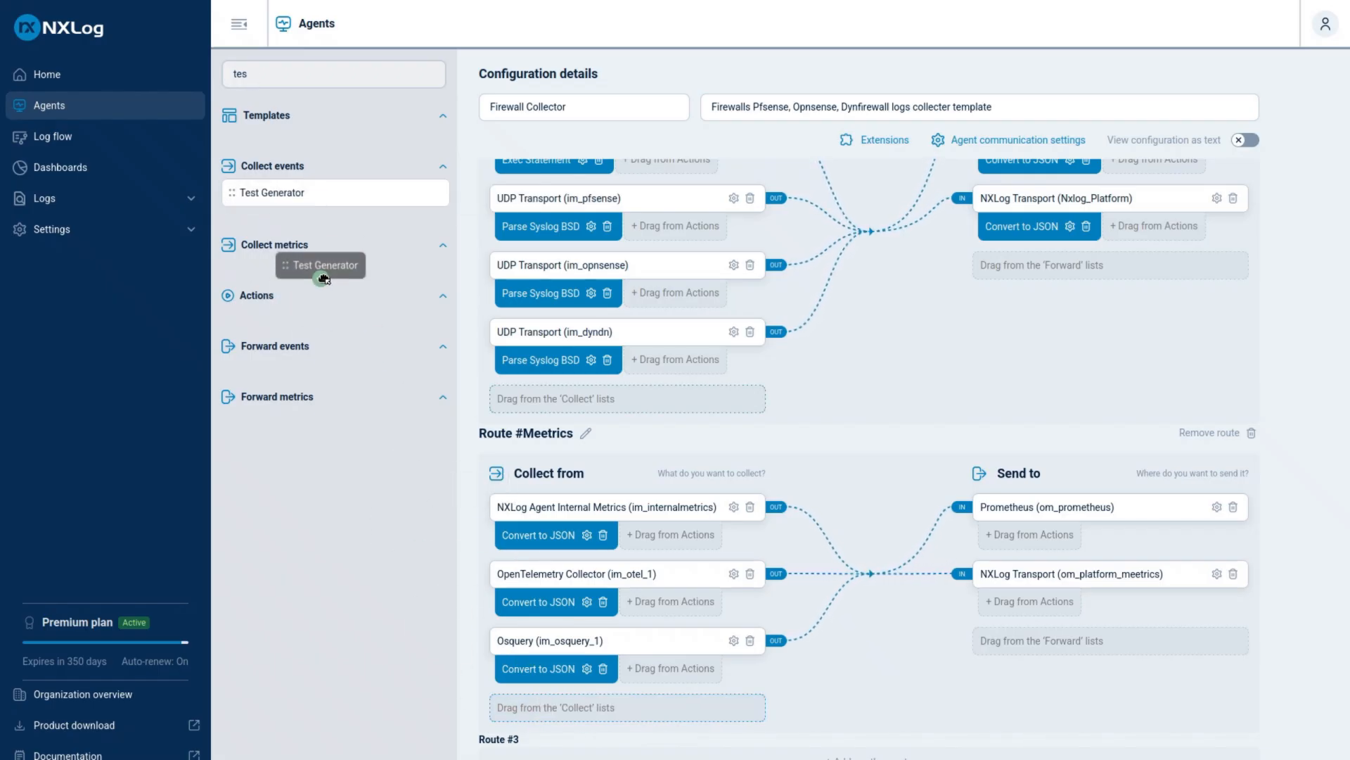
{"action": "left_click", "coordinate": [865, 755]}
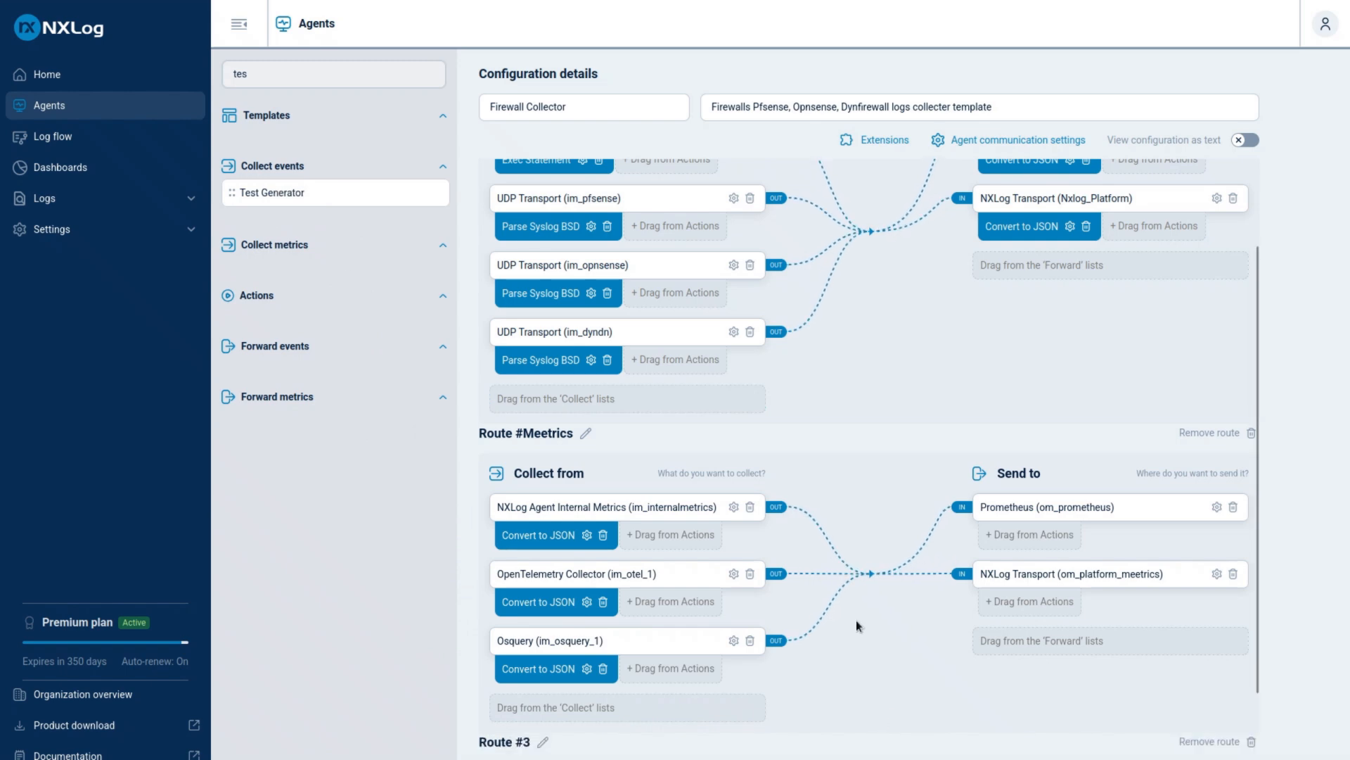
- Rename the new third route of the Firewall Collector configuration to Fileexample
{"action": "scroll", "coordinate": [857, 625], "scroll_direction": "down", "scroll_amount": 2}
{"action": "left_click", "coordinate": [545, 635]}
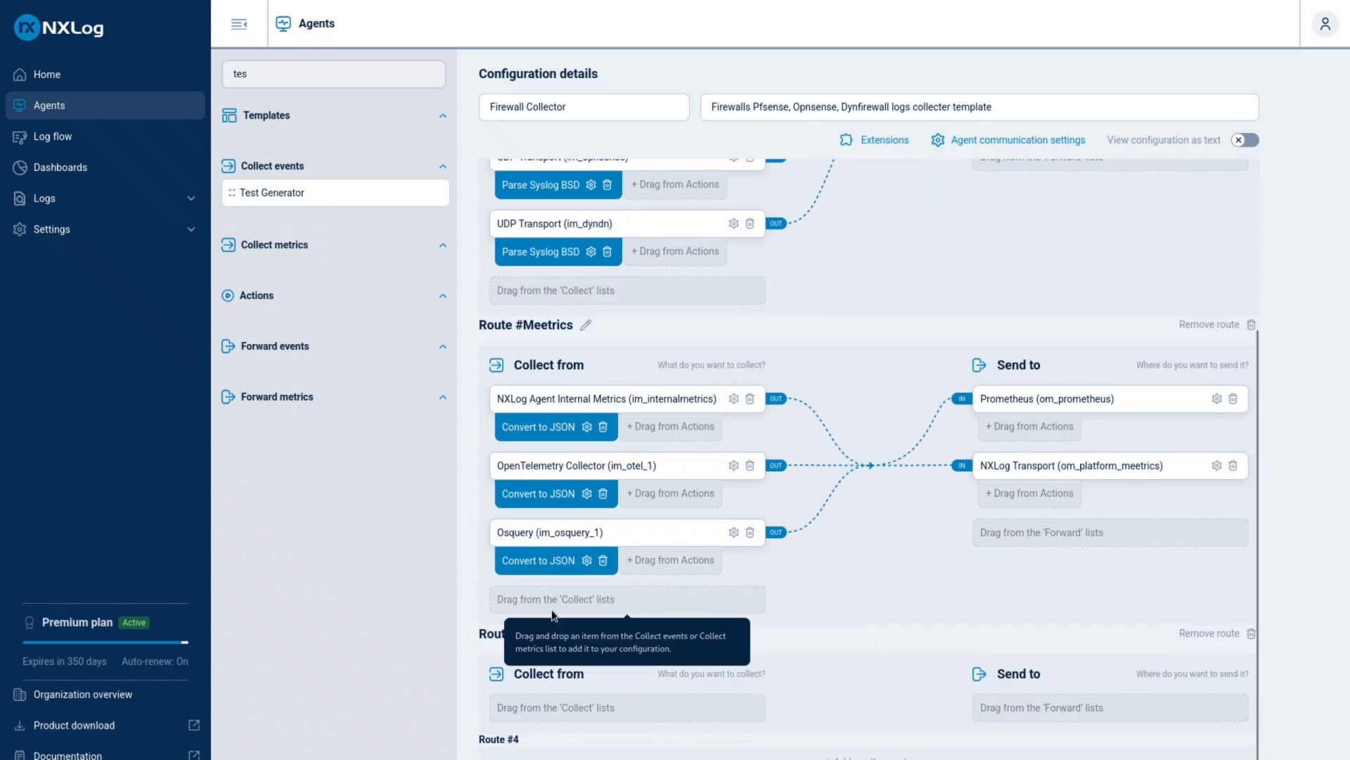
{"action": "key", "text": "BackSpace"}
{"action": "type", "text": "Fil"}
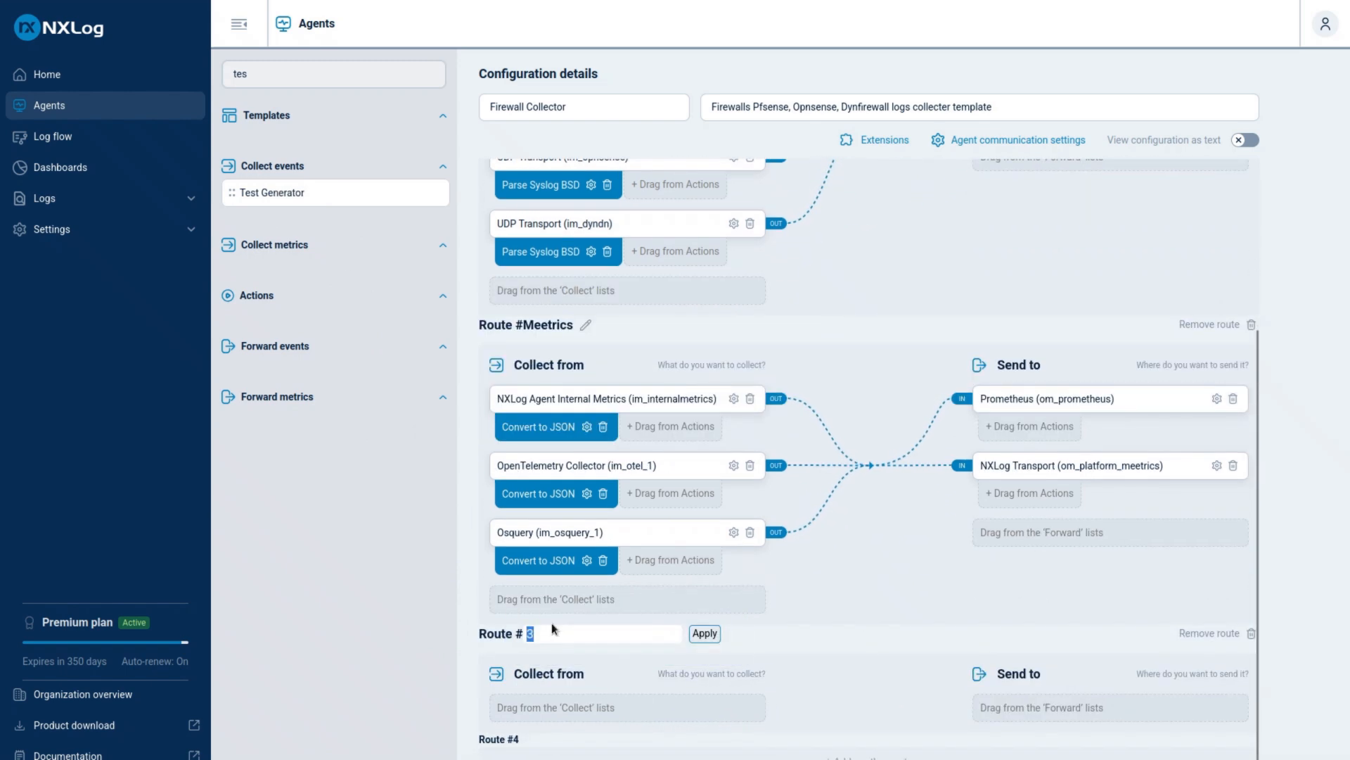
{"action": "type", "text": "ex"}
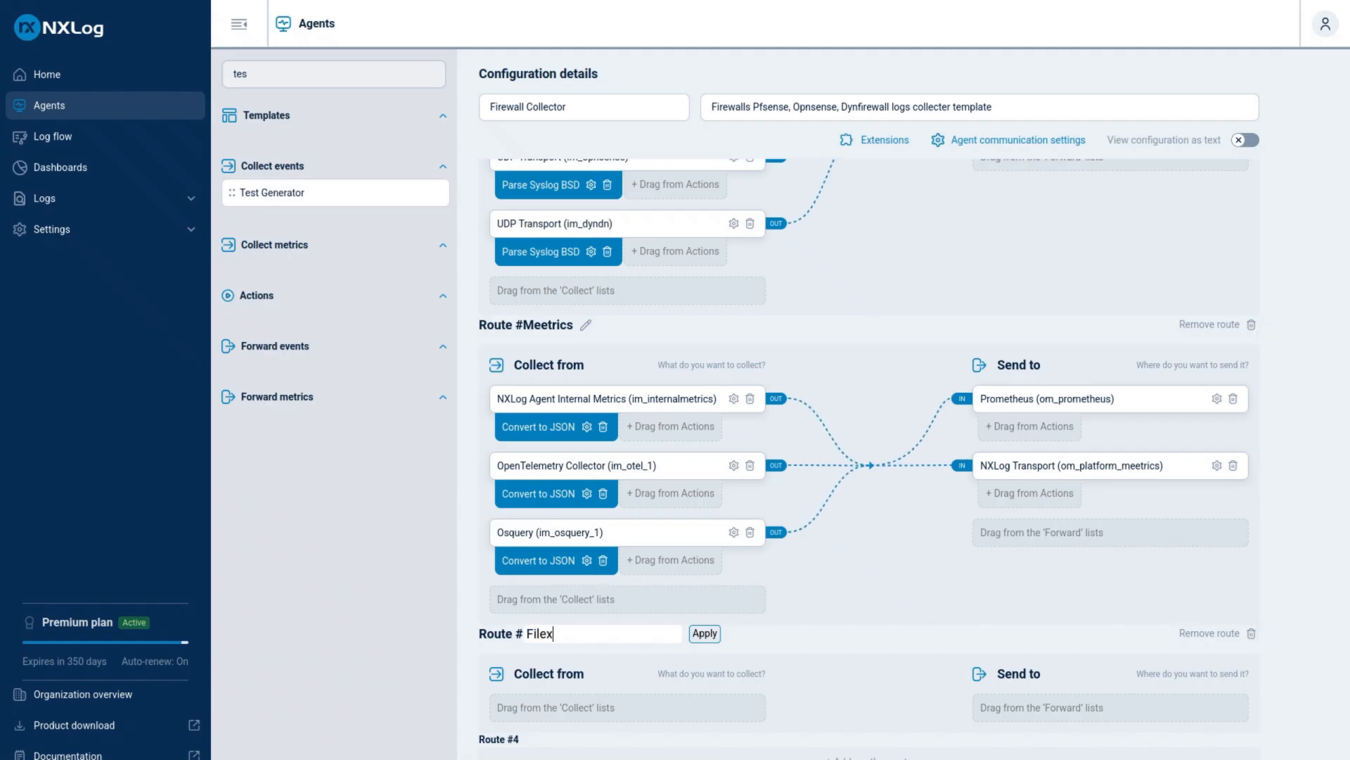
{"action": "type", "text": "example"}
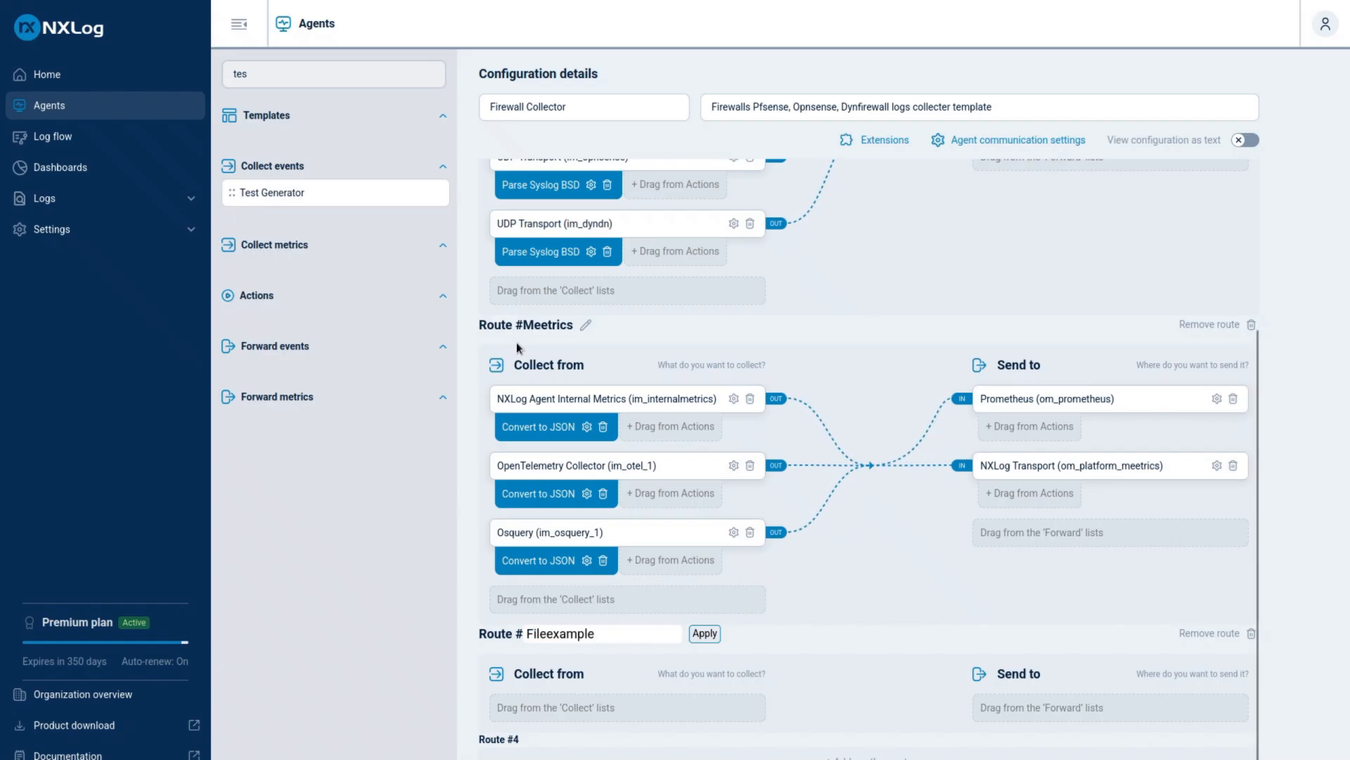
{"action": "left_click", "coordinate": [709, 635]}
- Add the Test Generator as the Fileexample route's event source and attach a Convert to JSON action to it
{"action": "left_click_drag", "start_coordinate": [295, 193], "coordinate": [570, 708]}
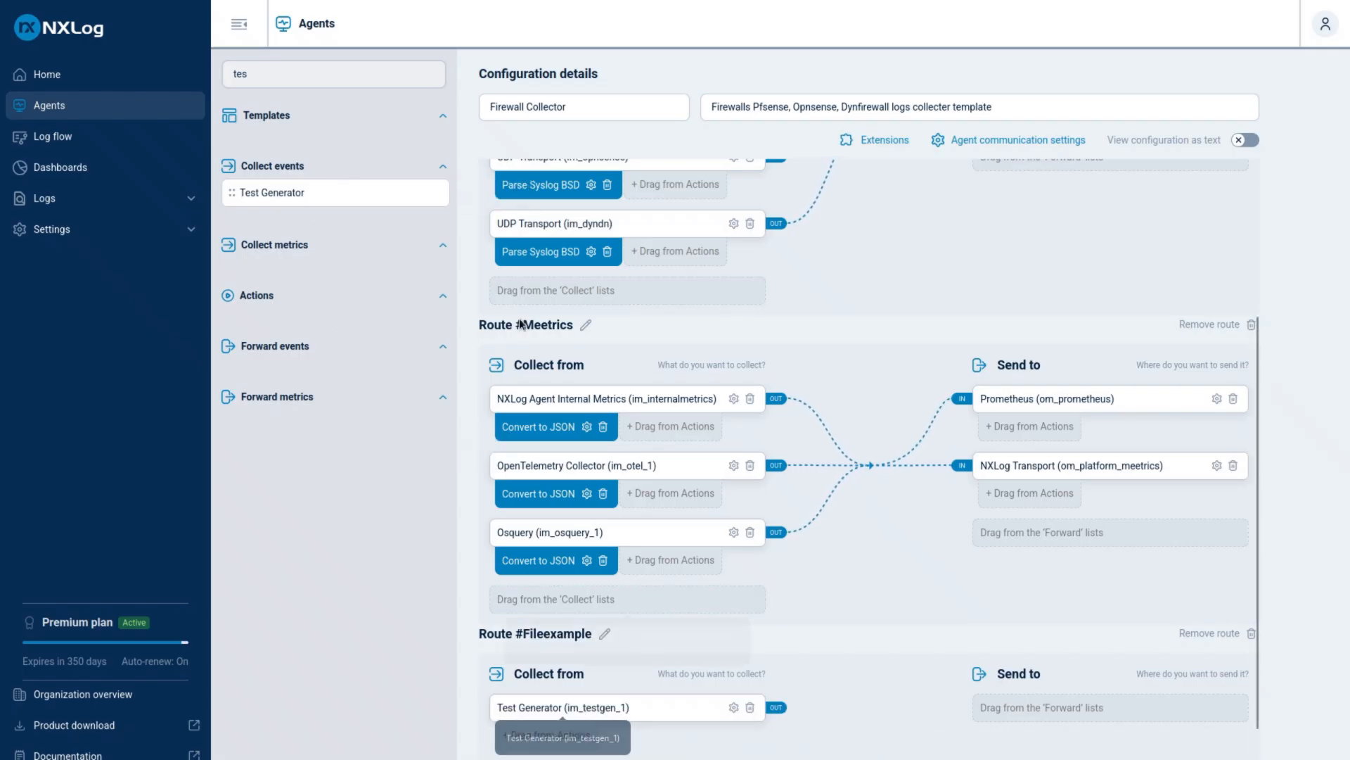
{"action": "double_click", "coordinate": [306, 75]}
{"action": "type", "text": "json"}
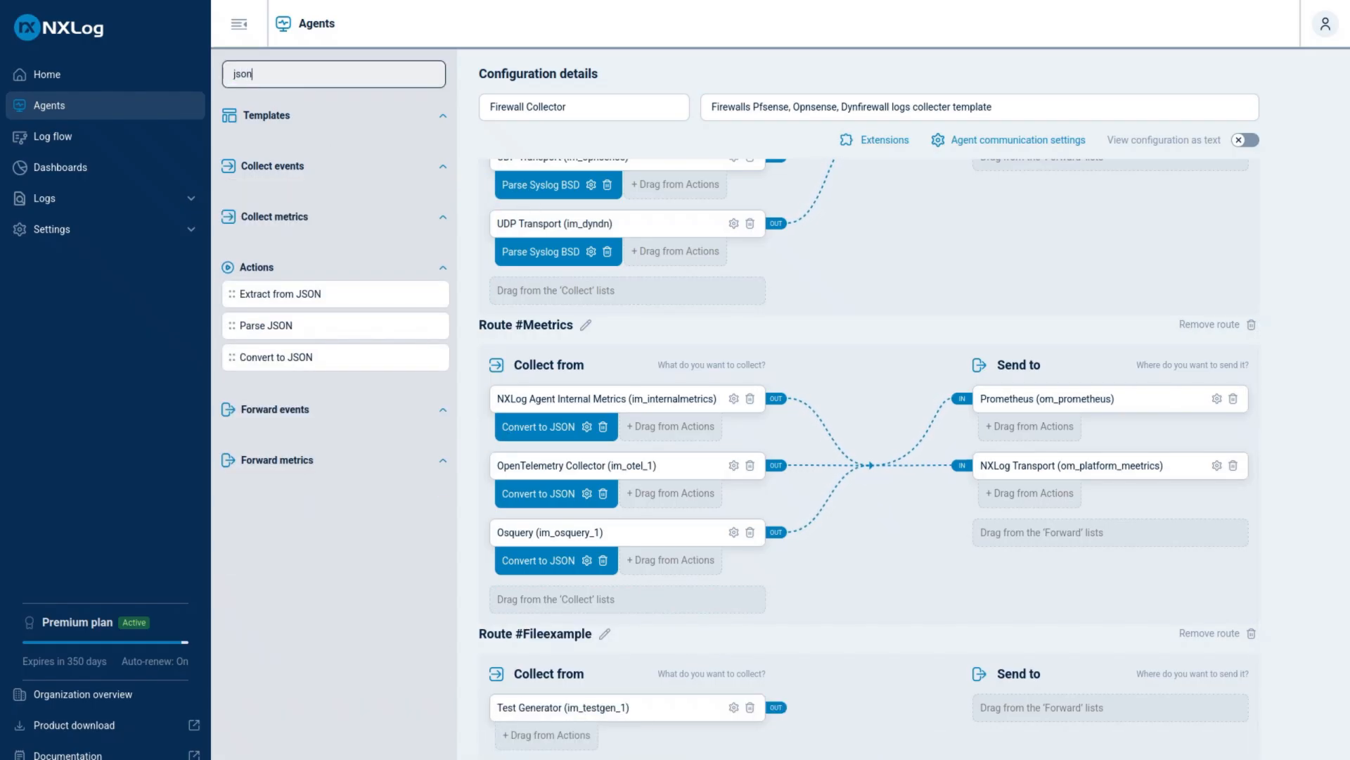
{"action": "left_click_drag", "start_coordinate": [379, 359], "coordinate": [541, 738]}
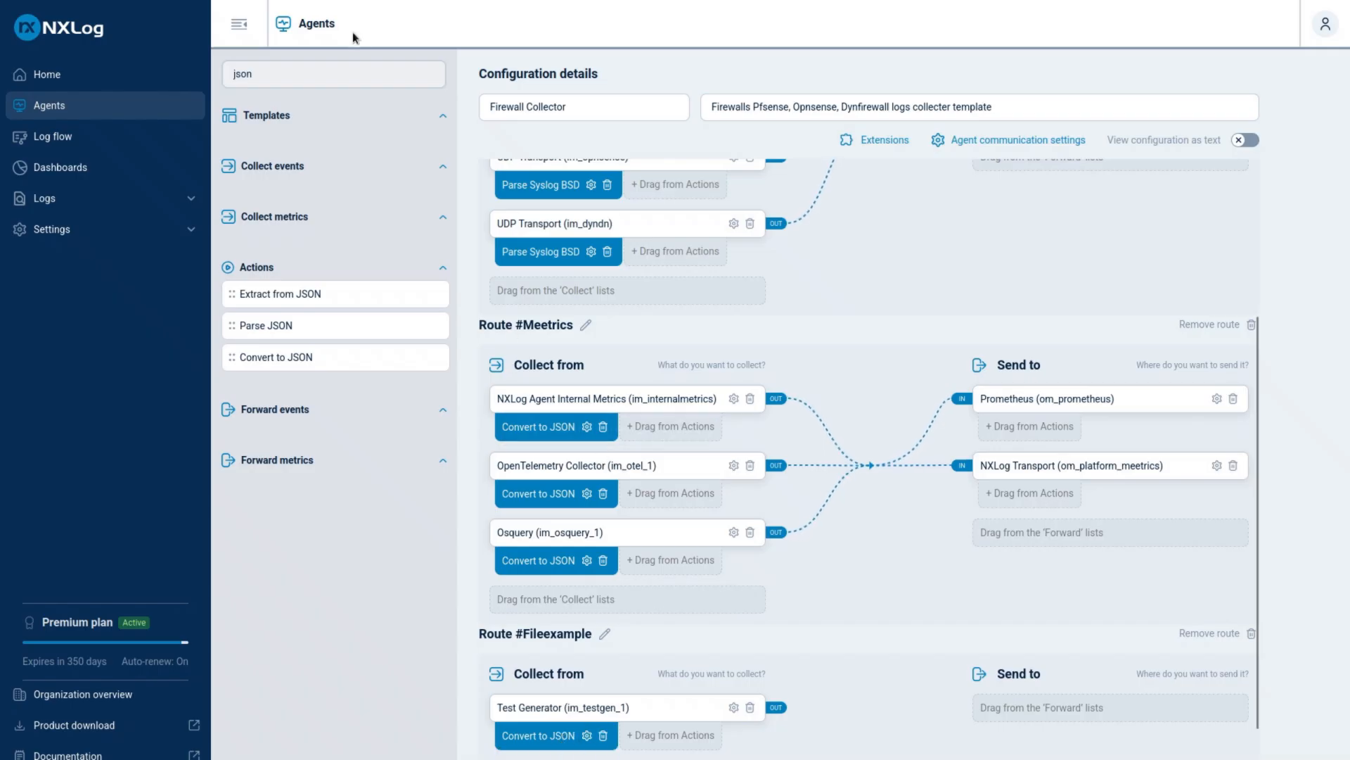
- Filter the modules by "file" and add the File module for forwarding events as the Fileexample route's destination
{"action": "left_click", "coordinate": [308, 84]}
{"action": "key", "text": "ctrl+a"}
{"action": "type", "text": "om"}
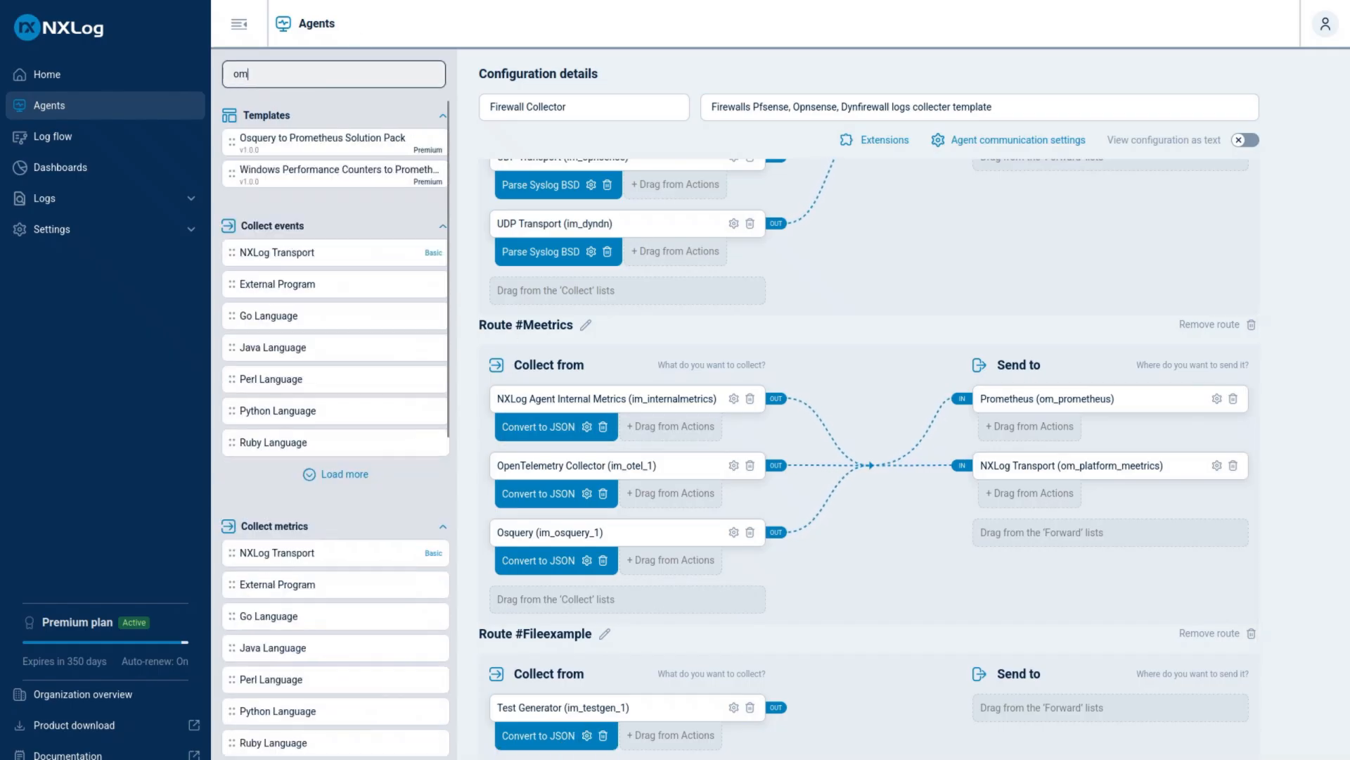
{"action": "type", "text": "gi"}
{"action": "key", "text": "BackSpace"}
{"action": "key", "text": "BackSpace"}
{"action": "key", "text": "BackSpace"}
{"action": "key", "text": "BackSpace"}
{"action": "type", "text": "gio"}
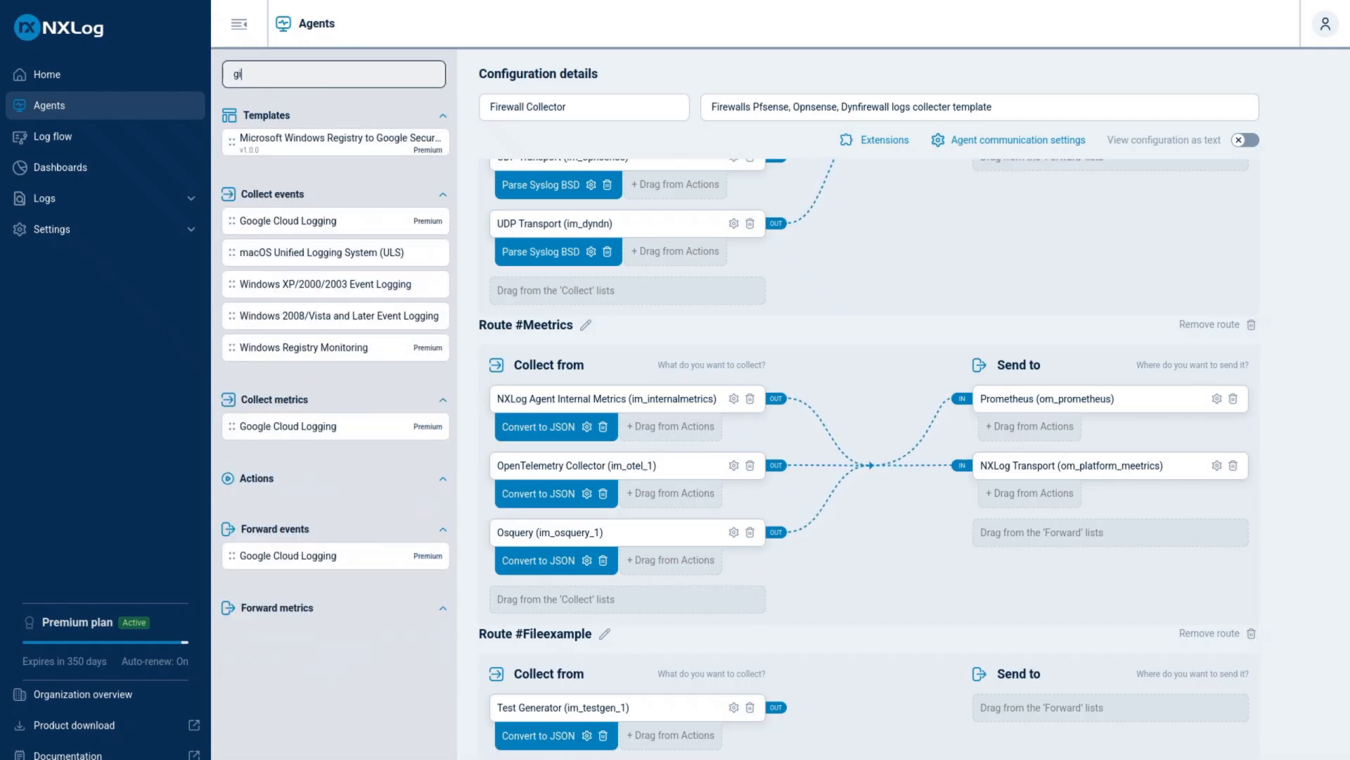
{"action": "key", "text": "BackSpace"}
{"action": "key", "text": "BackSpace"}
{"action": "key", "text": "BackSpace"}
{"action": "type", "text": "file"}
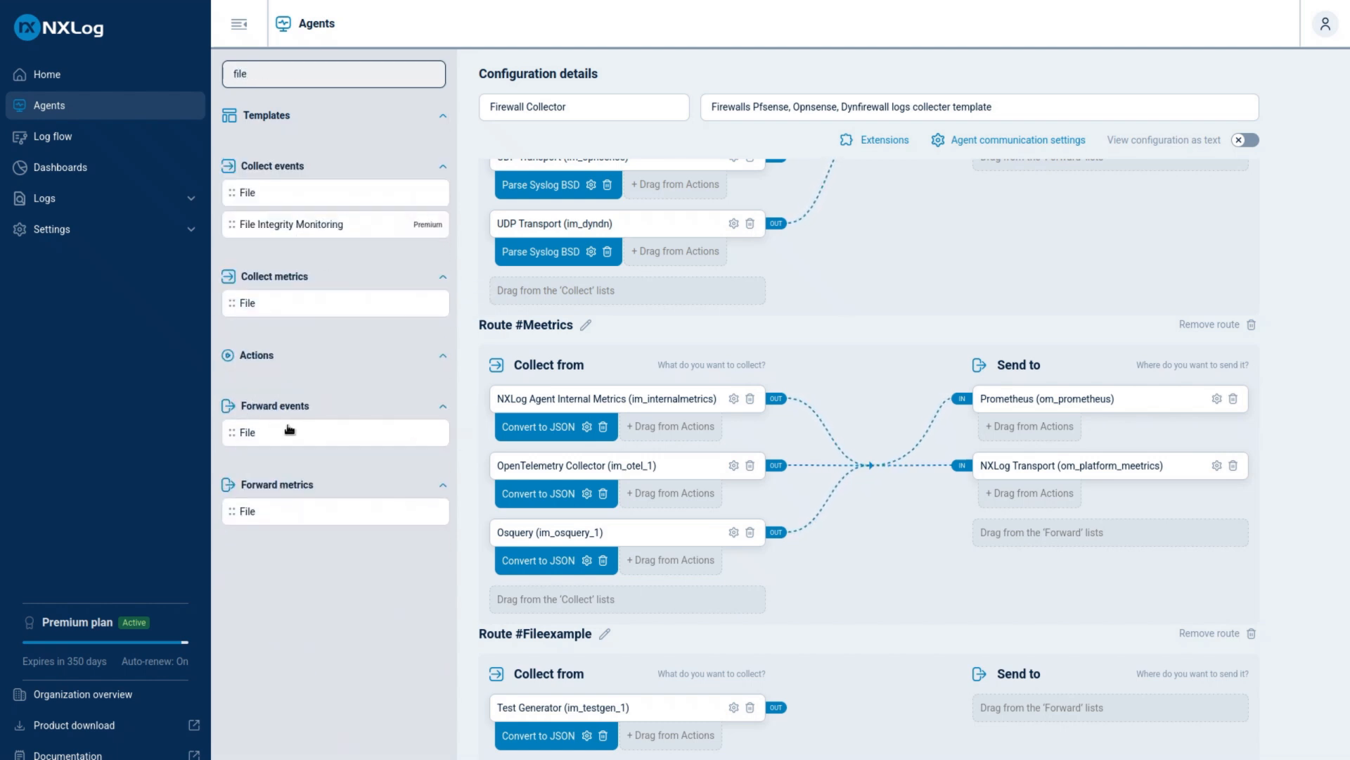
{"action": "left_click_drag", "start_coordinate": [281, 433], "coordinate": [1030, 717]}
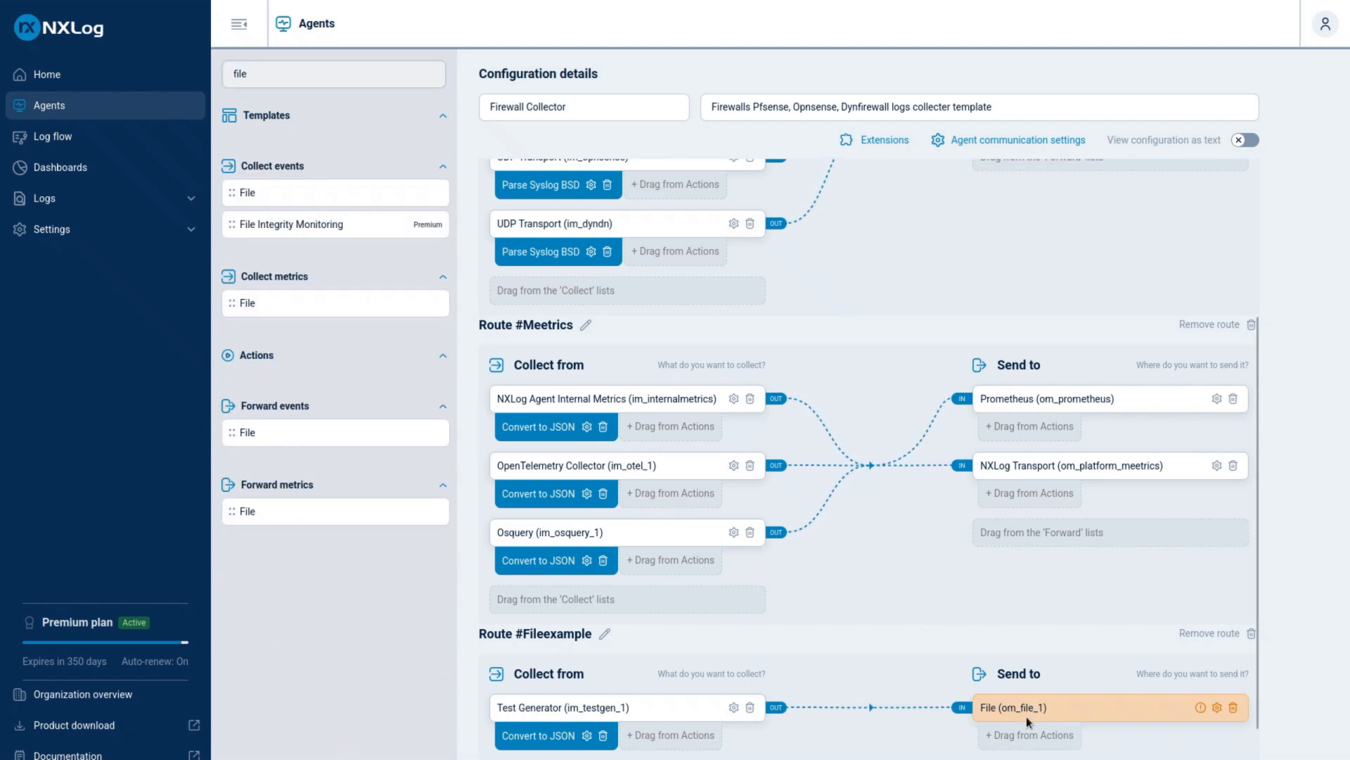
- Name the Fileexample route's File output om_dummy
{"action": "scroll", "coordinate": [1217, 712], "scroll_direction": "down", "scroll_amount": 1}
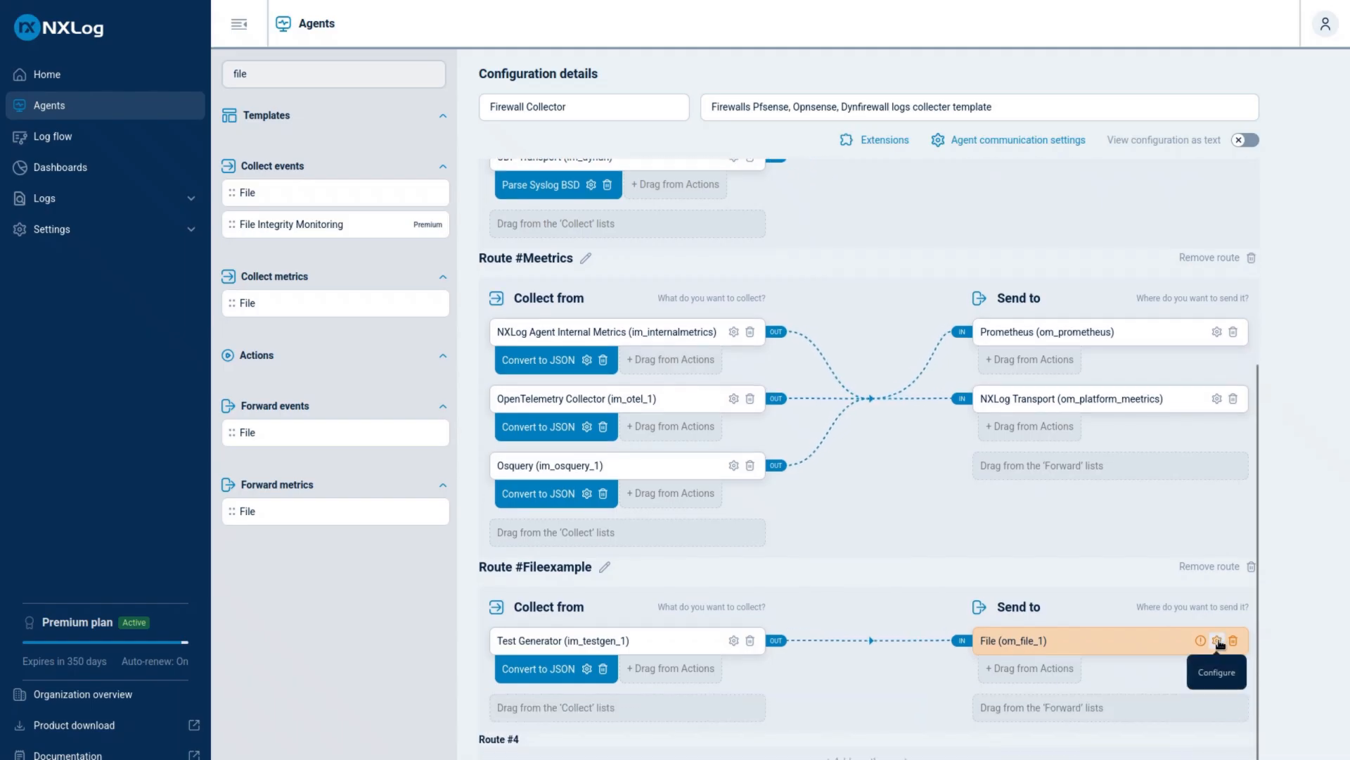
{"action": "left_click", "coordinate": [1217, 641]}
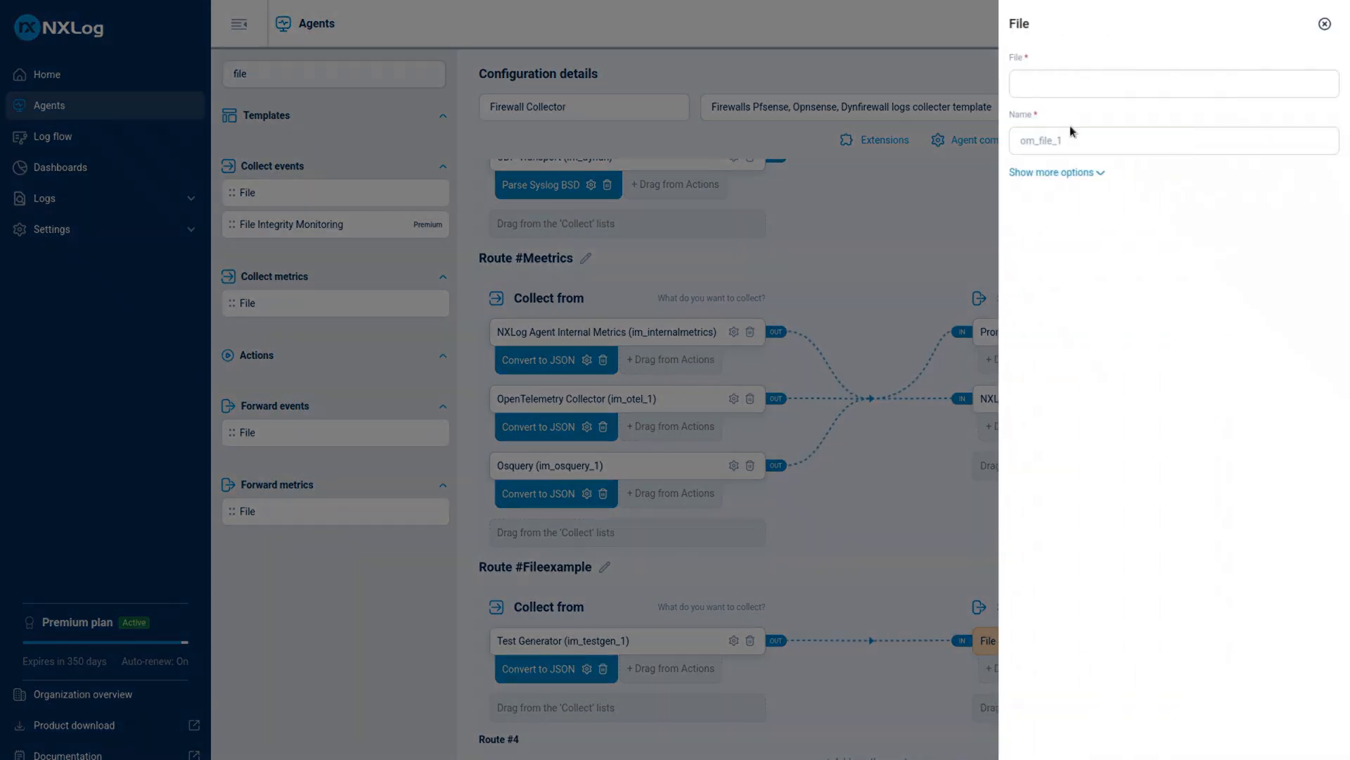
{"action": "left_click", "coordinate": [1069, 138]}
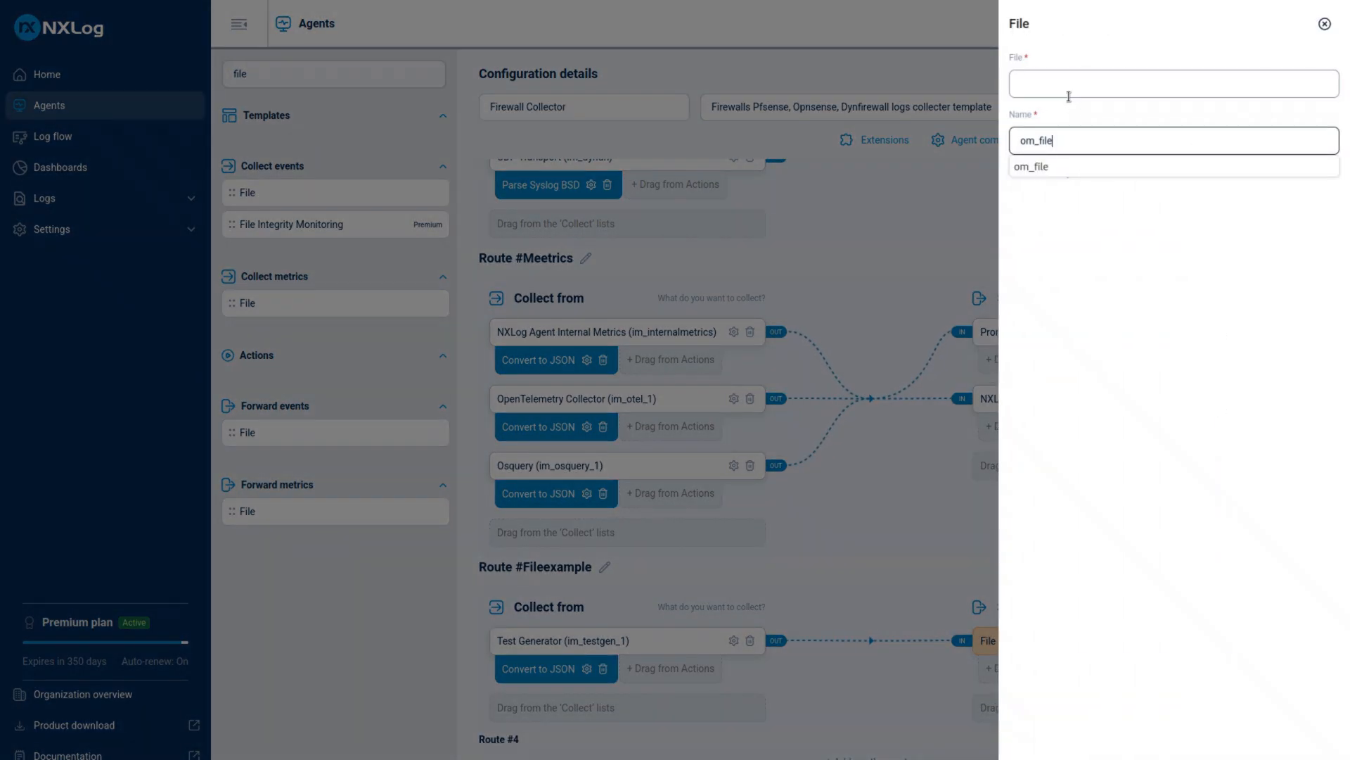
{"action": "key", "text": "BackSpace"}
{"action": "key", "text": "BackSpace"}
{"action": "key", "text": "BackSpace"}
{"action": "key", "text": "BackSpace"}
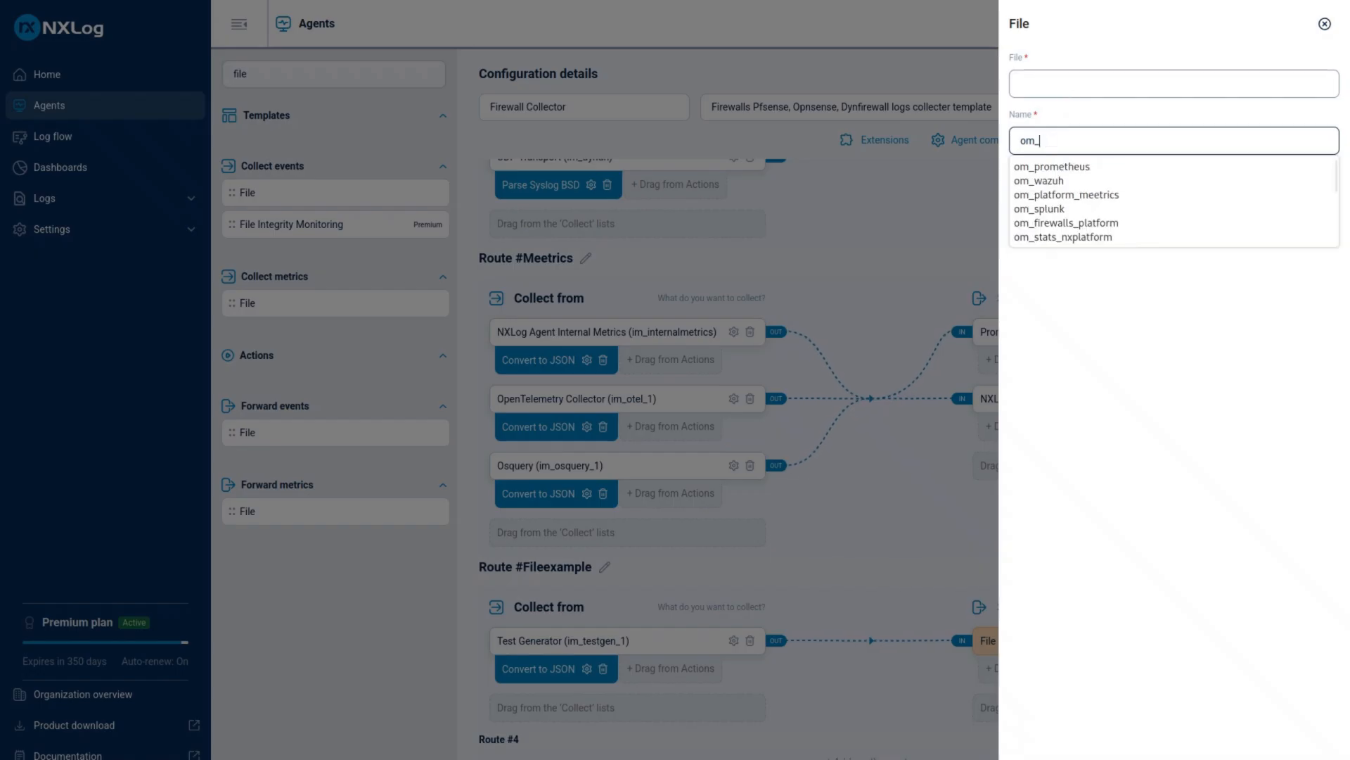
{"action": "type", "text": "d"}
{"action": "key", "text": "BackSpace"}
{"action": "type", "text": "d"}
{"action": "key", "text": "BackSpace"}
{"action": "type", "text": "dummy"}
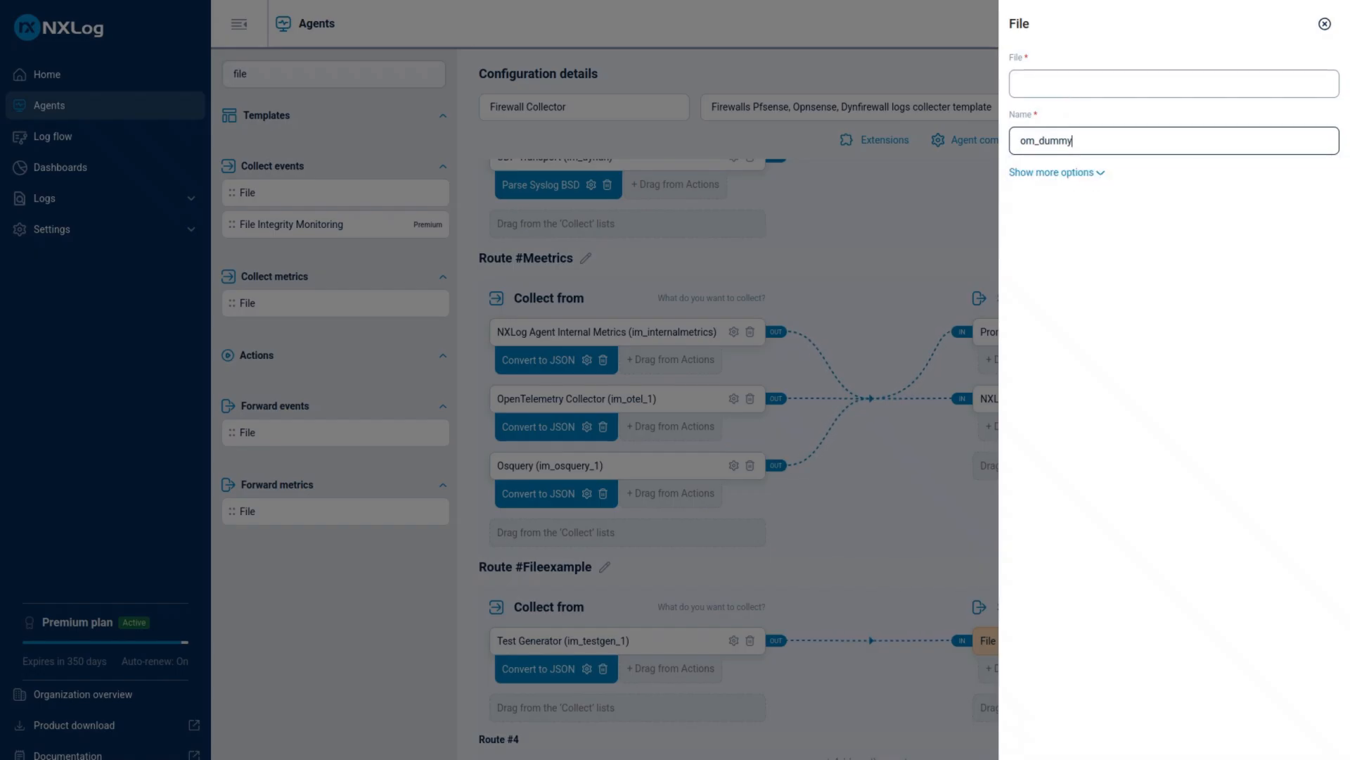
- Set the om_dummy output's file path to '/tmp/nxlogexample/dummy.log' and finish configuring the module
{"action": "left_click", "coordinate": [1073, 90]}
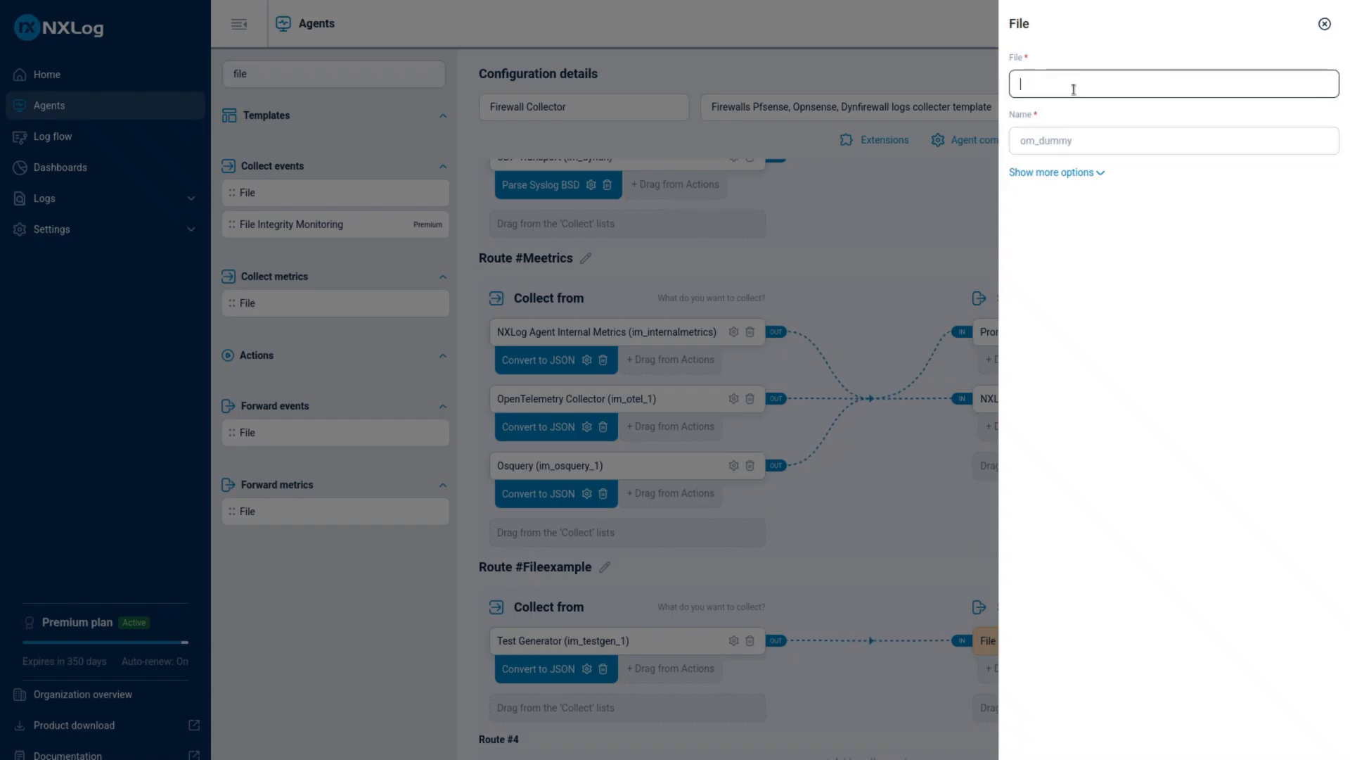
{"action": "type", "text": "'"}
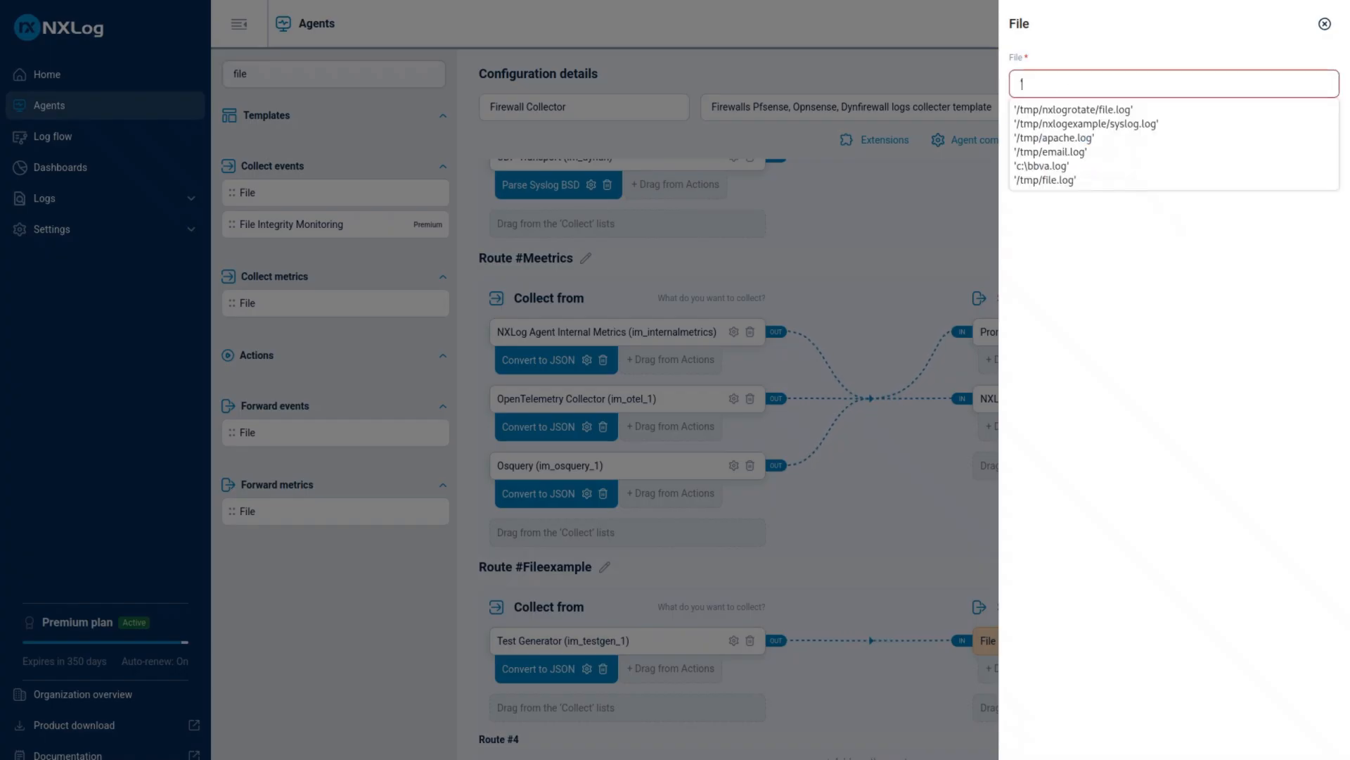
{"action": "key", "text": "Down"}
{"action": "key", "text": "Down"}
{"action": "key", "text": "Return"}
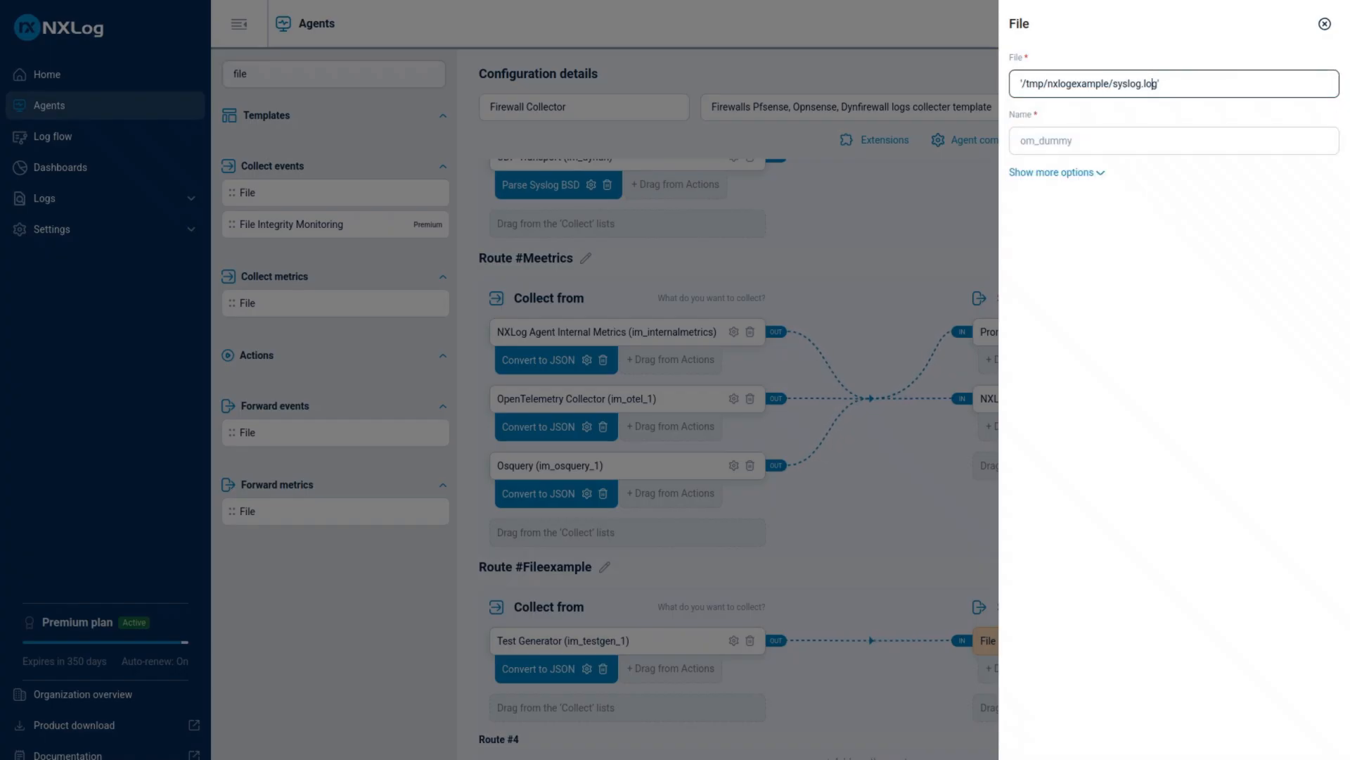
{"action": "key", "text": "BackSpace"}
{"action": "key", "text": "BackSpace"}
{"action": "key", "text": "BackSpace"}
{"action": "key", "text": "BackSpace"}
{"action": "key", "text": "BackSpace"}
{"action": "key", "text": "BackSpace"}
{"action": "key", "text": "BackSpace"}
{"action": "key", "text": "BackSpace"}
{"action": "key", "text": "BackSpace"}
{"action": "key", "text": "BackSpace"}
{"action": "type", "text": "d'ummy.log'"}
{"action": "key", "text": "Return"}
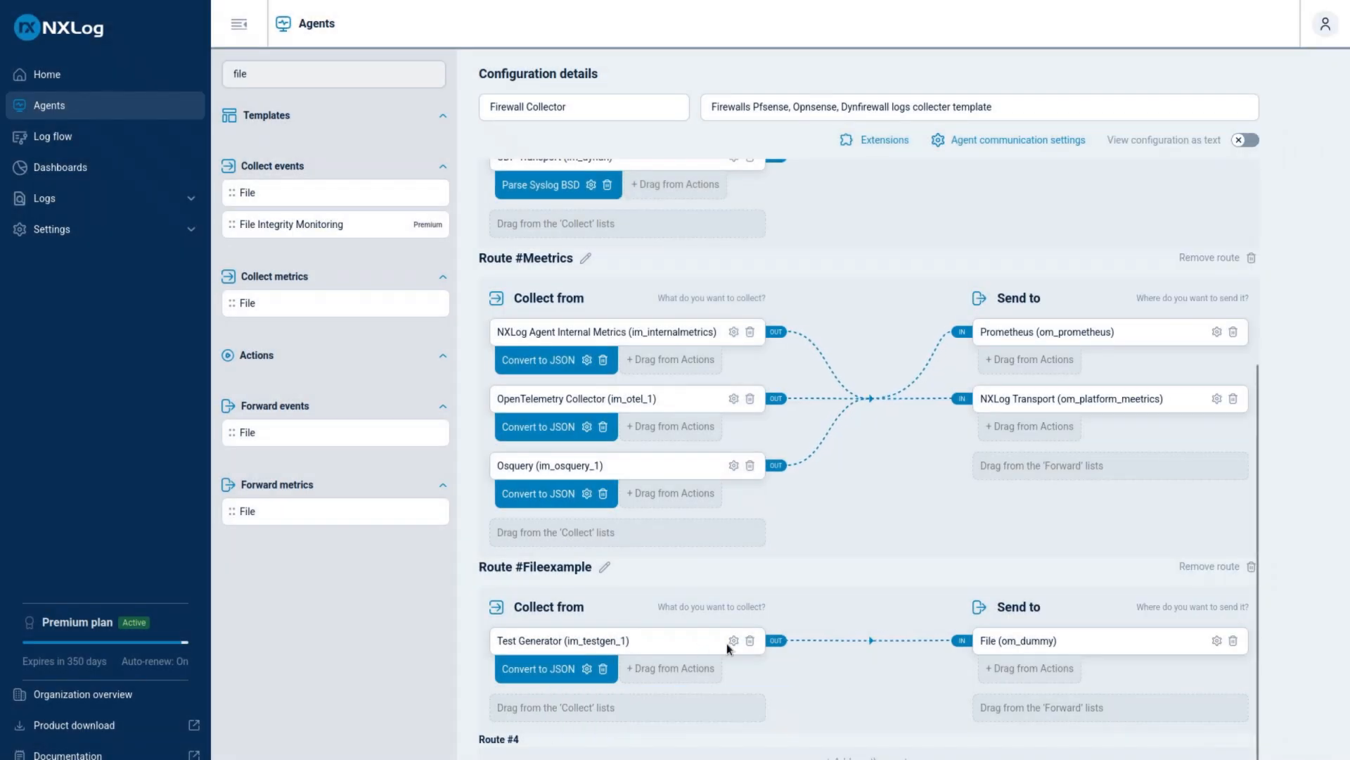
{"action": "left_click_drag", "start_coordinate": [743, 643], "coordinate": [704, 689]}
{"action": "left_click", "coordinate": [847, 699]}
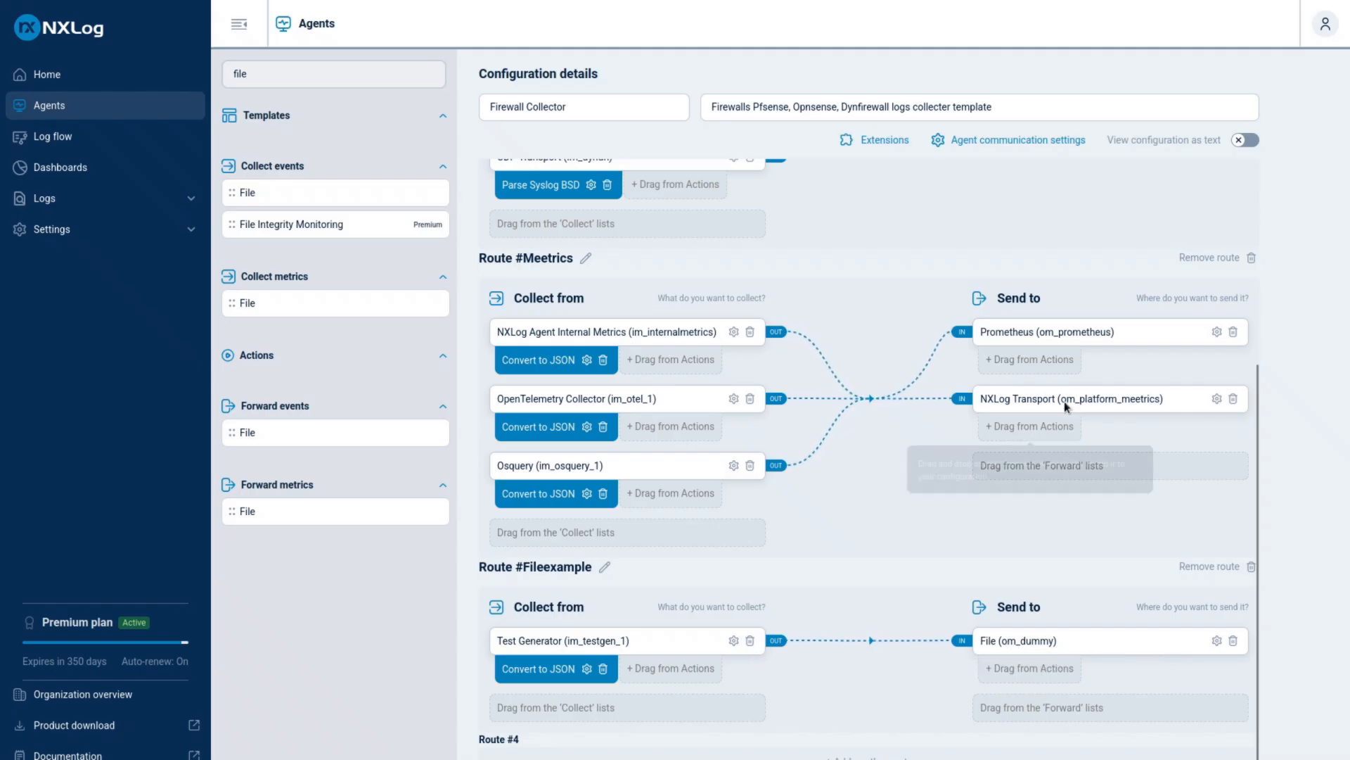
- Show the configuration as text, down to the im_testgen_1, om_dummy and Fileexample blocks
{"action": "left_click", "coordinate": [1245, 141]}
{"action": "scroll", "coordinate": [883, 475], "scroll_direction": "down", "scroll_amount": 18}
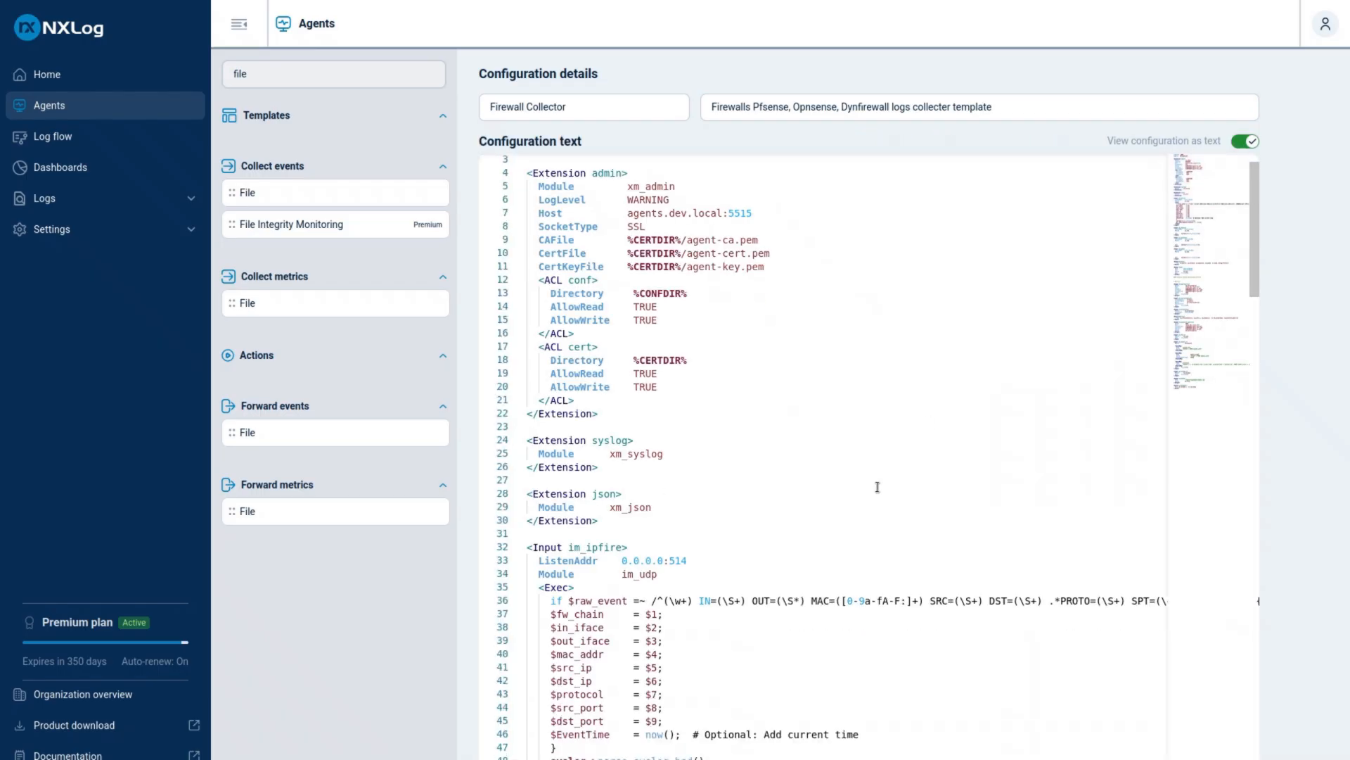
{"action": "scroll", "coordinate": [892, 472], "scroll_direction": "down", "scroll_amount": 8}
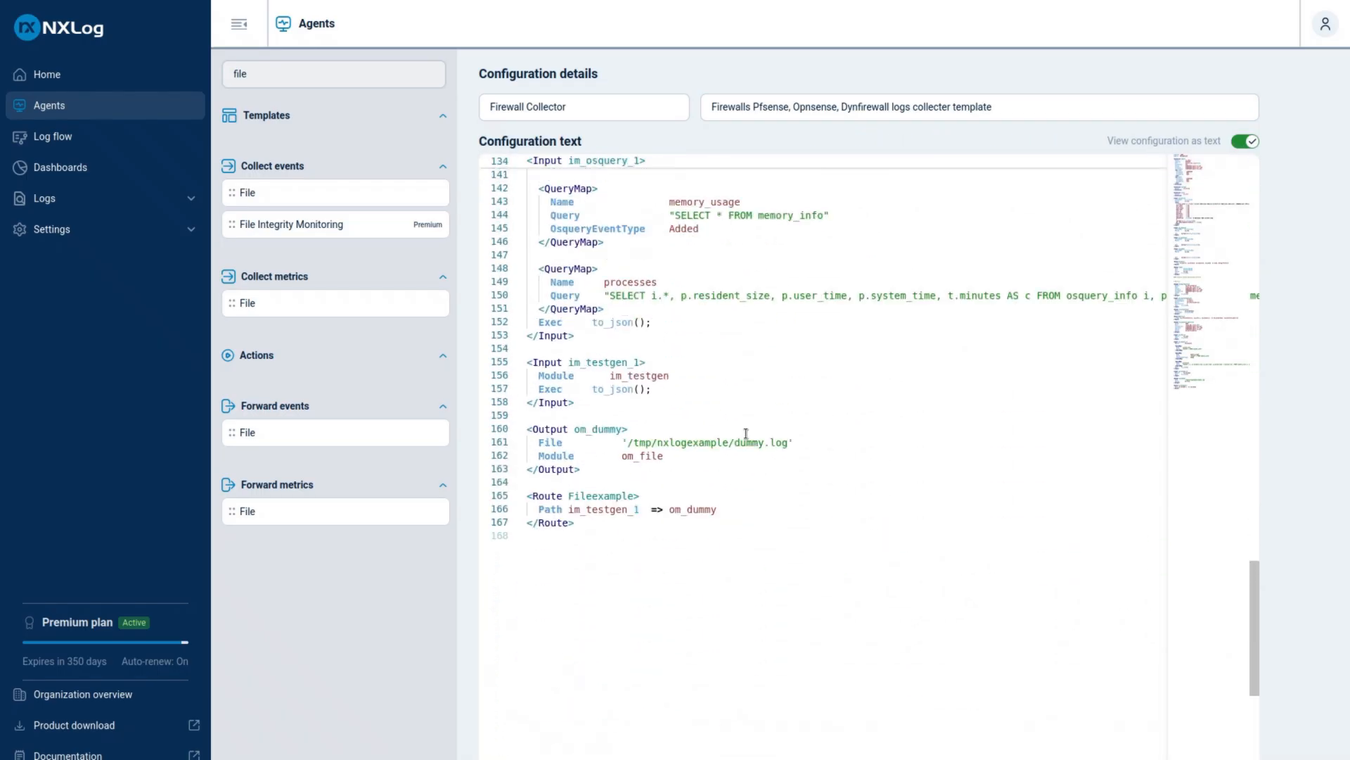
- Add the directive MoreFields True below the Exec line in the im_testgen_1 input block
{"action": "left_click", "coordinate": [701, 456]}
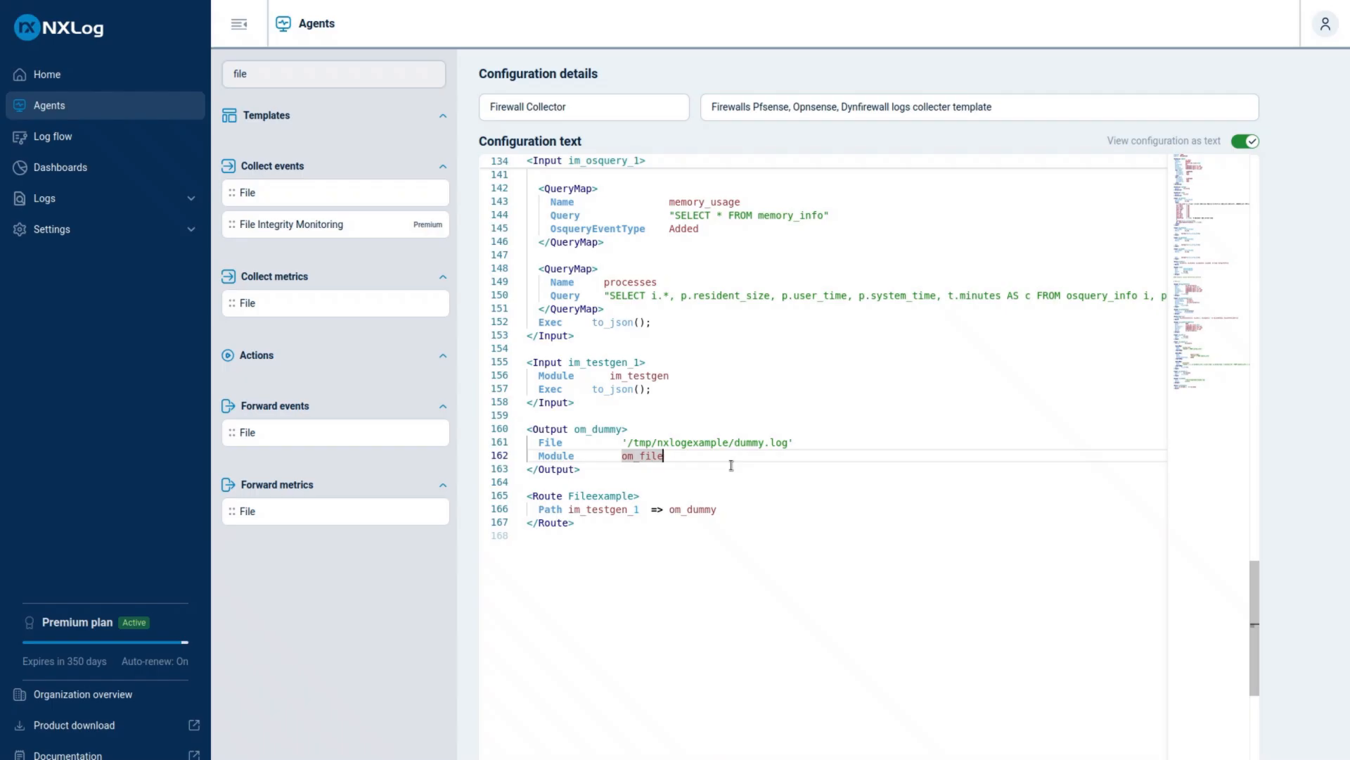
{"action": "key", "text": "Up"}
{"action": "key", "text": "Up"}
{"action": "key", "text": "Up"}
{"action": "key", "text": "Up"}
{"action": "key", "text": "Up"}
{"action": "key", "text": "Up"}
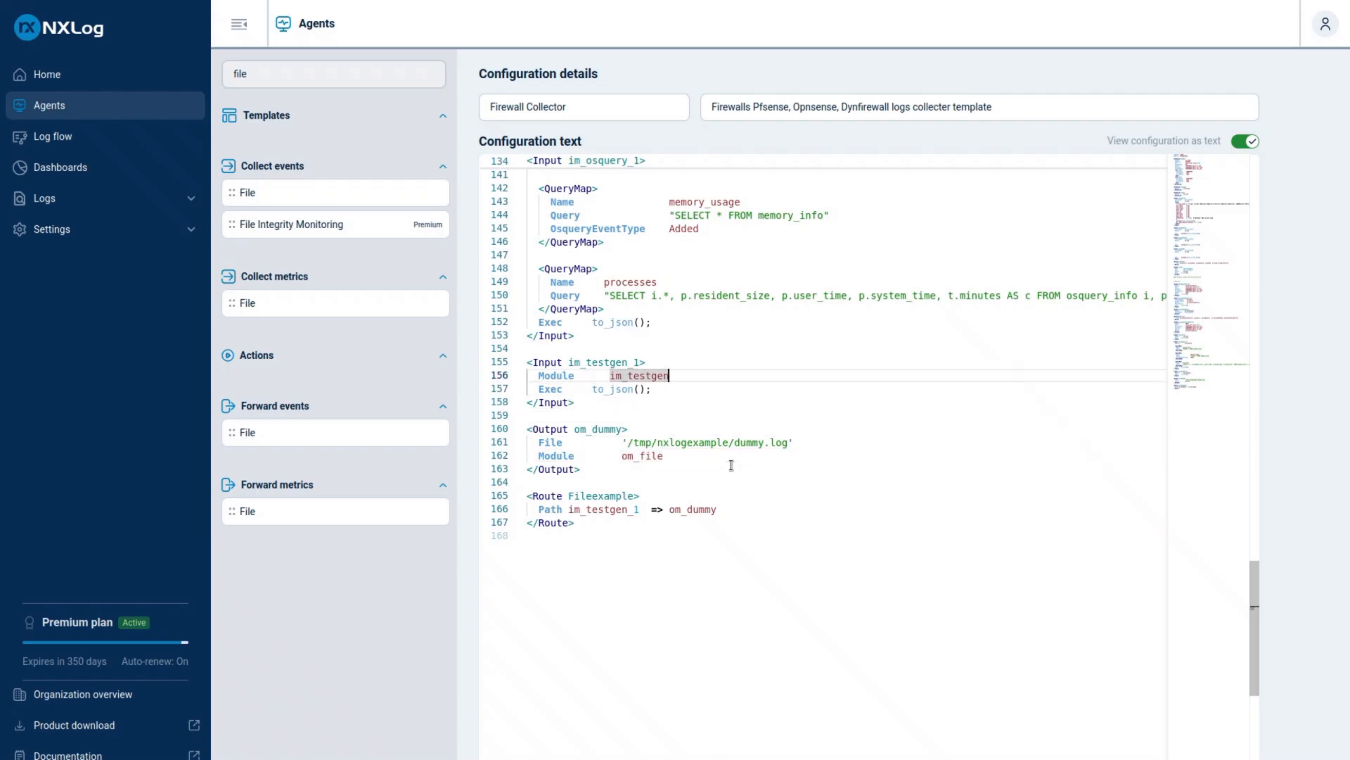
{"action": "key", "text": "Up"}
{"action": "key", "text": "Down"}
{"action": "key", "text": "Down"}
{"action": "key", "text": "Return"}
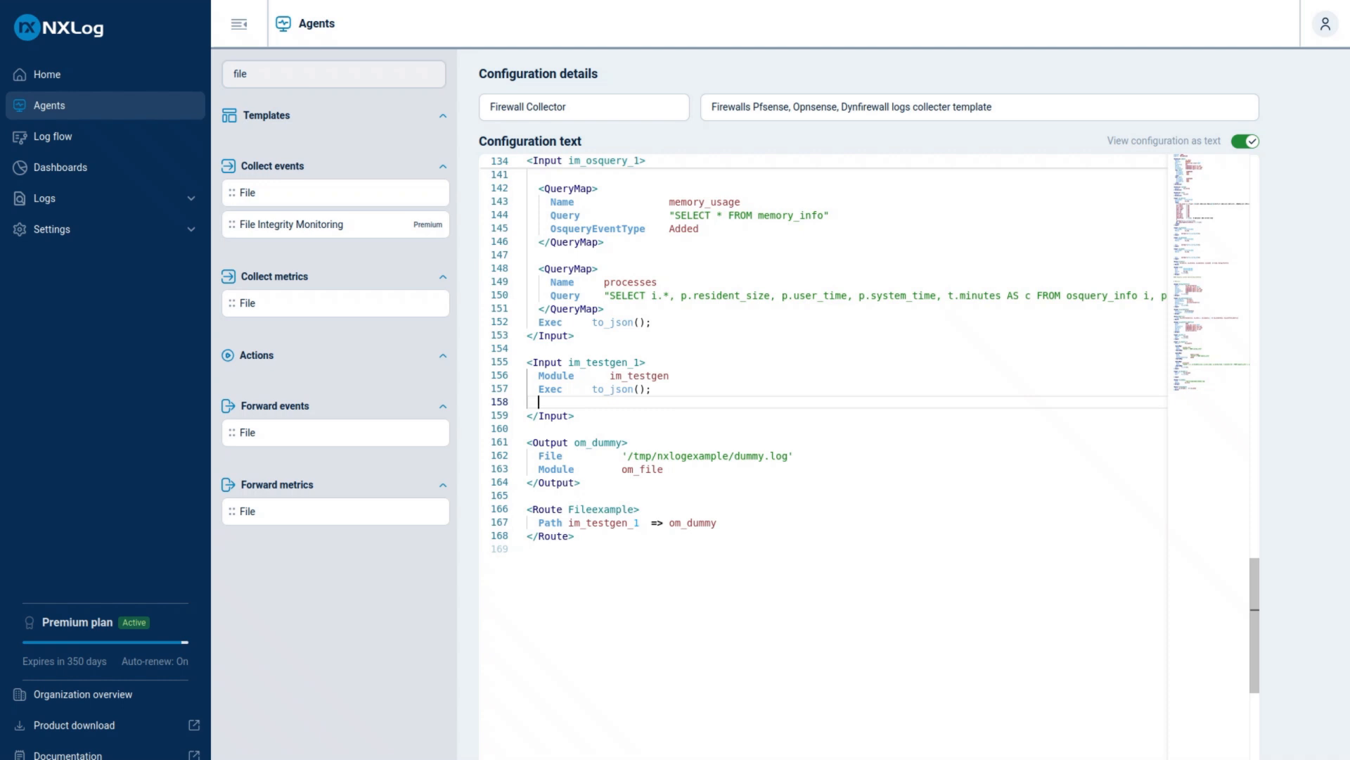
{"action": "type", "text": "More"}
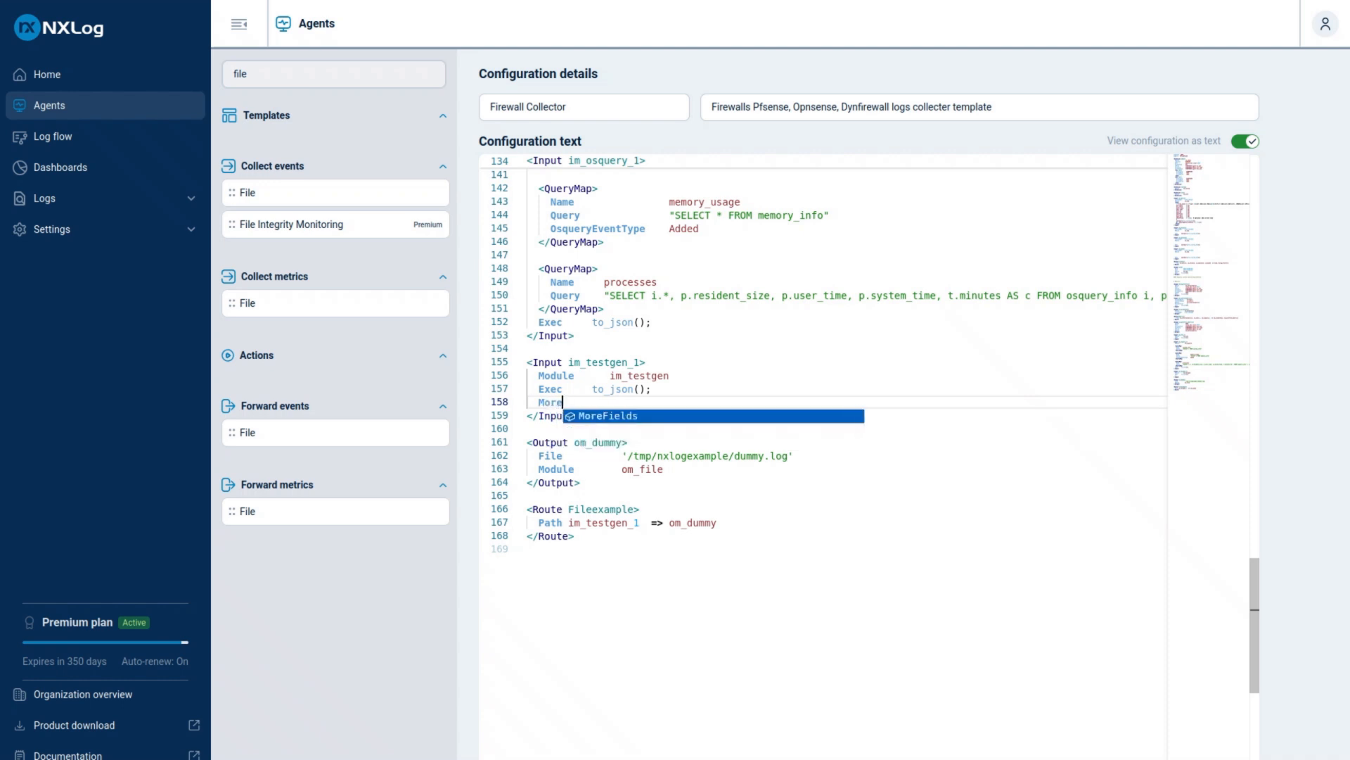
{"action": "key", "text": "Return"}
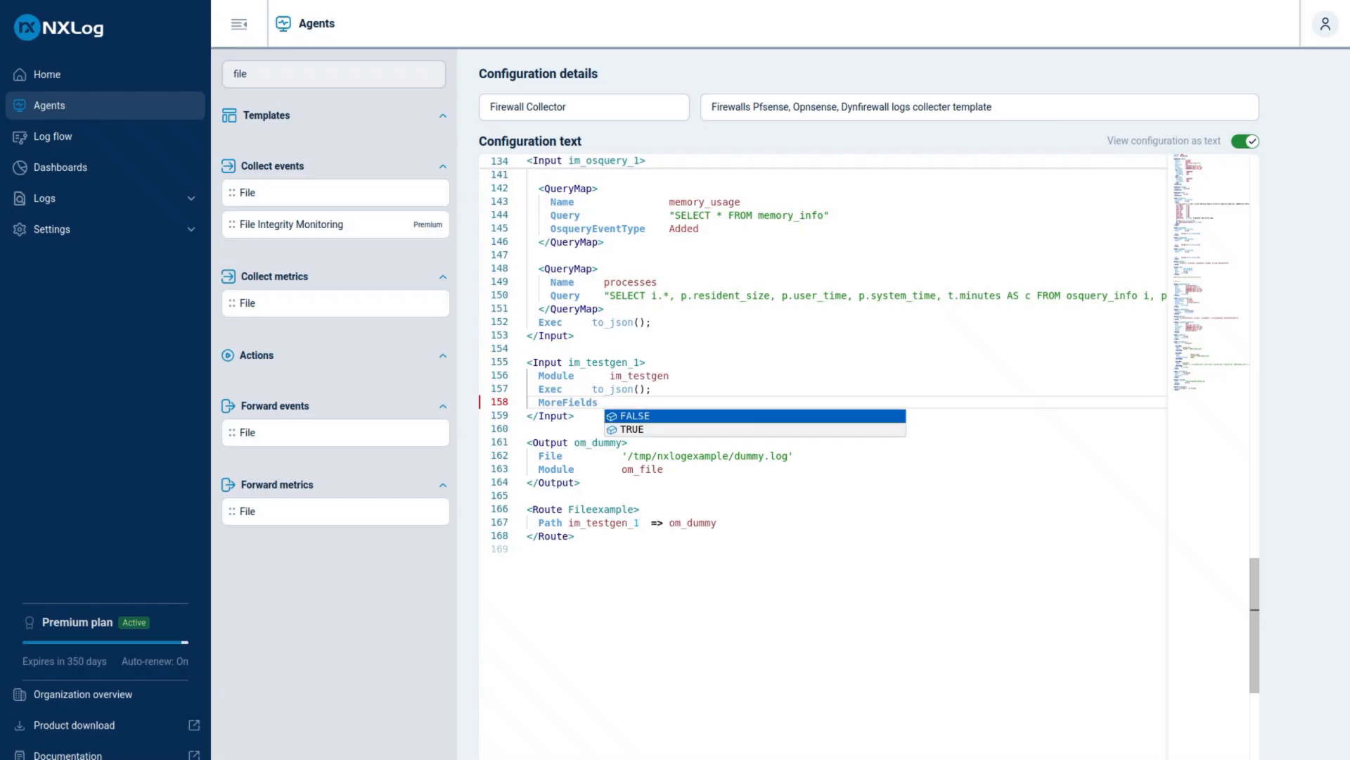
{"action": "type", "text": "Tur"}
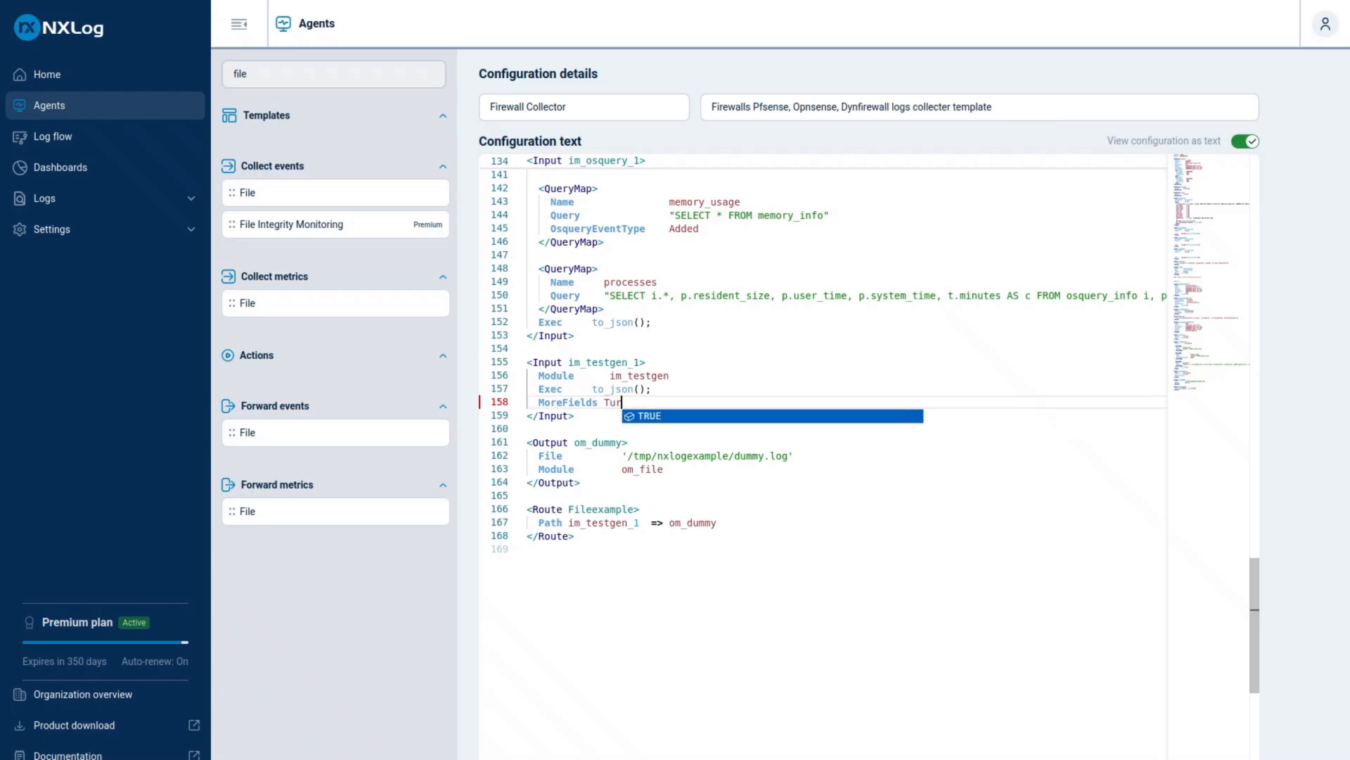
{"action": "key", "text": "BackSpace"}
{"action": "key", "text": "BackSpace"}
{"action": "type", "text": "rue"}
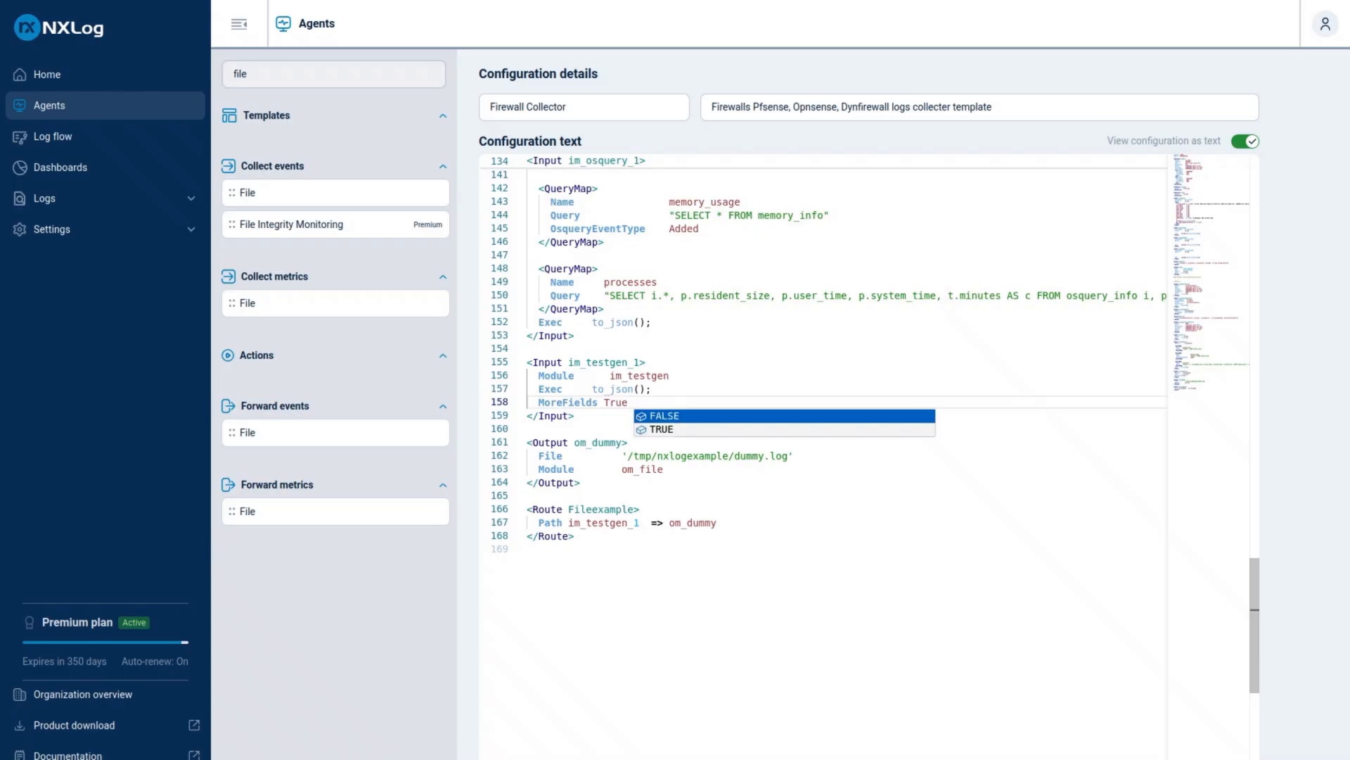
{"action": "key", "text": "Down"}
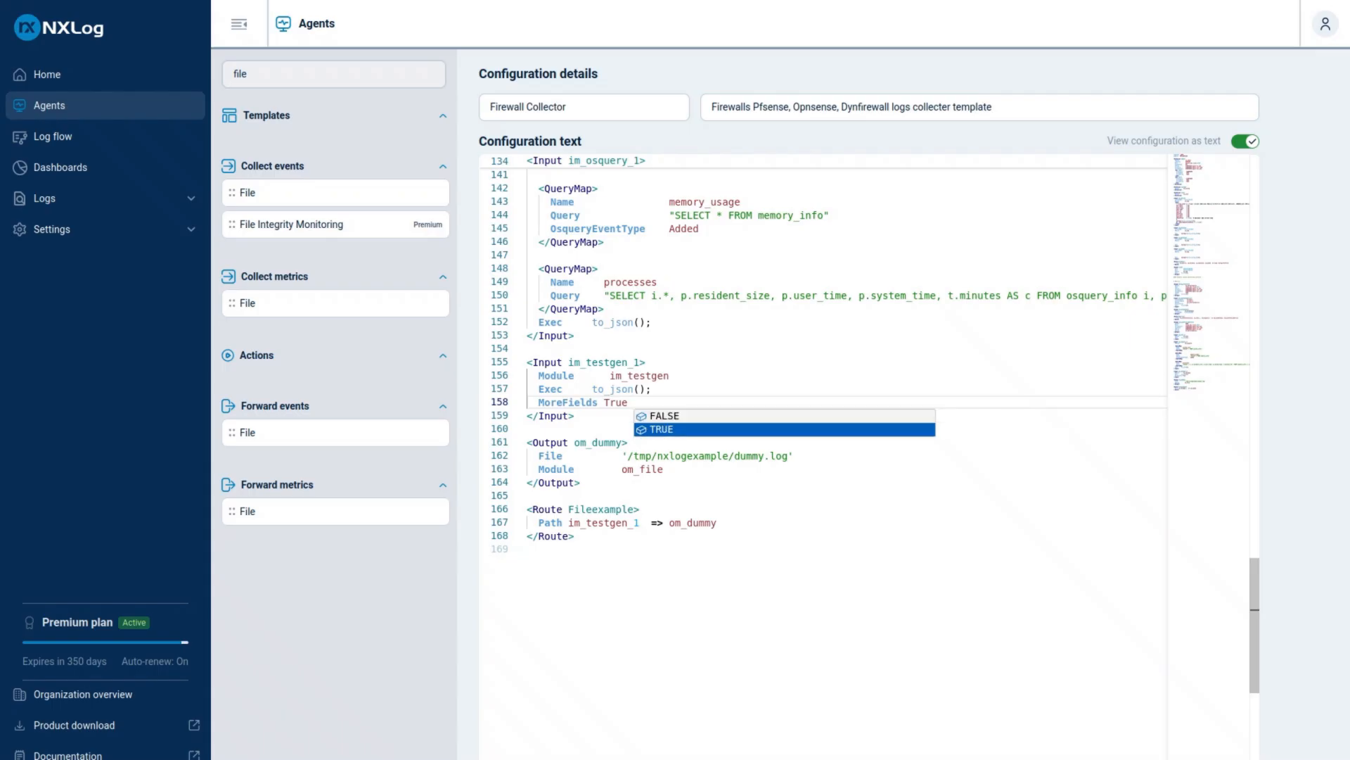
{"action": "key", "text": "Escape"}
{"action": "key", "text": "Down"}
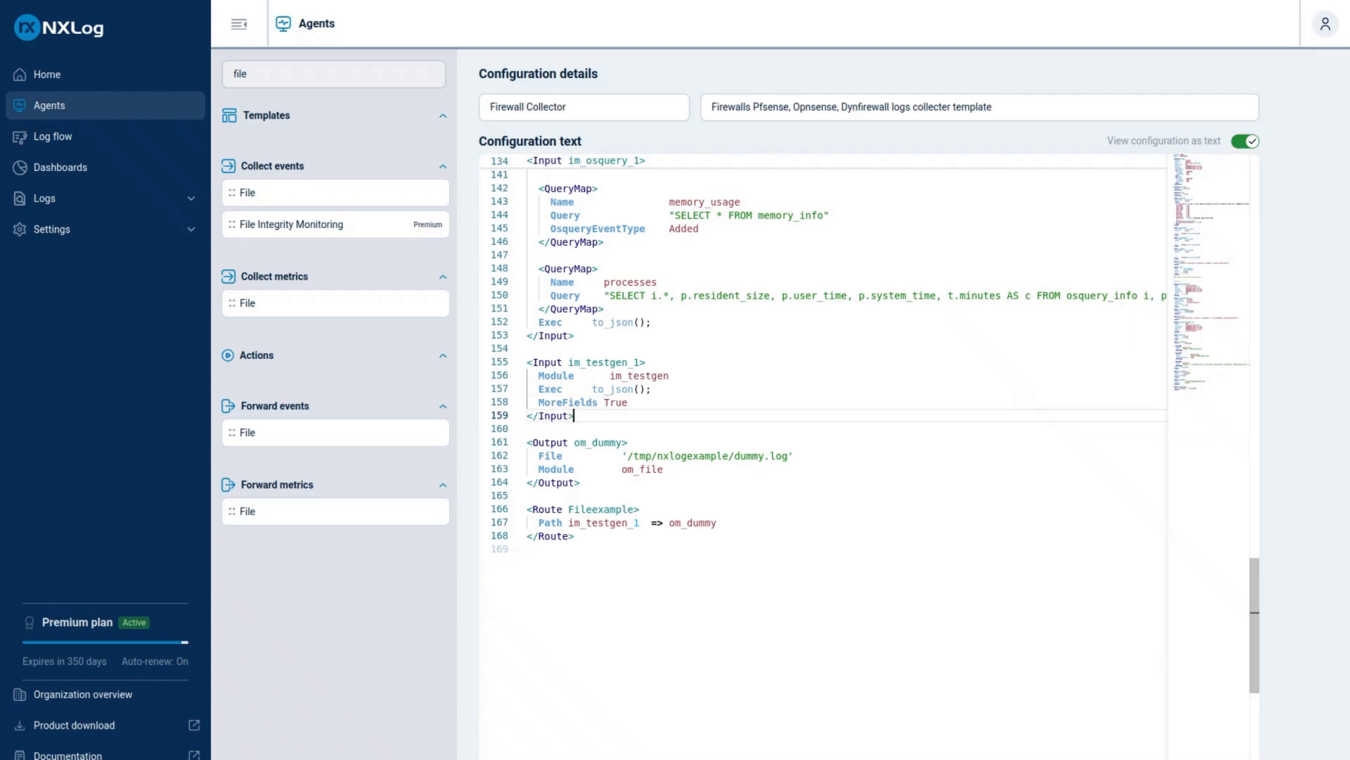
- Review the im_testgen_1 input block and the om_dummy output block in the configuration text
{"action": "key", "text": "Up"}
{"action": "key", "text": "Down"}
{"action": "key", "text": "Down"}
{"action": "key", "text": "Down"}
{"action": "key", "text": "Up"}
{"action": "key", "text": "Up"}
{"action": "key", "text": "Up"}
{"action": "key", "text": "Up"}
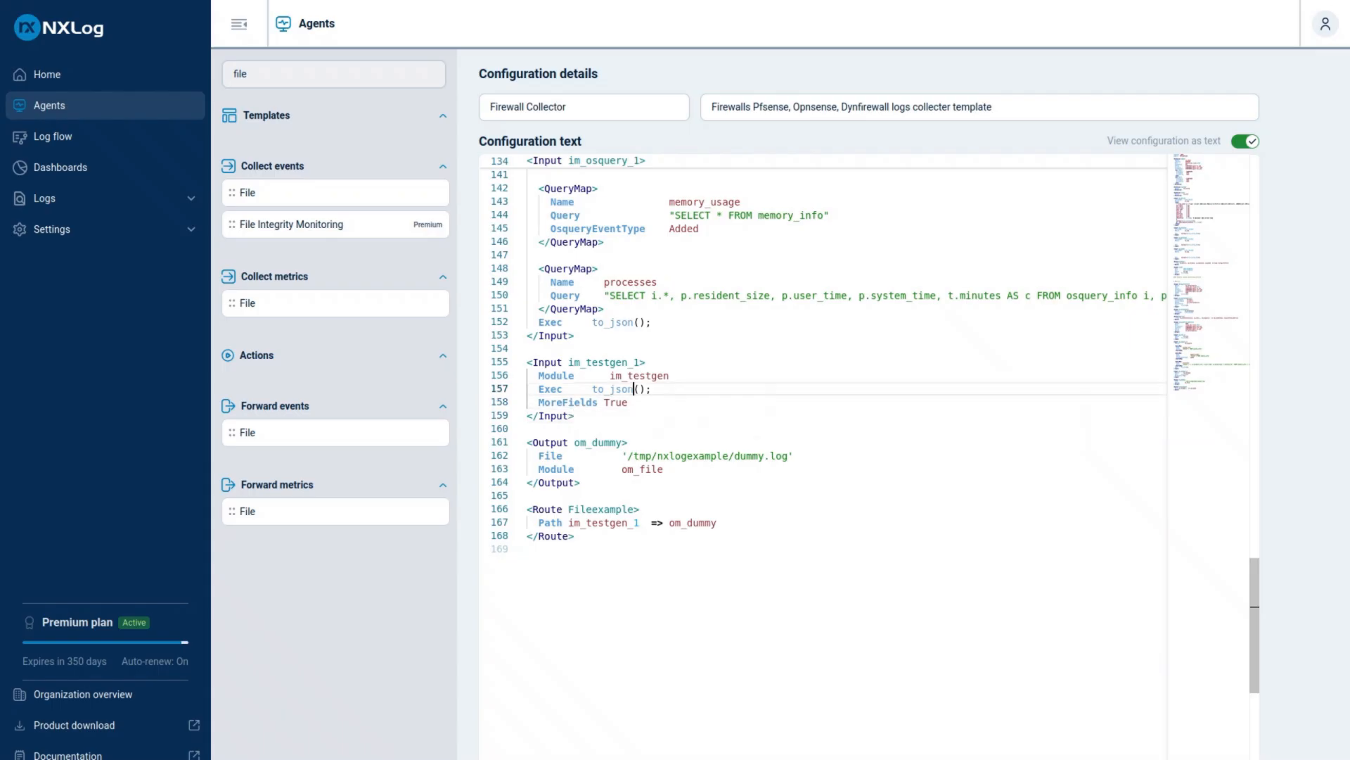
{"action": "key", "text": "Down"}
{"action": "key", "text": "Down"}
{"action": "key", "text": "Down"}
{"action": "key", "text": "Down"}
{"action": "key", "text": "Down"}
{"action": "key", "text": "Down"}
{"action": "key", "text": "Down"}
{"action": "key", "text": "Down"}
{"action": "key", "text": "Down"}
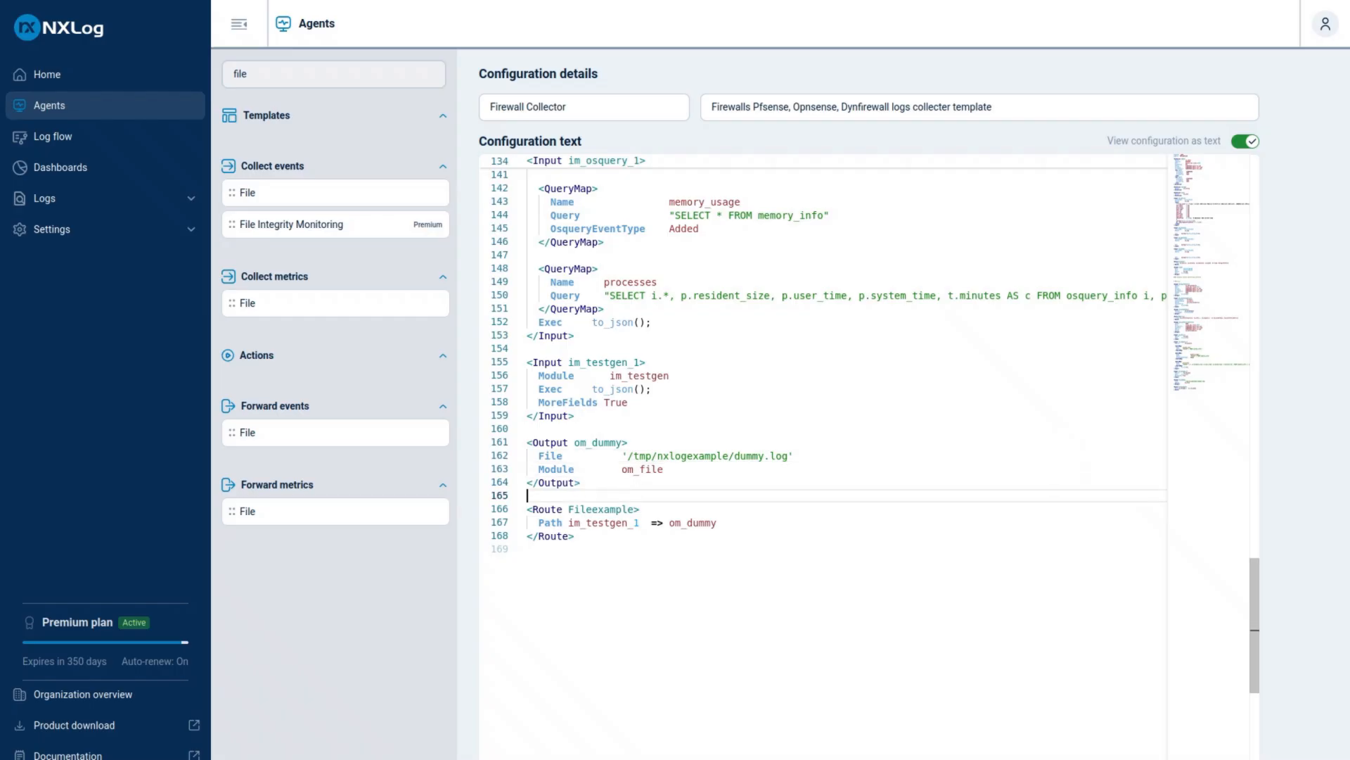
{"action": "key", "text": "Up"}
{"action": "key", "text": "Up"}
{"action": "key", "text": "Up"}
{"action": "key", "text": "Up"}
{"action": "key", "text": "Up"}
{"action": "key", "text": "Up"}
{"action": "key", "text": "Up"}
{"action": "key", "text": "Up"}
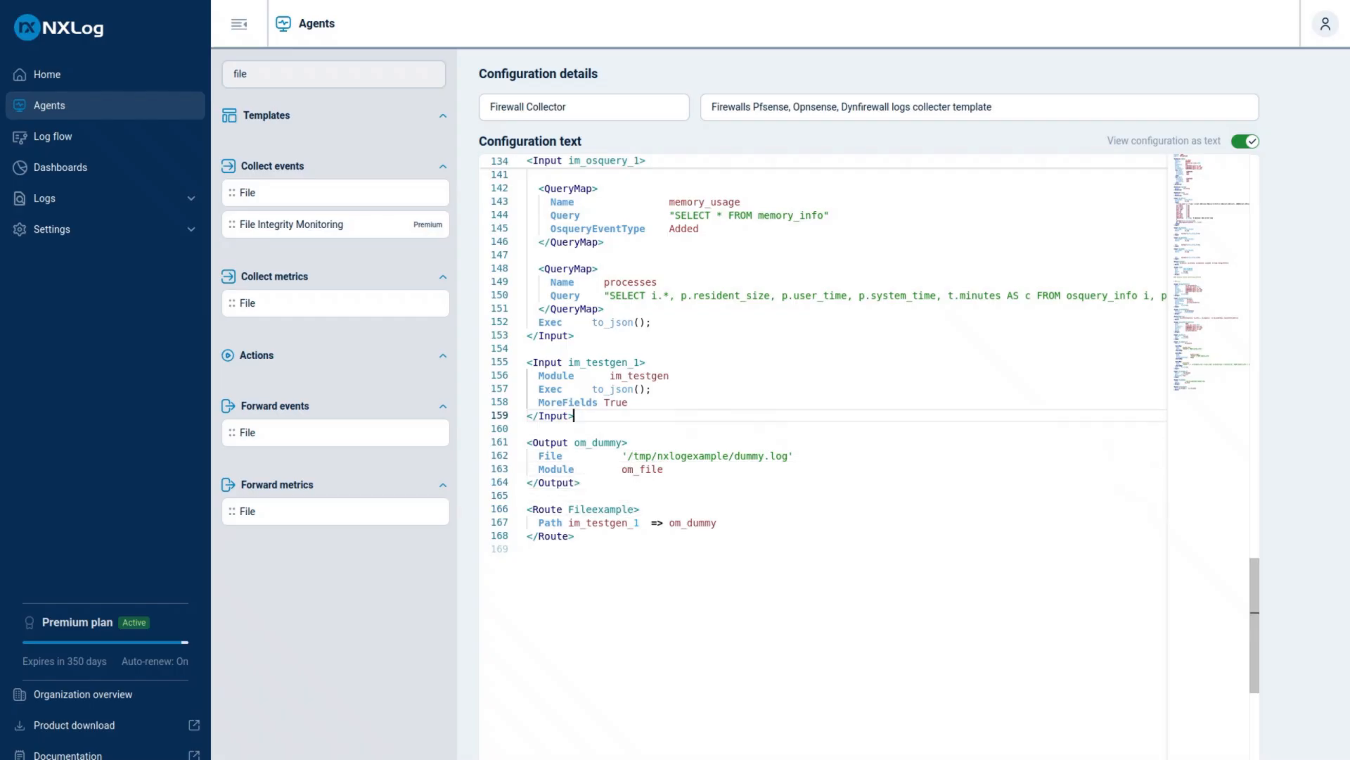
- Review the im_testgen_1 input, the om_dummy output's file path and the Fileexample route in the configuration text
{"action": "key", "text": "Down"}
{"action": "key", "text": "Up"}
{"action": "key", "text": "Up"}
{"action": "key", "text": "Up"}
{"action": "key", "text": "Up"}
{"action": "key", "text": "Down"}
{"action": "key", "text": "Down"}
{"action": "key", "text": "Down"}
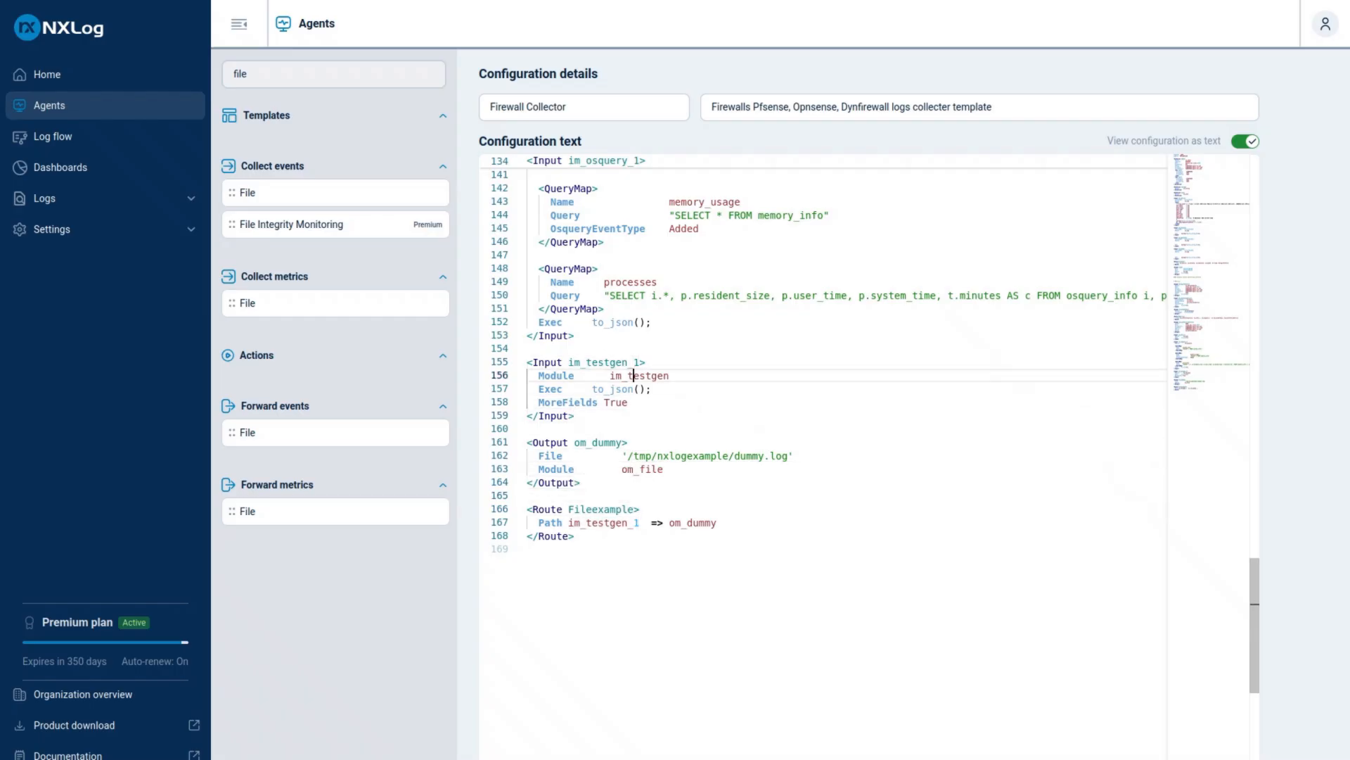
{"action": "key", "text": "Down"}
{"action": "key", "text": "Down"}
{"action": "key", "text": "Down"}
{"action": "key", "text": "Down"}
{"action": "key", "text": "Down"}
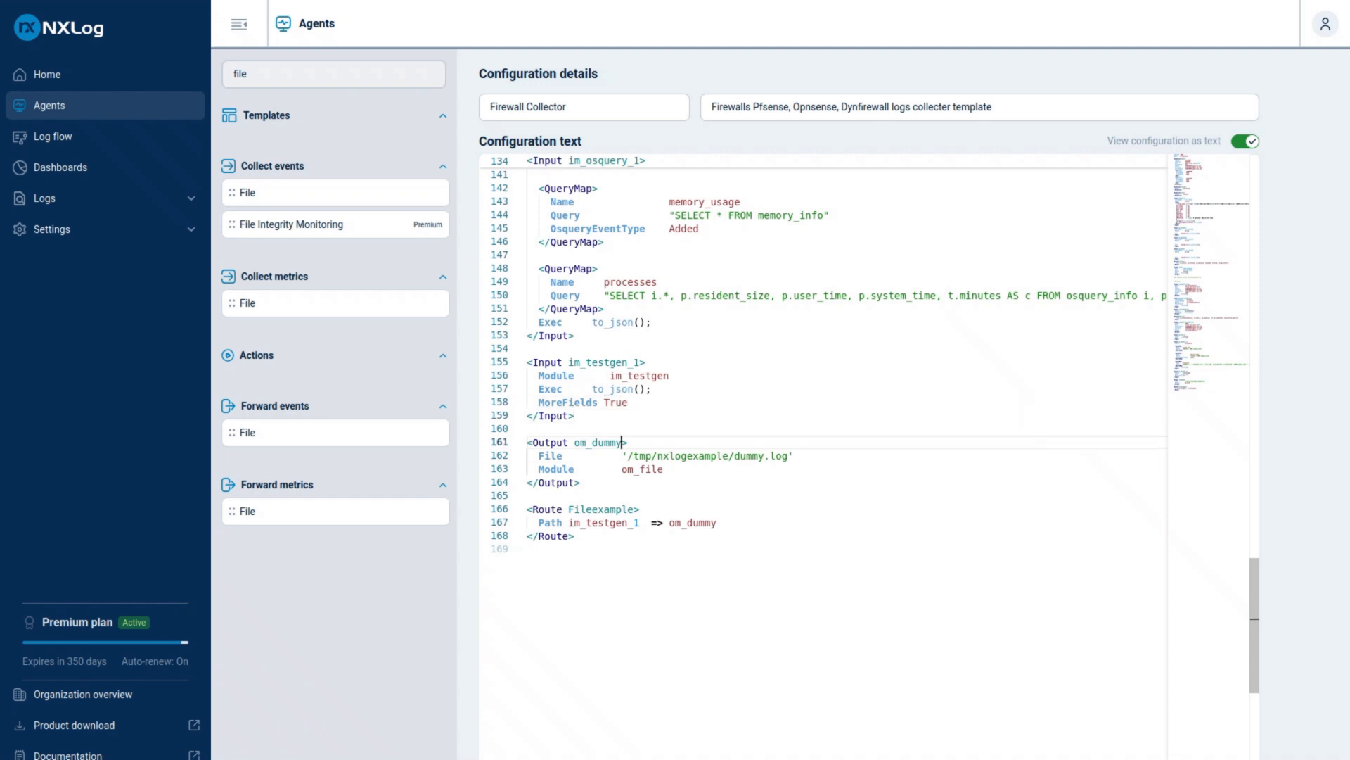
{"action": "key", "text": "Up"}
{"action": "key", "text": "Right"}
{"action": "key", "text": "Right"}
{"action": "key", "text": "Right"}
{"action": "key", "text": "Right"}
{"action": "key", "text": "Right"}
{"action": "key", "text": "Right"}
{"action": "key", "text": "Right"}
{"action": "key", "text": "Right"}
{"action": "key", "text": "Right"}
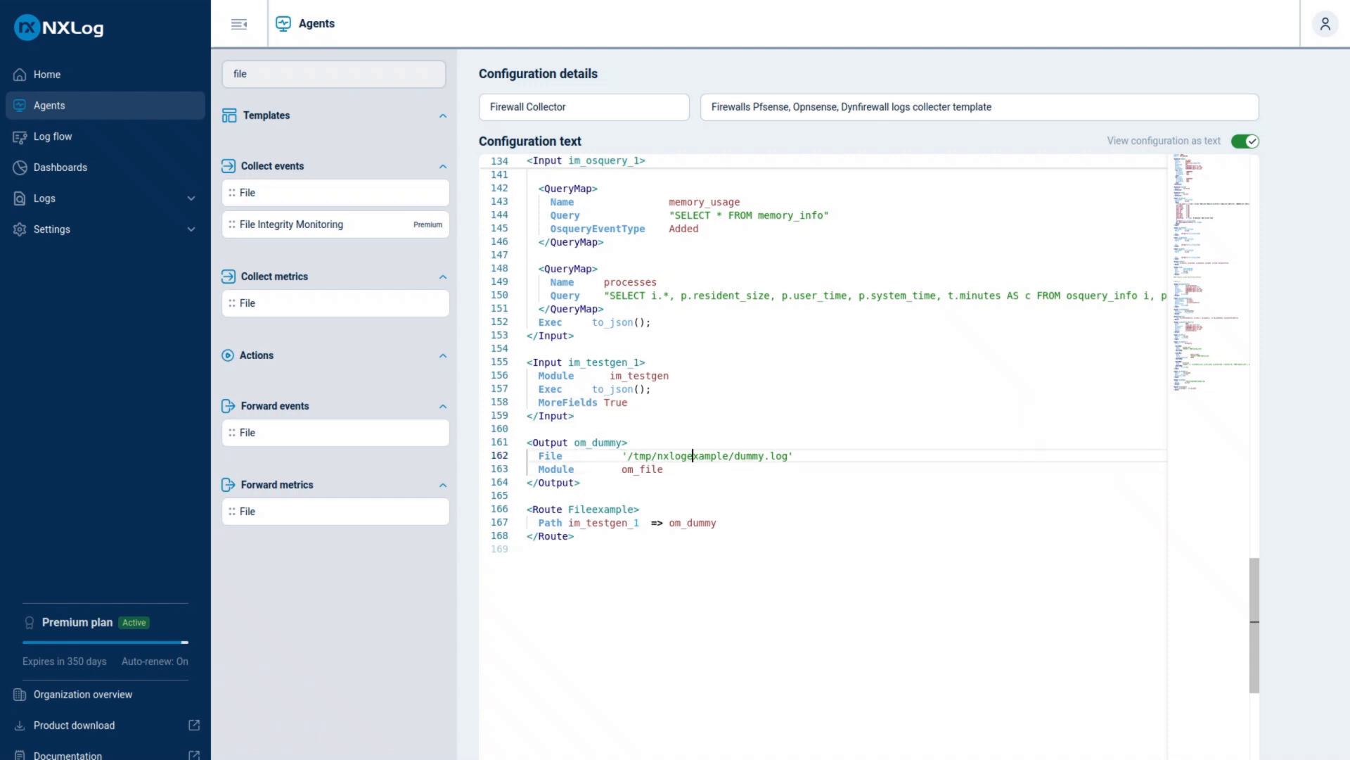
{"action": "key", "text": "Down"}
{"action": "key", "text": "Down"}
{"action": "key", "text": "Down"}
{"action": "key", "text": "Down"}
{"action": "key", "text": "Down"}
{"action": "key", "text": "Up"}
{"action": "key", "text": "Up"}
{"action": "key", "text": "Up"}
{"action": "key", "text": "Up"}
{"action": "key", "text": "Up"}
{"action": "key", "text": "Up"}
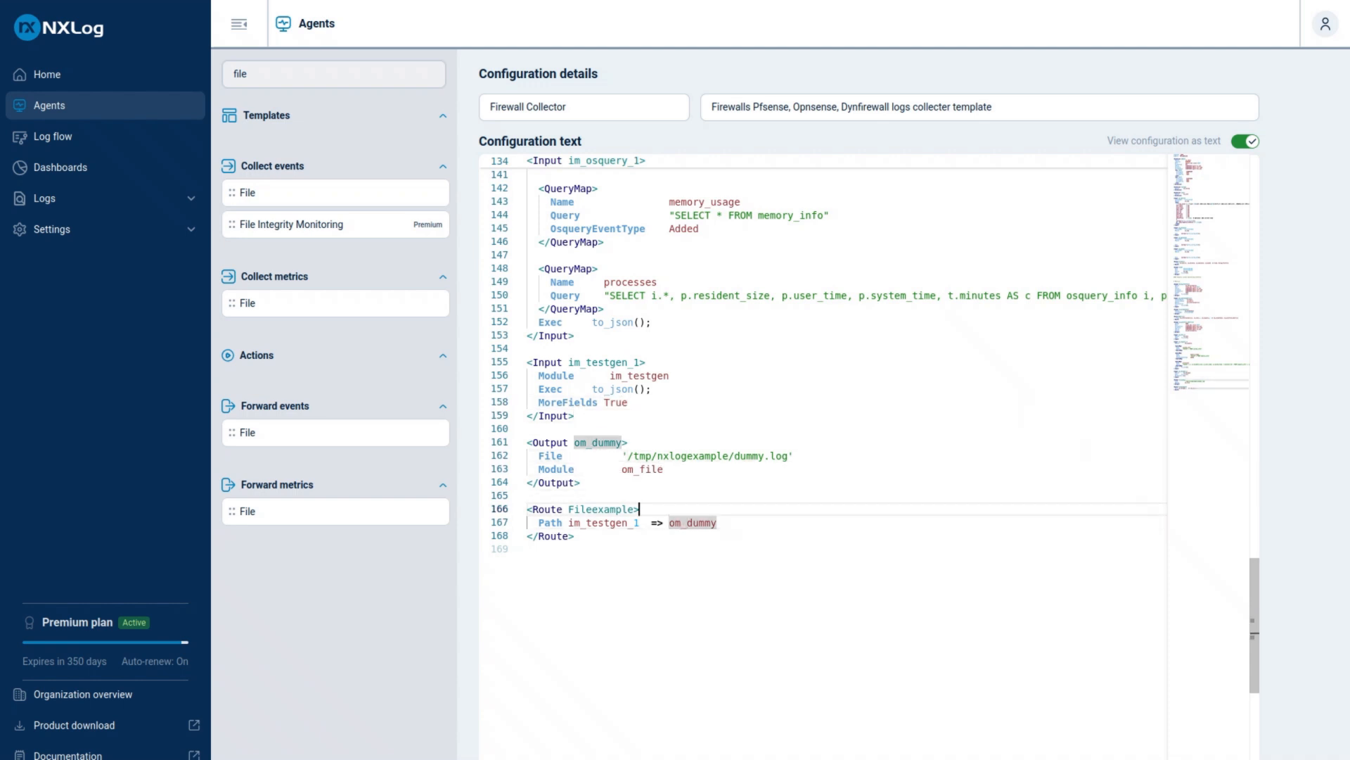
{"action": "key", "text": "Down"}
{"action": "key", "text": "Left"}
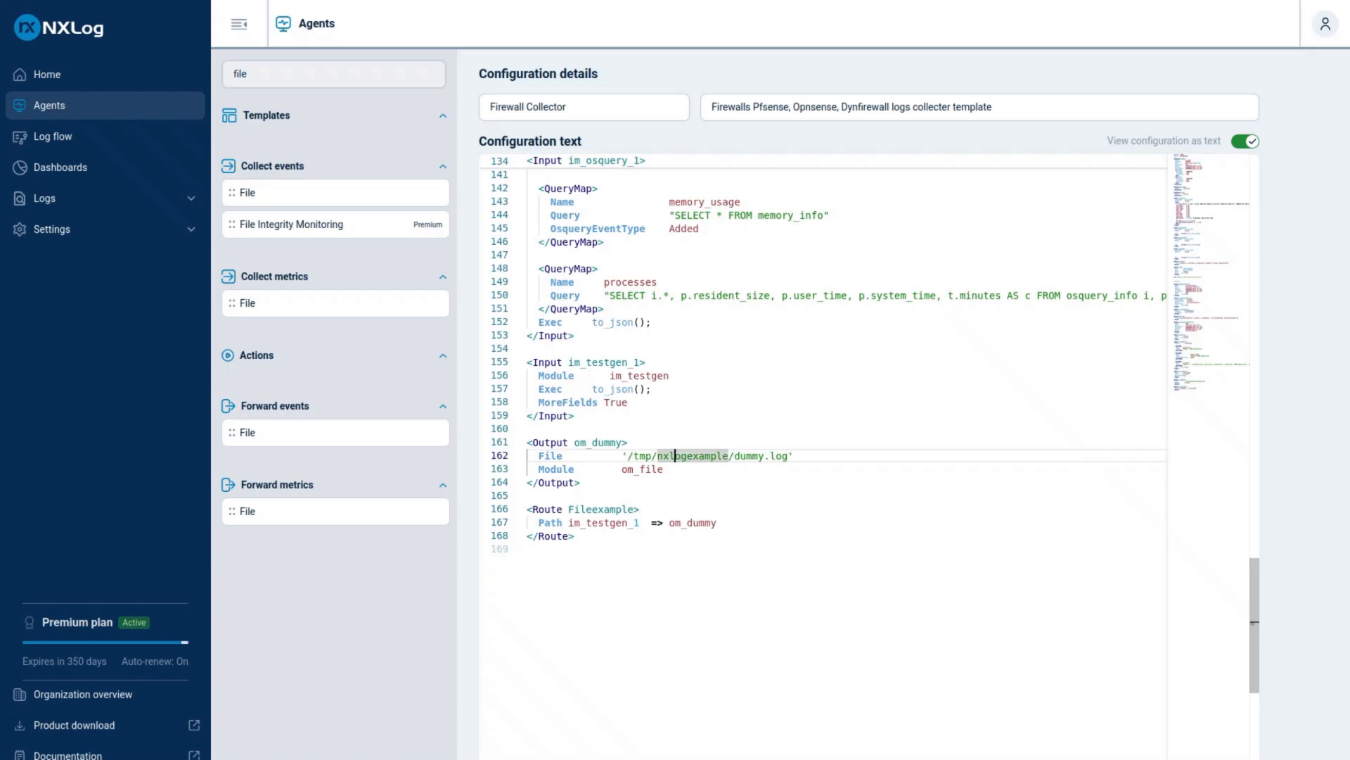
{"action": "key", "text": "Left"}
{"action": "key", "text": "Right"}
{"action": "key", "text": "Right"}
{"action": "key", "text": "Right"}
{"action": "key", "text": "Right"}
{"action": "key", "text": "Right"}
{"action": "key", "text": "Right"}
{"action": "key", "text": "Right"}
{"action": "key", "text": "Right"}
{"action": "key", "text": "Right"}
{"action": "key", "text": "Right"}
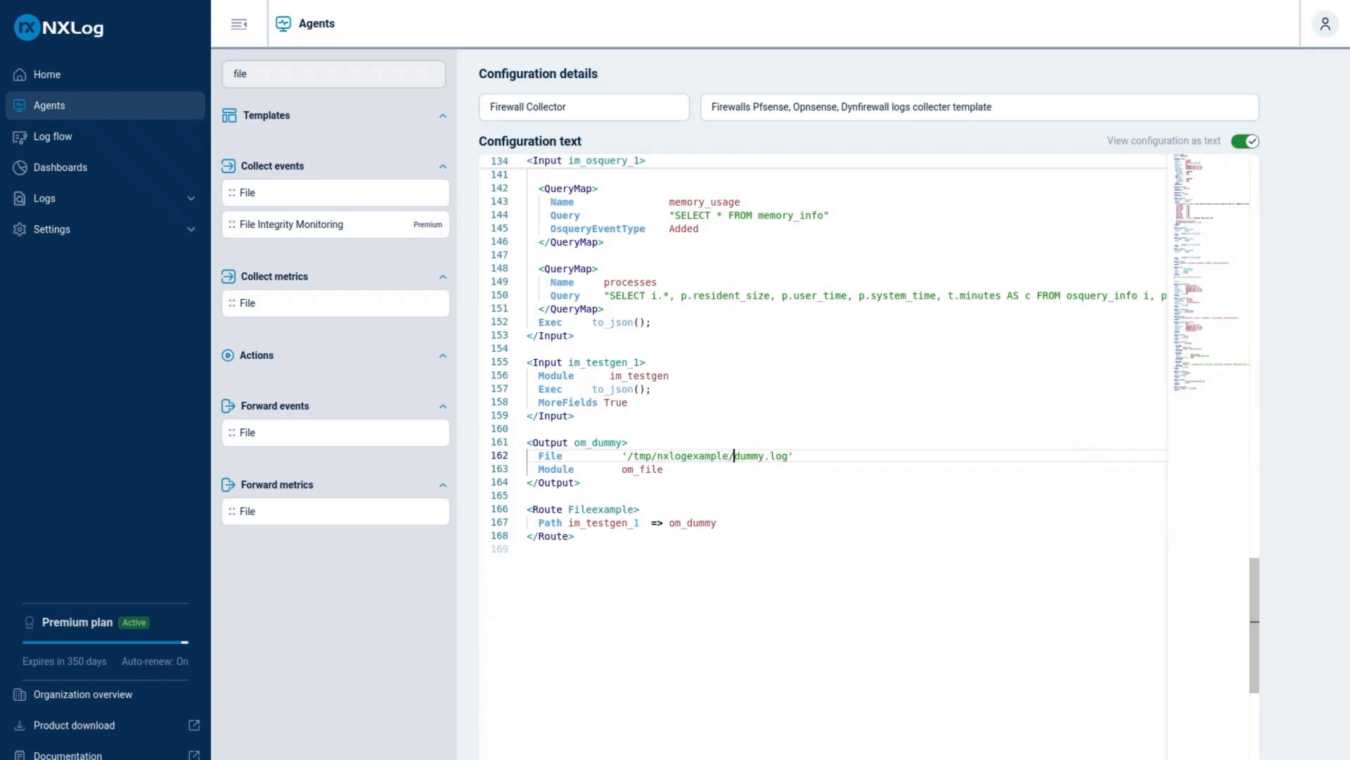
- Insert an empty Schedule block below the Module om_file line in the om_dummy output block
{"action": "key", "text": "Down"}
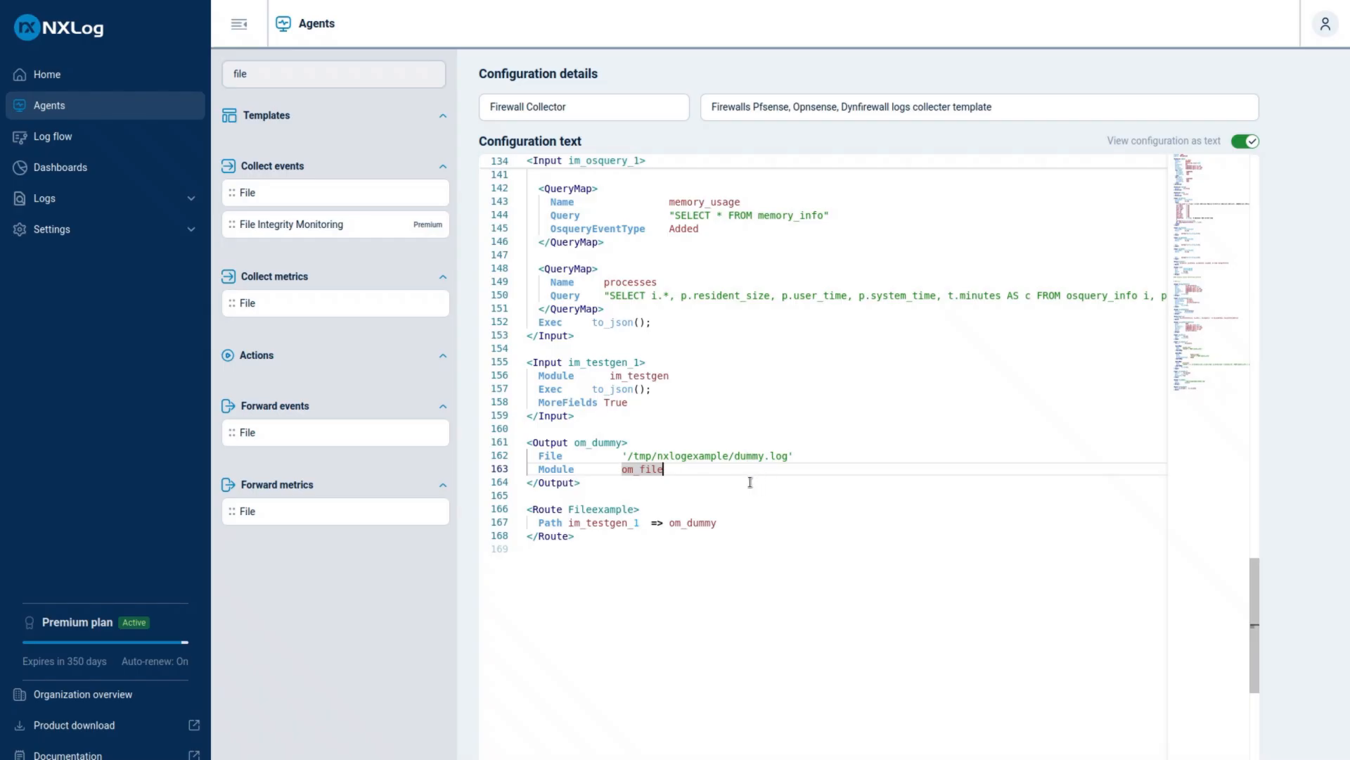
{"action": "key", "text": "Return"}
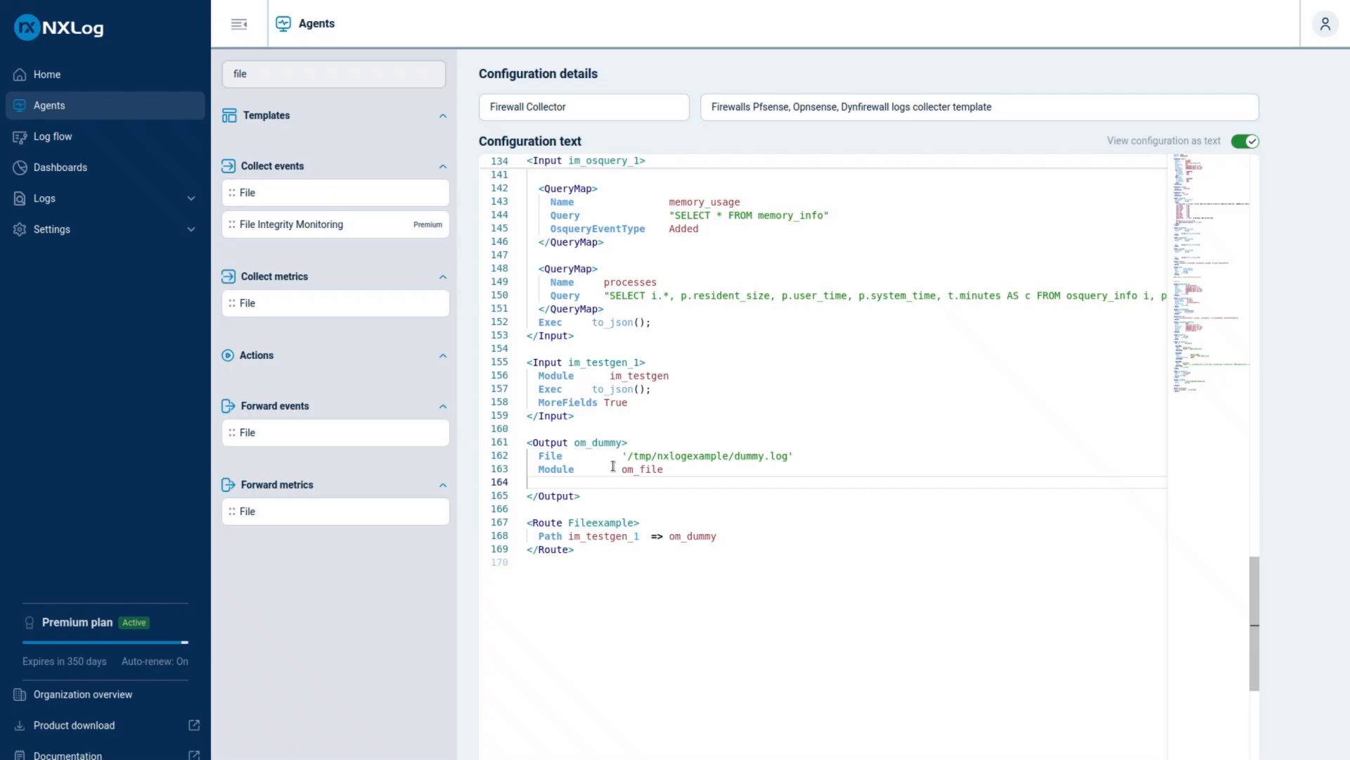
{"action": "type", "text": "<"}
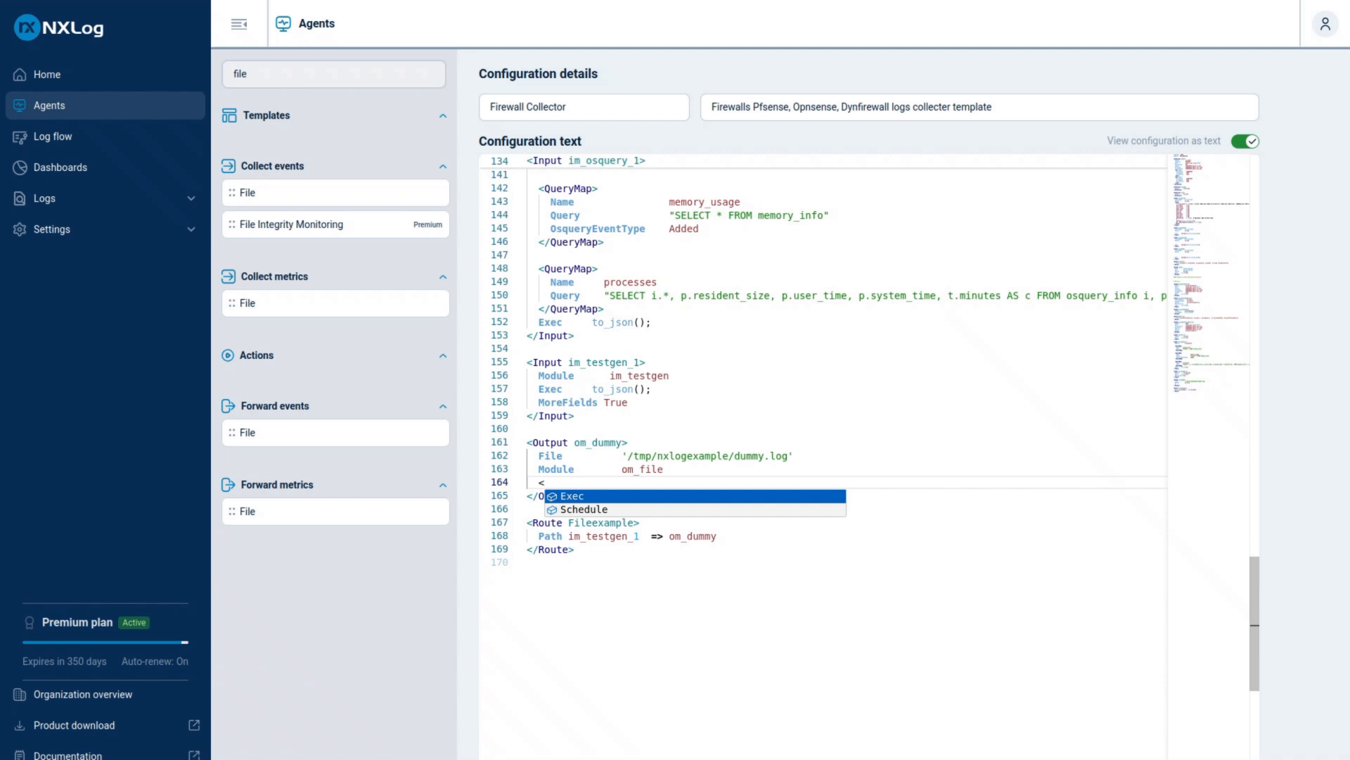
{"action": "type", "text": "S"}
{"action": "key", "text": "Return"}
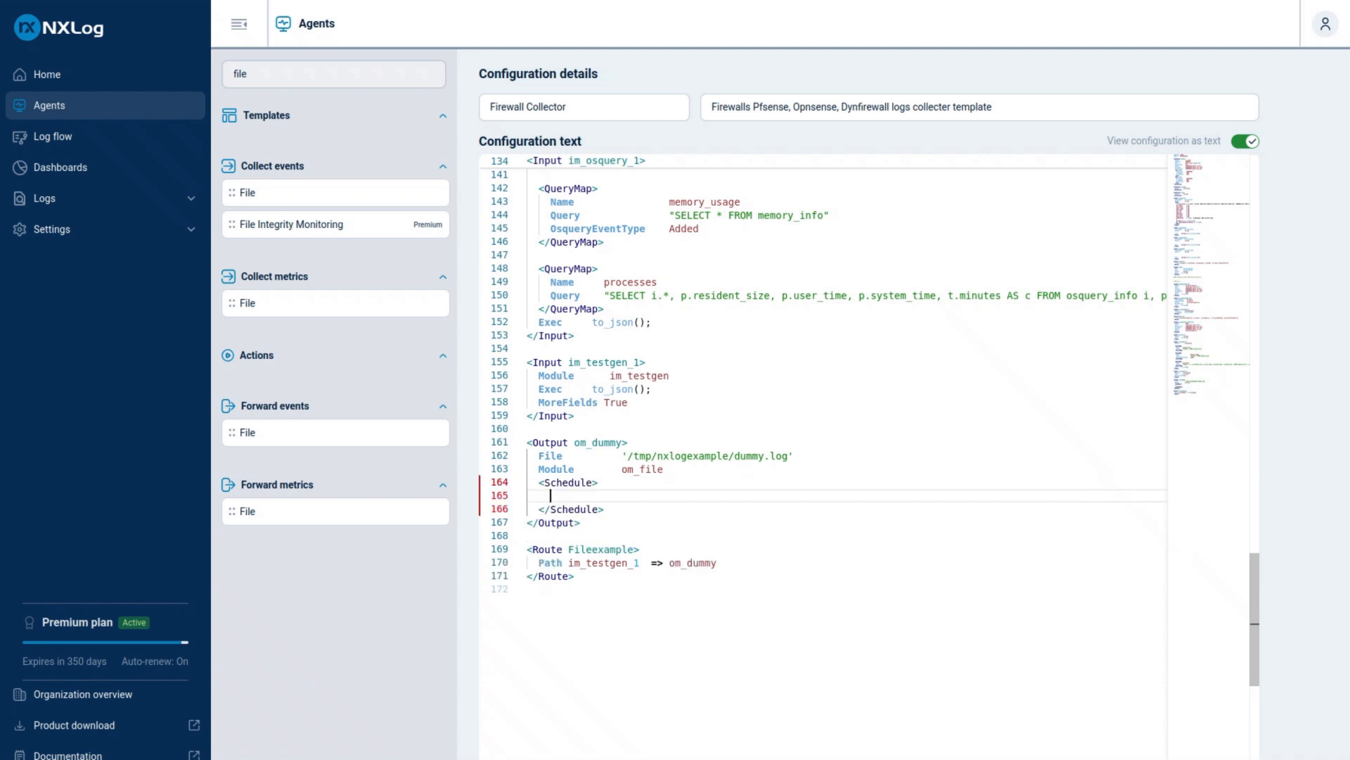
{"action": "key", "text": "Return"}
- Examine the directives suggested inside the Schedule block and the om_file module line above it
{"action": "key", "text": "Up"}
{"action": "key", "text": "Up"}
{"action": "key", "text": "Left"}
{"action": "key", "text": "Left"}
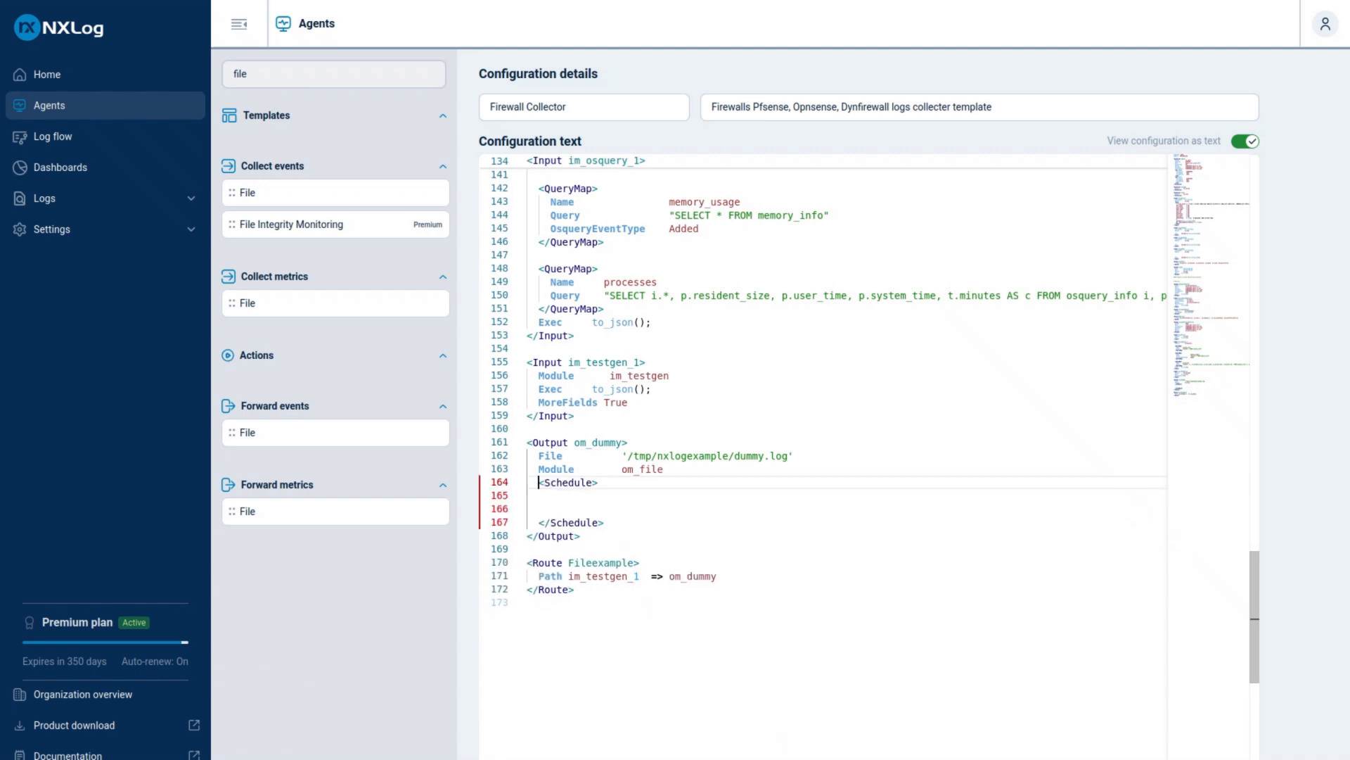
{"action": "key", "text": "Down"}
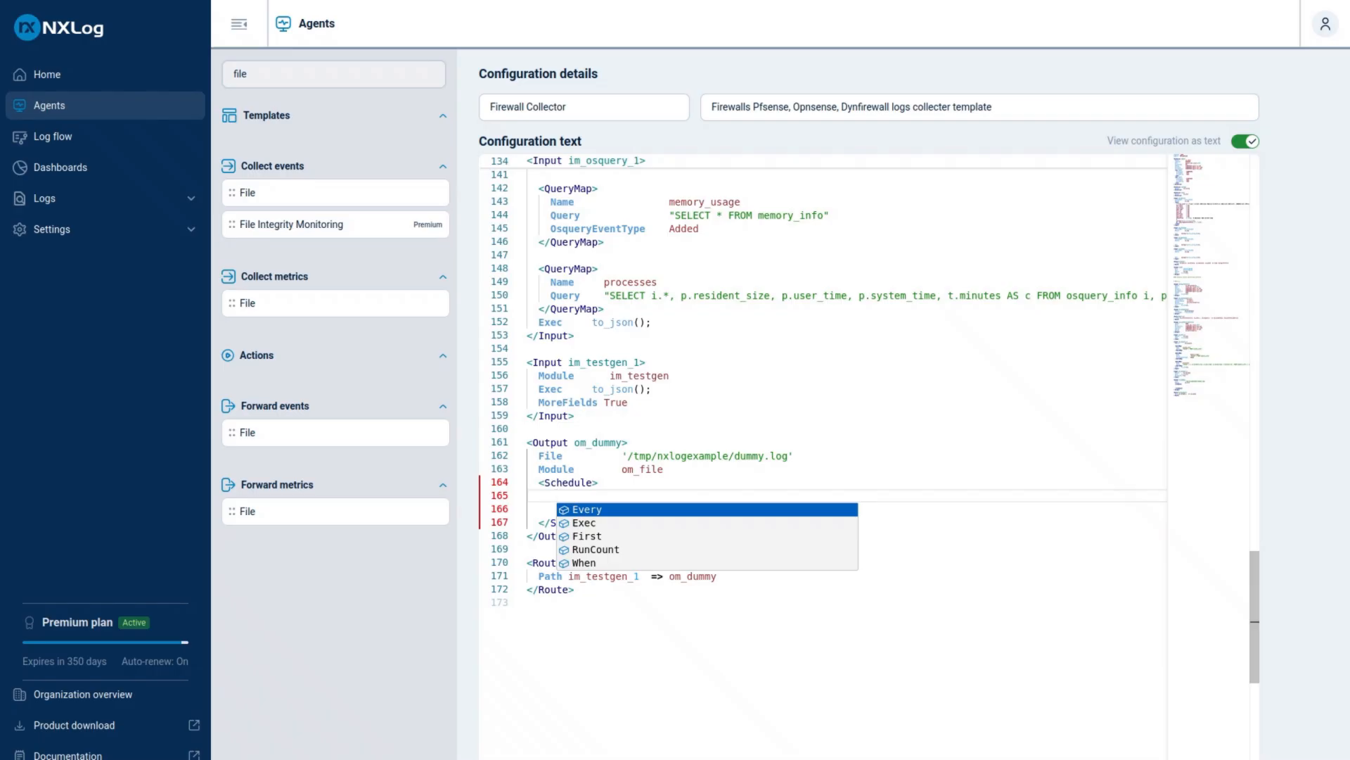
{"action": "key", "text": "Up"}
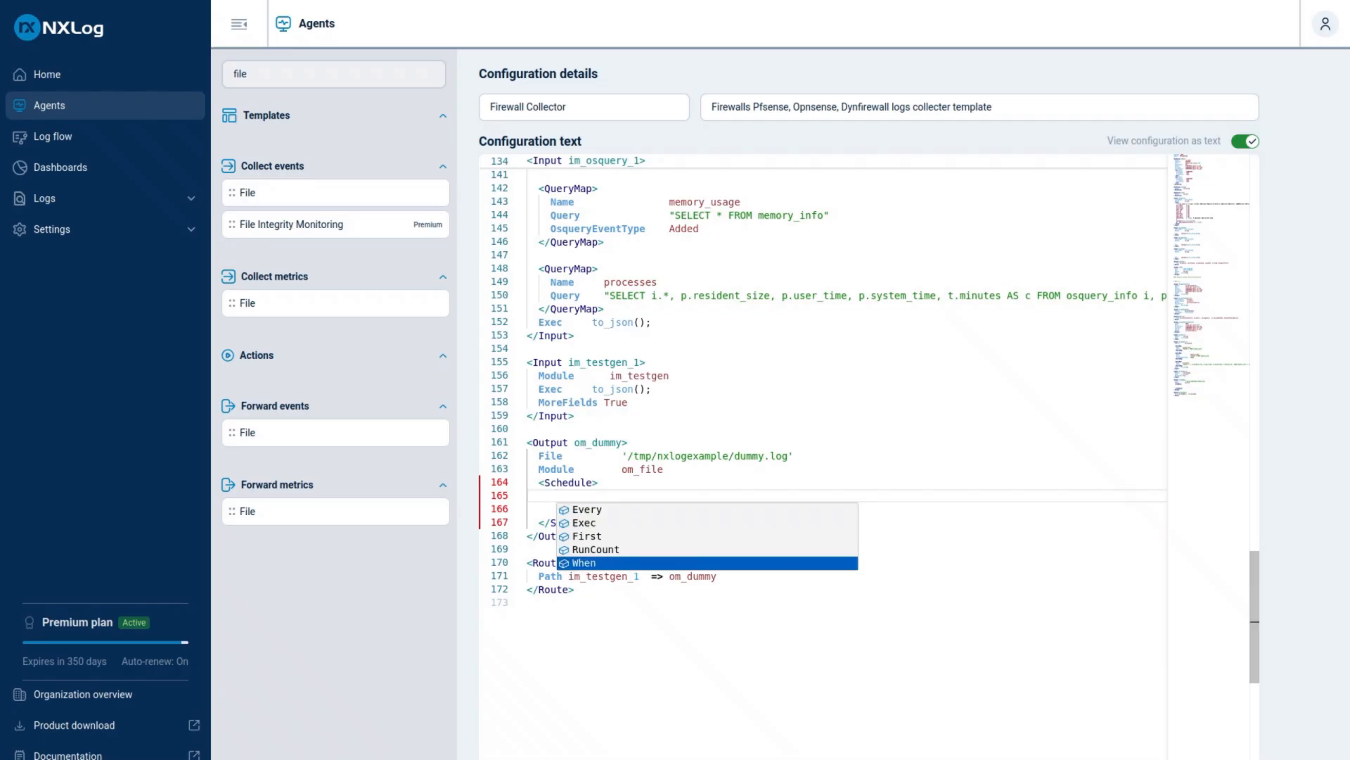
{"action": "key", "text": "Escape"}
{"action": "key", "text": "Up"}
{"action": "key", "text": "Up"}
{"action": "key", "text": "Right"}
{"action": "key", "text": "Right"}
{"action": "key", "text": "Right"}
{"action": "key", "text": "Right"}
{"action": "key", "text": "Right"}
{"action": "key", "text": "Right"}
{"action": "key", "text": "Right"}
{"action": "key", "text": "Right"}
{"action": "key", "text": "Right"}
{"action": "key", "text": "Right"}
{"action": "key", "text": "Right"}
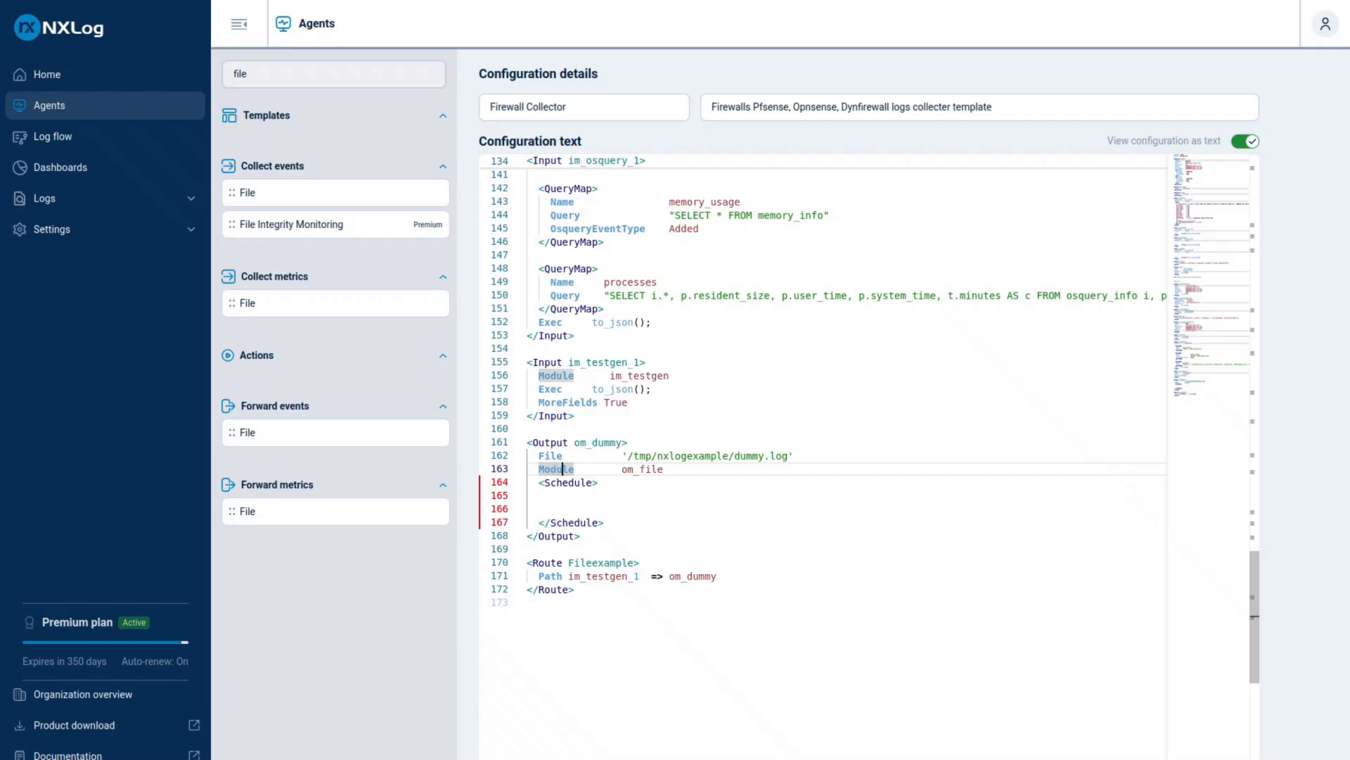
{"action": "key", "text": "Down"}
{"action": "key", "text": "Down"}
{"action": "key", "text": "Up"}
{"action": "key", "text": "Up"}
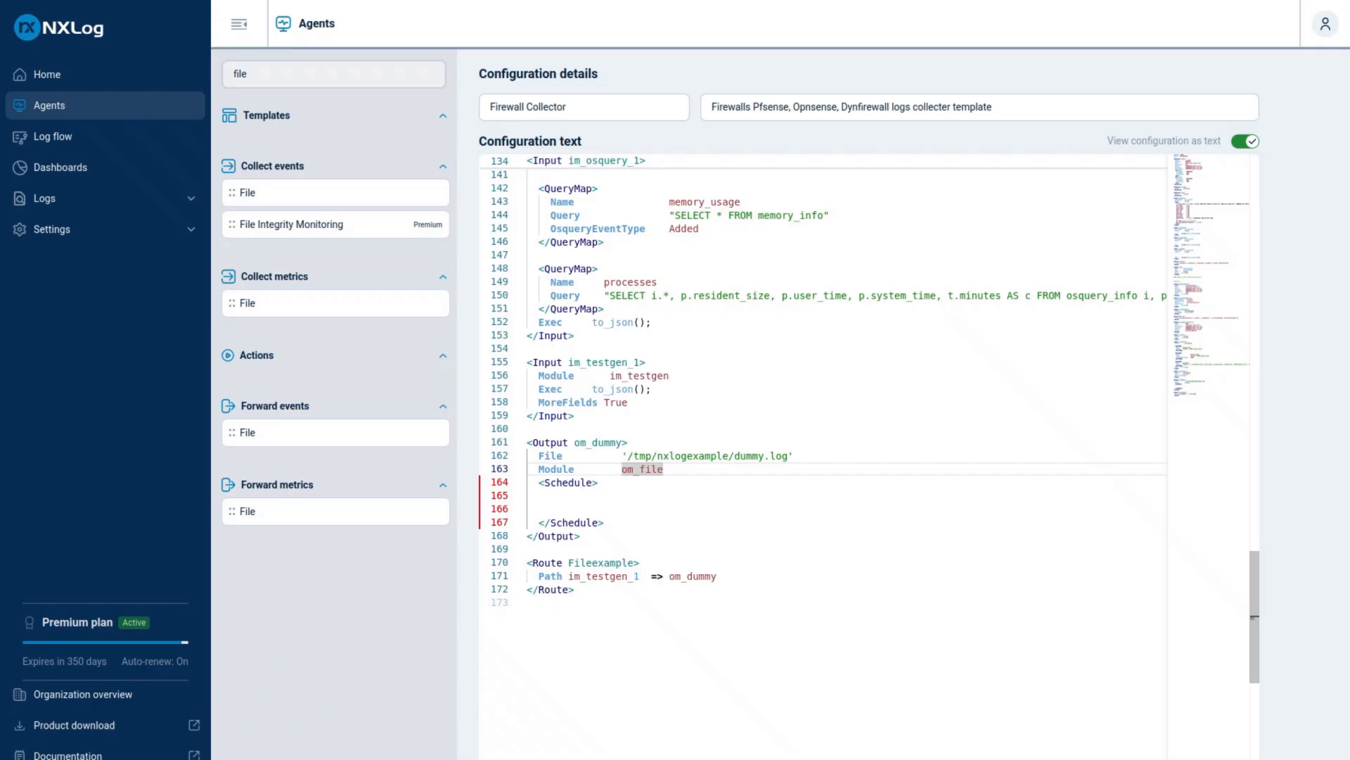
{"action": "key", "text": "Down"}
{"action": "key", "text": "Down"}
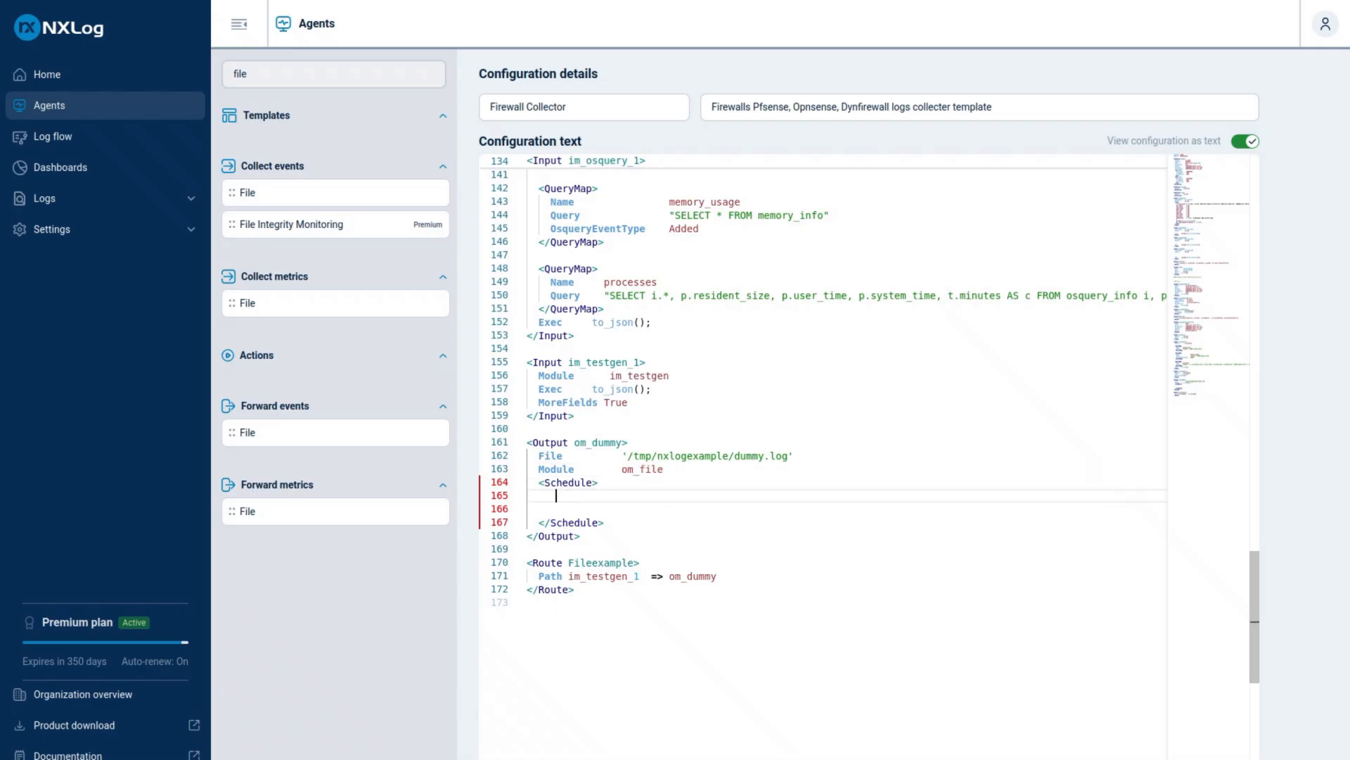
{"action": "key", "text": "Up"}
{"action": "key", "text": "Down"}
{"action": "key", "text": "Up"}
{"action": "key", "text": "Down"}
{"action": "key", "text": "Tab"}
{"action": "type", "text": "When"}
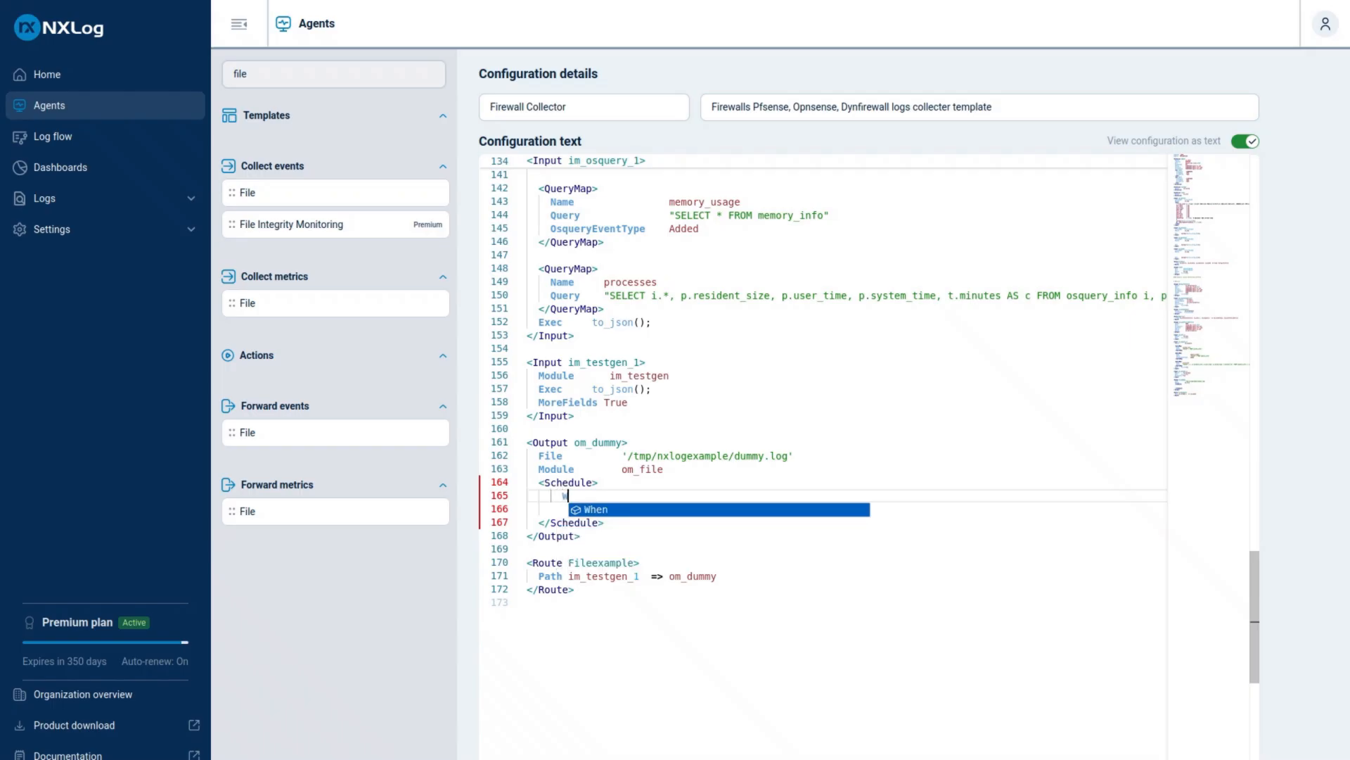
{"action": "key", "text": "Escape"}
{"action": "key", "text": "BackSpace"}
{"action": "key", "text": "BackSpace"}
{"action": "key", "text": "BackSpace"}
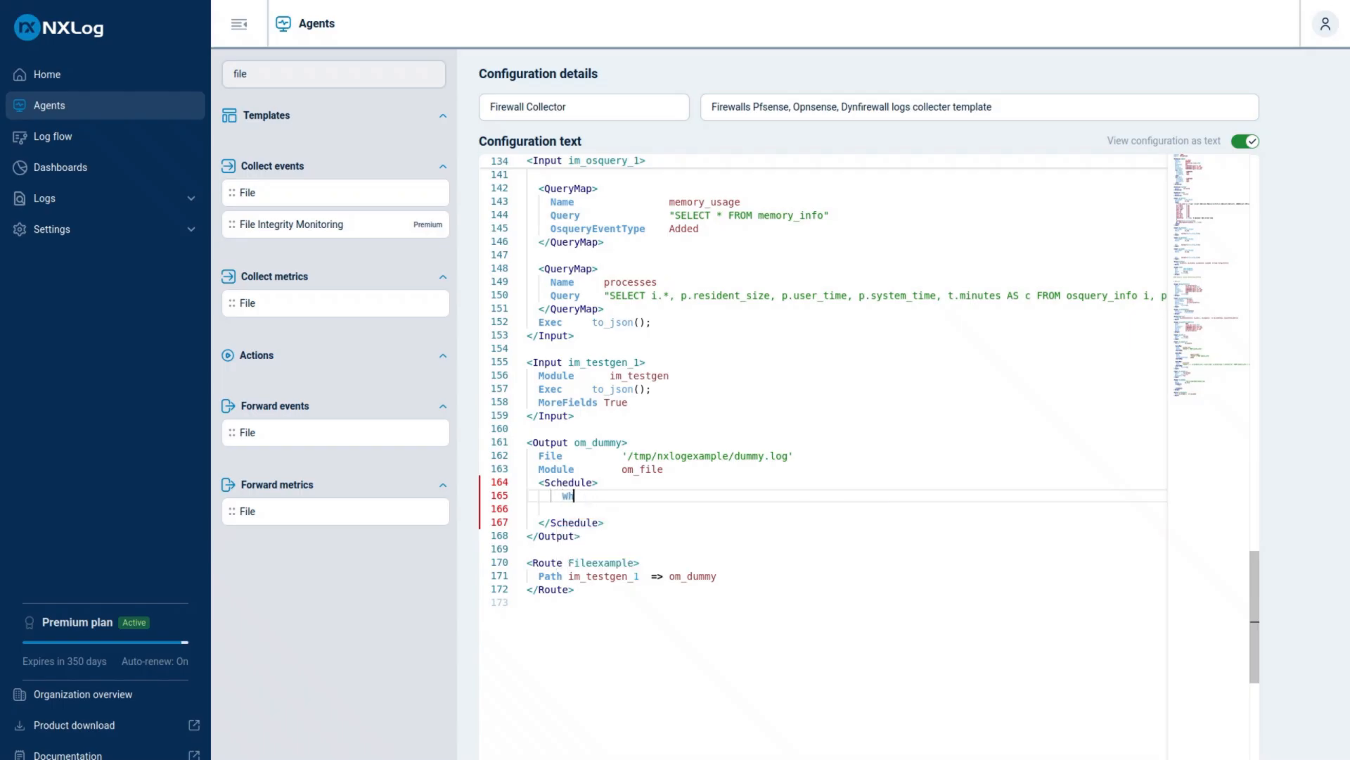
{"action": "type", "text": "hen  2"}
{"action": "key", "text": "BackSpace"}
{"action": "key", "text": "BackSpace"}
{"action": "type", "text": "@daily"}
{"action": "key", "text": "Return"}
{"action": "key", "text": "Up"}
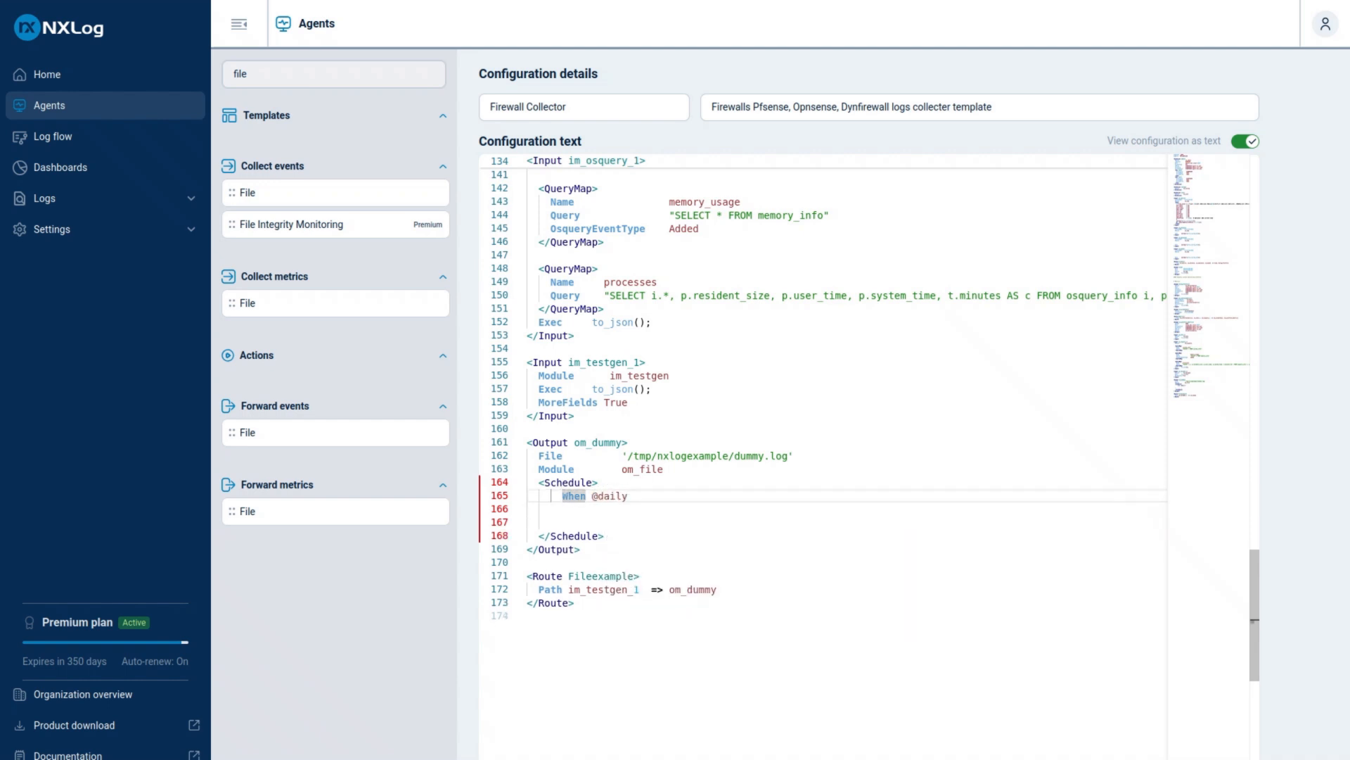
{"action": "key", "text": "Down"}
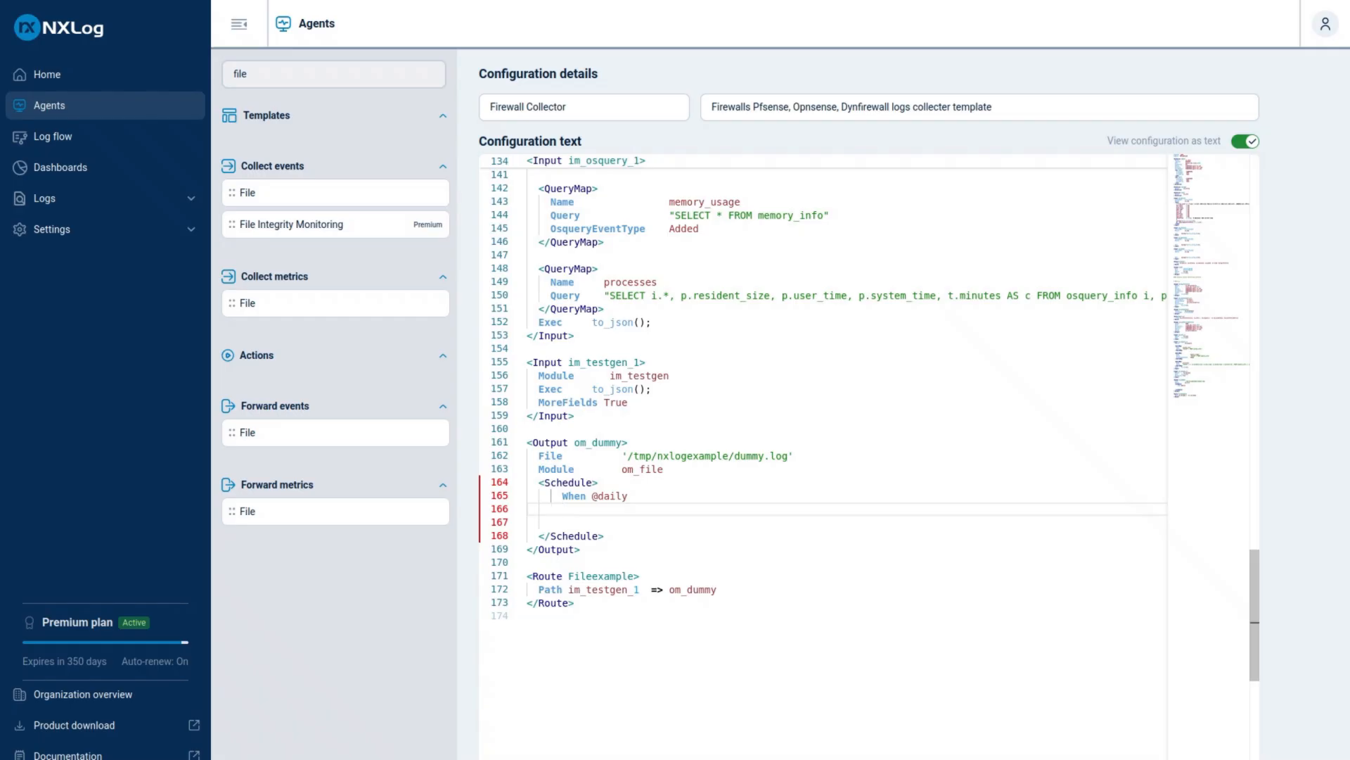
{"action": "type", "text": "<Exec"}
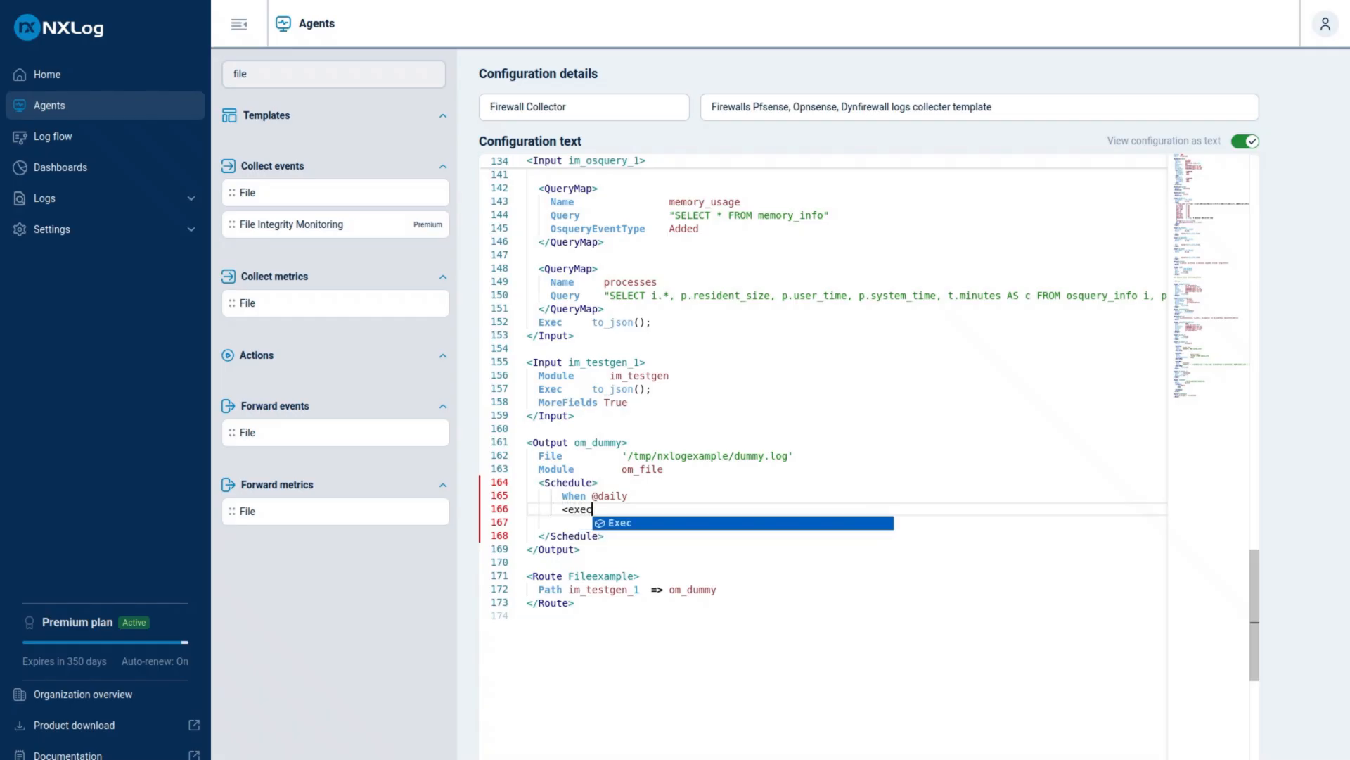
{"action": "key", "text": "Return"}
{"action": "key", "text": "Return"}
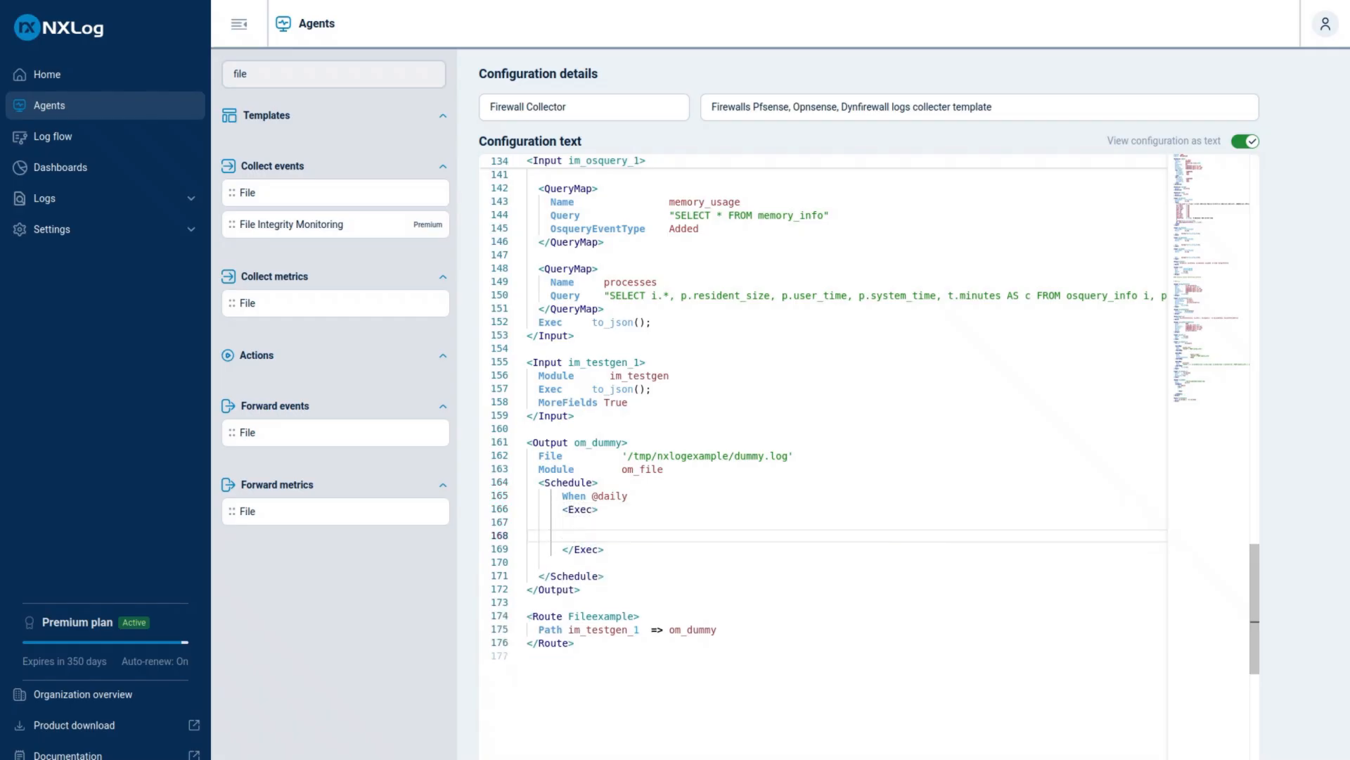
{"action": "key", "text": "Up"}
- Enter the statement file_cycle(file_name(),7); as the first line inside the Schedule's Exec block
{"action": "type", "text": "fi"}
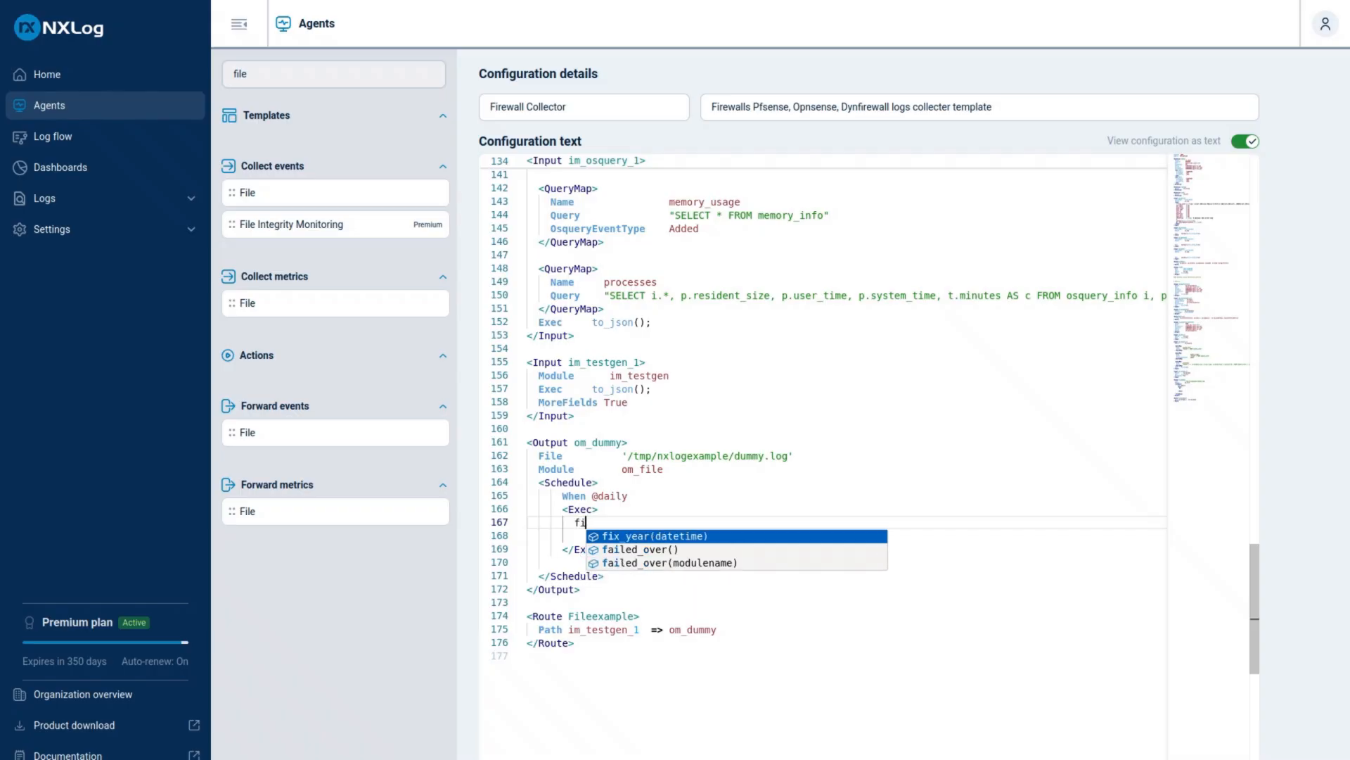
{"action": "type", "text": "le"}
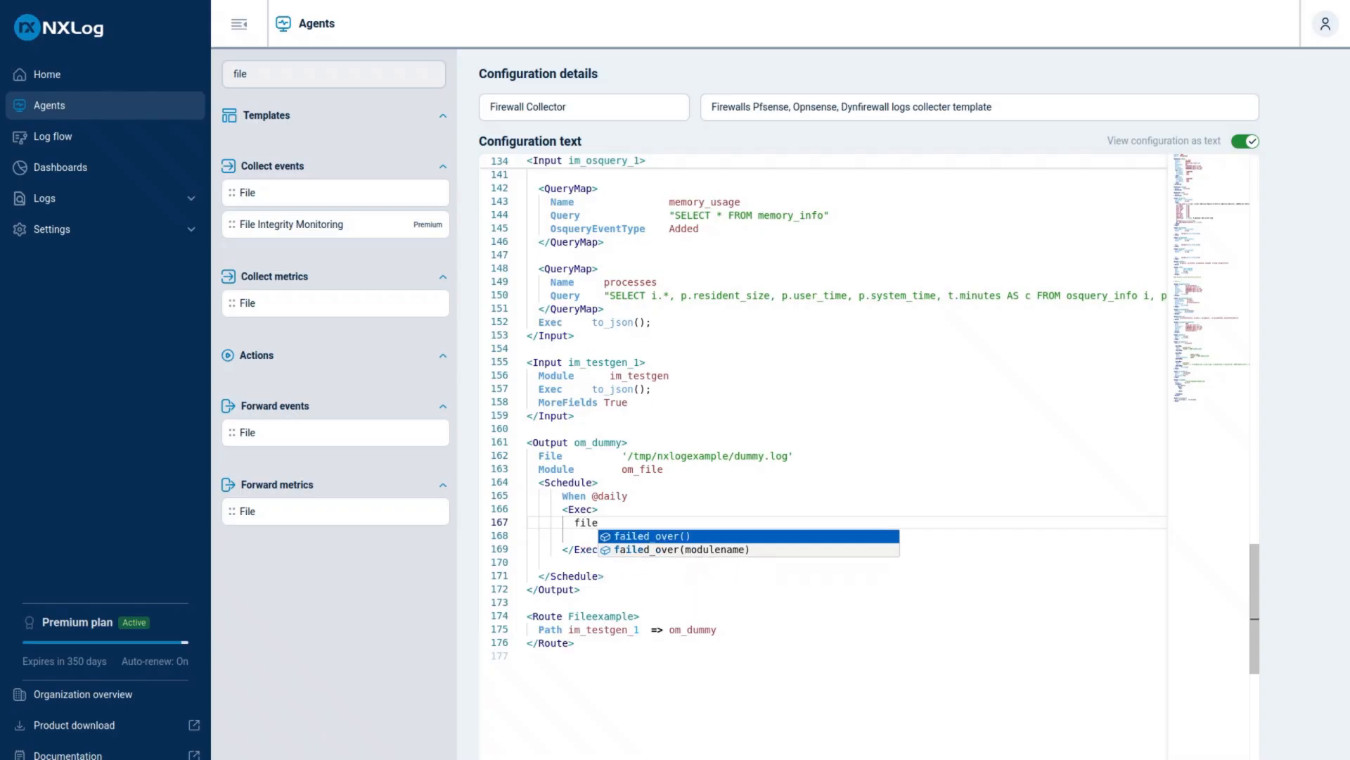
{"action": "type", "text": "_c"}
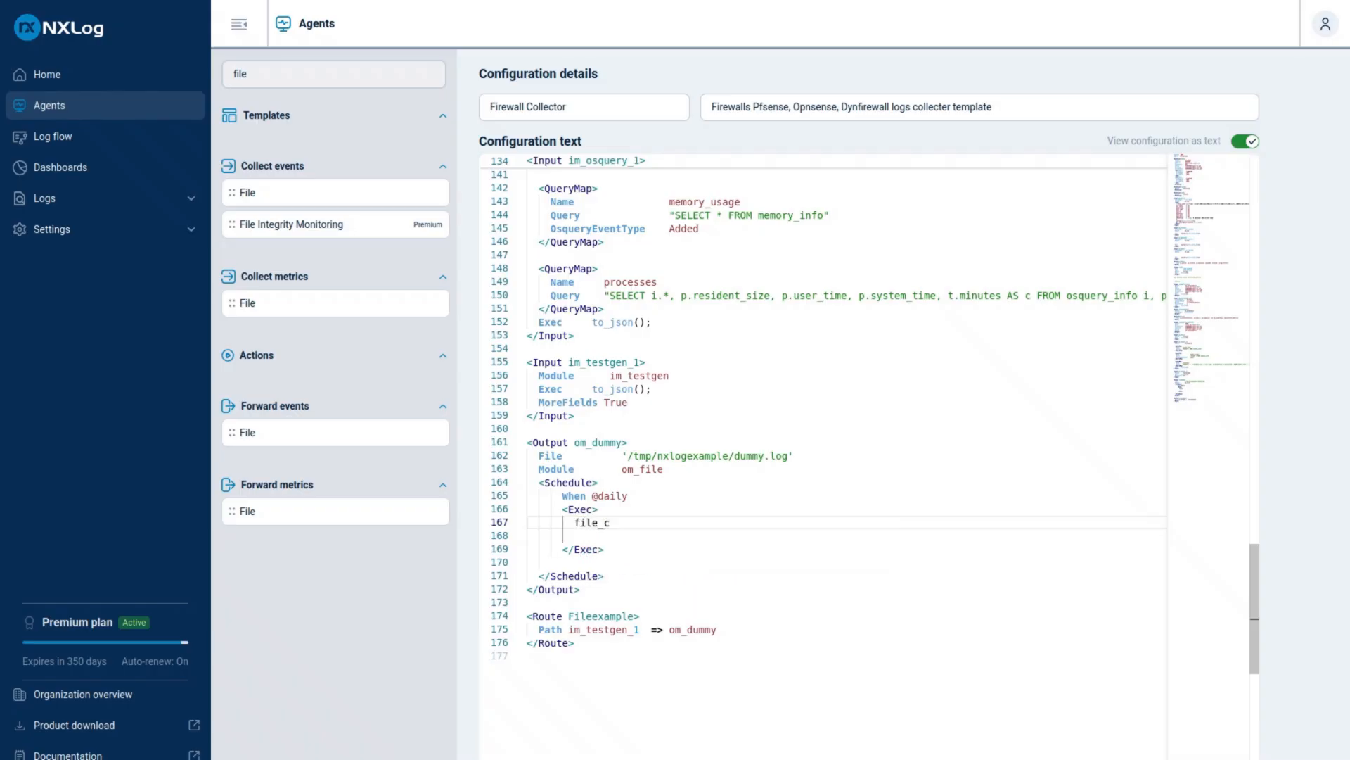
{"action": "type", "text": "ycle(file"}
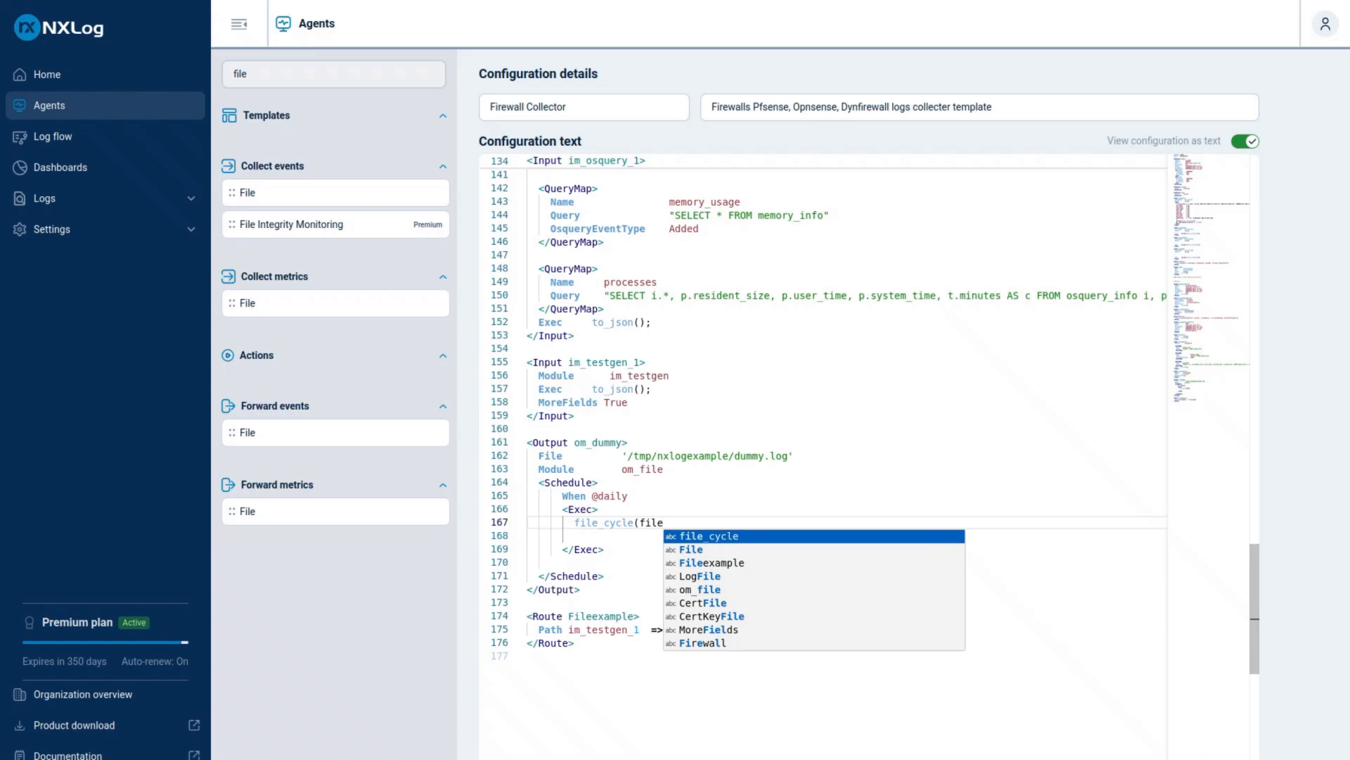
{"action": "type", "text": "_n"}
{"action": "type", "text": "ame"}
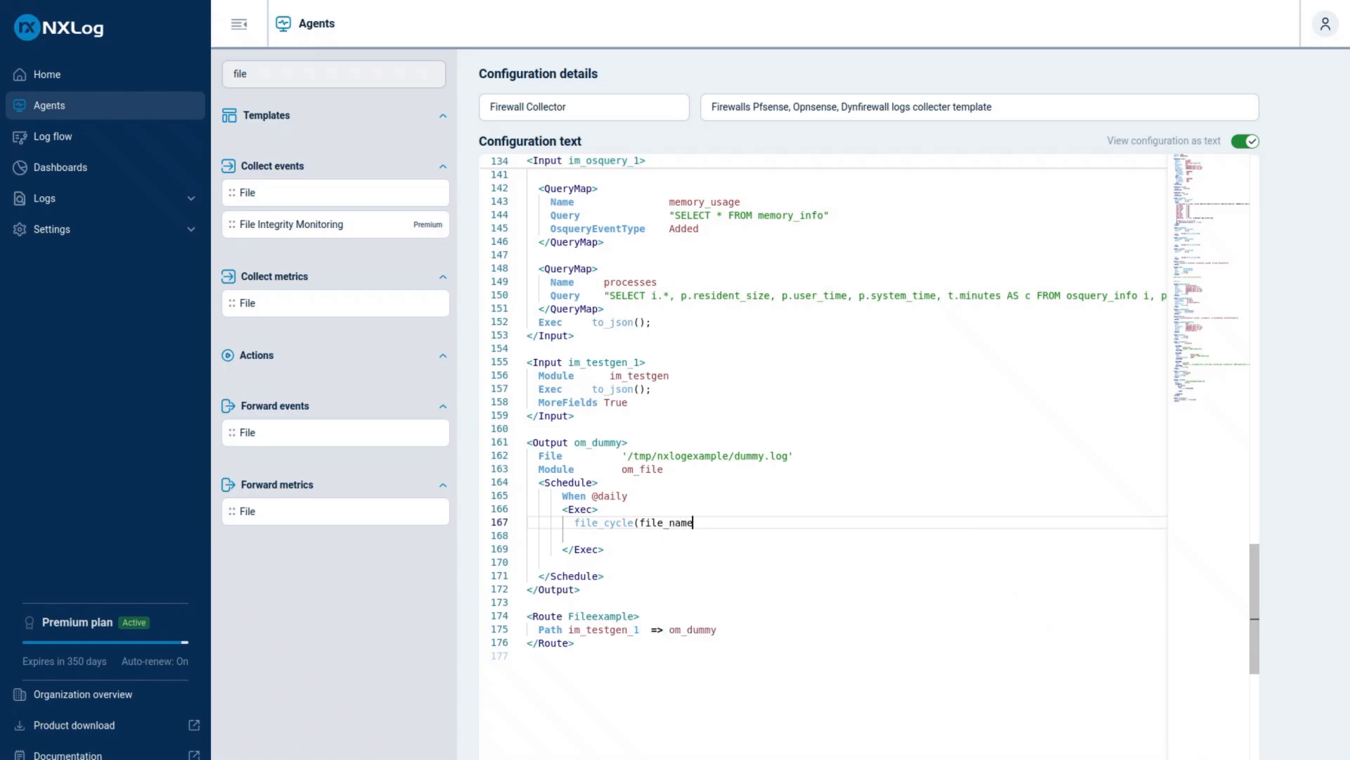
{"action": "type", "text": "(),7);"}
{"action": "key", "text": "Return"}
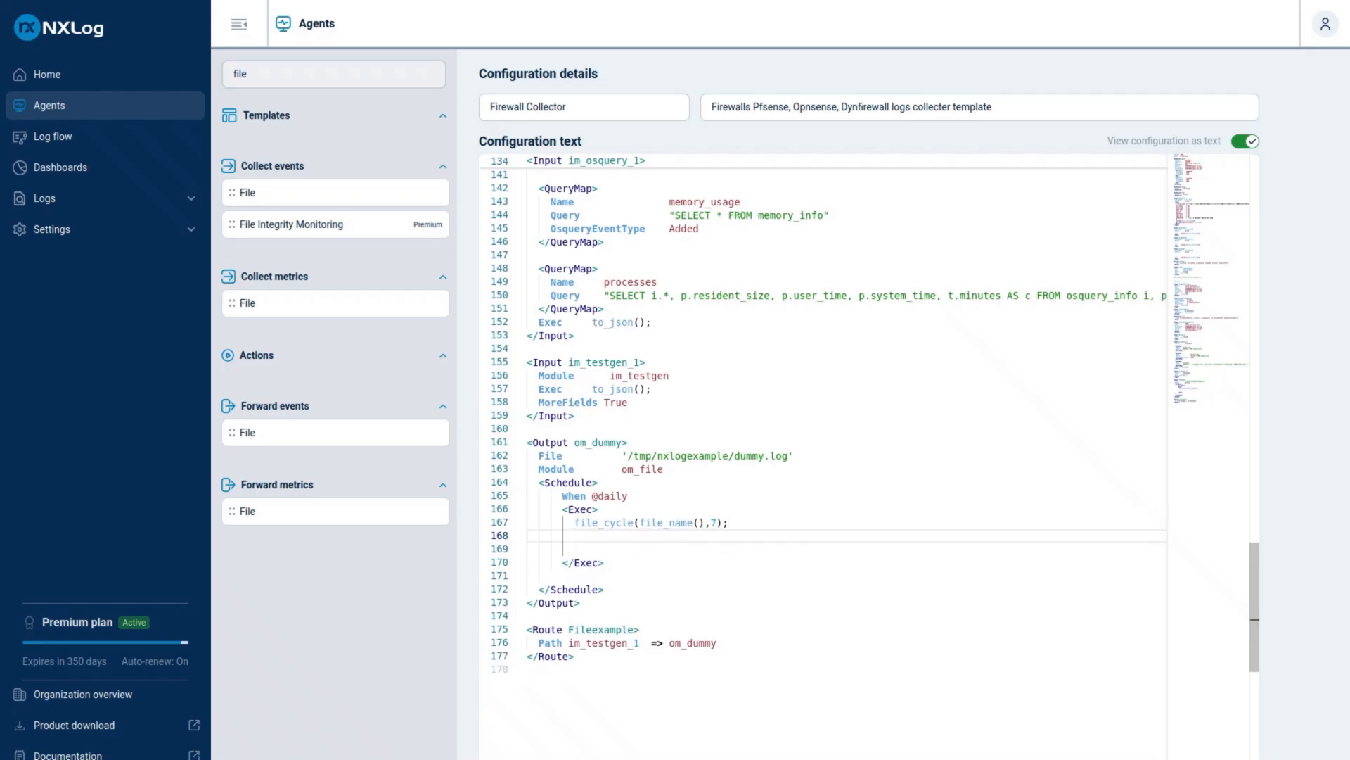
- Add reopen(); below the file_cycle call and remove the leftover blank lines around the closing Exec tag
{"action": "type", "text": "reopen();"}
{"action": "key", "text": "Down"}
{"action": "key", "text": "Delete"}
{"action": "key", "text": "Down"}
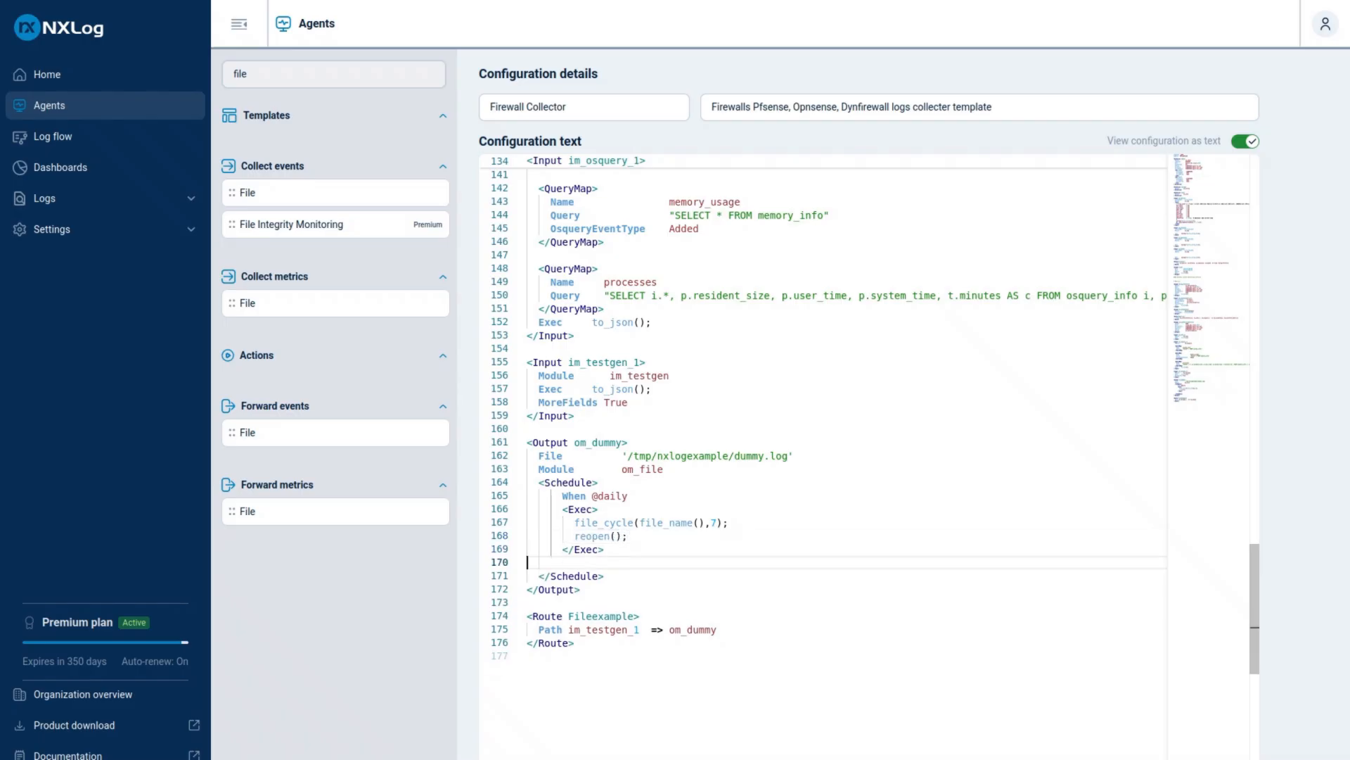
{"action": "key", "text": "Delete"}
- Space out the om_dummy output block with blank lines and add a comment above it reading 'new file every day, and keep the last 7 days.'
{"action": "key", "text": "Down"}
{"action": "key", "text": "Down"}
{"action": "key", "text": "Return"}
{"action": "key", "text": "Up"}
{"action": "key", "text": "Up"}
{"action": "key", "text": "Up"}
{"action": "key", "text": "Up"}
{"action": "key", "text": "Up"}
{"action": "key", "text": "Up"}
{"action": "key", "text": "Up"}
{"action": "key", "text": "Up"}
{"action": "key", "text": "Up"}
{"action": "key", "text": "Up"}
{"action": "key", "text": "Up"}
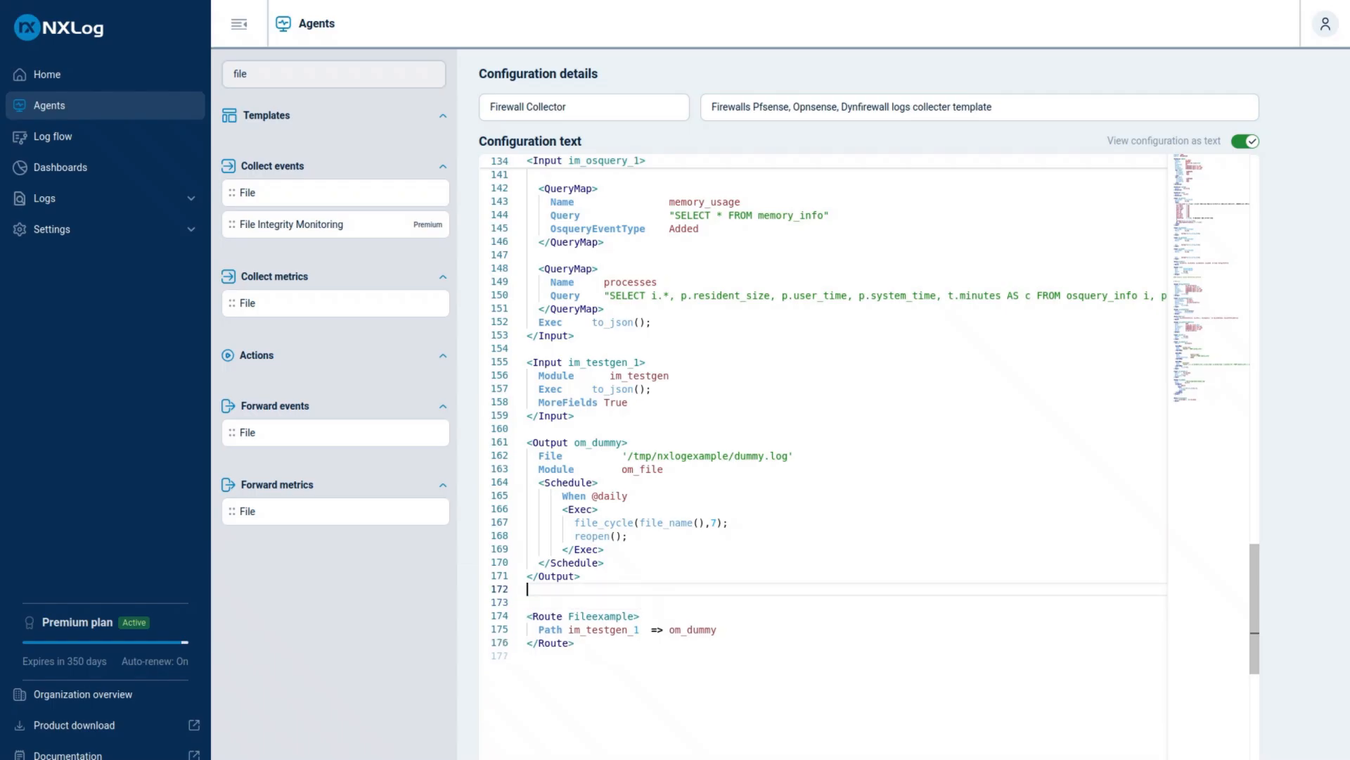
{"action": "key", "text": "Up"}
{"action": "key", "text": "Return"}
{"action": "key", "text": "Return"}
{"action": "key", "text": "Return"}
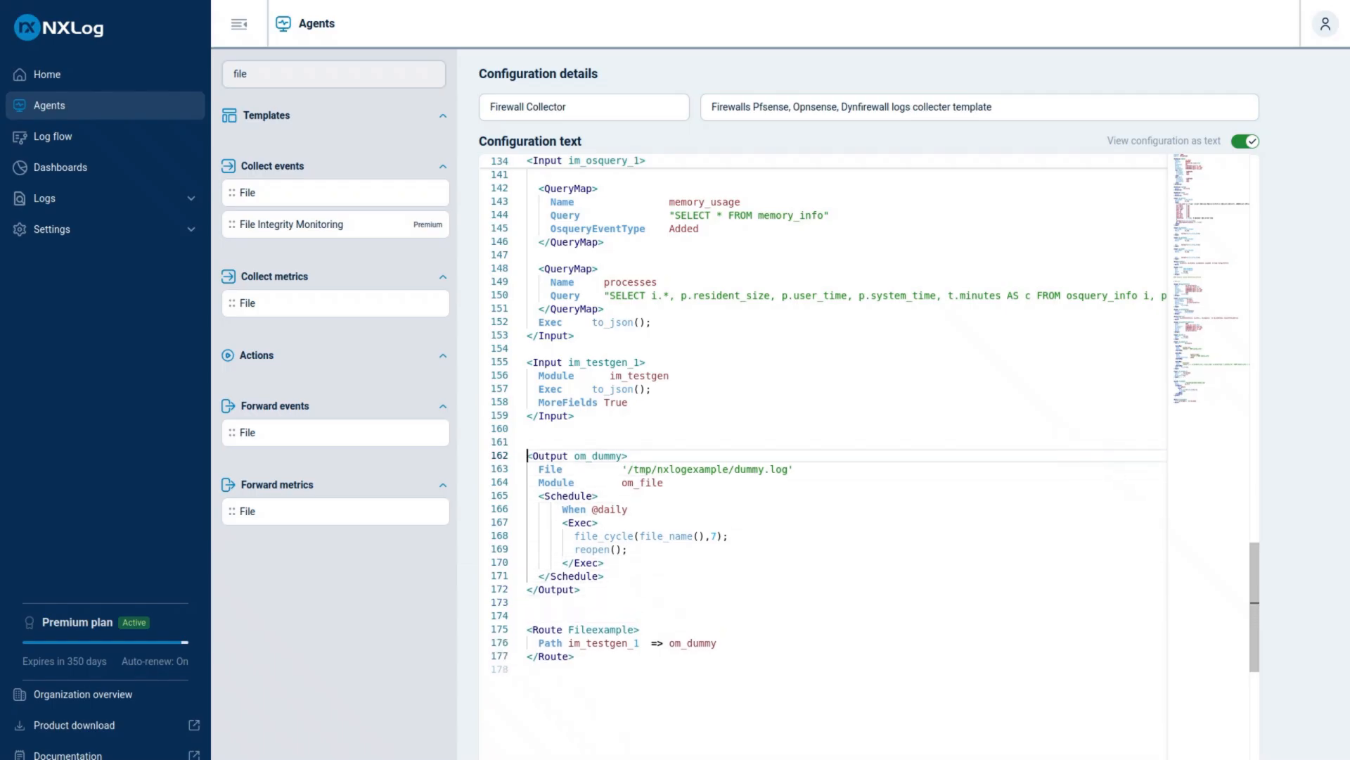
{"action": "key", "text": "Up"}
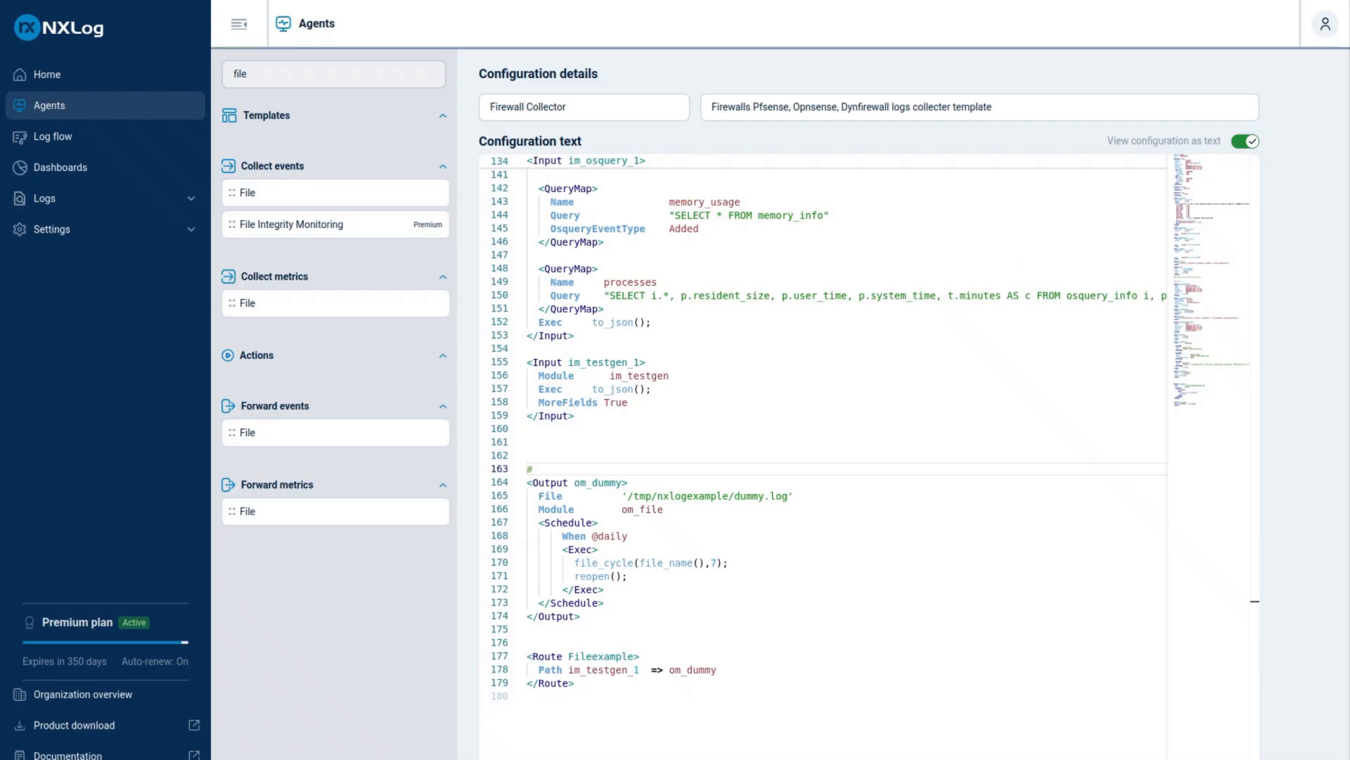
{"action": "type", "text": "new file every day, and keep the last 7 days."}
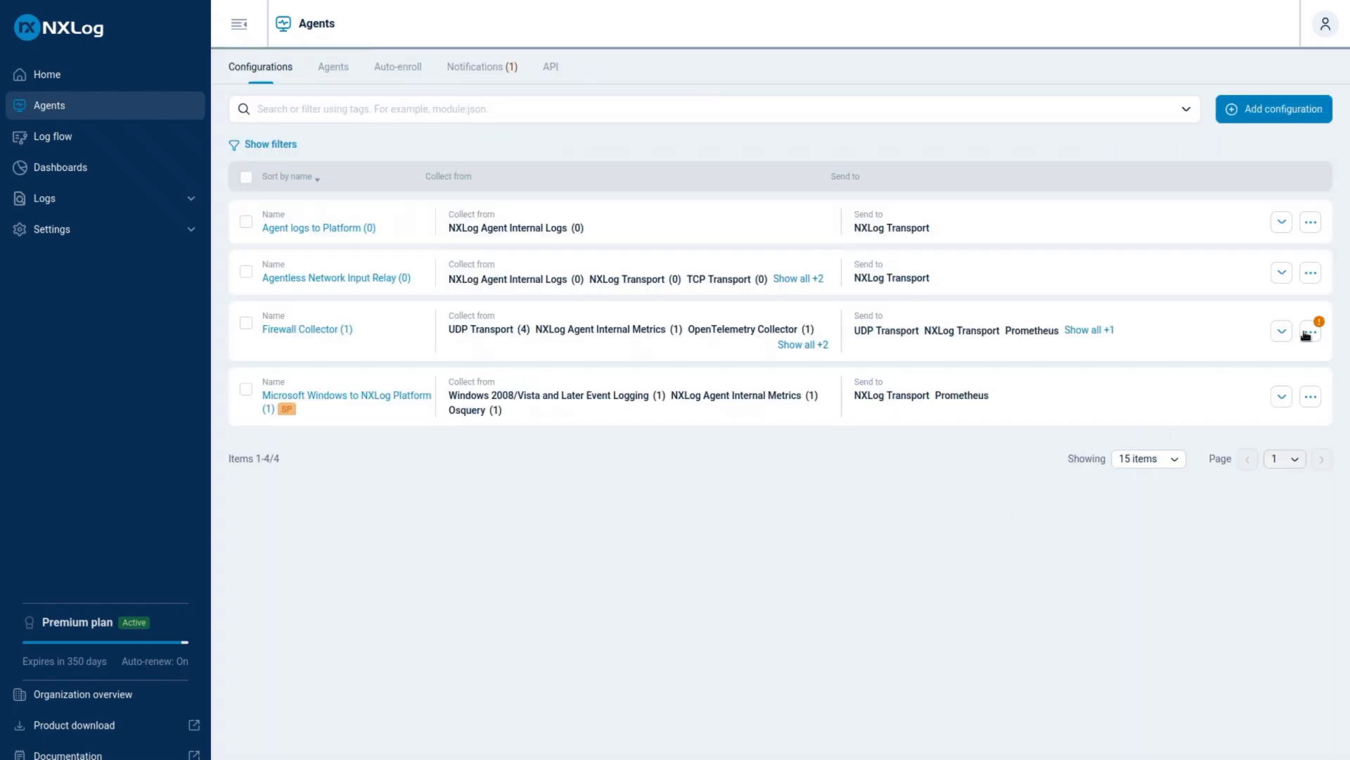
- Update the agents assigned to the Firewall Collector configuration
{"action": "left_click", "coordinate": [1311, 331]}
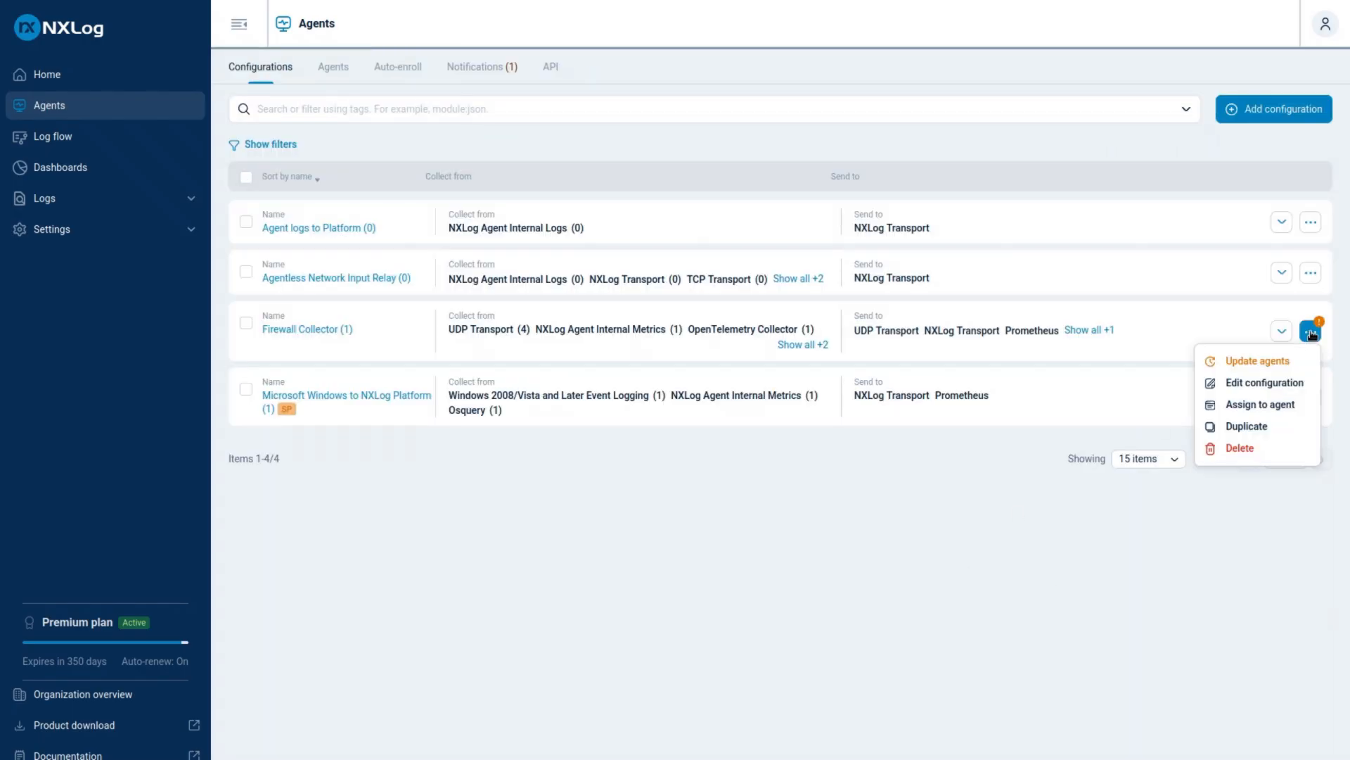
{"action": "left_click", "coordinate": [1257, 362]}
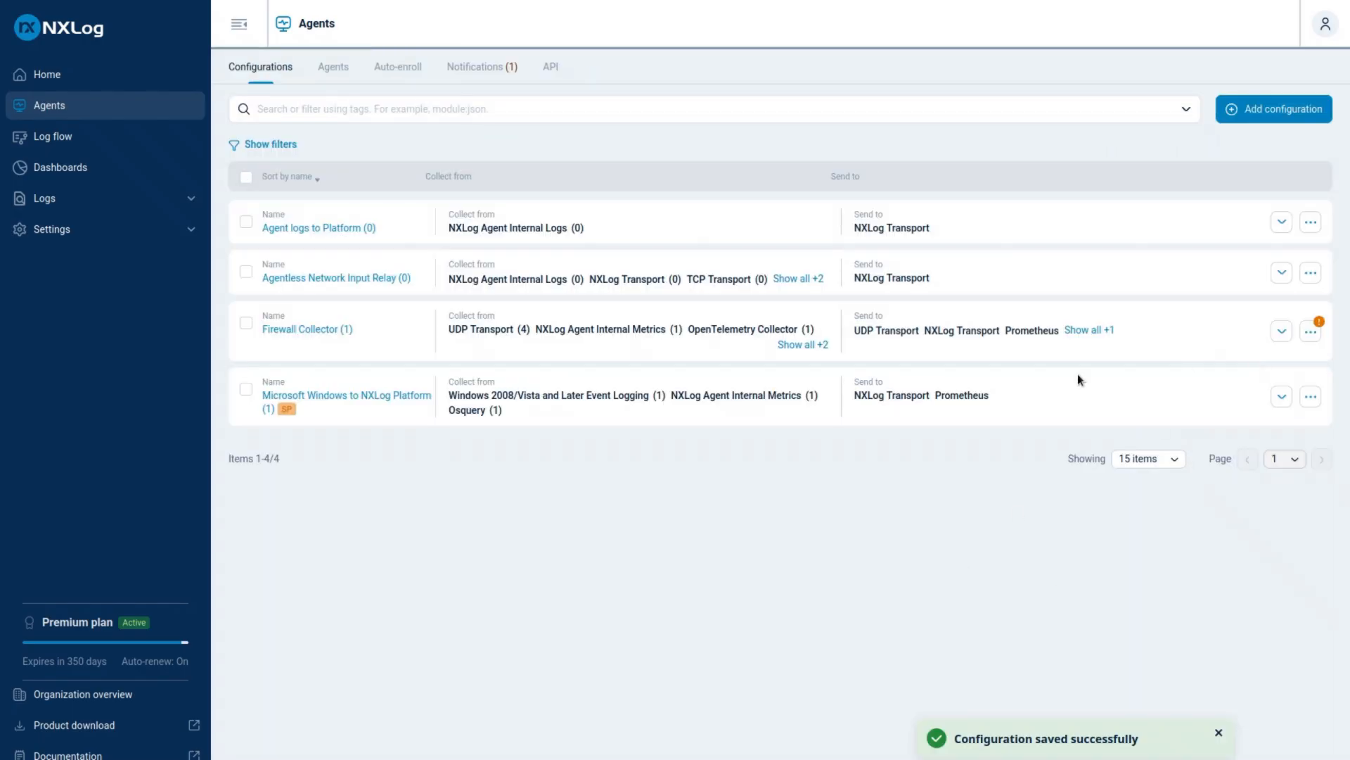
- Push the saved Firewall Collector configuration to its assigned agents
{"action": "left_click", "coordinate": [1312, 332]}
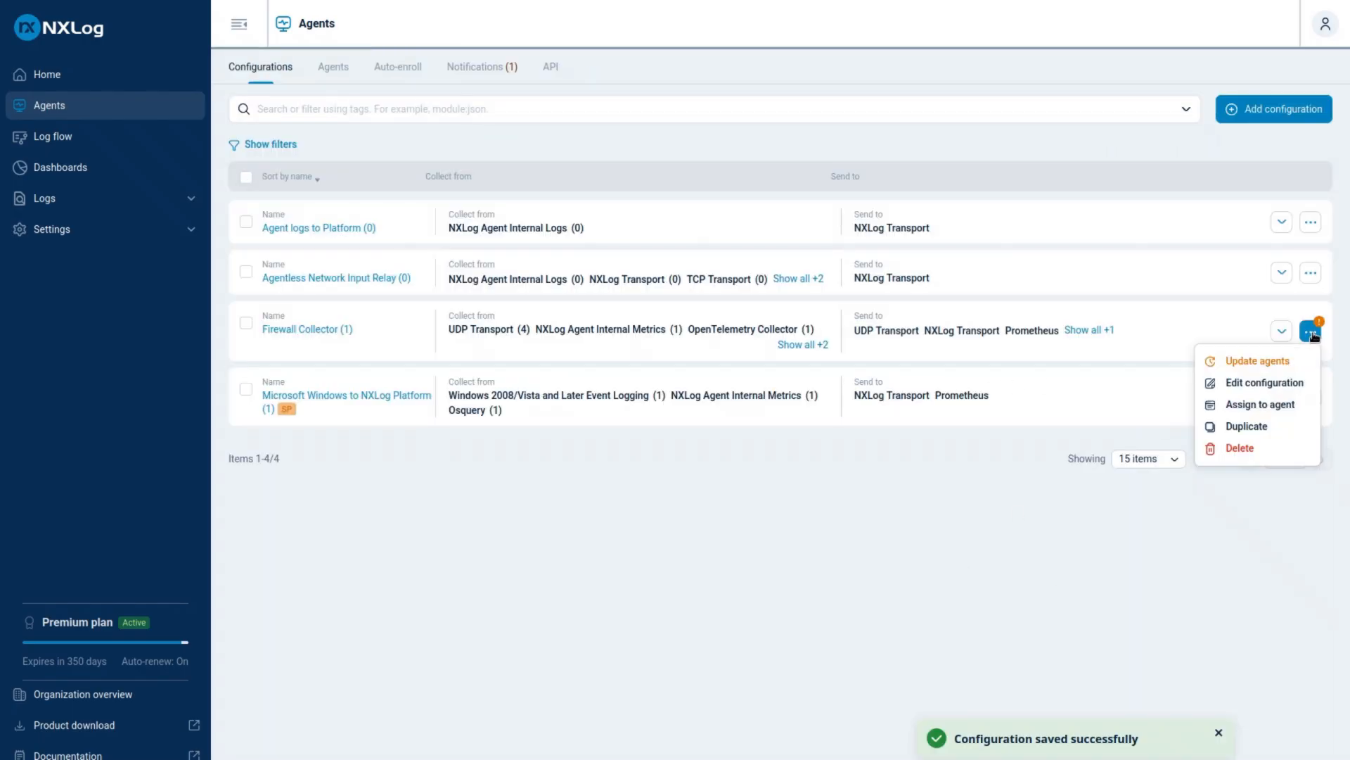
{"action": "left_click", "coordinate": [1270, 363]}
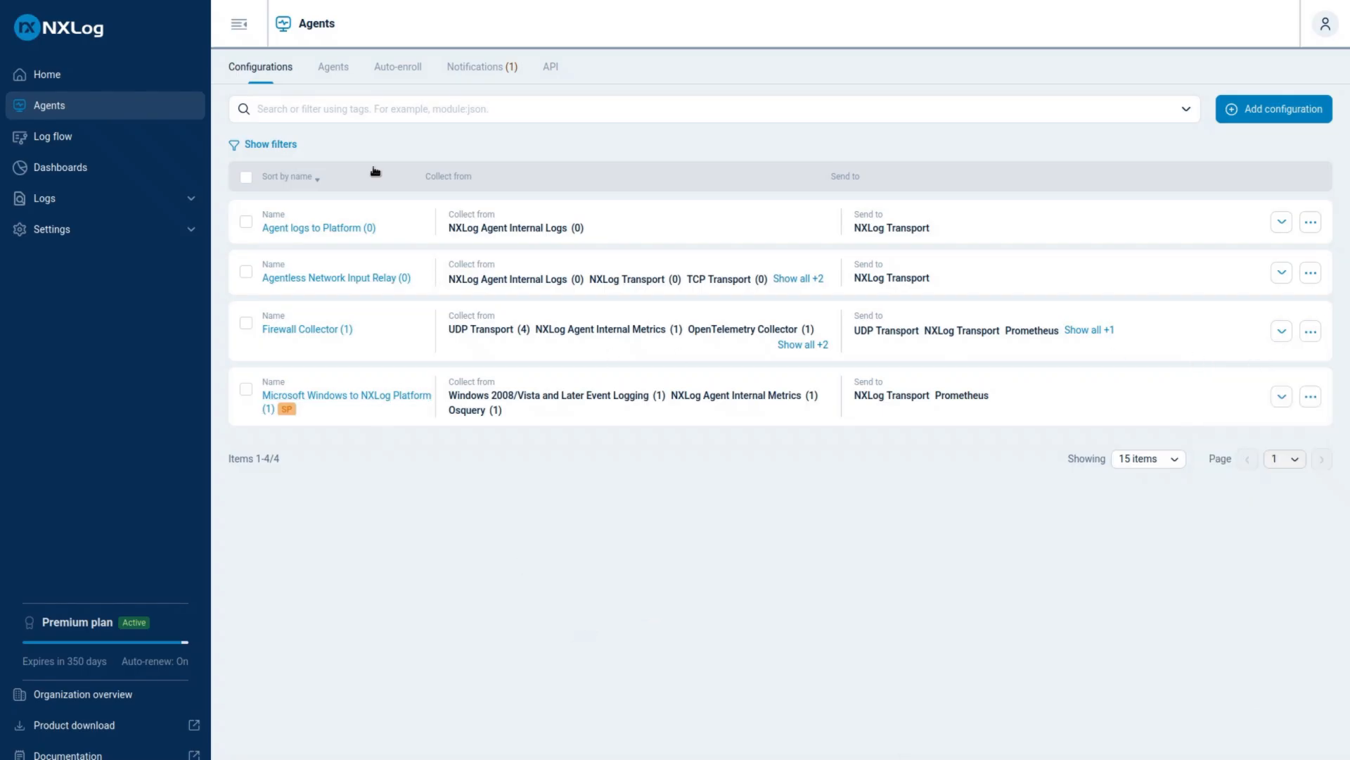
- Open the firewalls agent's statistics and examine the status and event counts of im_testgen_1 and om_dummy
{"action": "left_click", "coordinate": [335, 68]}
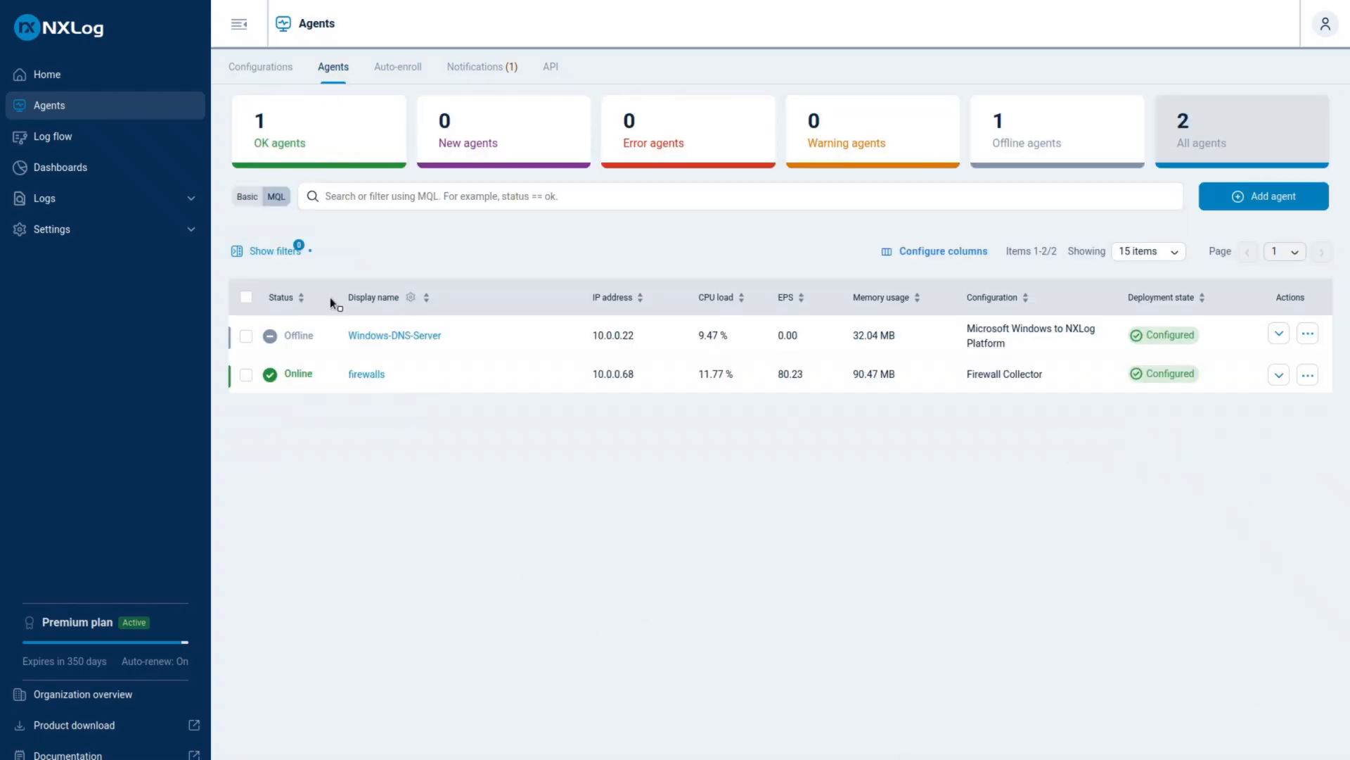
{"action": "left_click", "coordinate": [359, 374]}
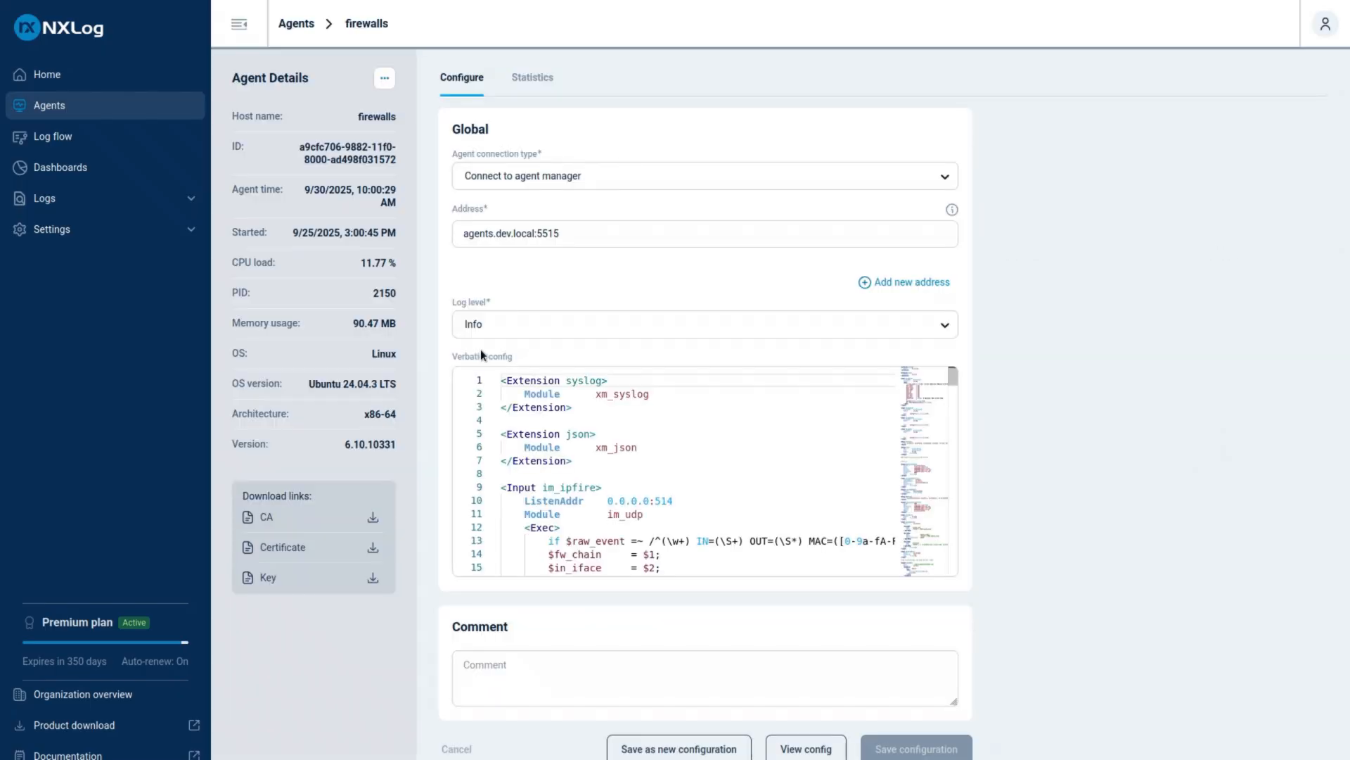
{"action": "left_click", "coordinate": [518, 72]}
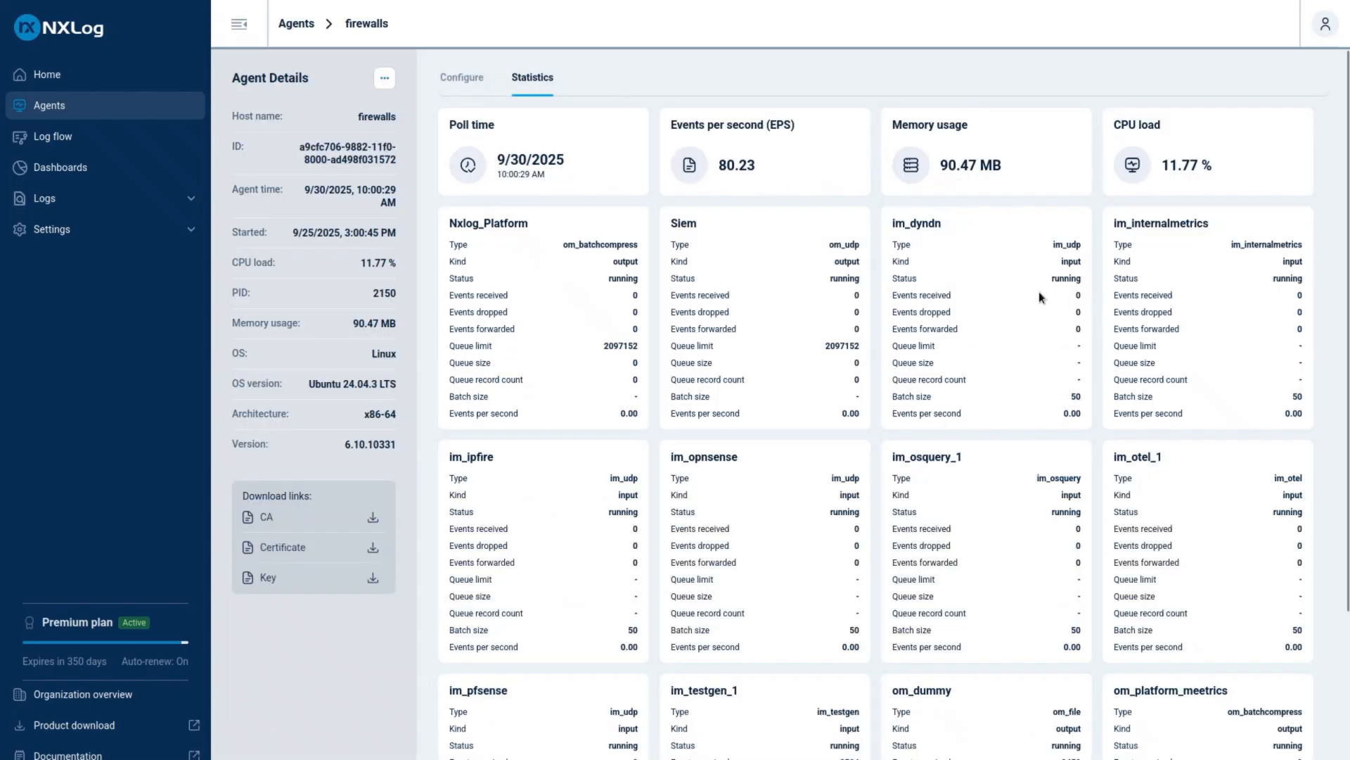
{"action": "scroll", "coordinate": [708, 554], "scroll_direction": "down", "scroll_amount": 2}
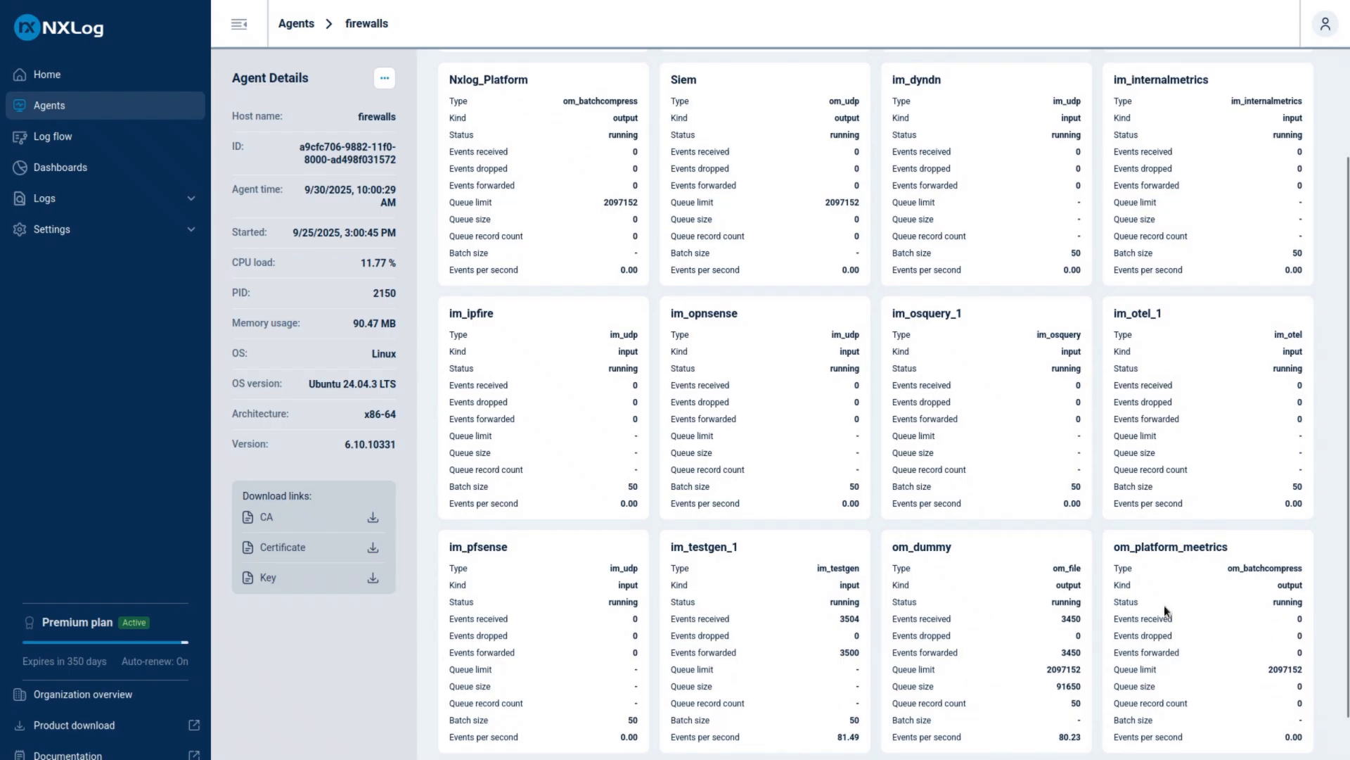
{"action": "left_click_drag", "start_coordinate": [1062, 602], "coordinate": [1052, 603]}
{"action": "left_click_drag", "start_coordinate": [830, 619], "coordinate": [863, 657]}
{"action": "left_click", "coordinate": [836, 655]}
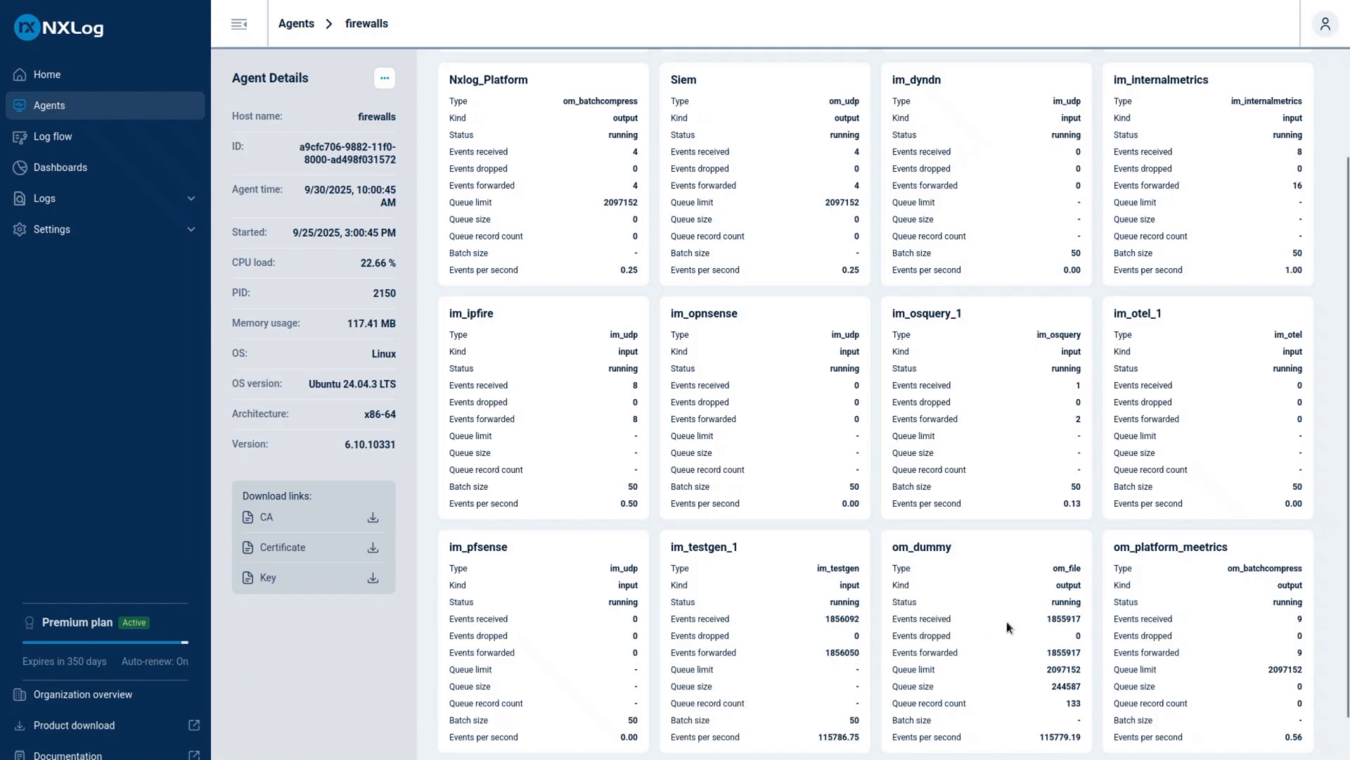
{"action": "left_click_drag", "start_coordinate": [1038, 653], "coordinate": [1067, 655]}
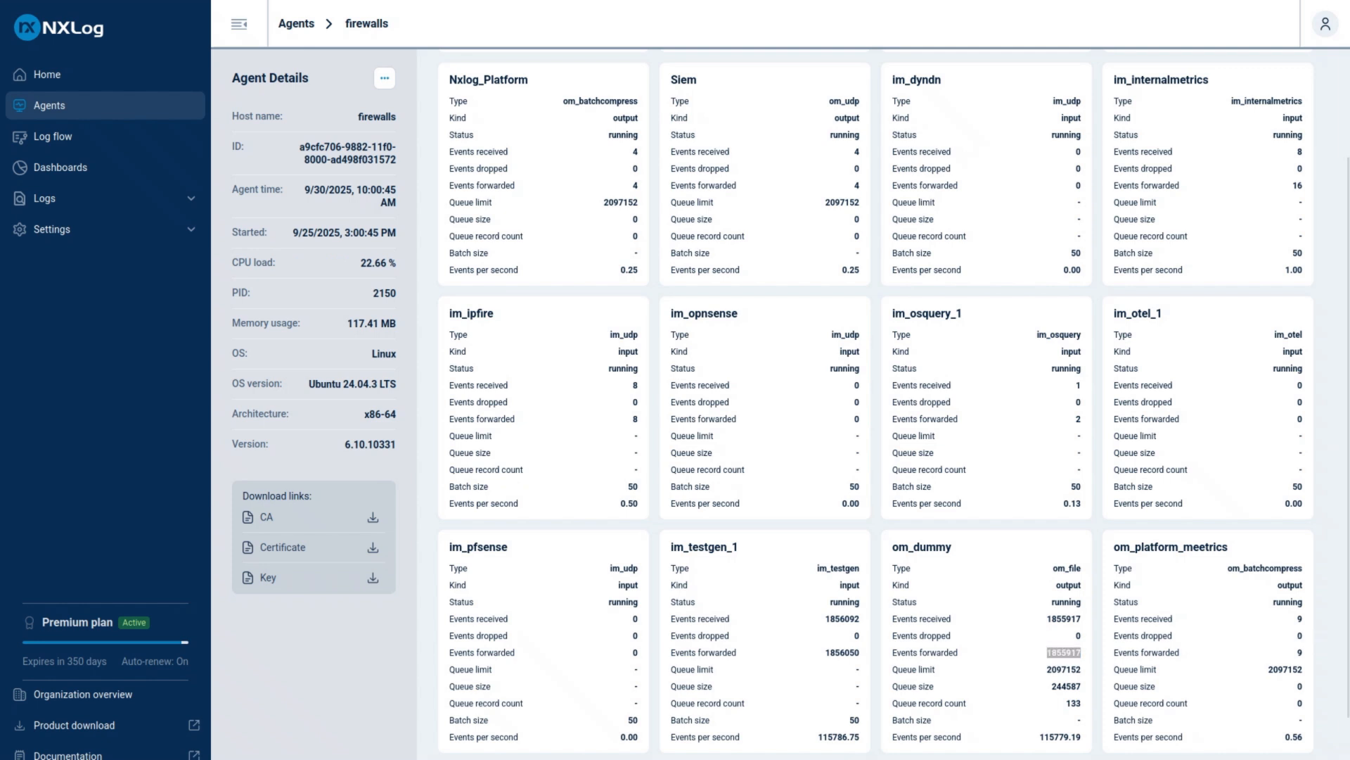
- Switch to the terminal and list /tmp/nxlogexample repeatedly with ls and ll to check the log file's growth
{"action": "key", "text": "super"}
{"action": "key", "text": "super"}
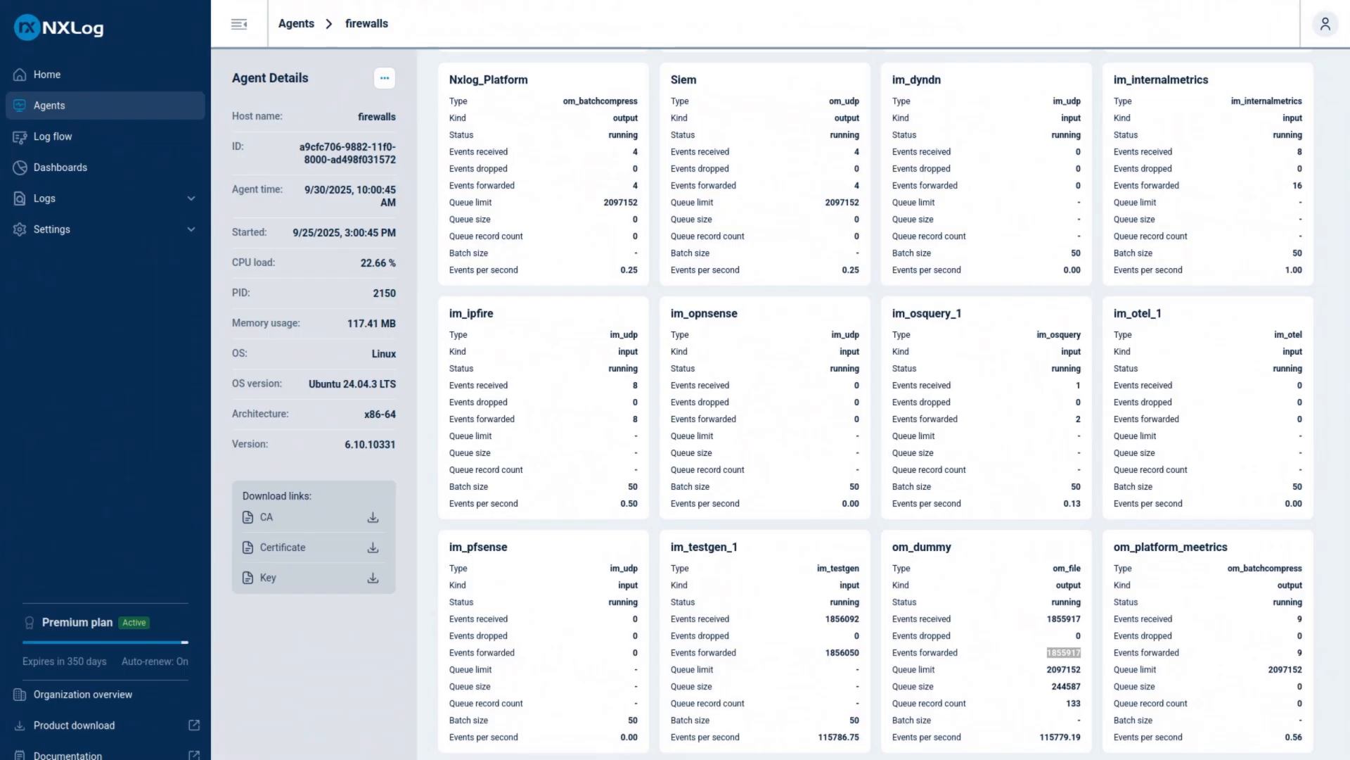
{"action": "key", "text": "super"}
{"action": "key", "text": "super"}
{"action": "key", "text": "alt+Tab"}
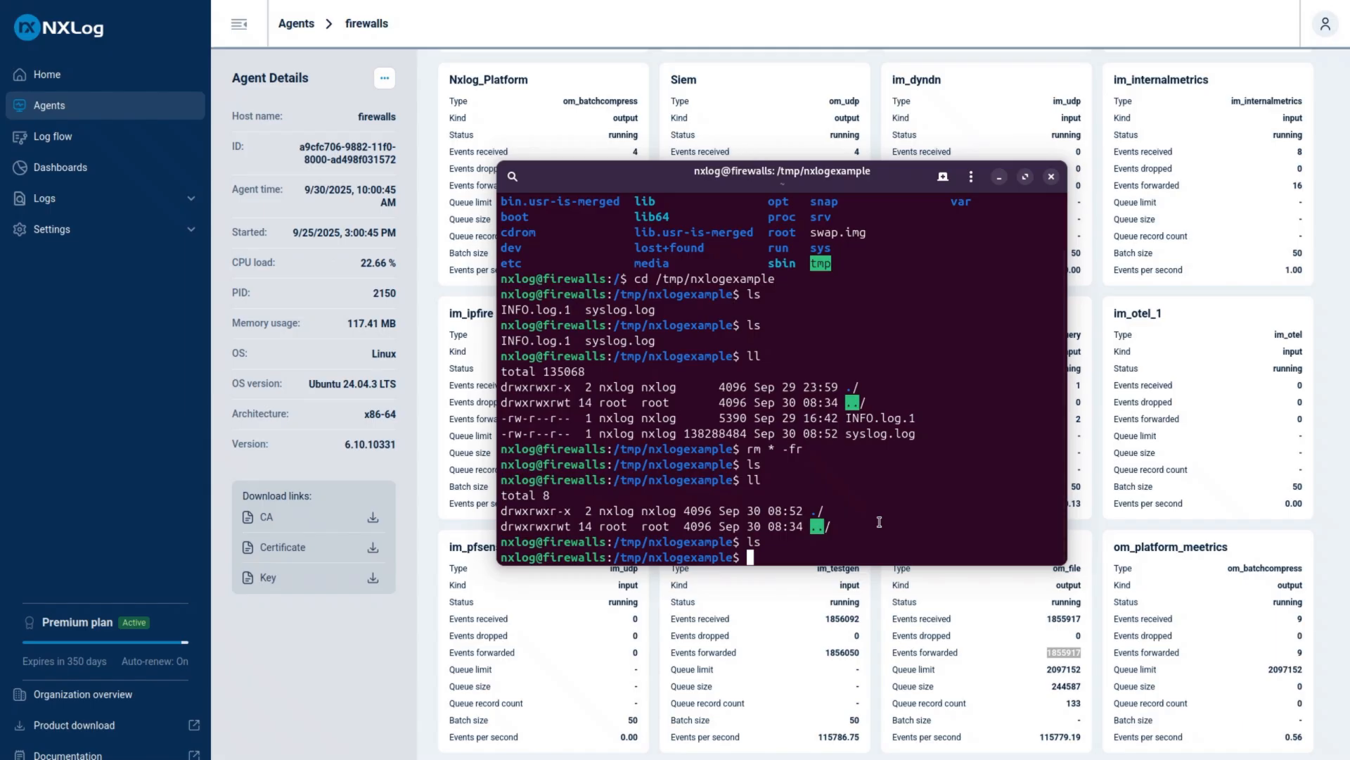
{"action": "type", "text": "ls"}
{"action": "key", "text": "Return"}
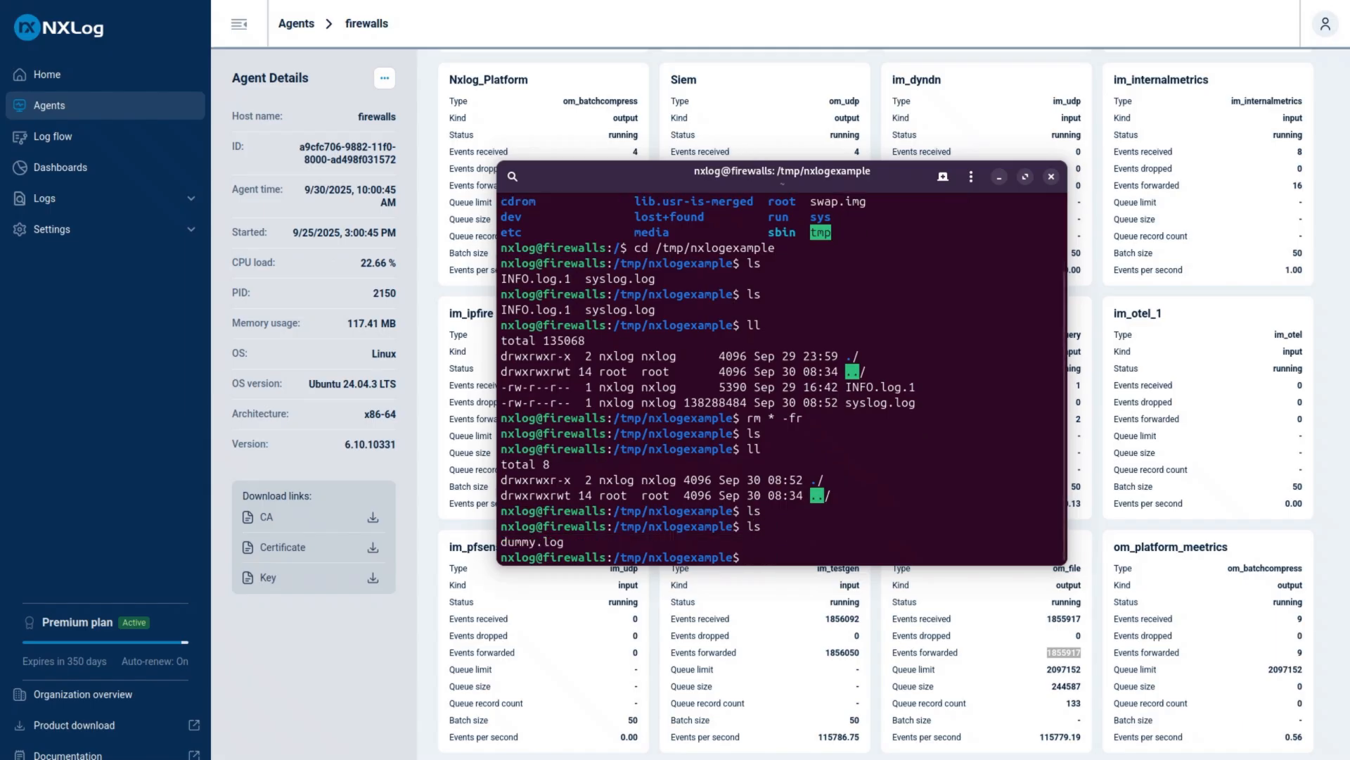
{"action": "type", "text": "ll"}
{"action": "key", "text": "Return"}
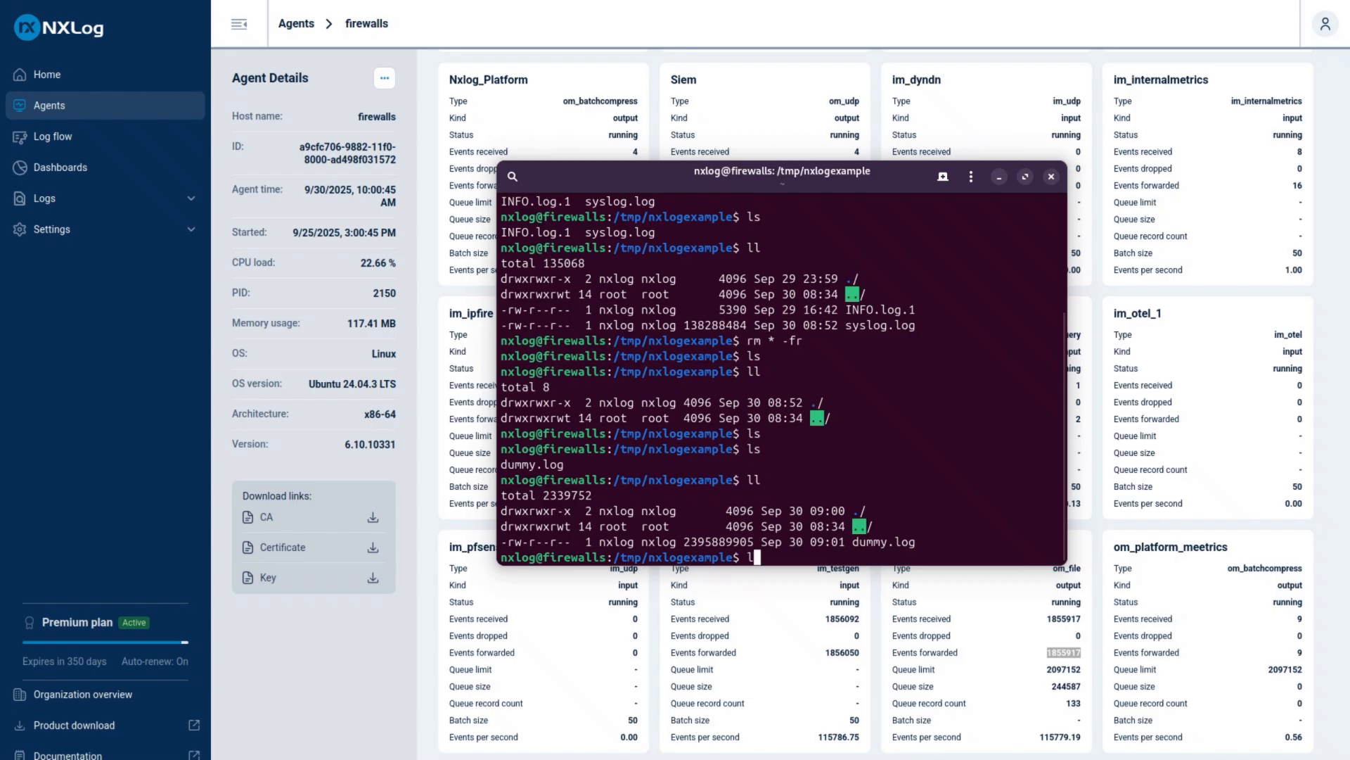
{"action": "type", "text": "ls"}
{"action": "key", "text": "Return"}
{"action": "type", "text": "ll"}
{"action": "key", "text": "Return"}
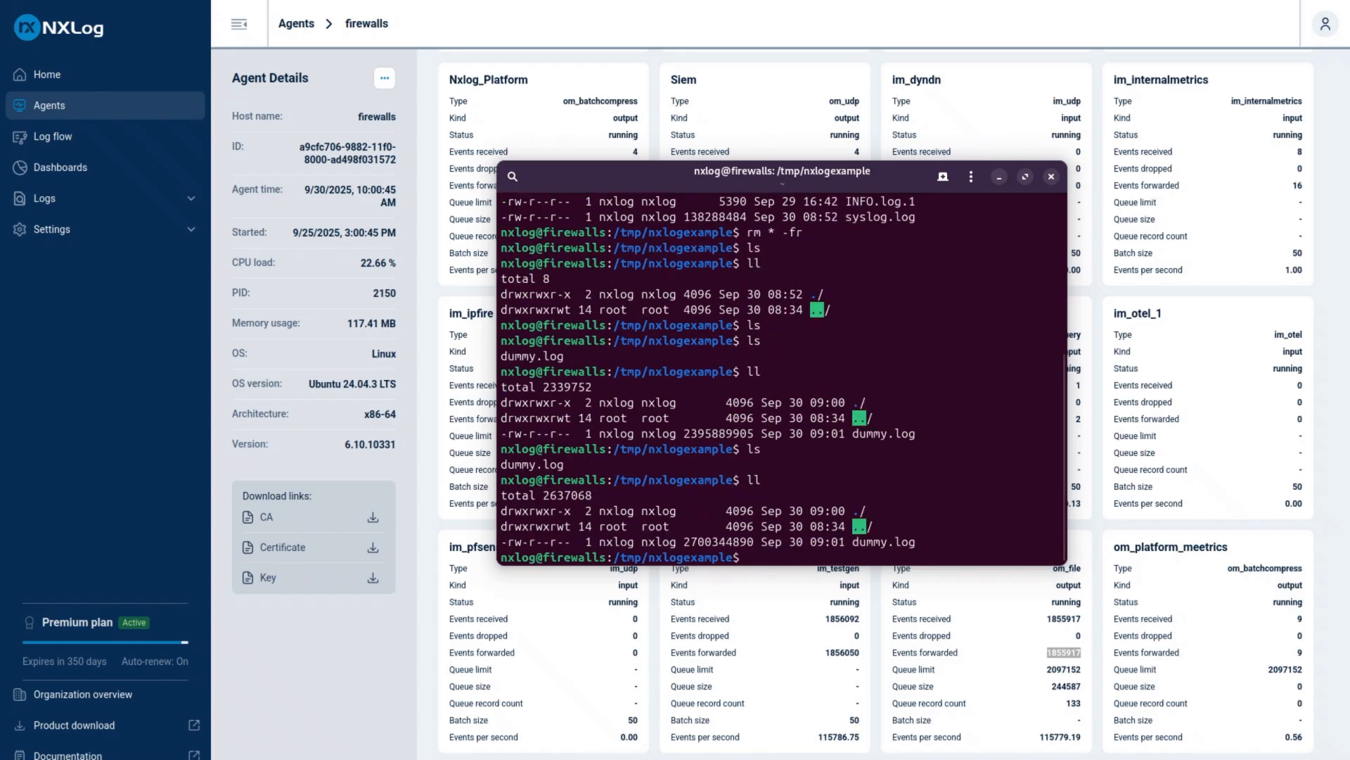
- Print dummy.log with cat, interrupt the output to examine a record, and close the terminal
{"action": "type", "text": "cat dummy.log"}
{"action": "key", "text": "Return"}
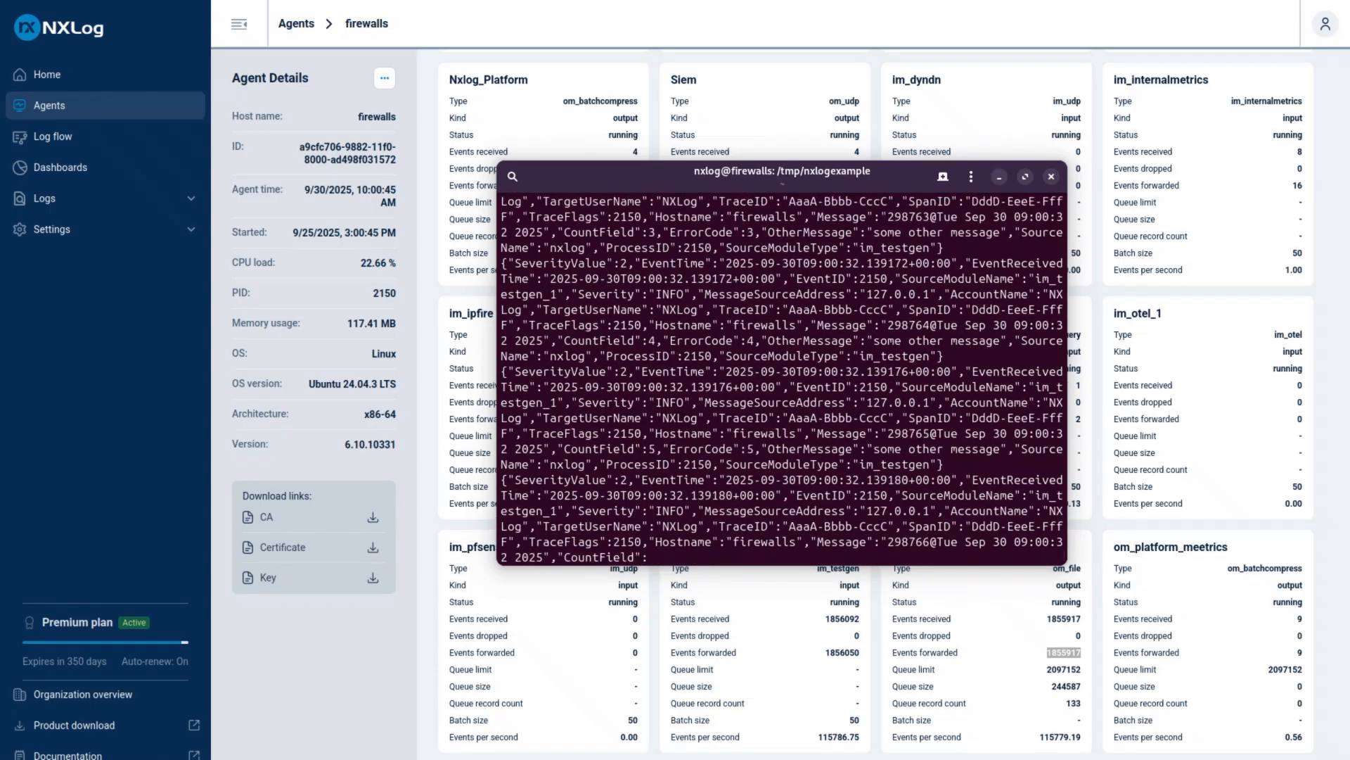
{"action": "key", "text": "ctrl+c"}
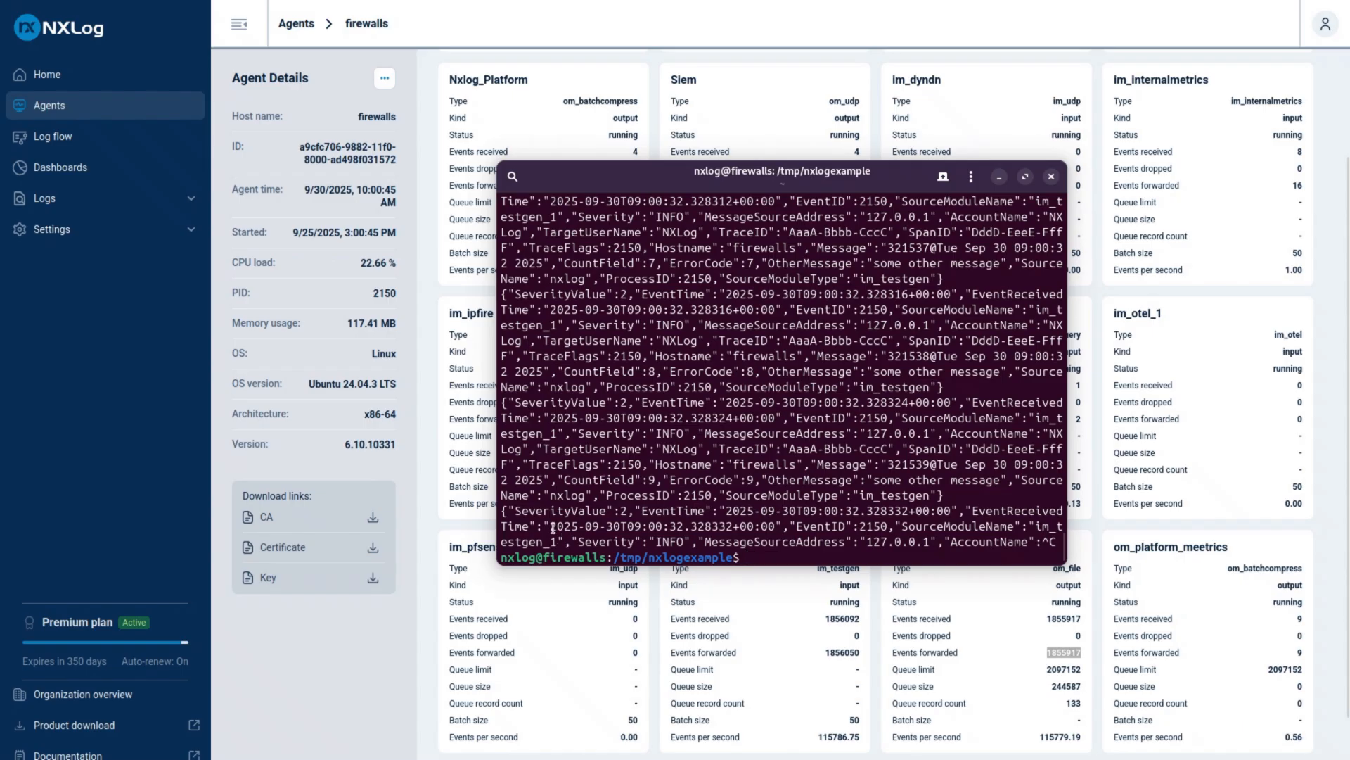
{"action": "left_click_drag", "start_coordinate": [502, 511], "coordinate": [1052, 539]}
{"action": "left_click", "coordinate": [1028, 382]}
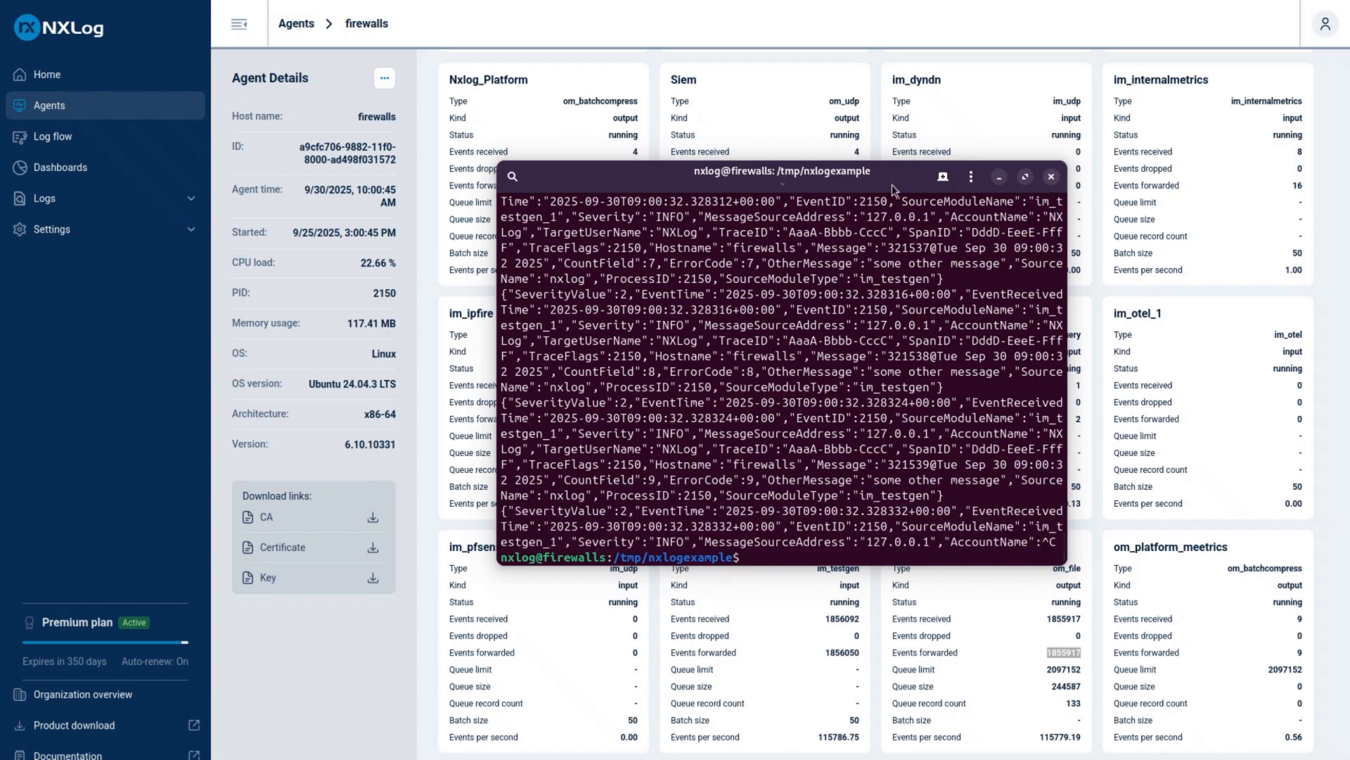
{"action": "left_click", "coordinate": [1052, 176]}
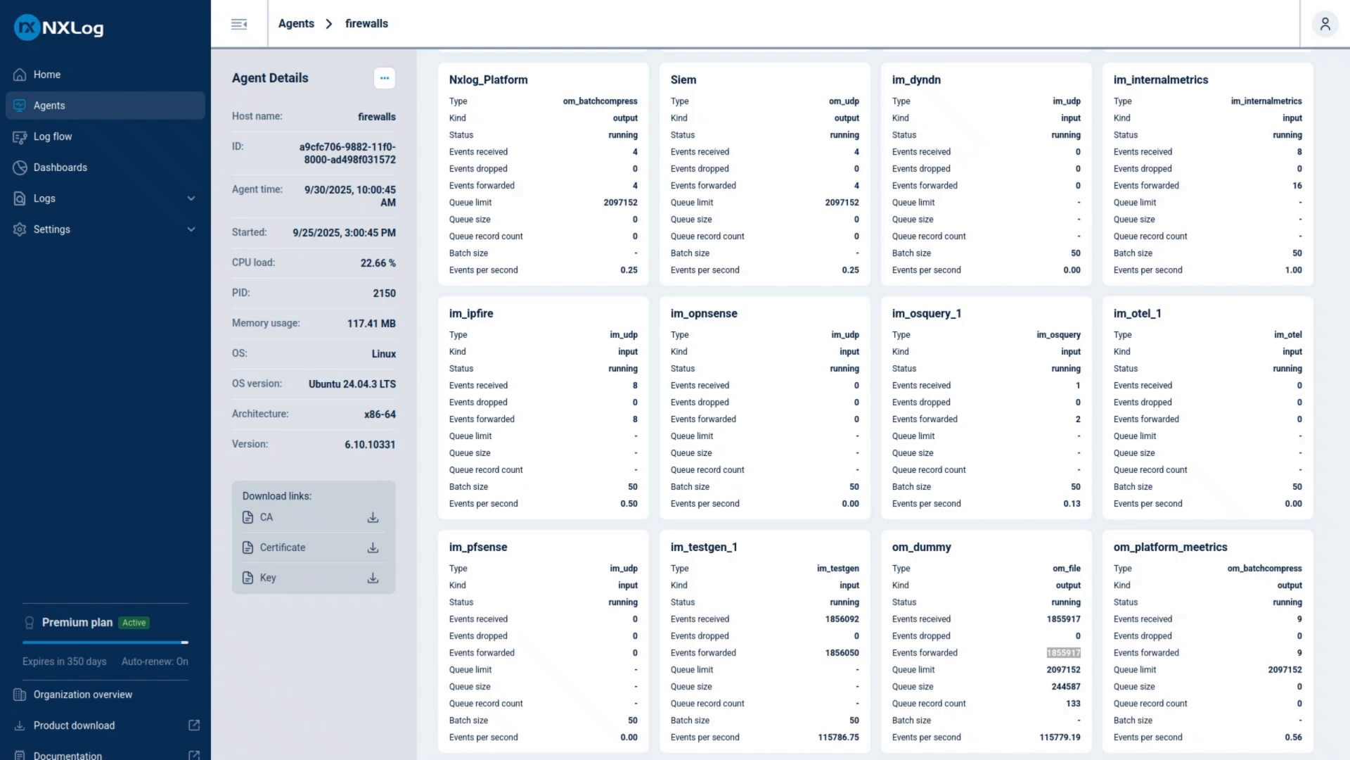
- Open the Firewall Collector configuration and show it as text at the Fileexample route's im_testgen_1 and om_dummy blocks
{"action": "scroll", "coordinate": [783, 351], "scroll_direction": "up", "scroll_amount": 2}
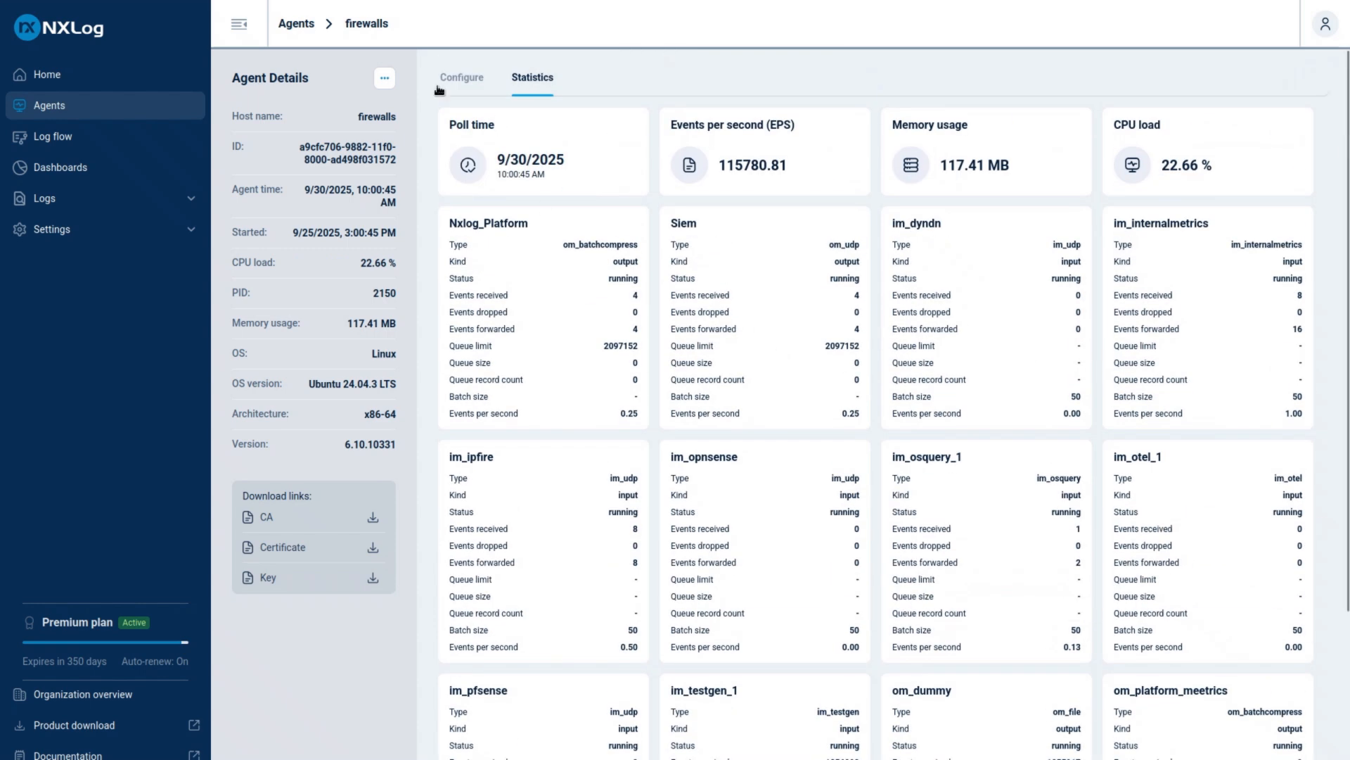
{"action": "left_click", "coordinate": [301, 24]}
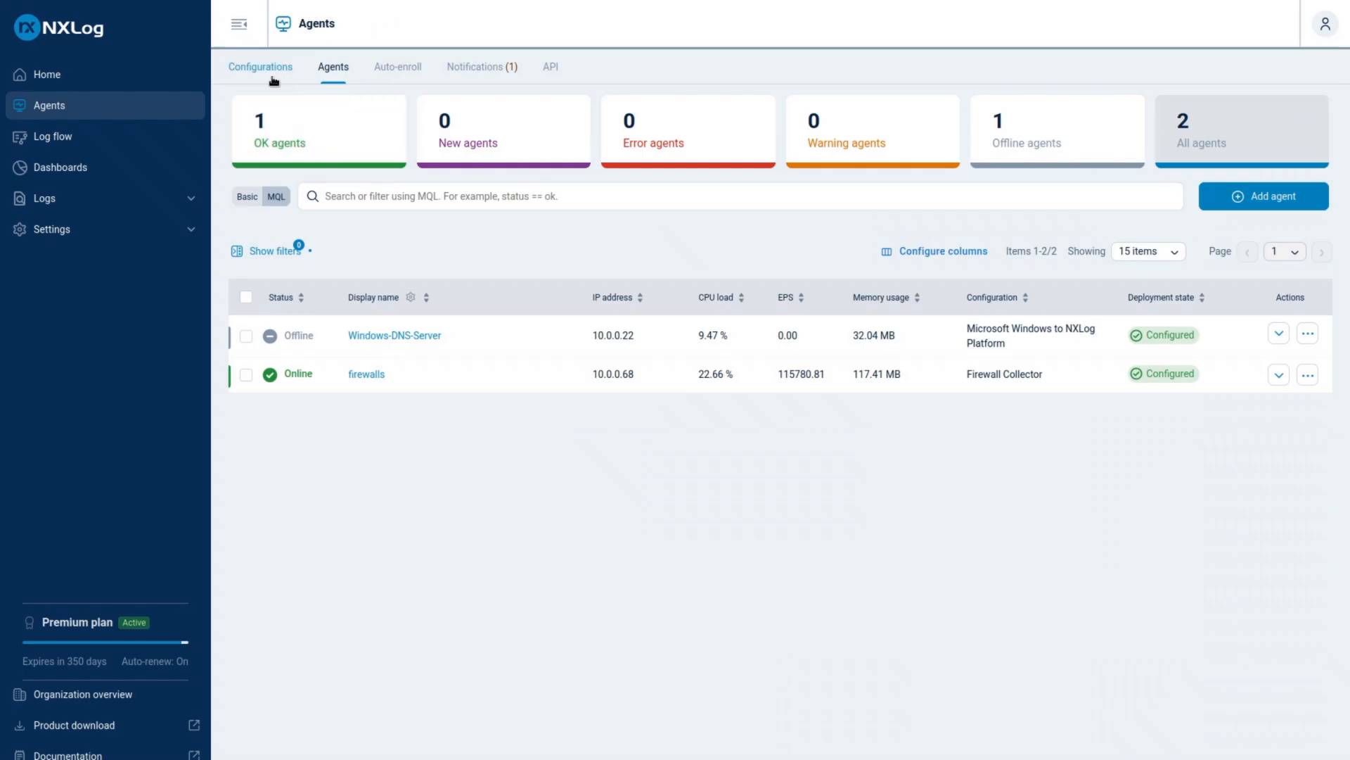
{"action": "left_click", "coordinate": [250, 68]}
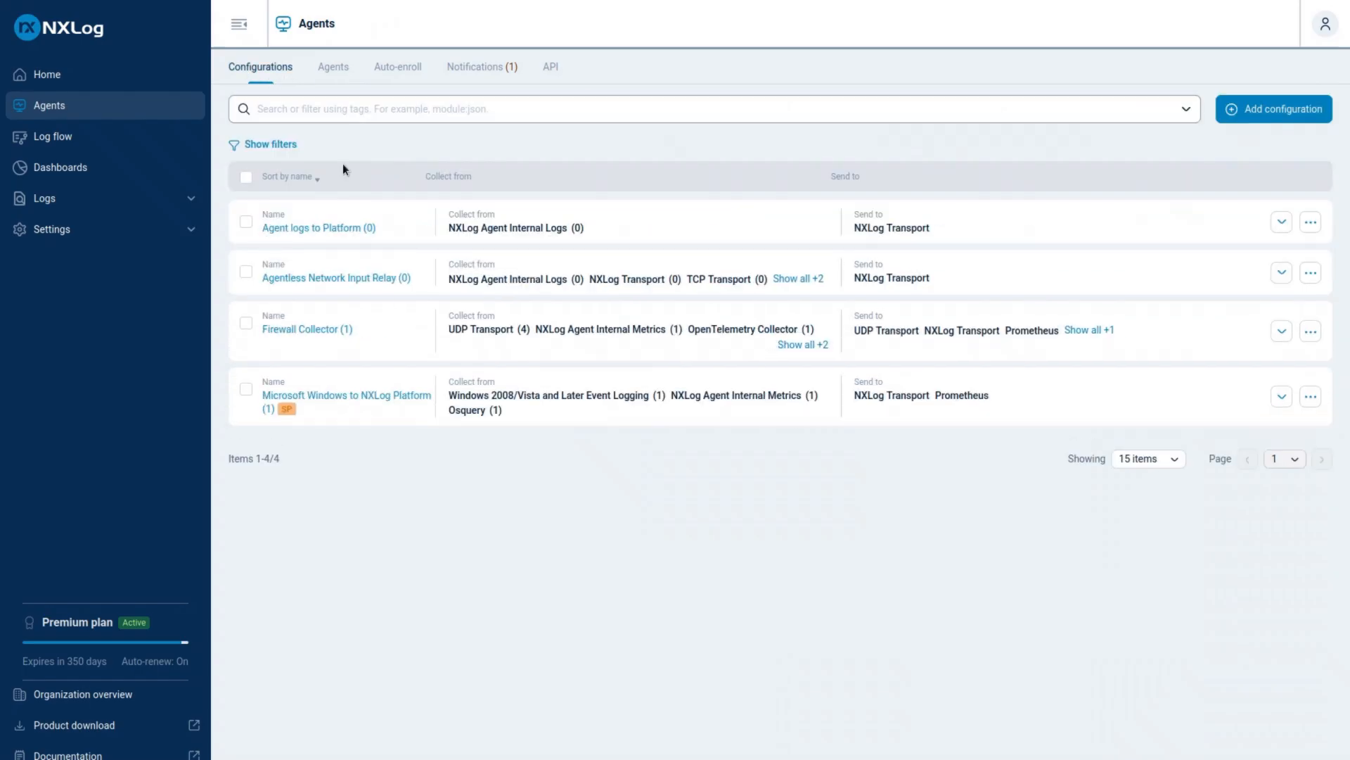
{"action": "left_click", "coordinate": [301, 331]}
{"action": "scroll", "coordinate": [880, 407], "scroll_direction": "down", "scroll_amount": 5}
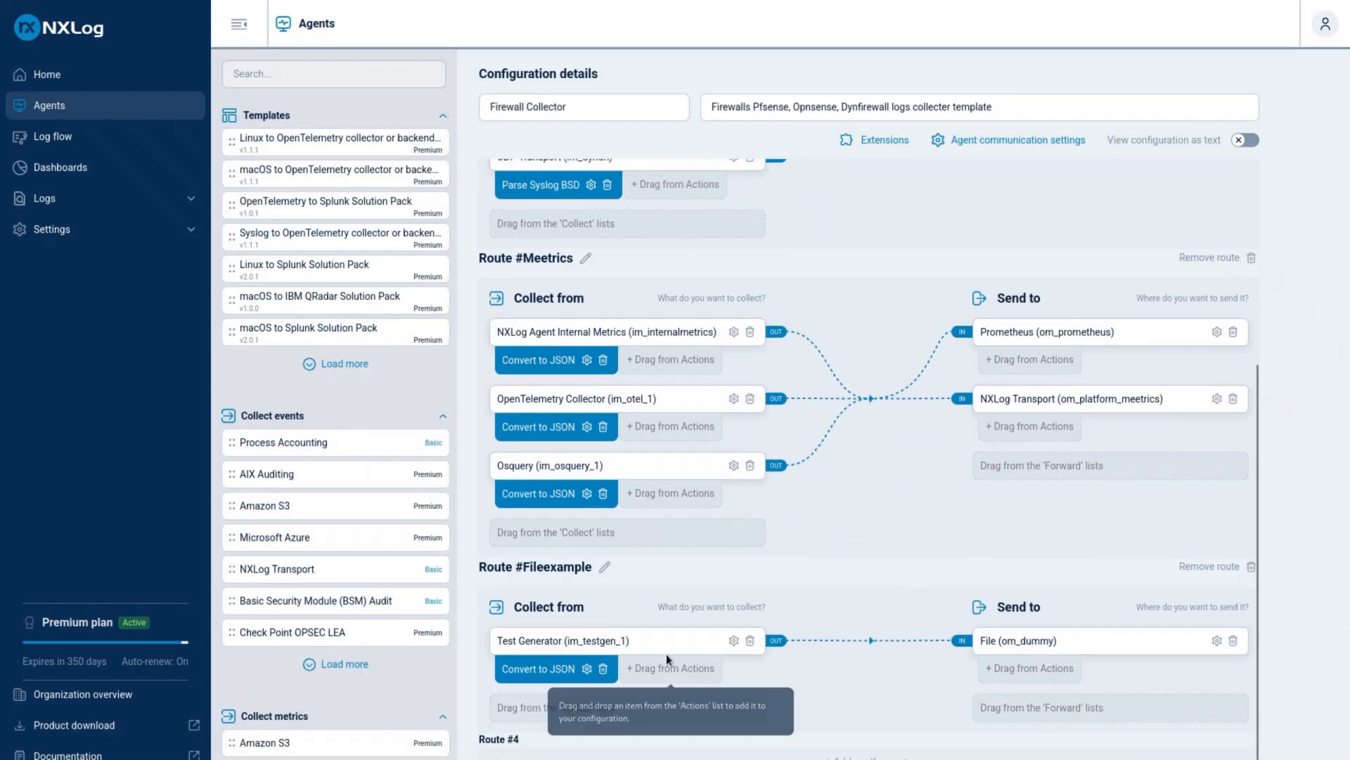
{"action": "scroll", "coordinate": [1143, 644], "scroll_direction": "up", "scroll_amount": 3}
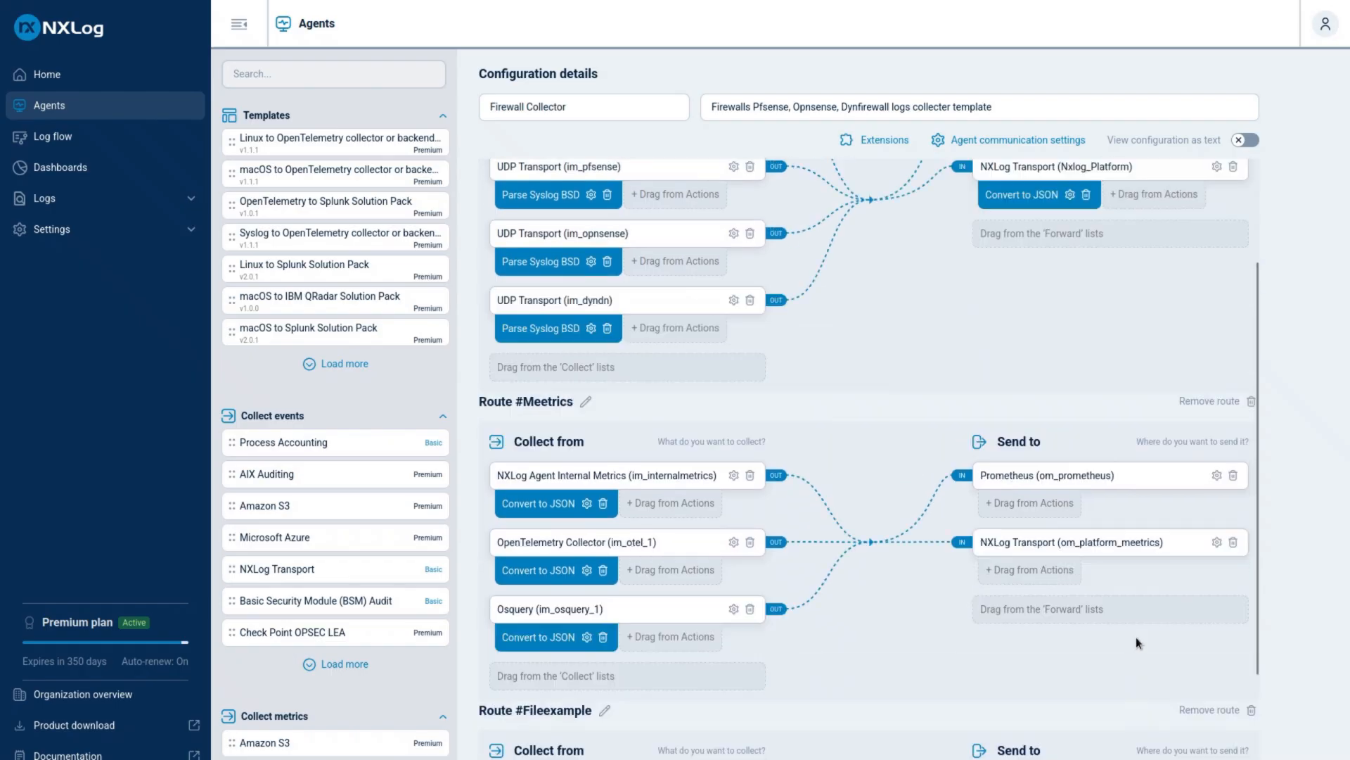
{"action": "scroll", "coordinate": [702, 658], "scroll_direction": "down", "scroll_amount": 3}
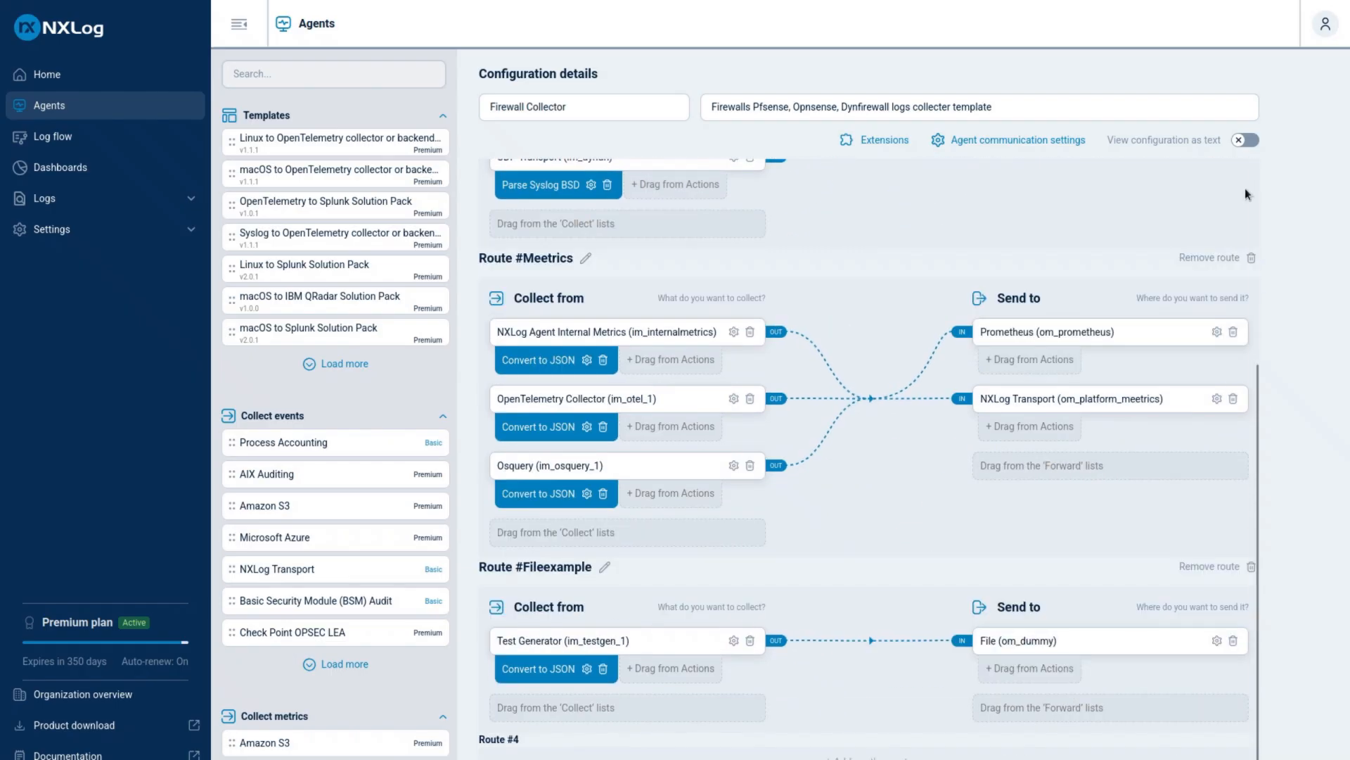
{"action": "left_click", "coordinate": [1244, 140]}
{"action": "scroll", "coordinate": [765, 587], "scroll_direction": "down", "scroll_amount": 20}
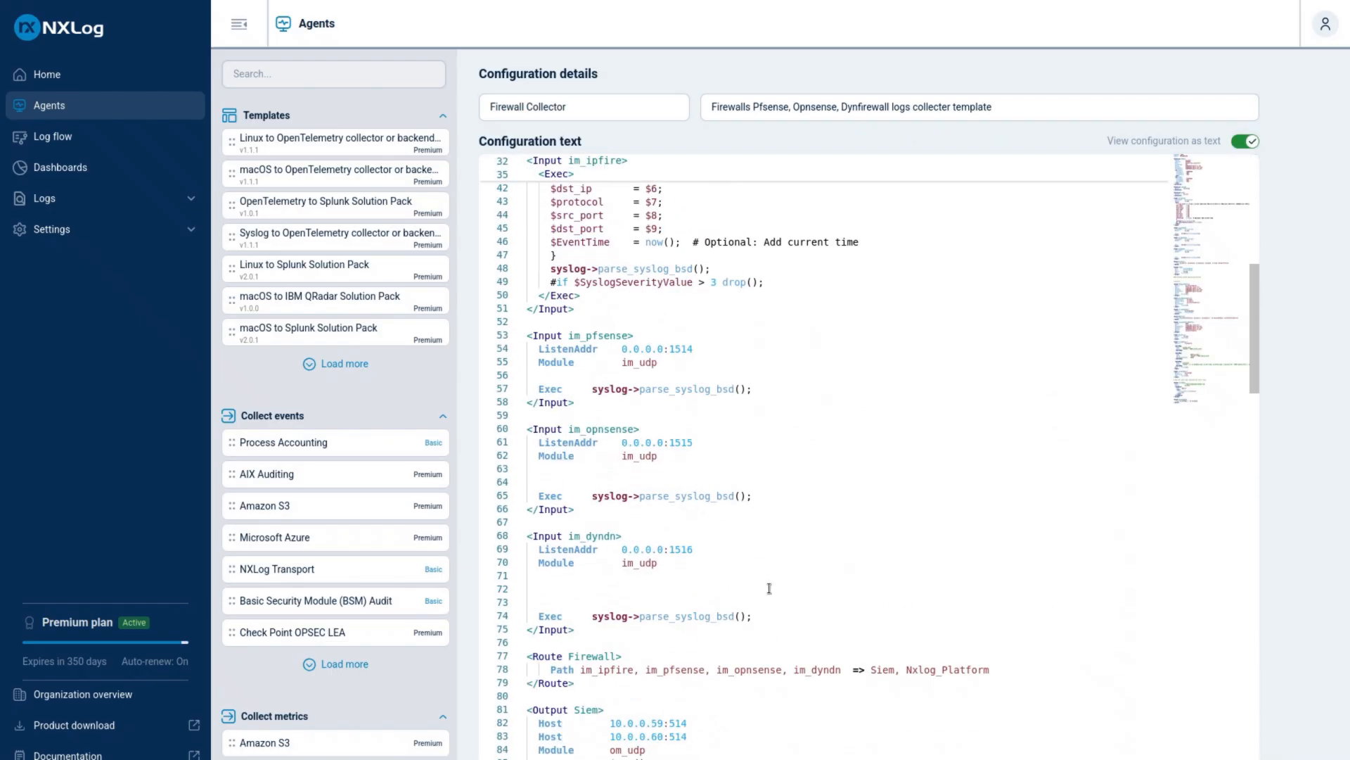
{"action": "scroll", "coordinate": [724, 583], "scroll_direction": "down", "scroll_amount": 2}
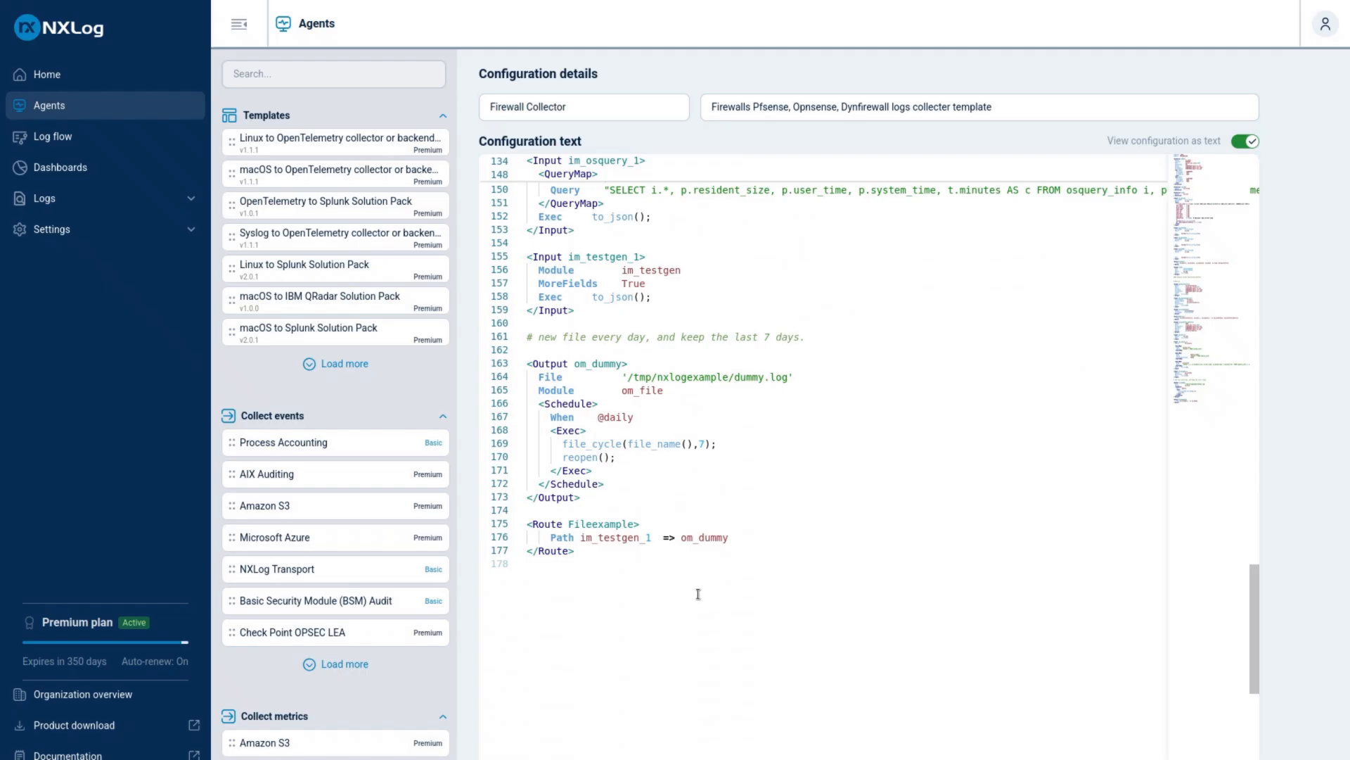
- Add the line Exec sleep (100000); above the to_json call in the im_testgen_1 input block
{"action": "left_click", "coordinate": [651, 483]}
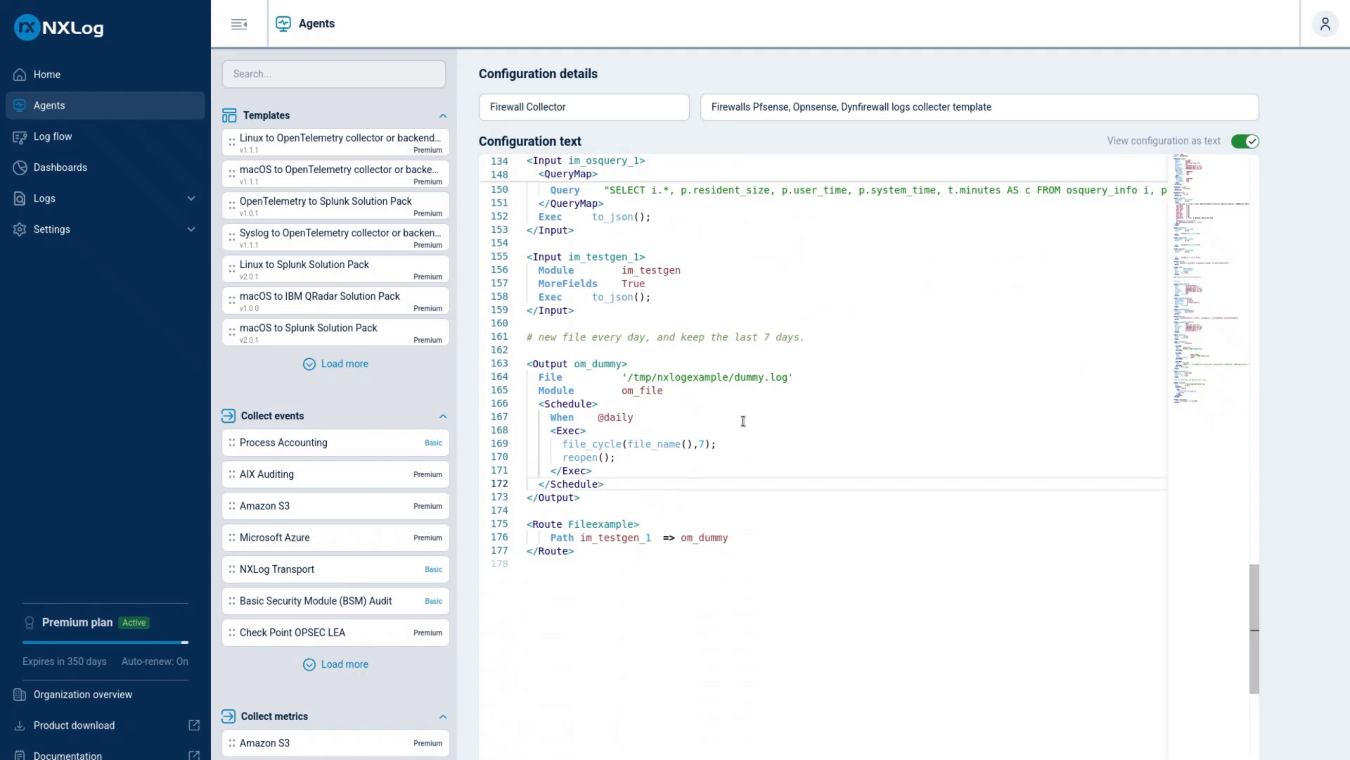
{"action": "scroll", "coordinate": [674, 405], "scroll_direction": "up", "scroll_amount": 1}
{"action": "left_click", "coordinate": [672, 333]}
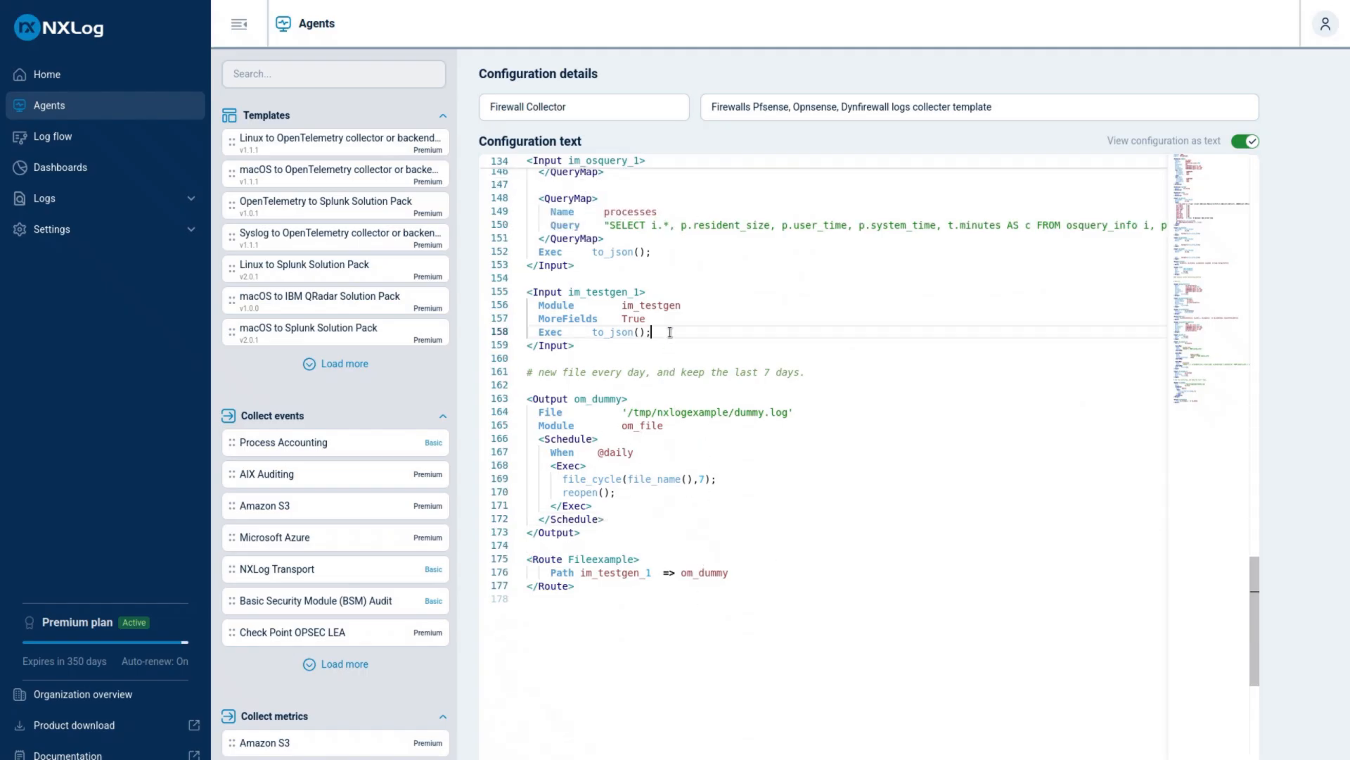
{"action": "key", "text": "Return"}
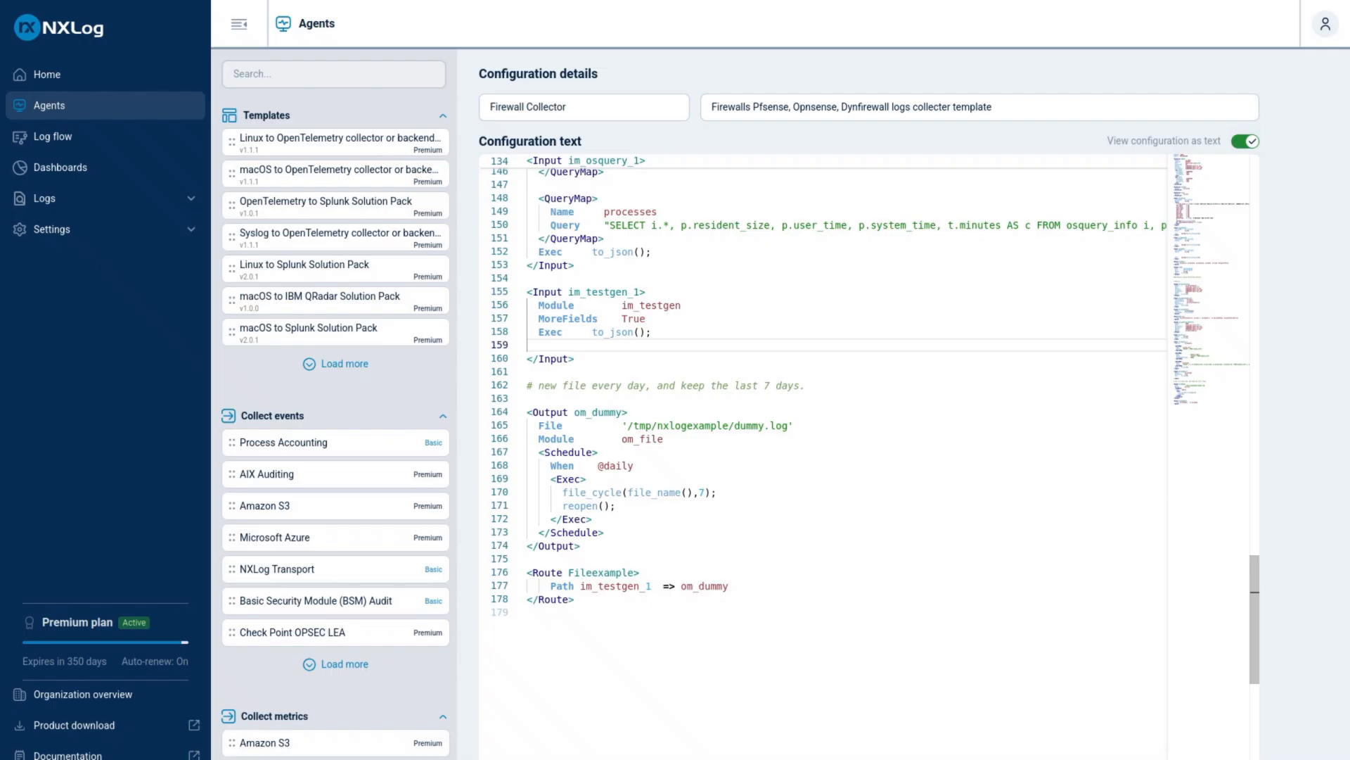
{"action": "type", "text": "Sleep (100000);"}
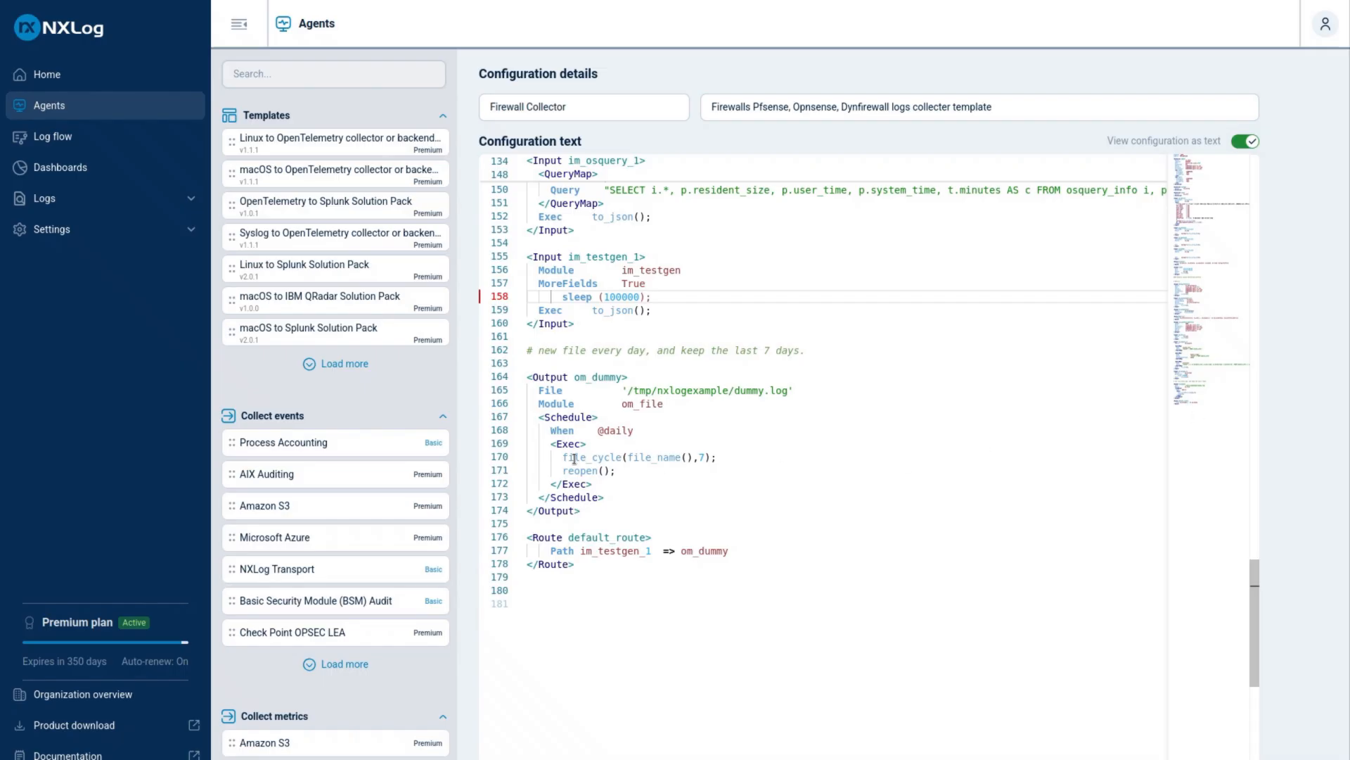
{"action": "left_click", "coordinate": [546, 298]}
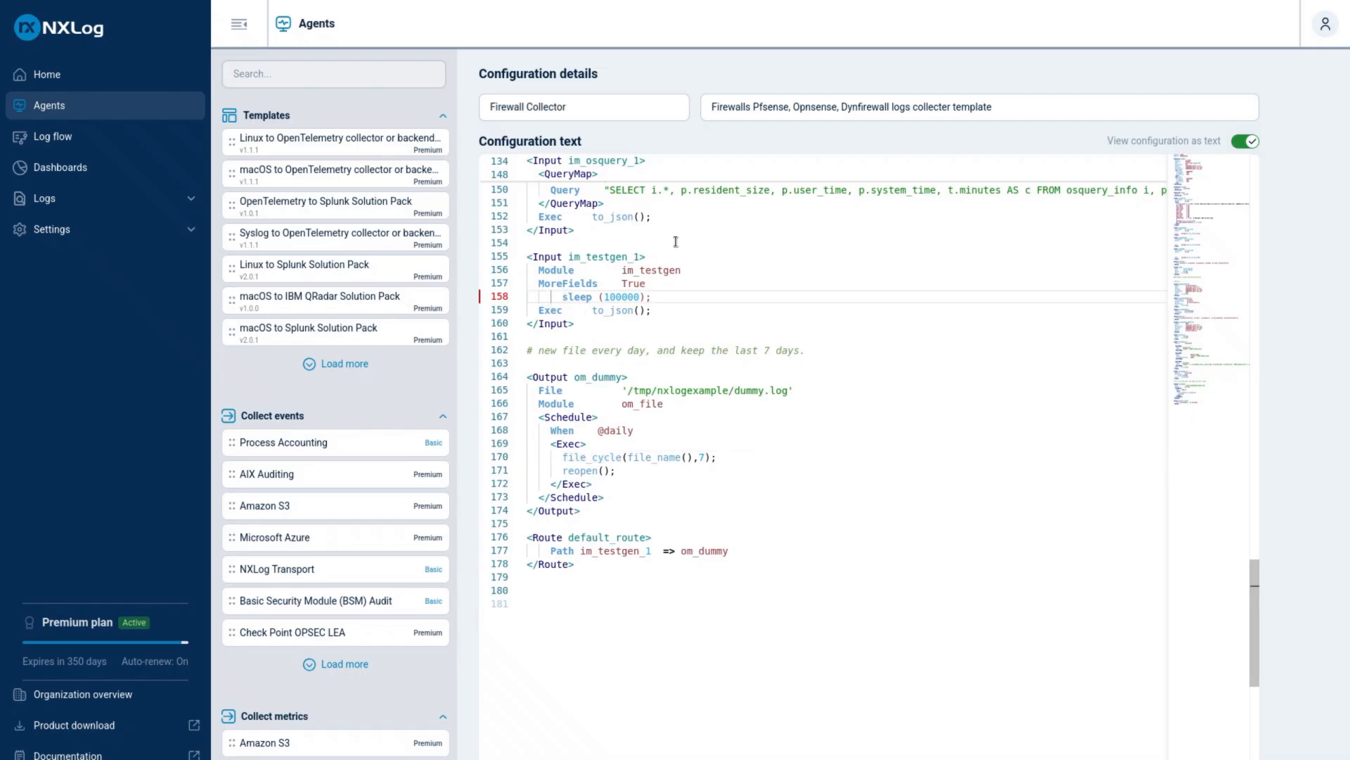
{"action": "type", "text": "Exec"}
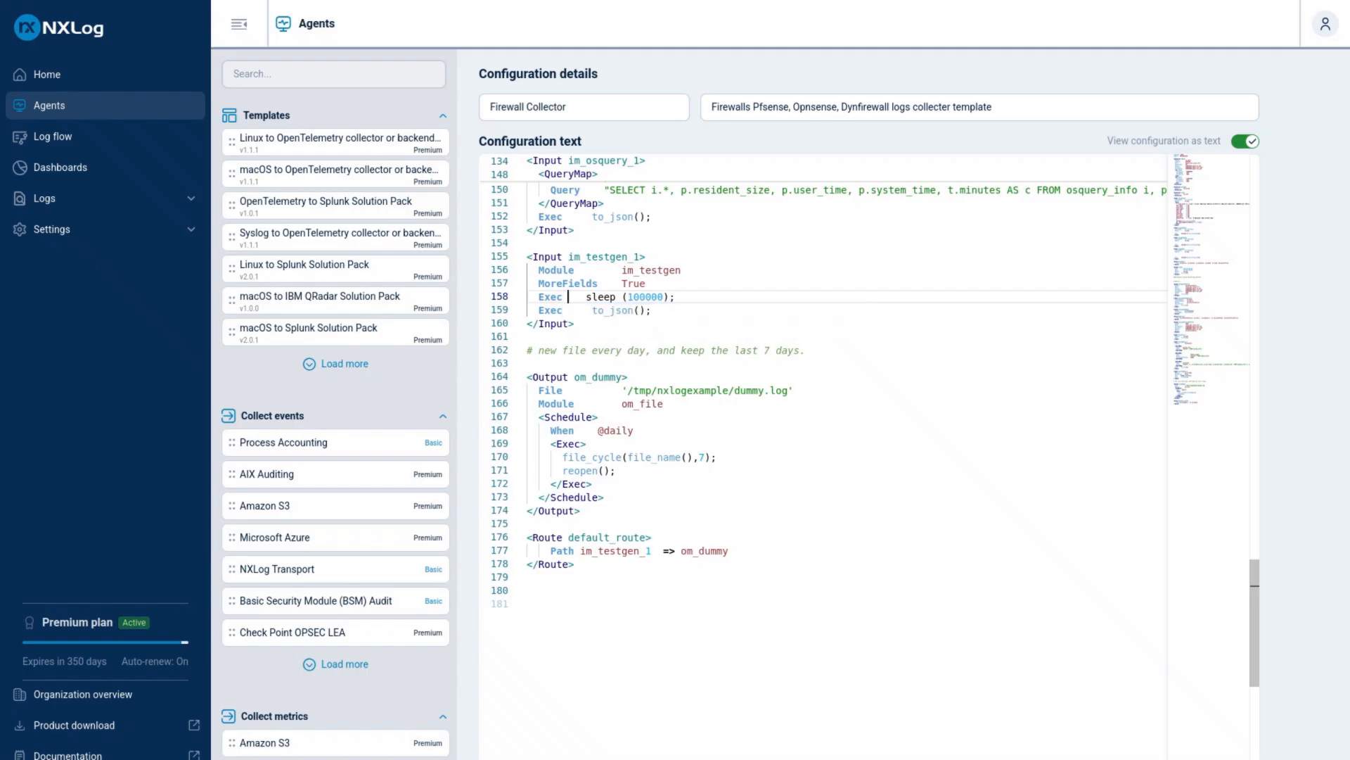
{"action": "key", "text": "Right"}
{"action": "left_click", "coordinate": [616, 297]}
{"action": "left_click", "coordinate": [698, 394]}
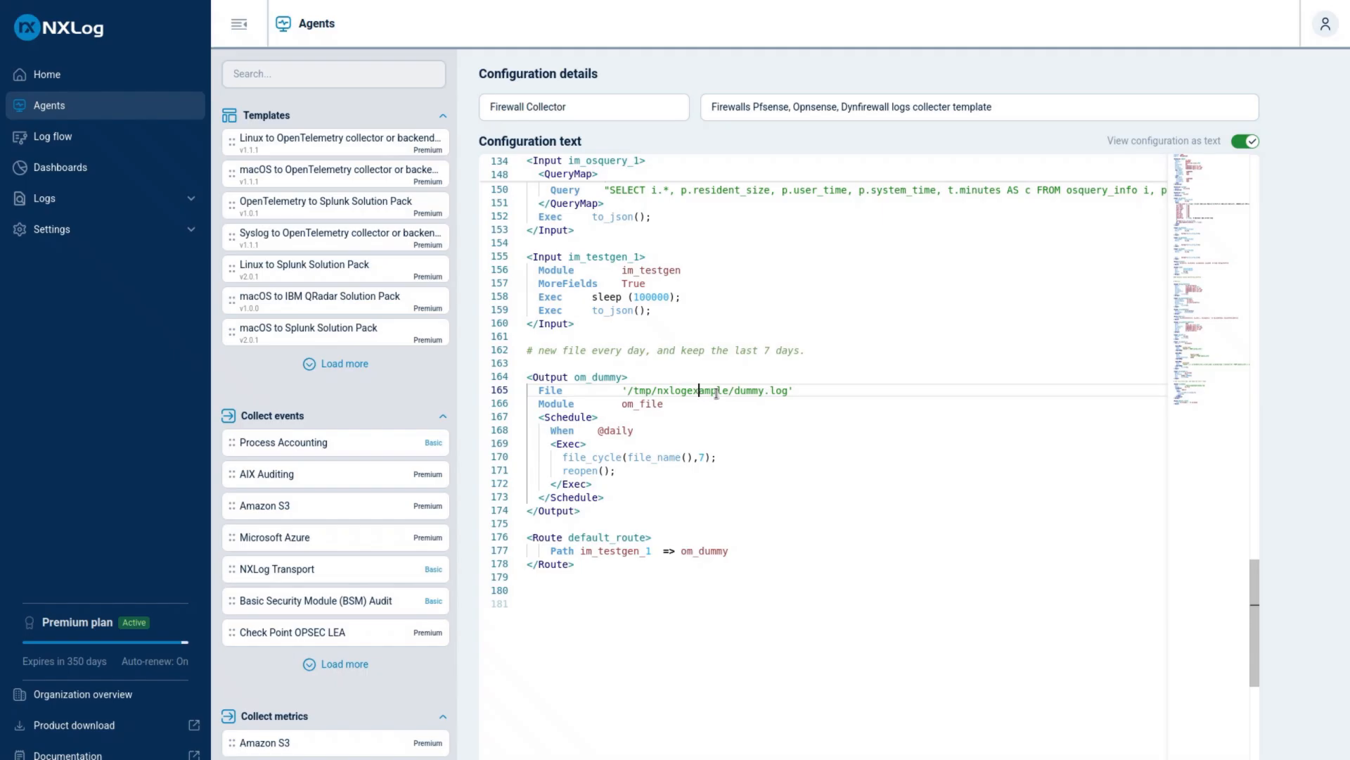
{"action": "left_click_drag", "start_coordinate": [717, 392], "coordinate": [765, 393]}
{"action": "left_click", "coordinate": [770, 391]}
{"action": "left_click", "coordinate": [729, 393]}
{"action": "left_click", "coordinate": [736, 392]}
{"action": "double_click", "coordinate": [743, 393]}
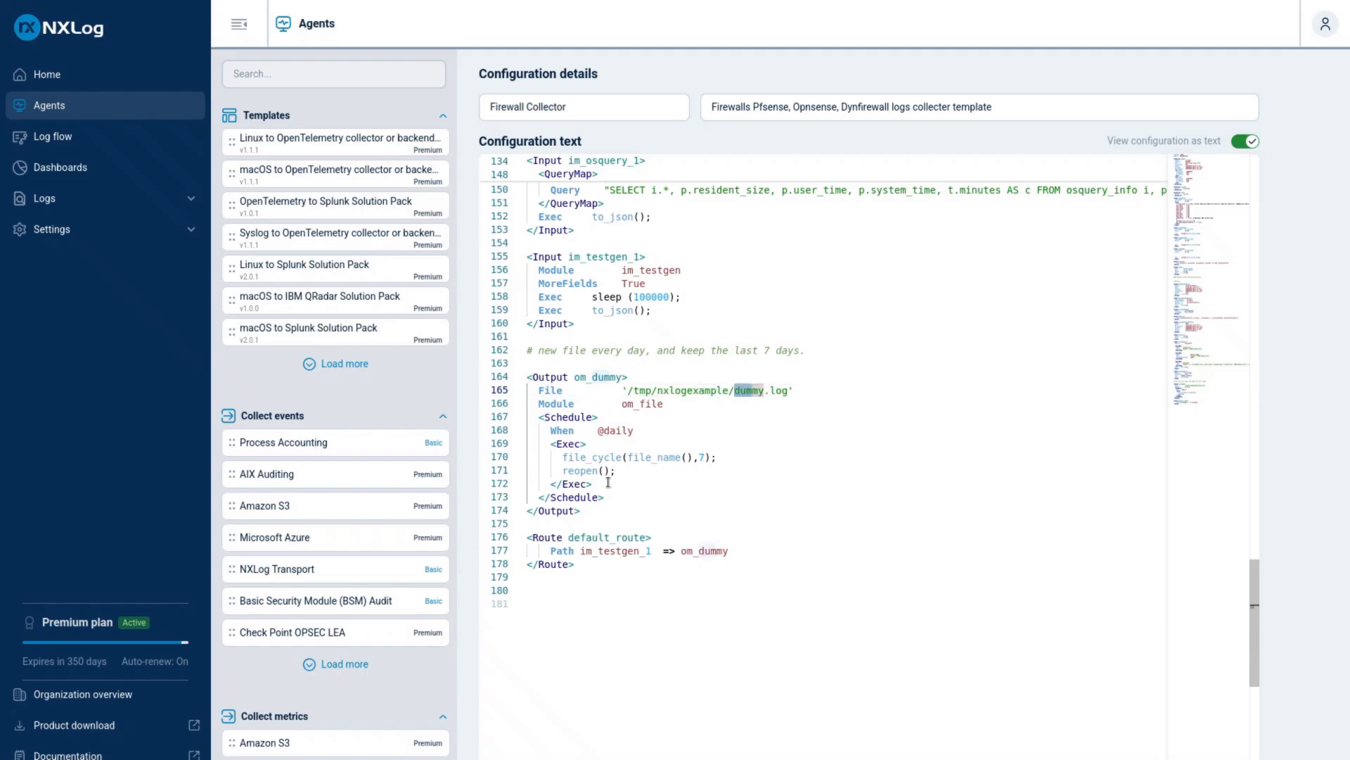
- Remove the blank line between the rotation comment and the om_dummy output block
{"action": "scroll", "coordinate": [716, 442], "scroll_direction": "down", "scroll_amount": 1}
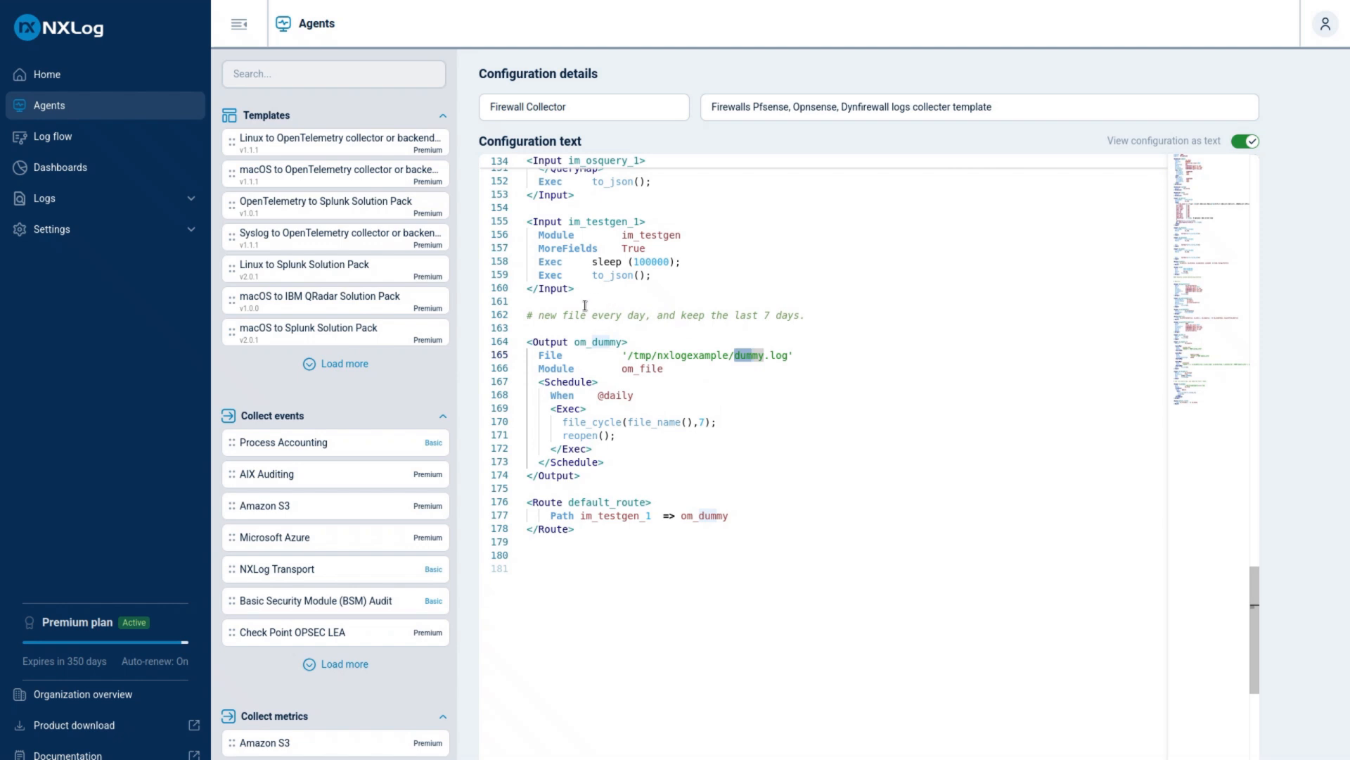
{"action": "left_click", "coordinate": [564, 328]}
{"action": "key", "text": "Delete"}
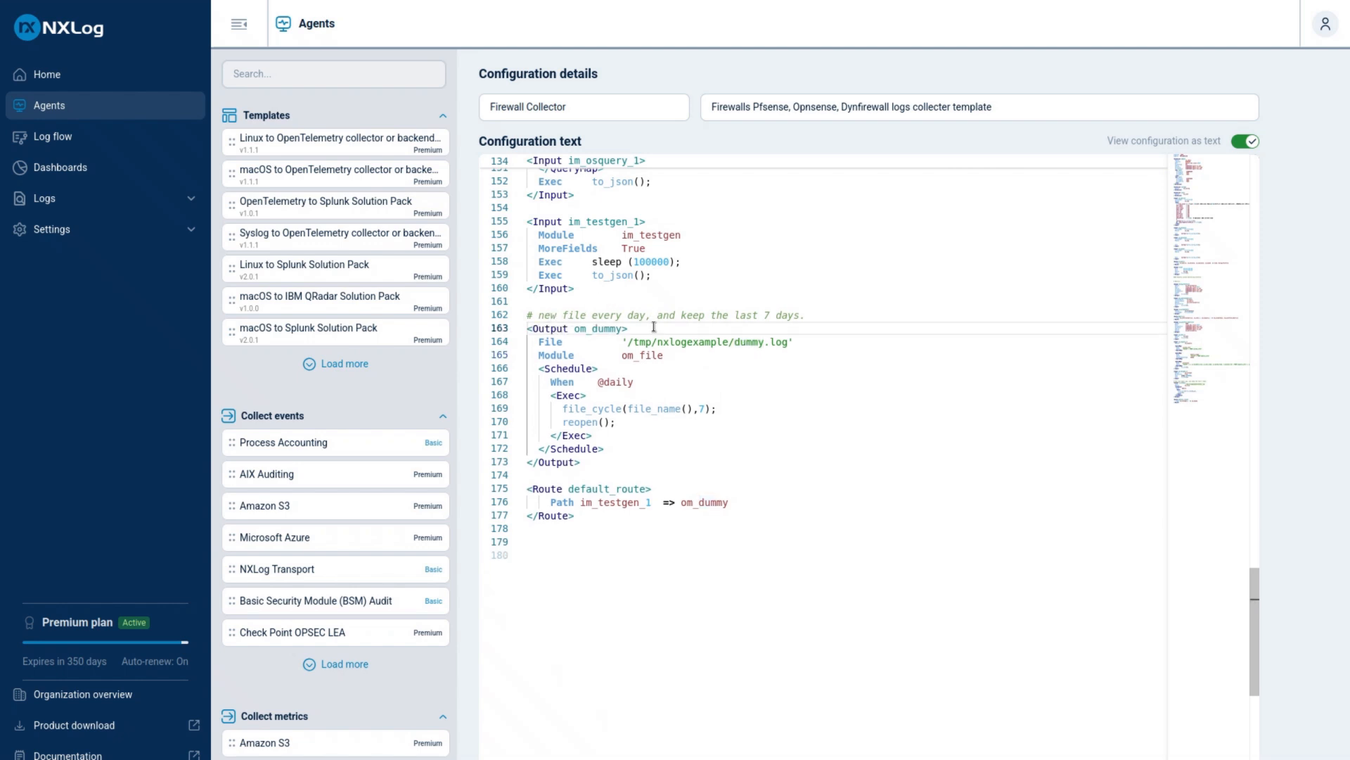
- Examine the om_dummy output block's rotation comment, log file path, daily schedule, and file_cycle and reopen calls
{"action": "double_click", "coordinate": [574, 316]}
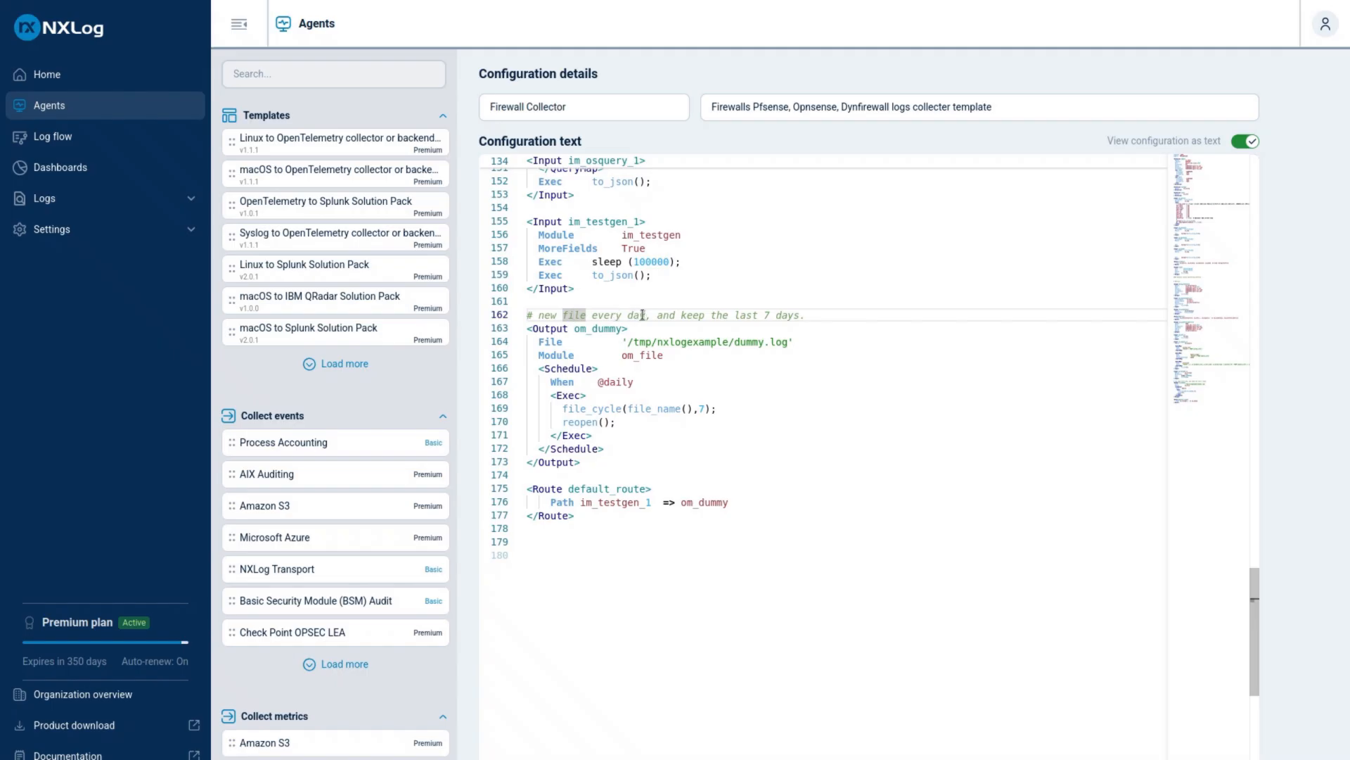
{"action": "left_click_drag", "start_coordinate": [652, 315], "coordinate": [786, 315]}
{"action": "left_click", "coordinate": [788, 315]}
{"action": "left_click_drag", "start_coordinate": [730, 342], "coordinate": [789, 343]}
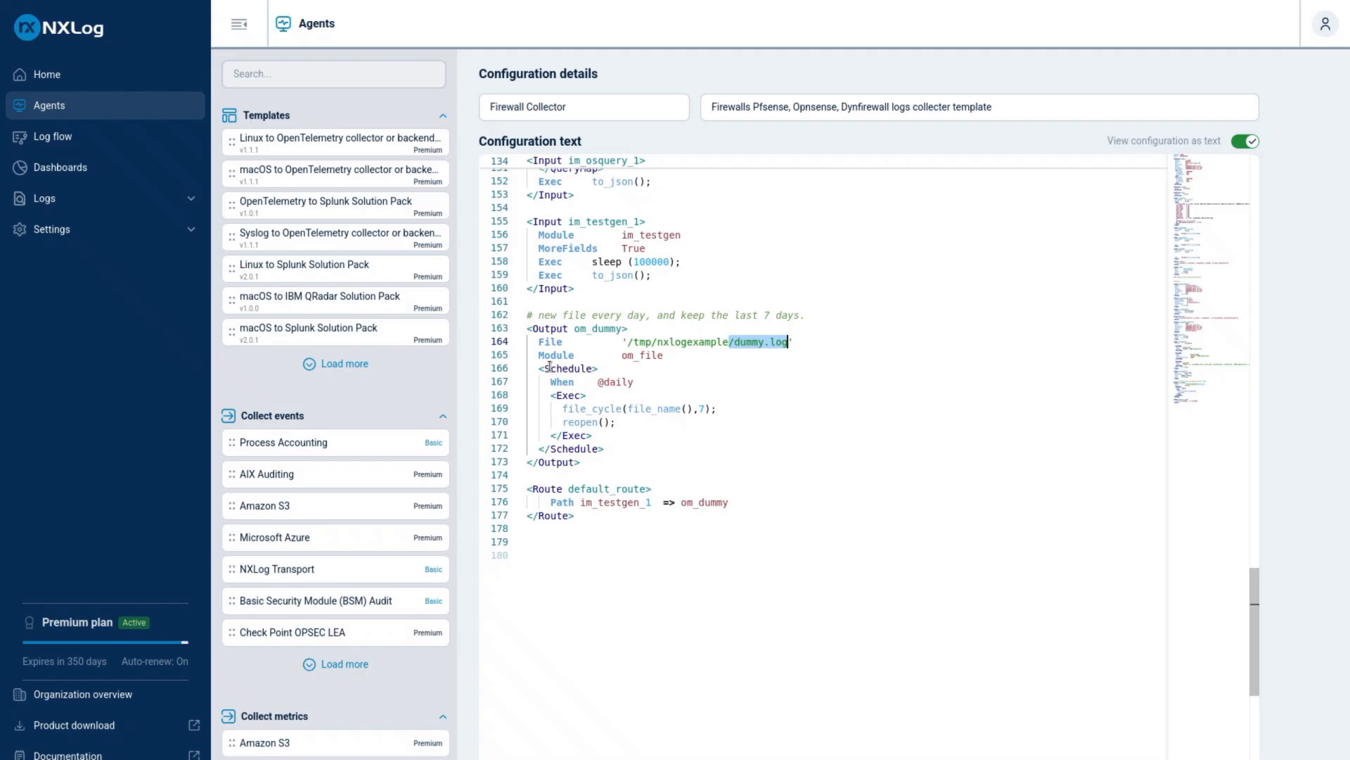
{"action": "mouse_move", "coordinate": [580, 383]}
{"action": "left_mouse_down"}
{"action": "mouse_move", "coordinate": [561, 381]}
{"action": "mouse_move", "coordinate": [606, 382]}
{"action": "left_mouse_up"}
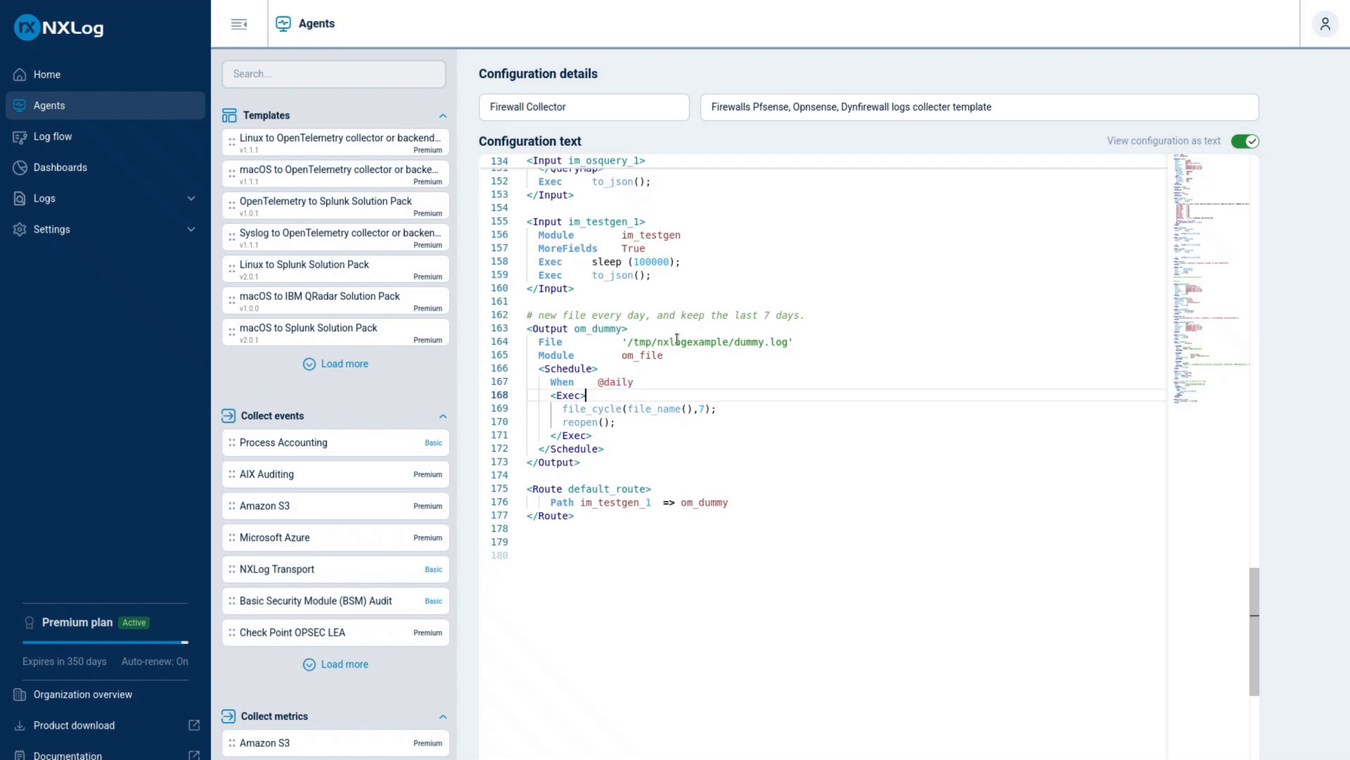
{"action": "left_click_drag", "start_coordinate": [735, 342], "coordinate": [787, 342]}
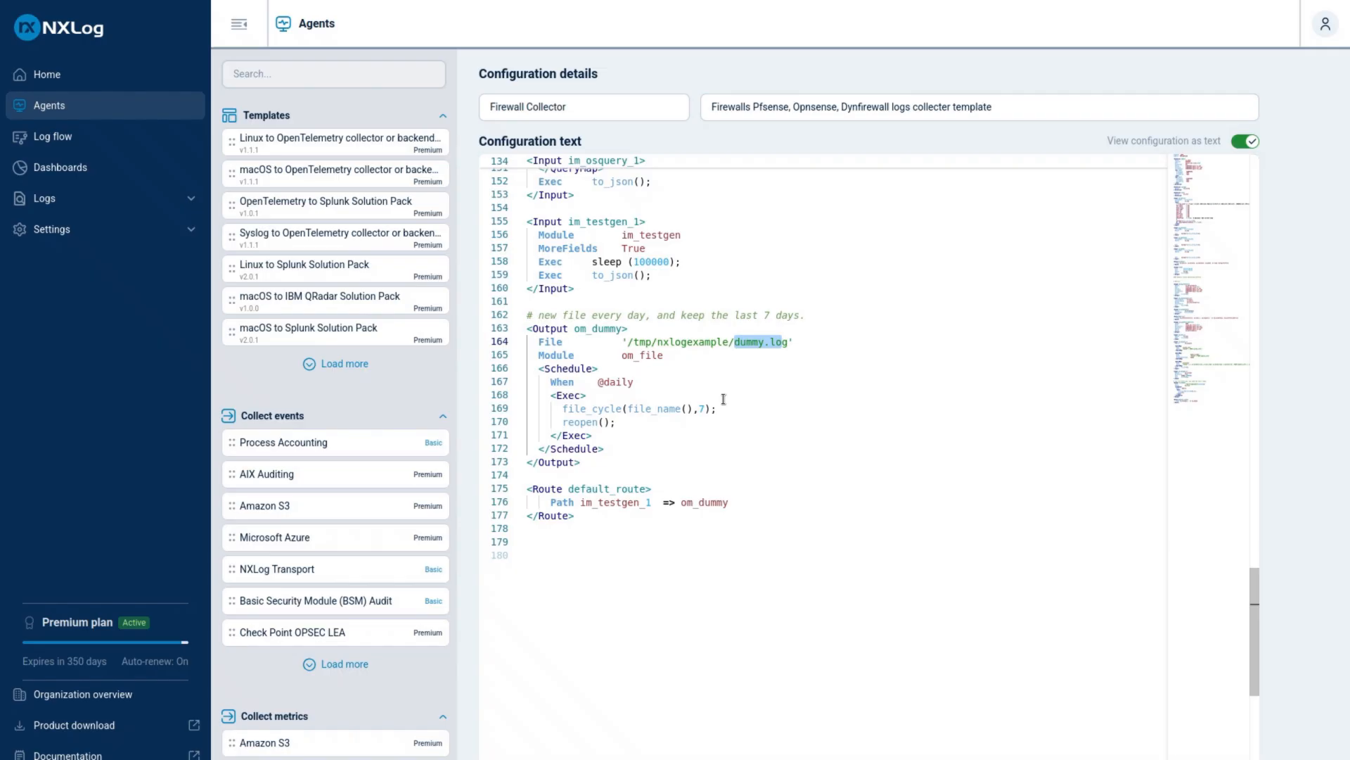
{"action": "left_click", "coordinate": [674, 410]}
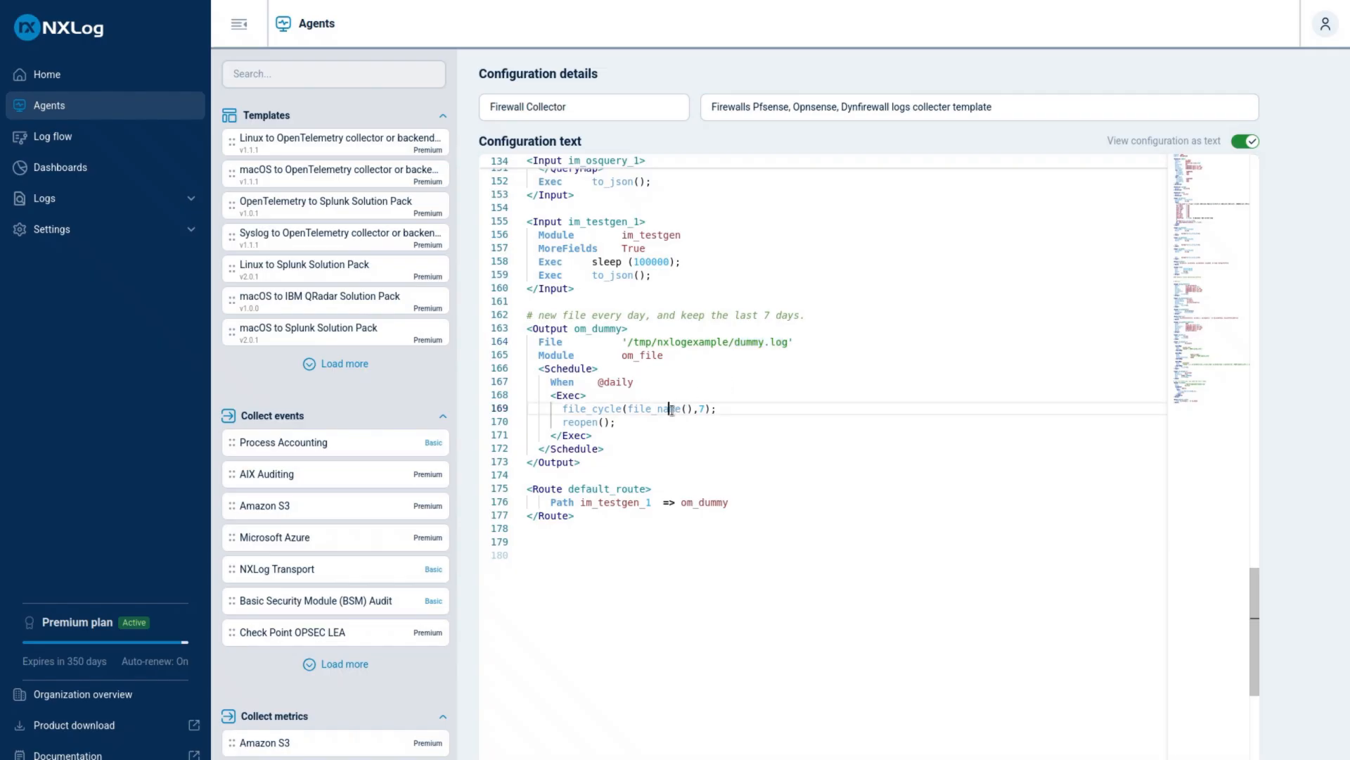
{"action": "double_click", "coordinate": [618, 408]}
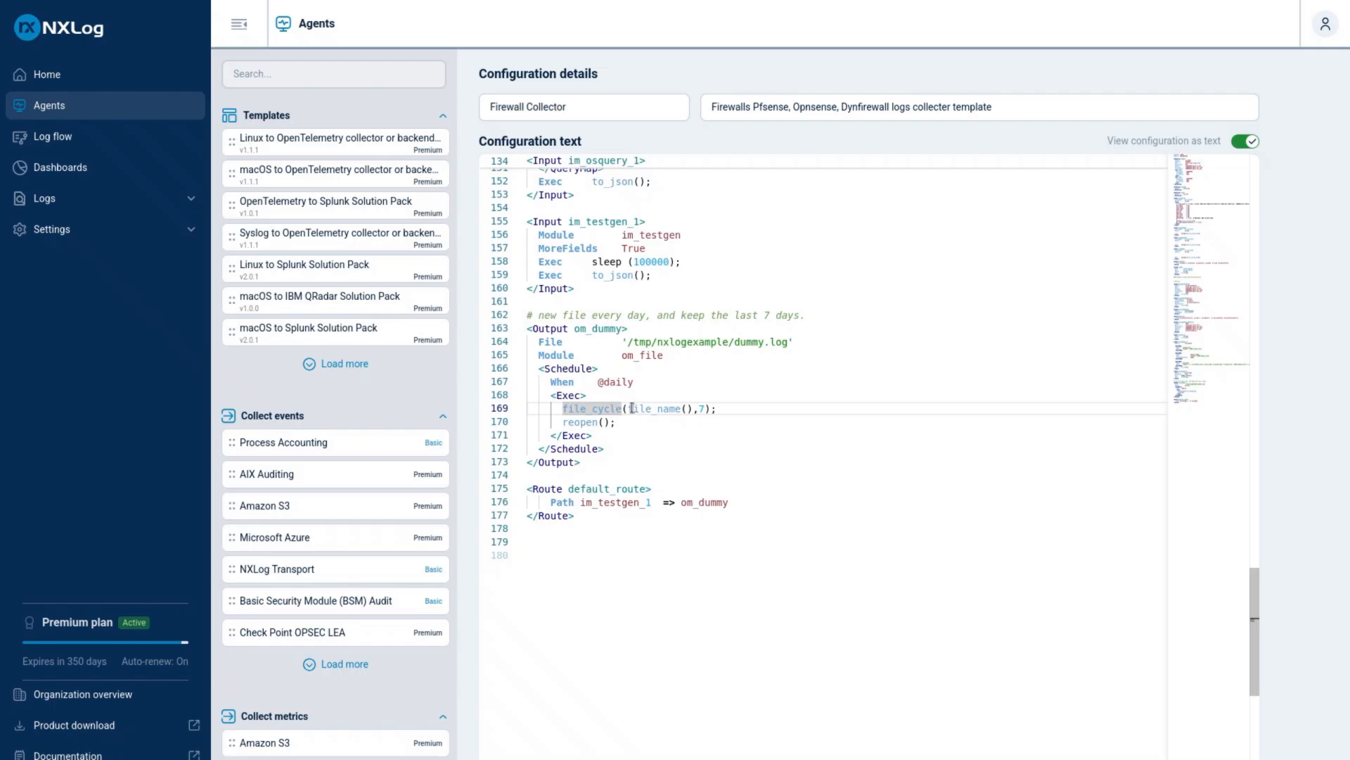
{"action": "left_click_drag", "start_coordinate": [628, 409], "coordinate": [667, 408]}
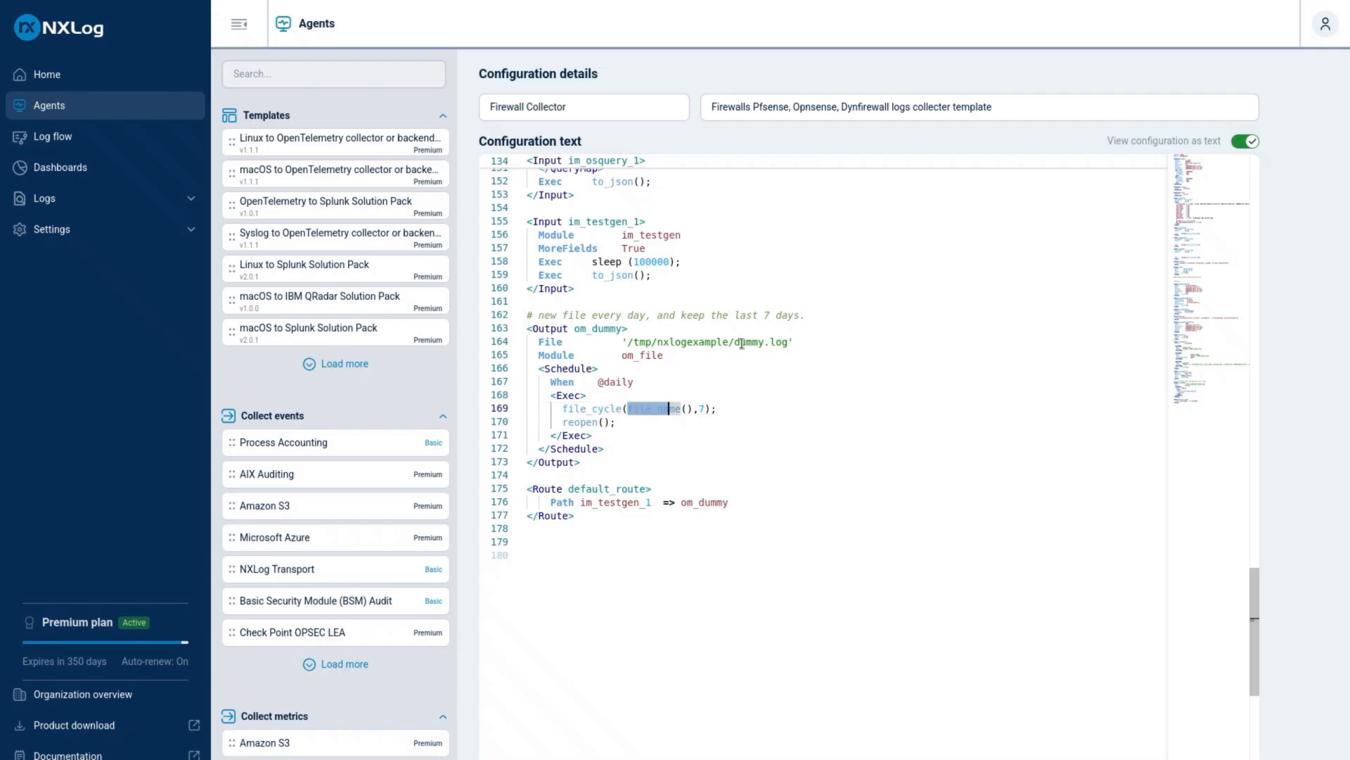
{"action": "left_click_drag", "start_coordinate": [741, 342], "coordinate": [776, 342]}
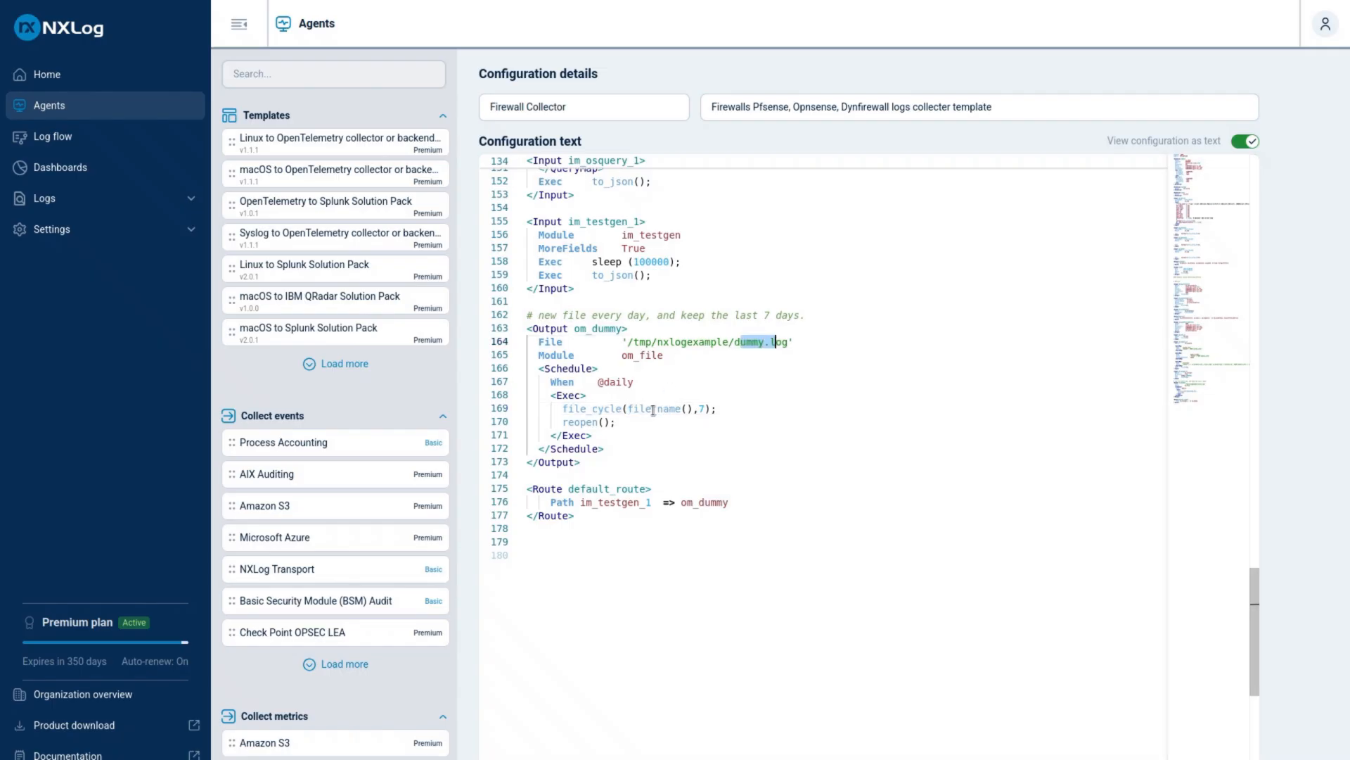
{"action": "double_click", "coordinate": [701, 409]}
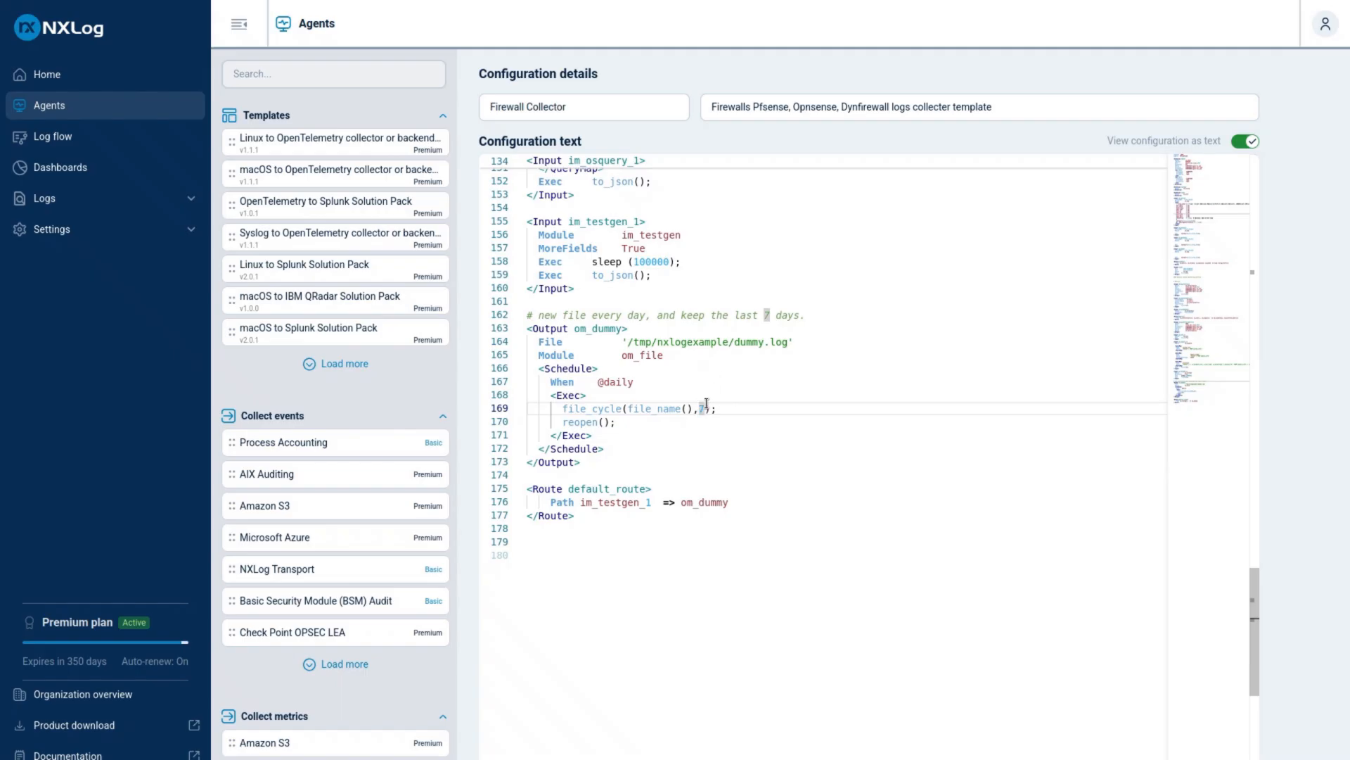
{"action": "left_click_drag", "start_coordinate": [645, 422], "coordinate": [575, 422]}
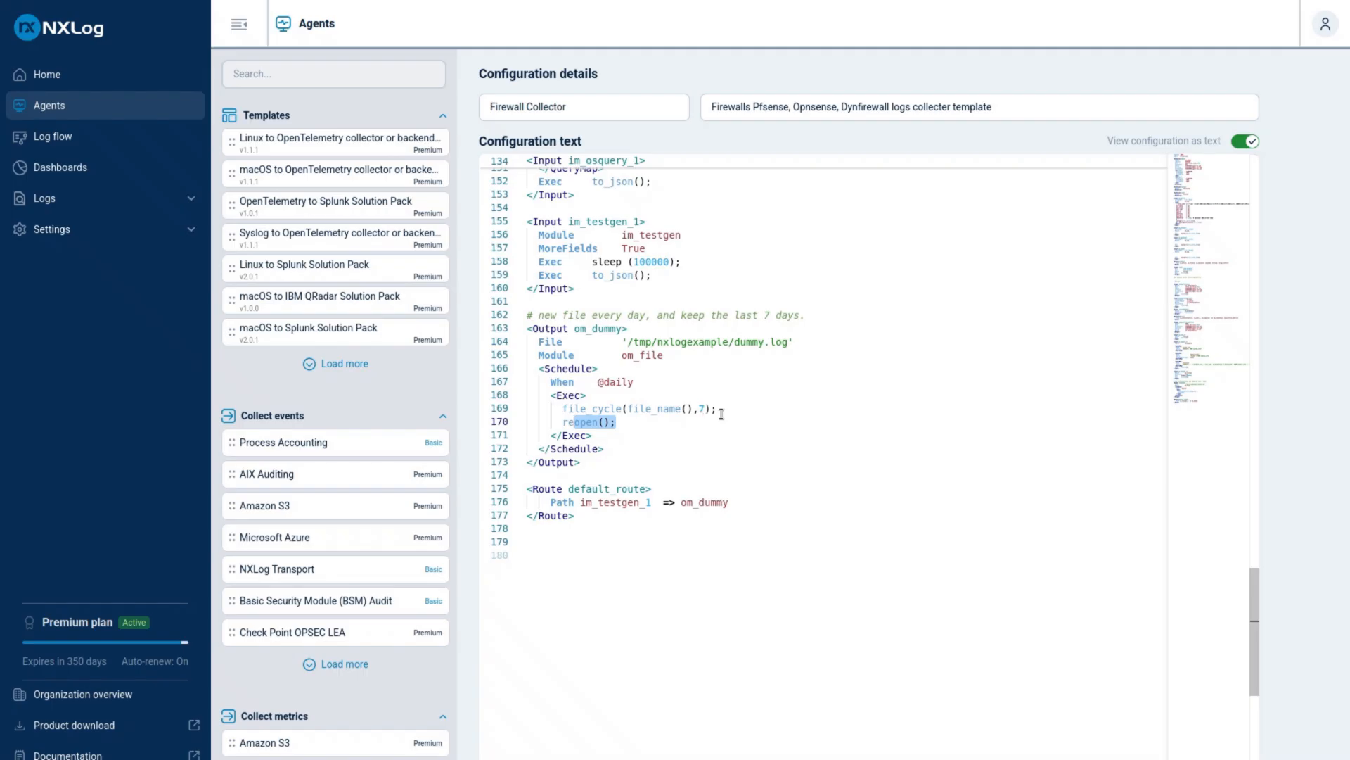
{"action": "left_click_drag", "start_coordinate": [648, 514], "coordinate": [529, 314]}
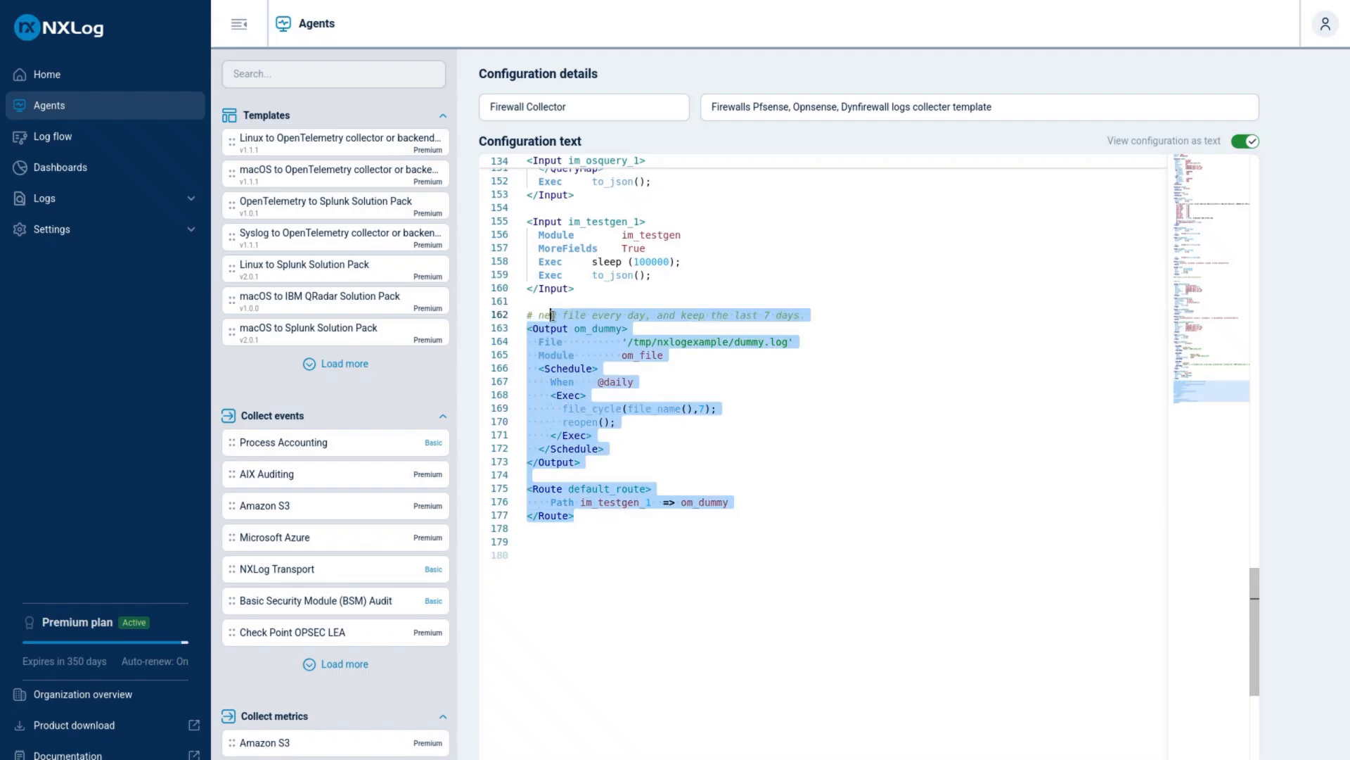
{"action": "left_click", "coordinate": [548, 315]}
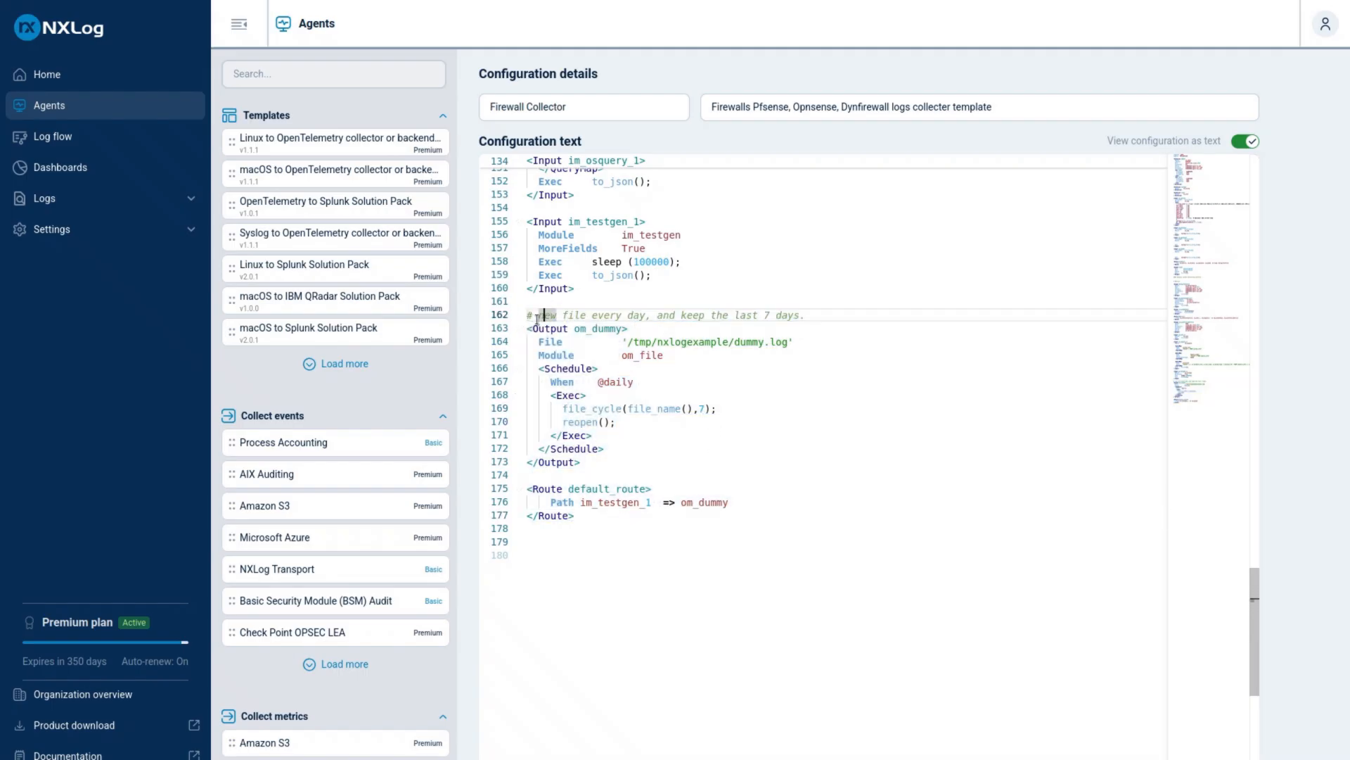
{"action": "left_click_drag", "start_coordinate": [676, 316], "coordinate": [802, 315]}
{"action": "left_click", "coordinate": [603, 523]}
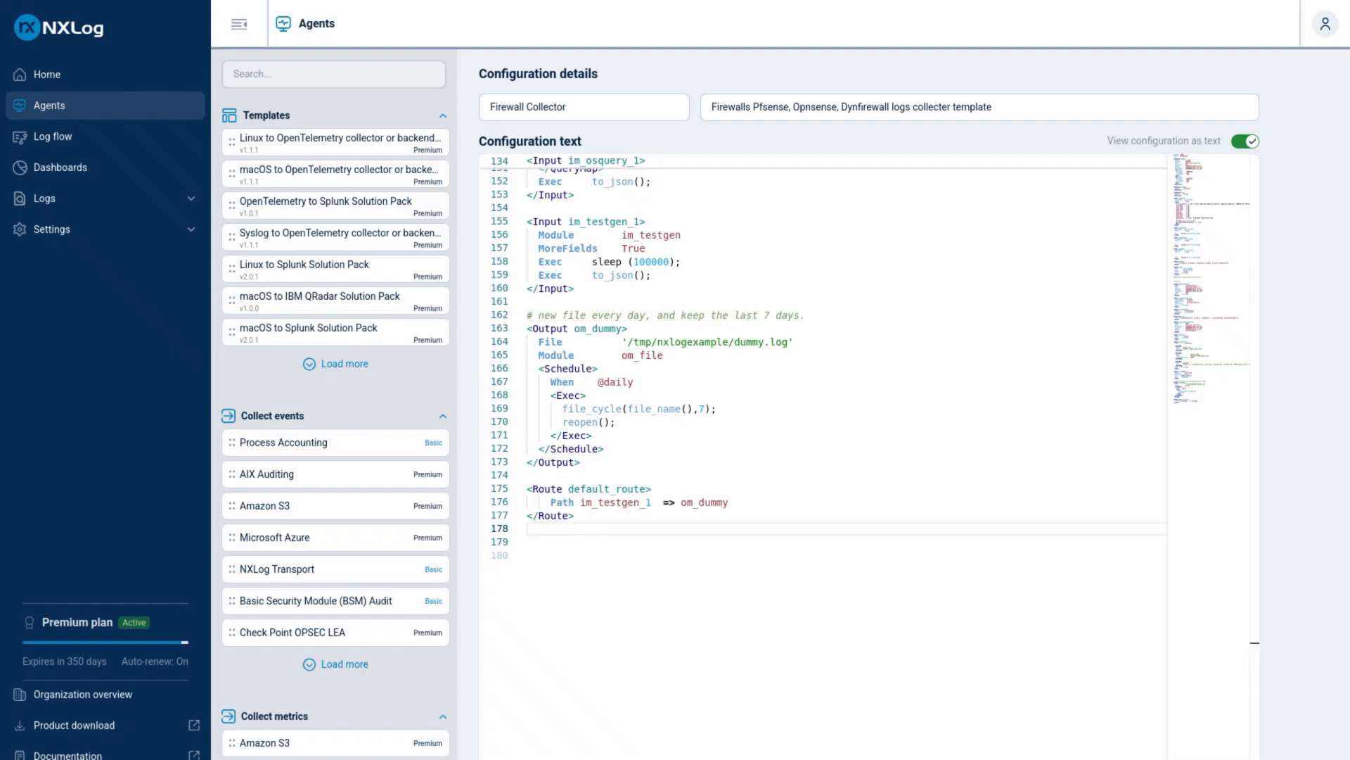
- Copy the complete om_dummy output block together with its rotation comment
{"action": "key", "text": "Return"}
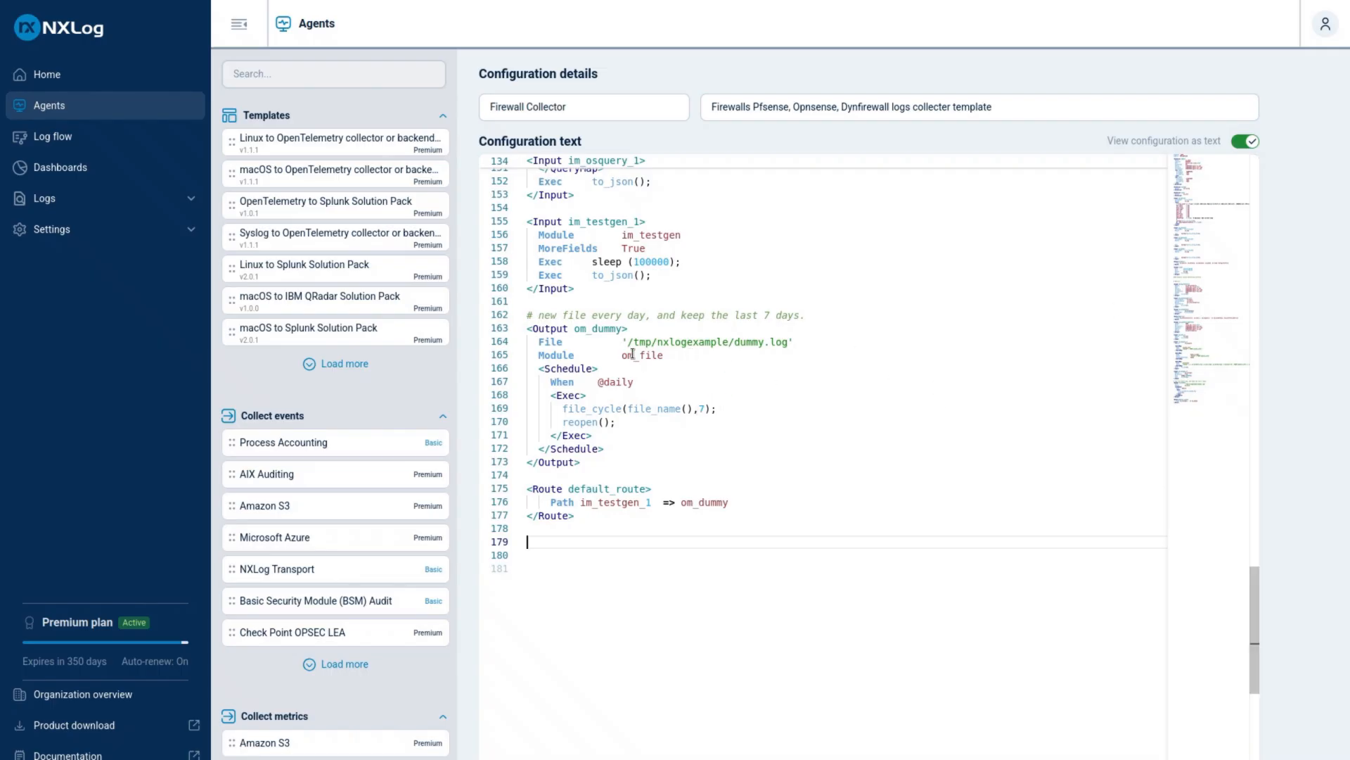
{"action": "left_click_drag", "start_coordinate": [526, 314], "coordinate": [627, 528]}
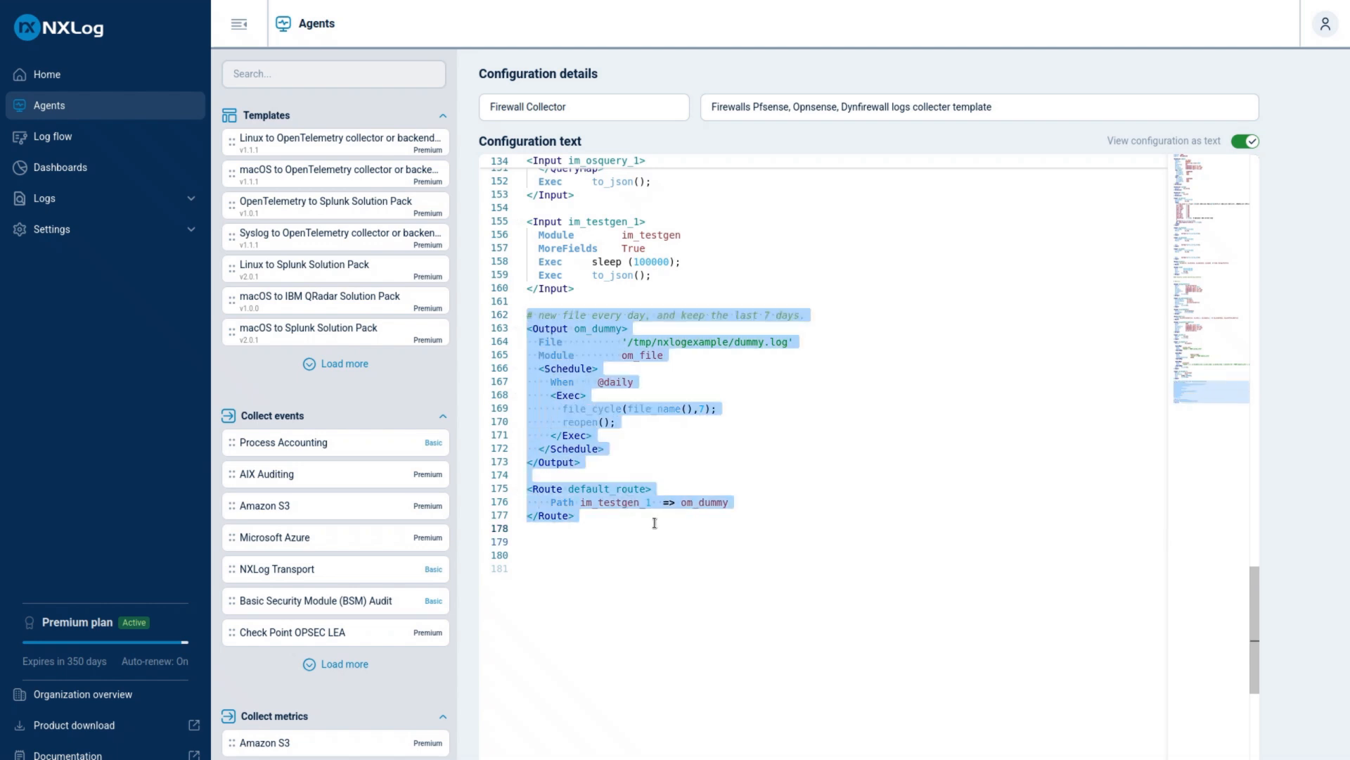
{"action": "left_click_drag", "start_coordinate": [527, 475], "coordinate": [625, 463]}
{"action": "key", "text": "ctrl+c"}
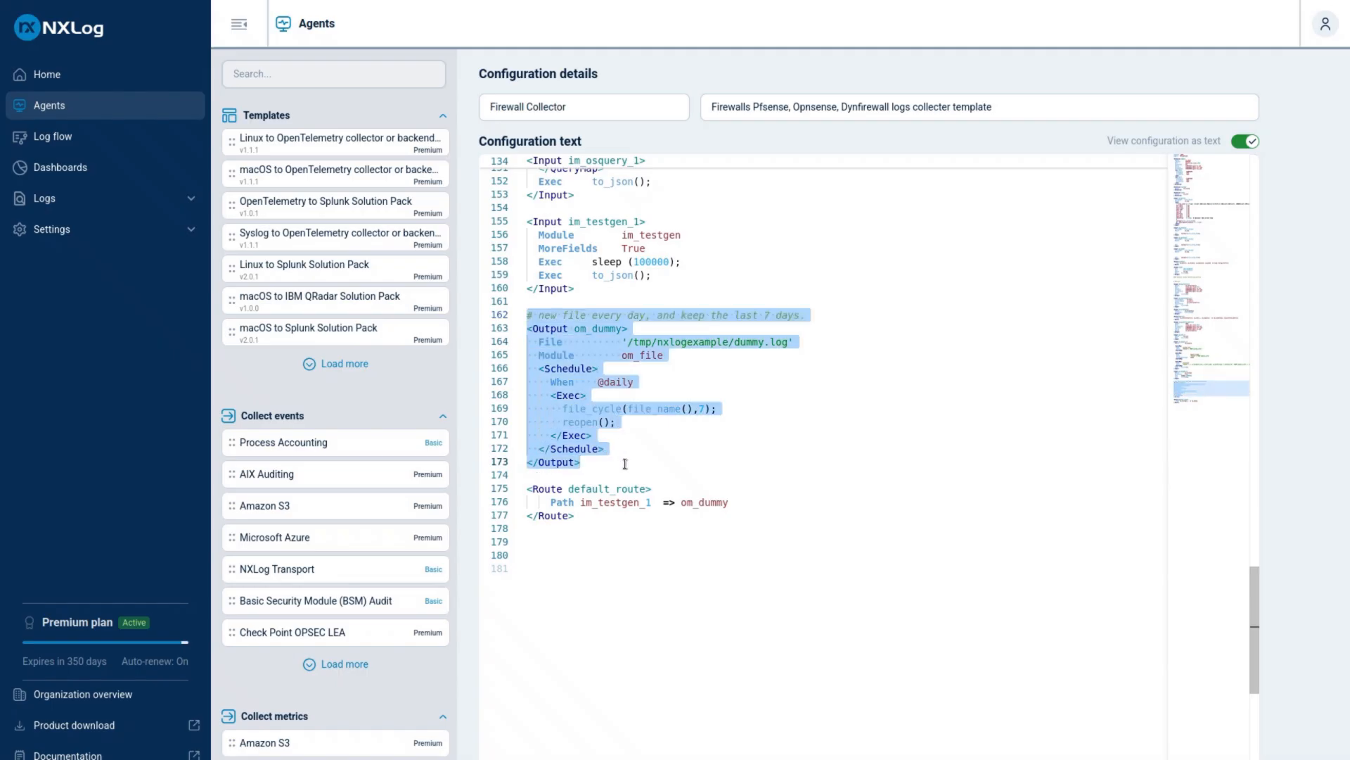
- Paste the copied output block between the original om_dummy block and default_route, with blank lines around it
{"action": "left_click", "coordinate": [571, 555]}
{"action": "left_click", "coordinate": [609, 467]}
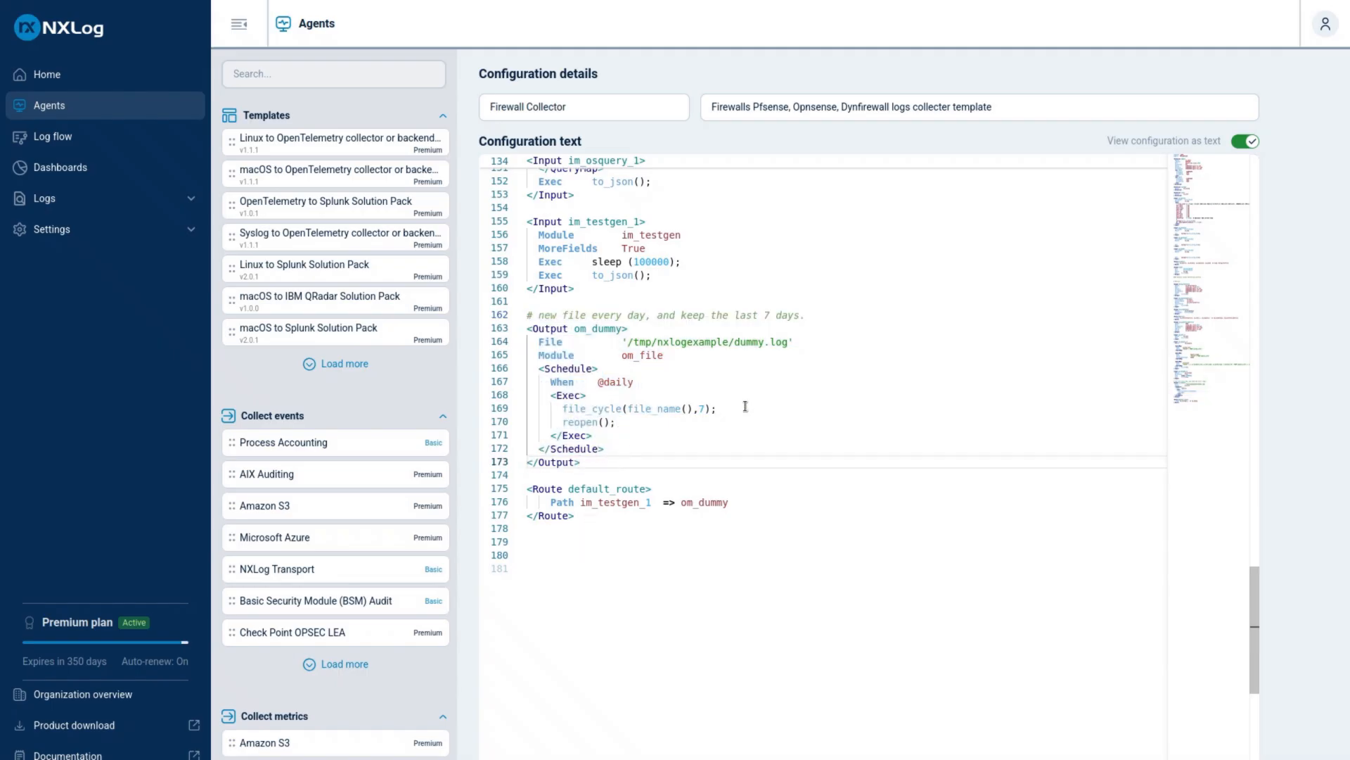
{"action": "key", "text": "Return"}
{"action": "key", "text": "Return"}
{"action": "key", "text": "Return"}
{"action": "key", "text": "Return"}
{"action": "key", "text": "Return"}
{"action": "key", "text": "Up"}
{"action": "key", "text": "Up"}
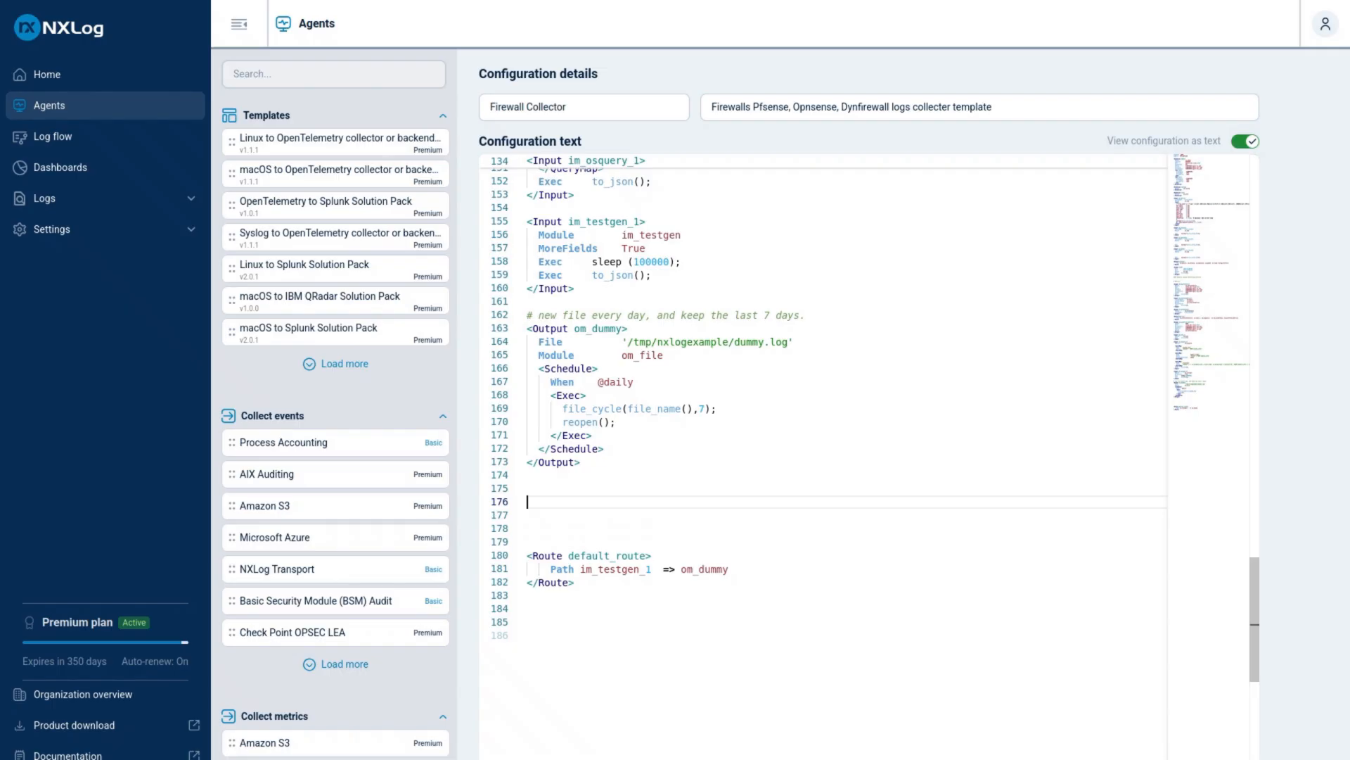
{"action": "key", "text": "ctrl+v"}
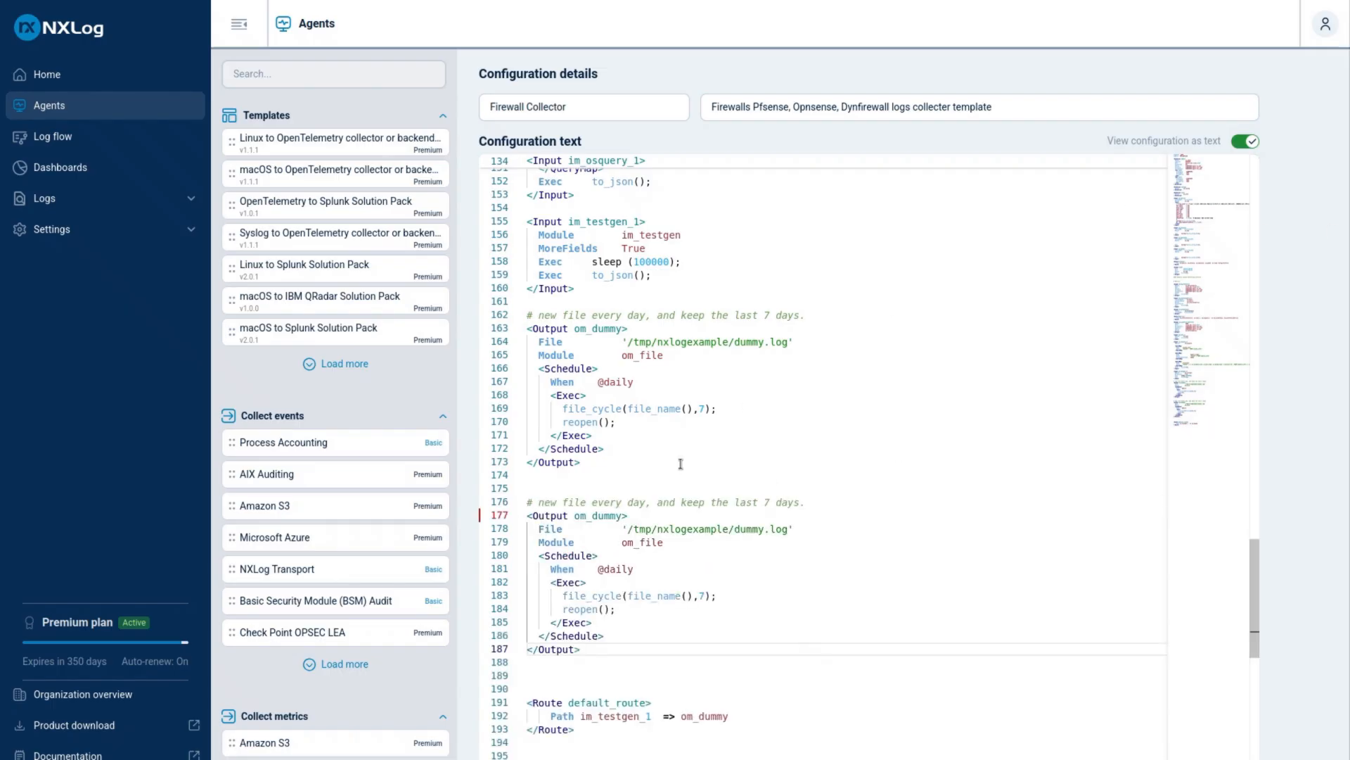
- Change the pasted block's comment to "Rotating files when they reach a size limit"
{"action": "left_click", "coordinate": [547, 513]}
{"action": "left_click_drag", "start_coordinate": [540, 503], "coordinate": [808, 502]}
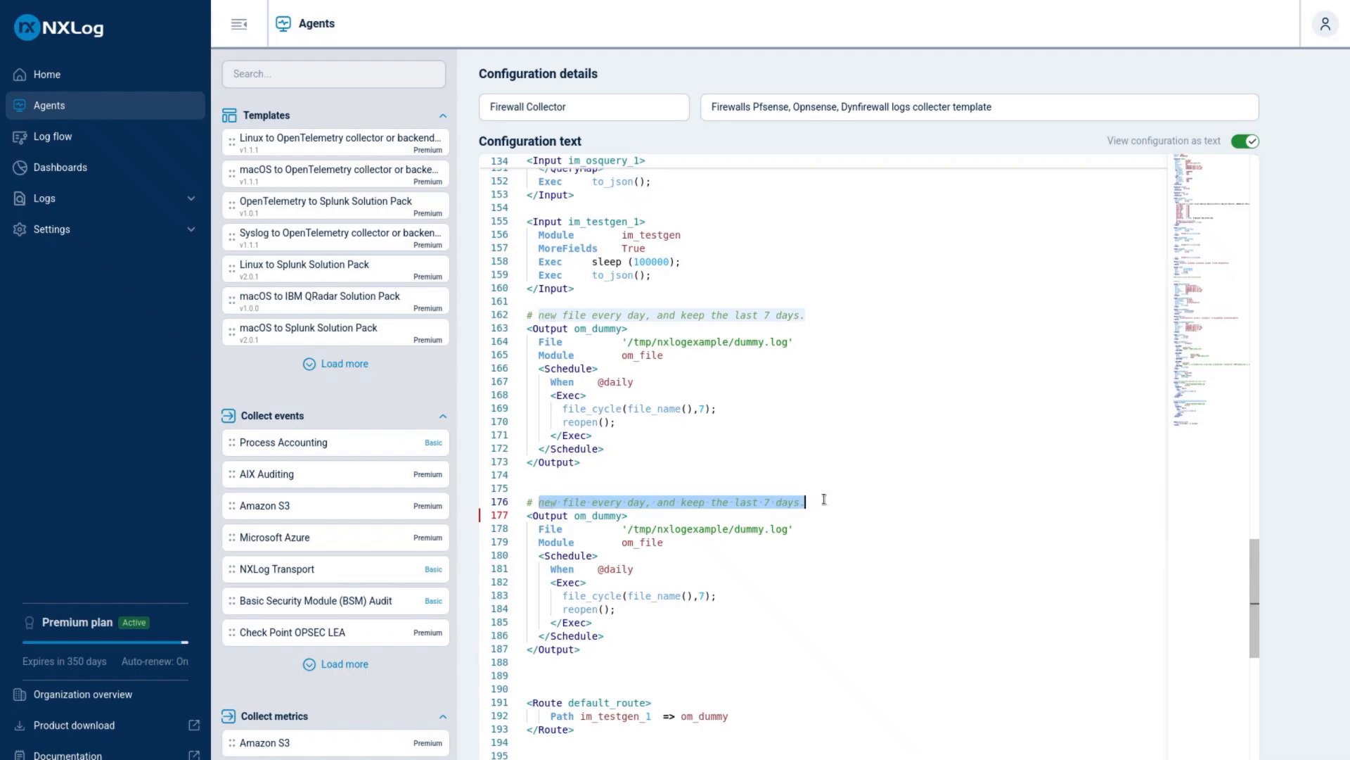
{"action": "type", "text": "Rotating files when they reach a size limit"}
- Rename the pasted output block om_size and set its file path to /tmp/nxlogexample/size.log
{"action": "double_click", "coordinate": [612, 518]}
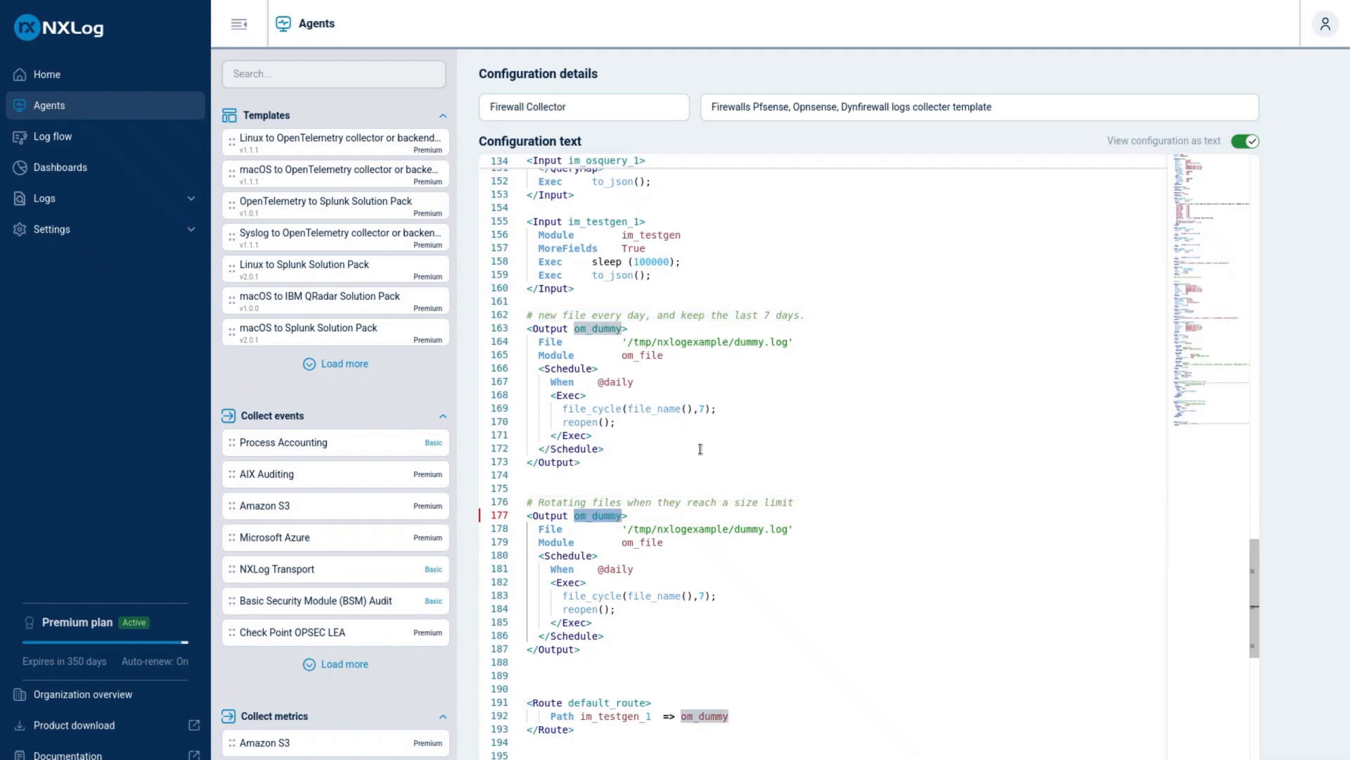
{"action": "type", "text": "om_s"}
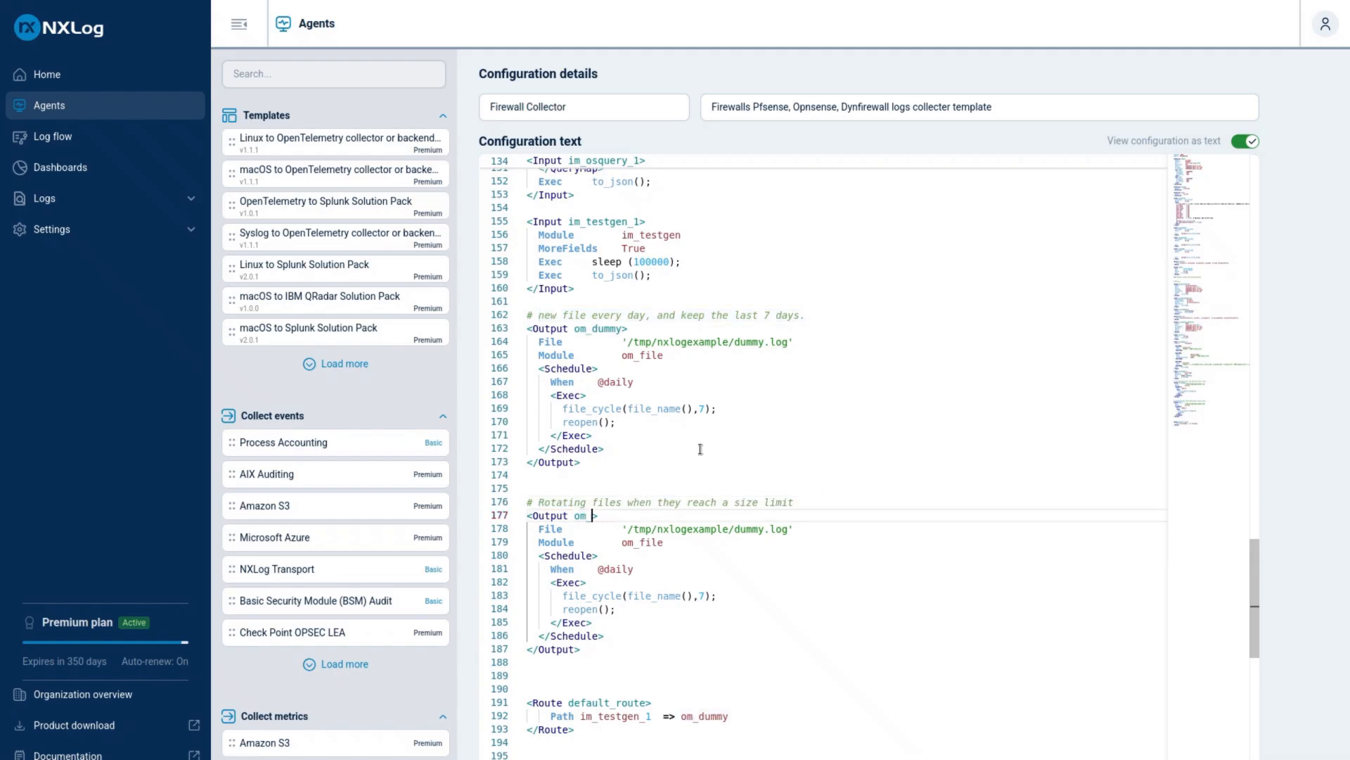
{"action": "type", "text": "ize"}
{"action": "key", "text": "Down"}
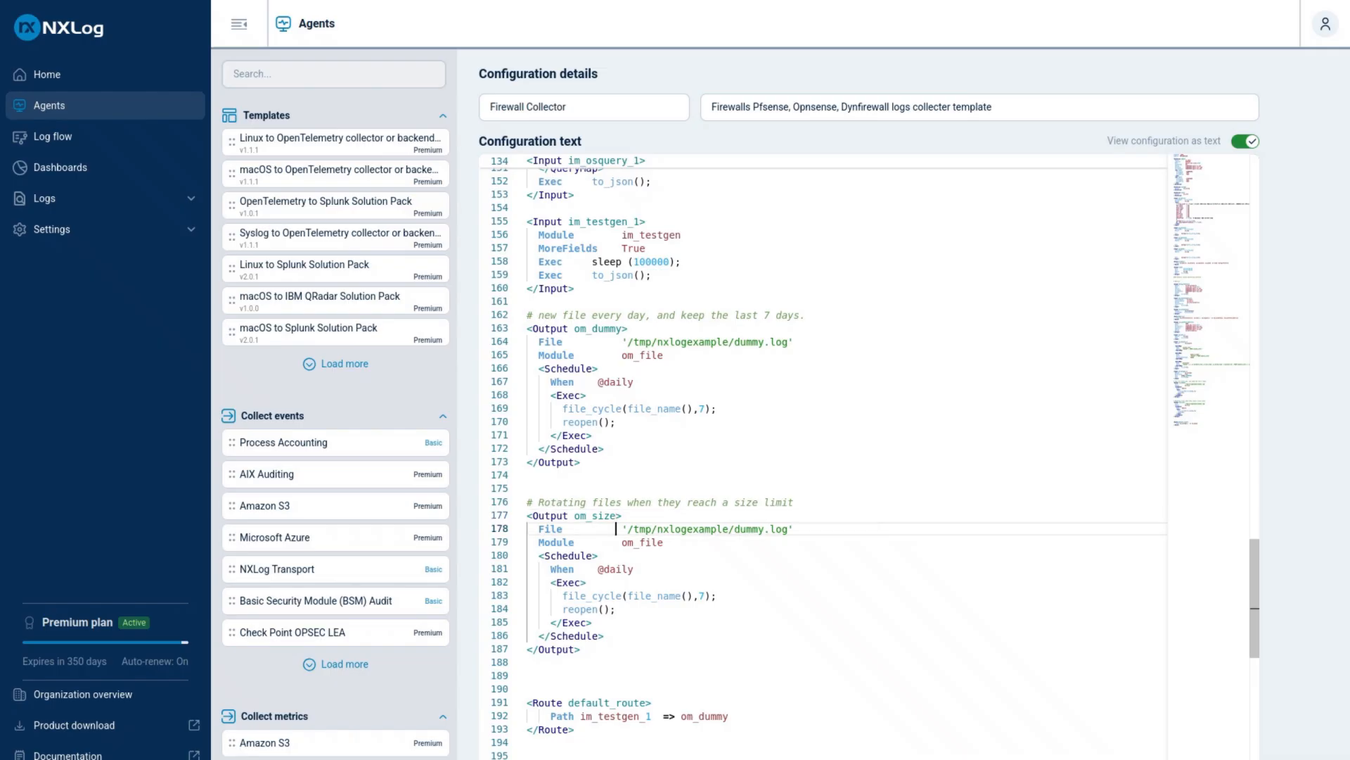
{"action": "key", "text": "Left"}
{"action": "key", "text": "BackSpace"}
{"action": "key", "text": "BackSpace"}
{"action": "key", "text": "BackSpace"}
{"action": "key", "text": "BackSpace"}
{"action": "type", "text": "size"}
{"action": "key", "text": "Down"}
{"action": "key", "text": "Down"}
{"action": "key", "text": "Down"}
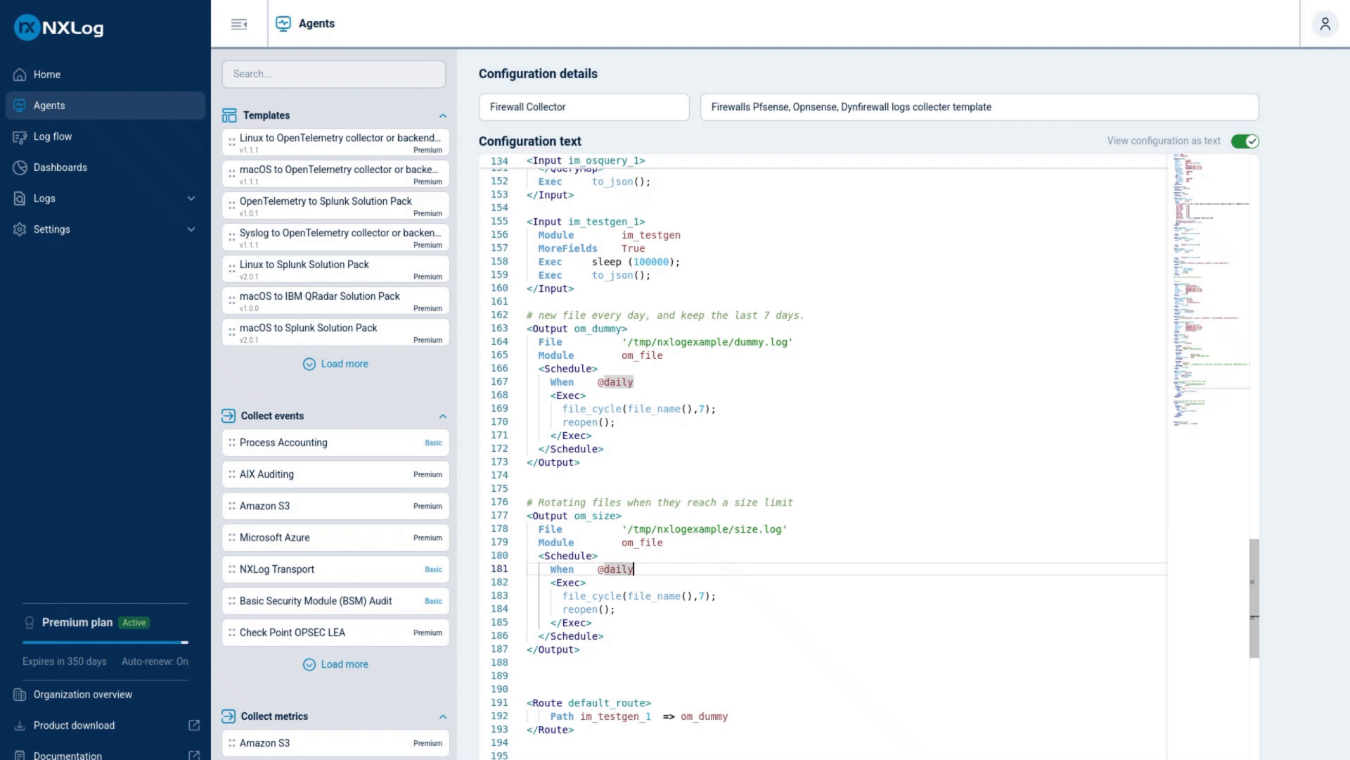
{"action": "key", "text": "BackSpace"}
{"action": "key", "text": "BackSpace"}
{"action": "key", "text": "BackSpace"}
{"action": "key", "text": "BackSpace"}
{"action": "key", "text": "BackSpace"}
{"action": "key", "text": "BackSpace"}
{"action": "key", "text": "BackSpace"}
{"action": "key", "text": "BackSpace"}
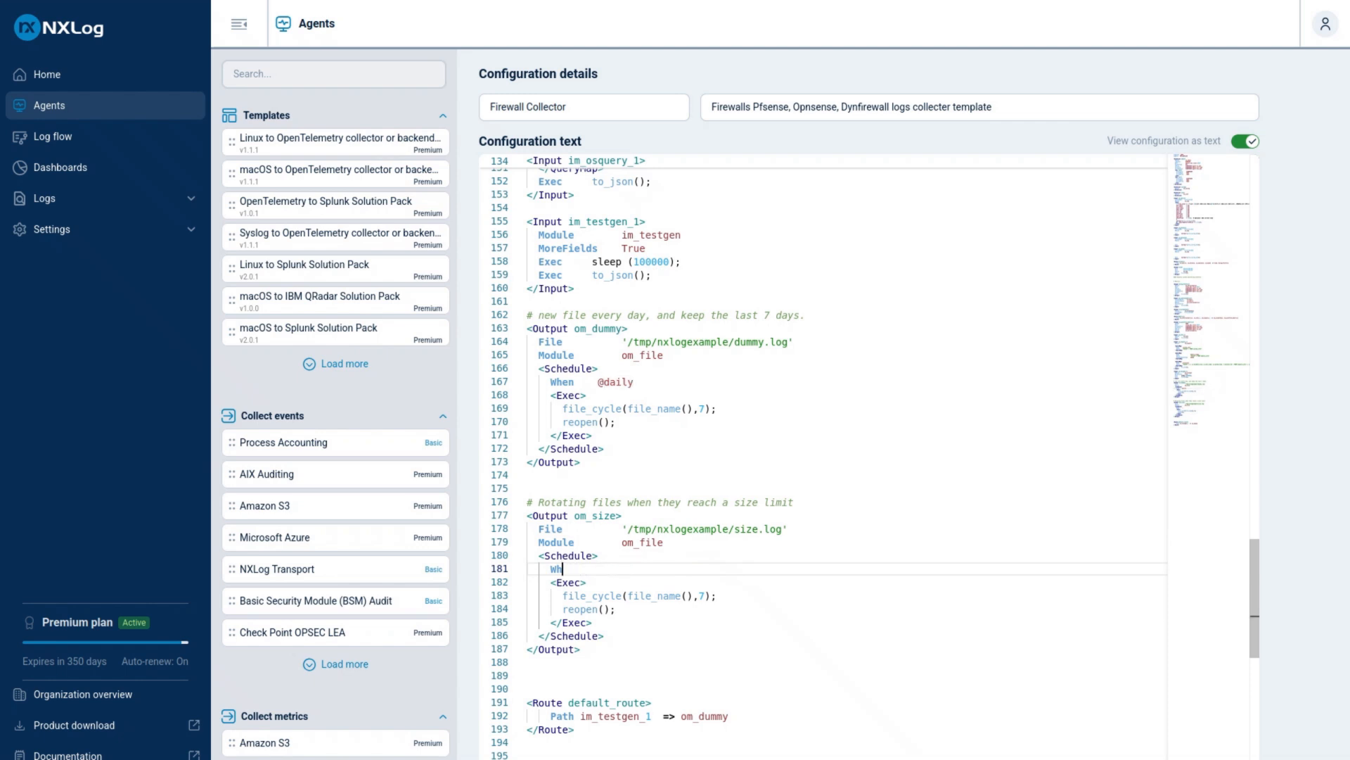
{"action": "type", "text": "Ev"}
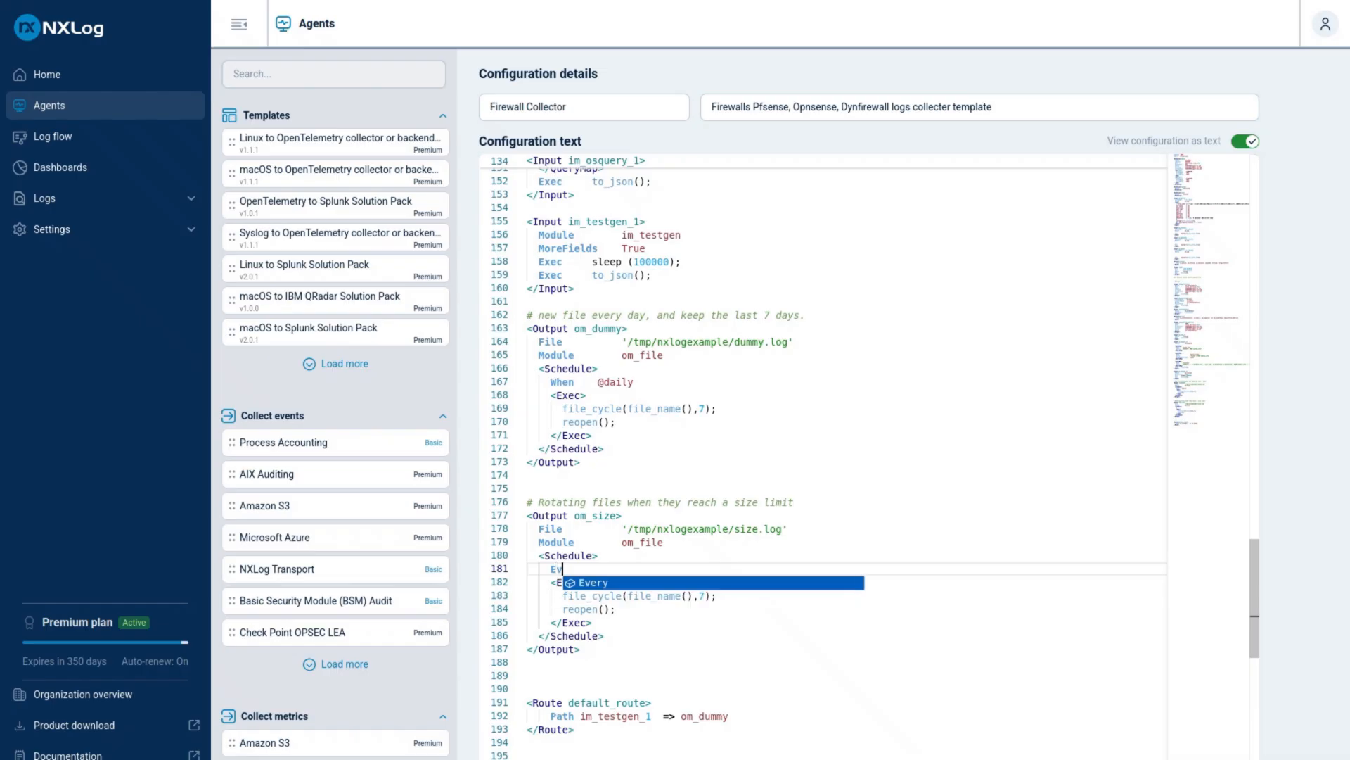
{"action": "type", "text": "ery 10"}
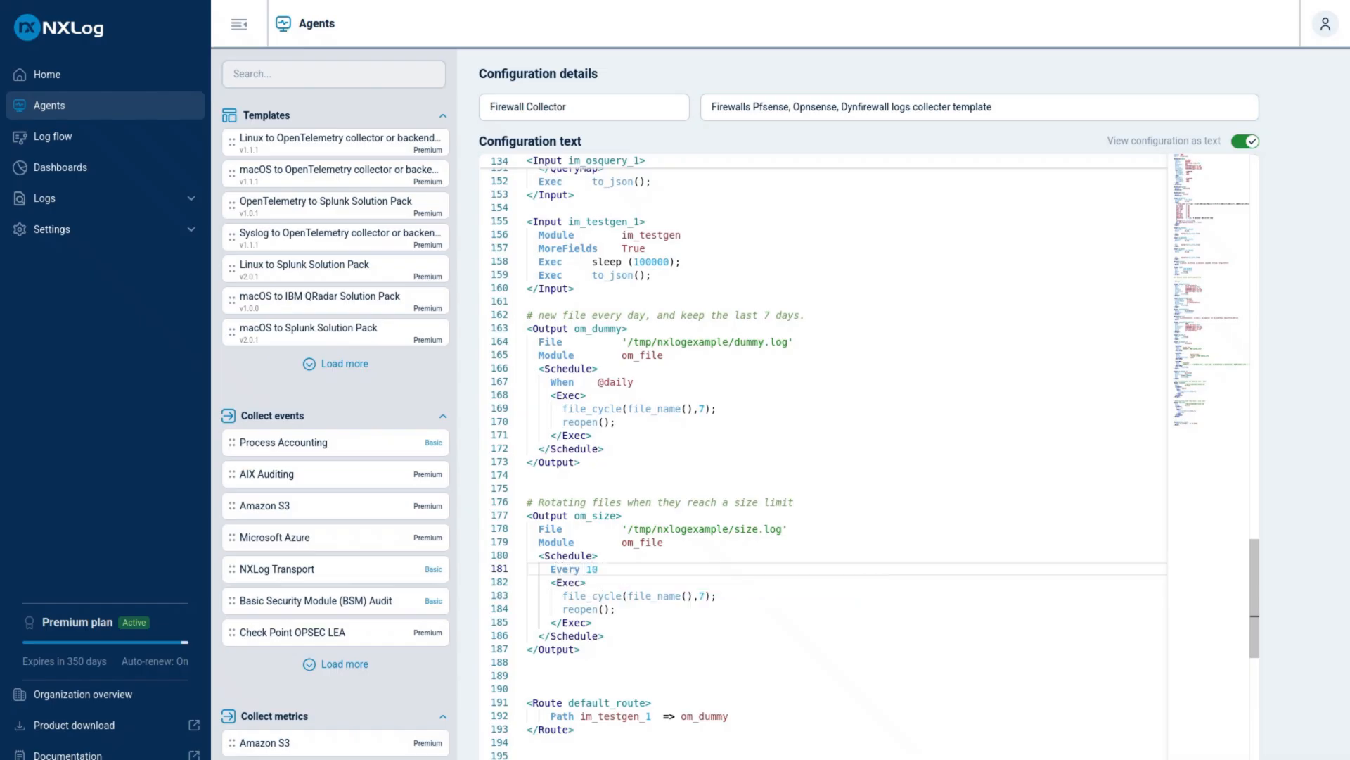
{"action": "type", "text": " sec"}
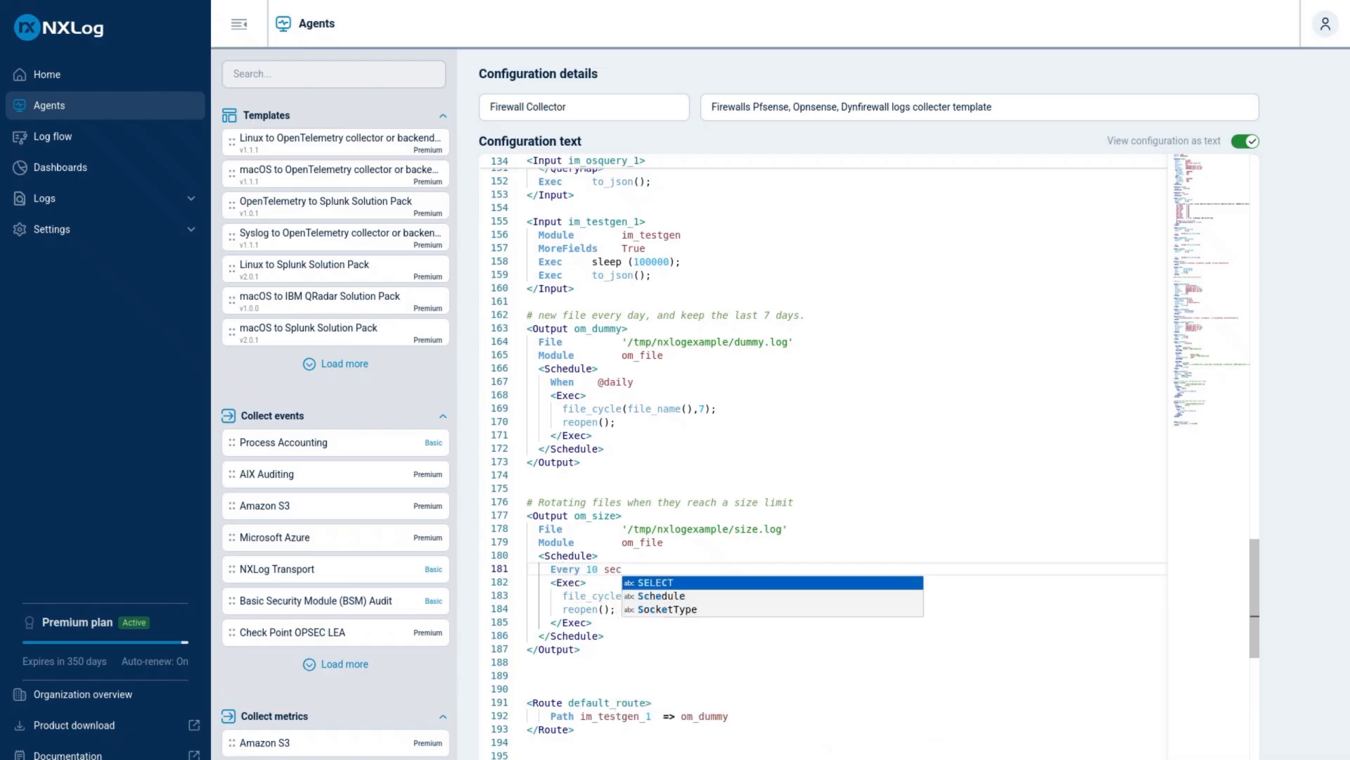
{"action": "type", "text": "s"}
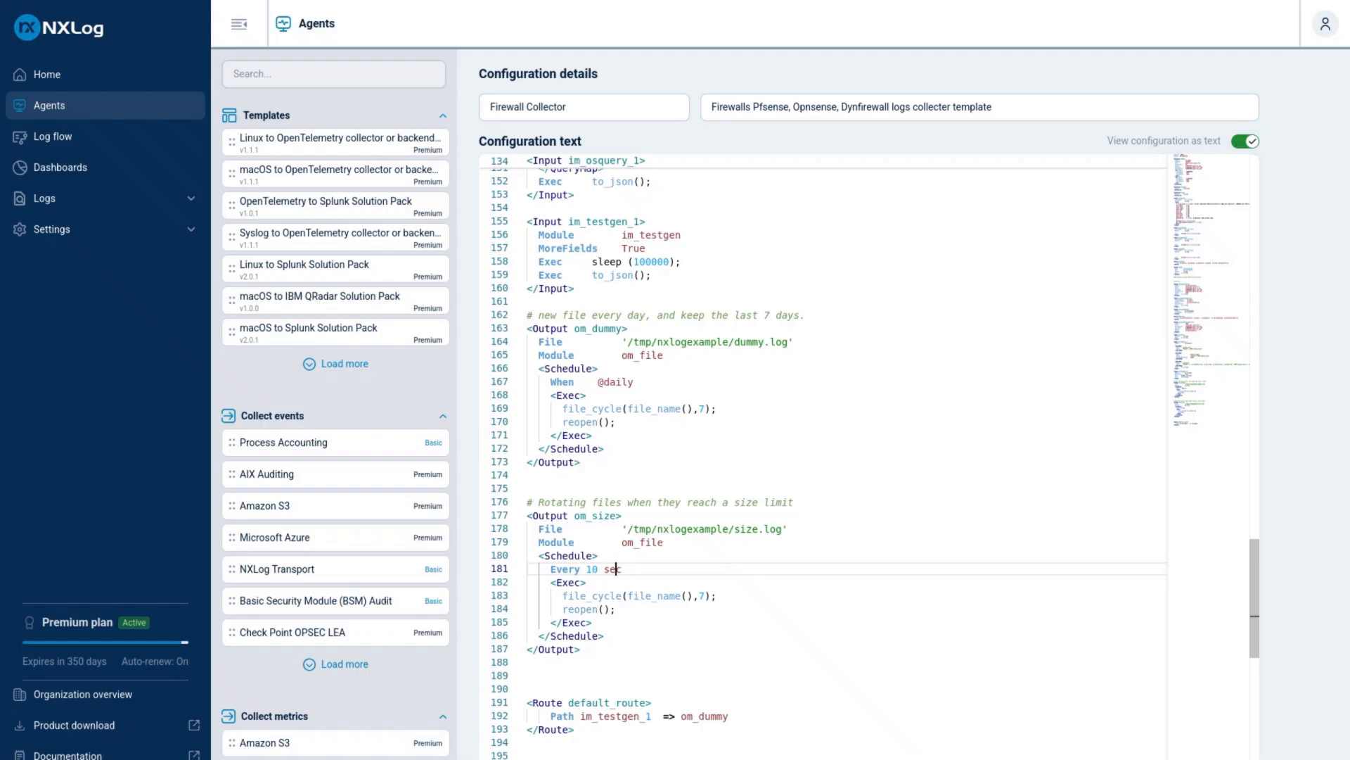
{"action": "key", "text": "BackSpace"}
{"action": "key", "text": "BackSpace"}
{"action": "type", "text": "5"}
- Delete the file_cycle(file_name(),7); call from om_size's Exec block and add blank lines above reopen();
{"action": "key", "text": "Down"}
{"action": "key", "text": "Down"}
{"action": "key", "text": "shift+Down"}
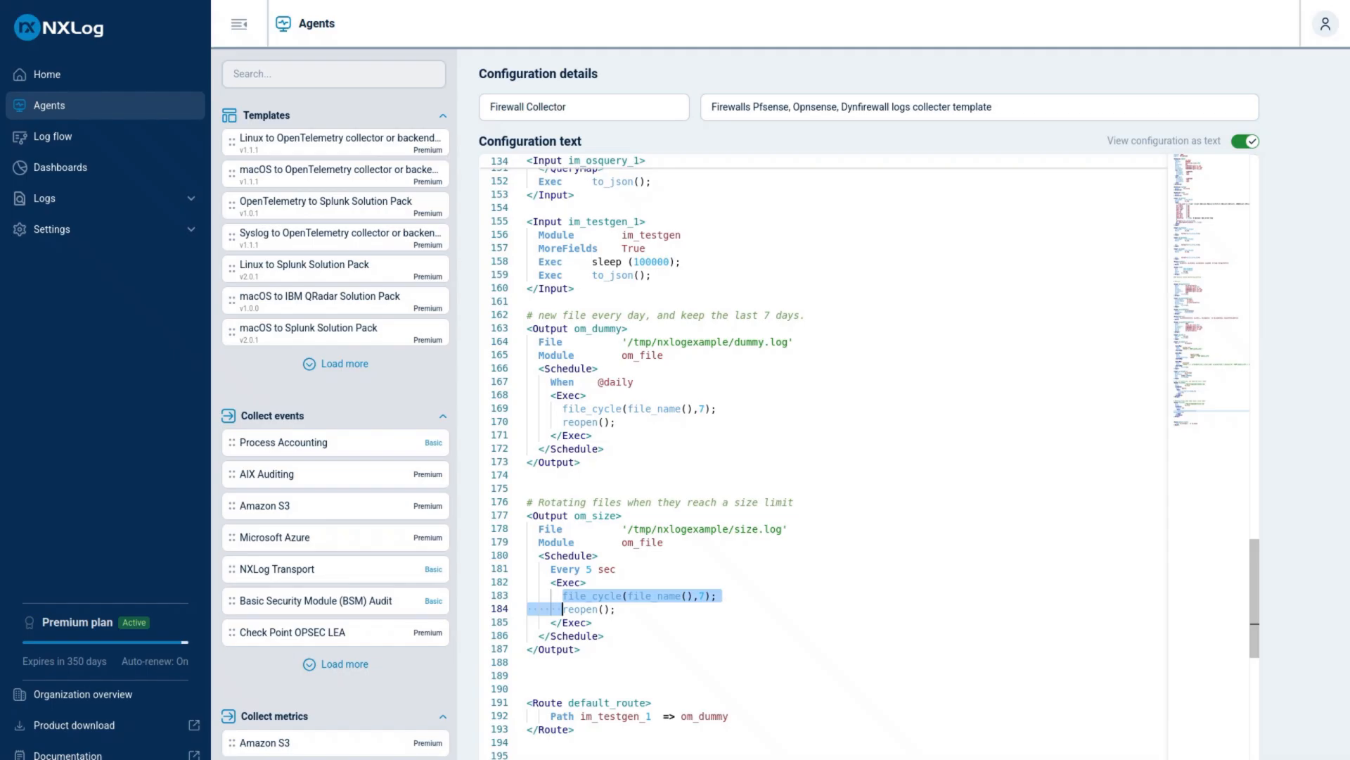
{"action": "key", "text": "shift+Up"}
{"action": "key", "text": "shift+End"}
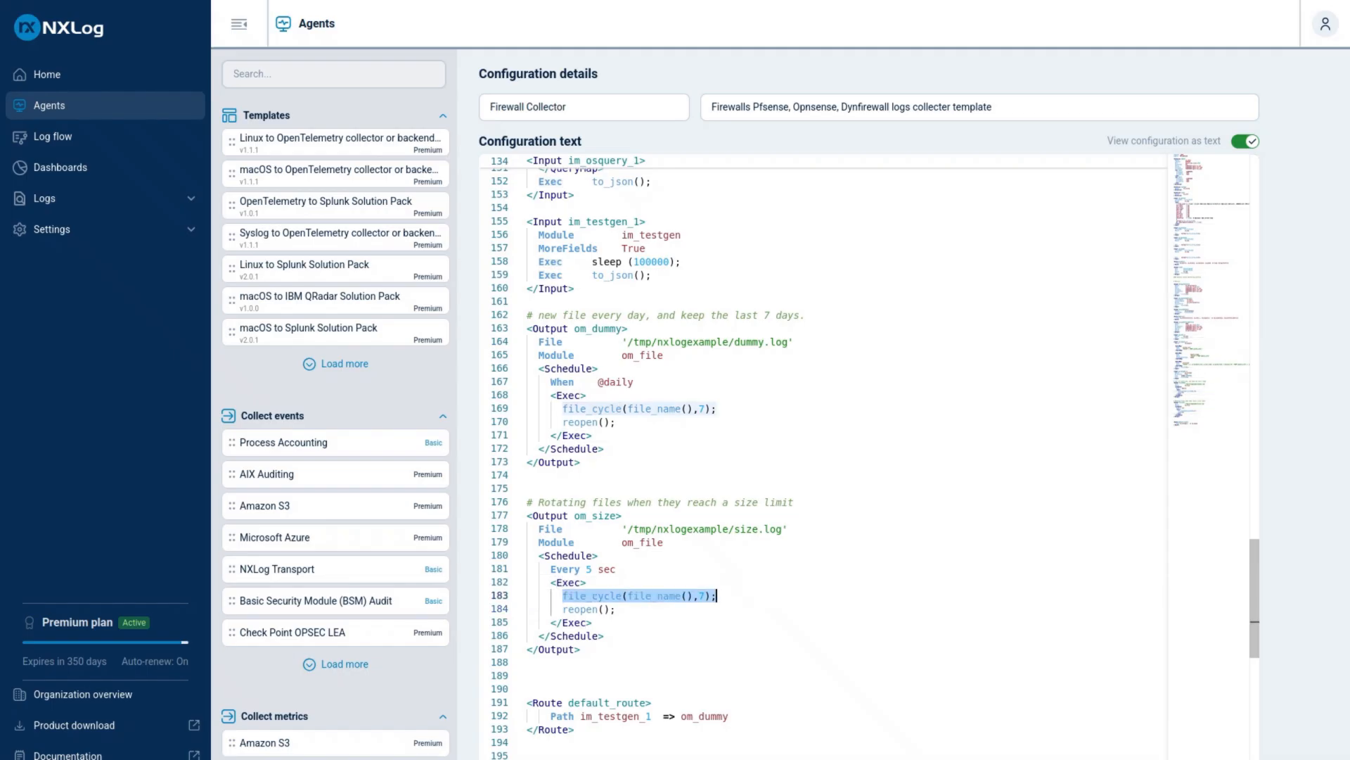
{"action": "key", "text": "BackSpace"}
{"action": "key", "text": "Return"}
{"action": "key", "text": "Return"}
{"action": "key", "text": "Return"}
{"action": "key", "text": "Up"}
{"action": "key", "text": "Up"}
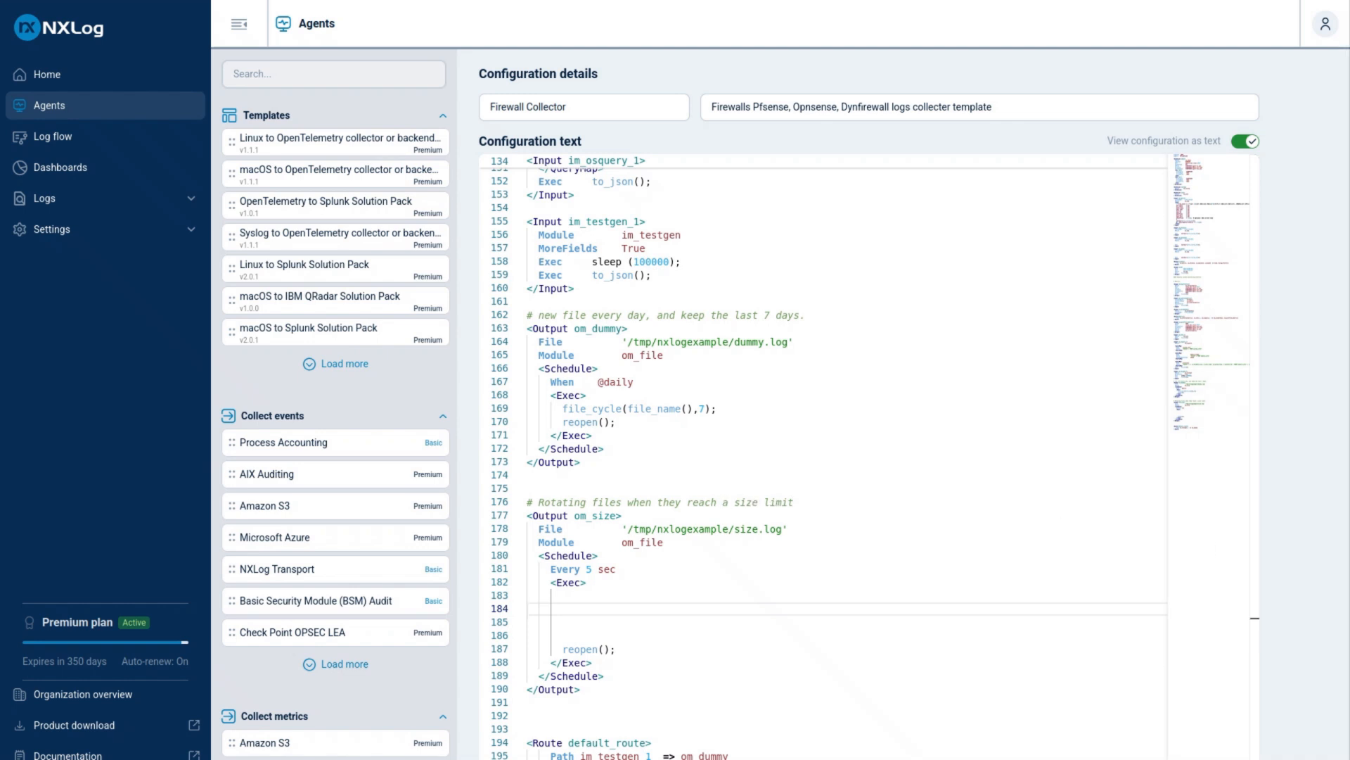
- Add an if (file_size(file_name()) >= 1M) condition to om_size's Exec block that runs file_cycle(file_name()); and reopen();
{"action": "left_click", "coordinate": [608, 592]}
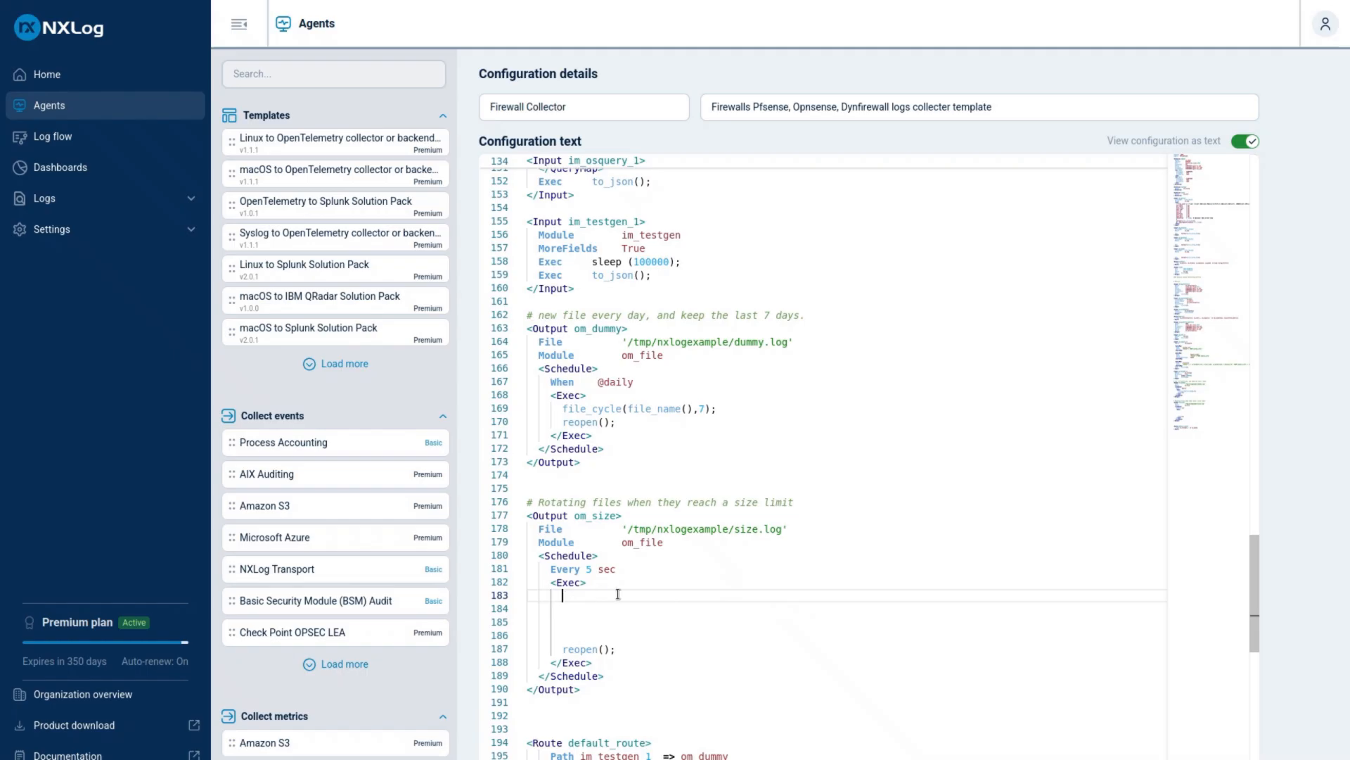
{"action": "type", "text": "if (file_size(file_name()) >= 1M) { file_cycle(file_name()); reopen(); }"}
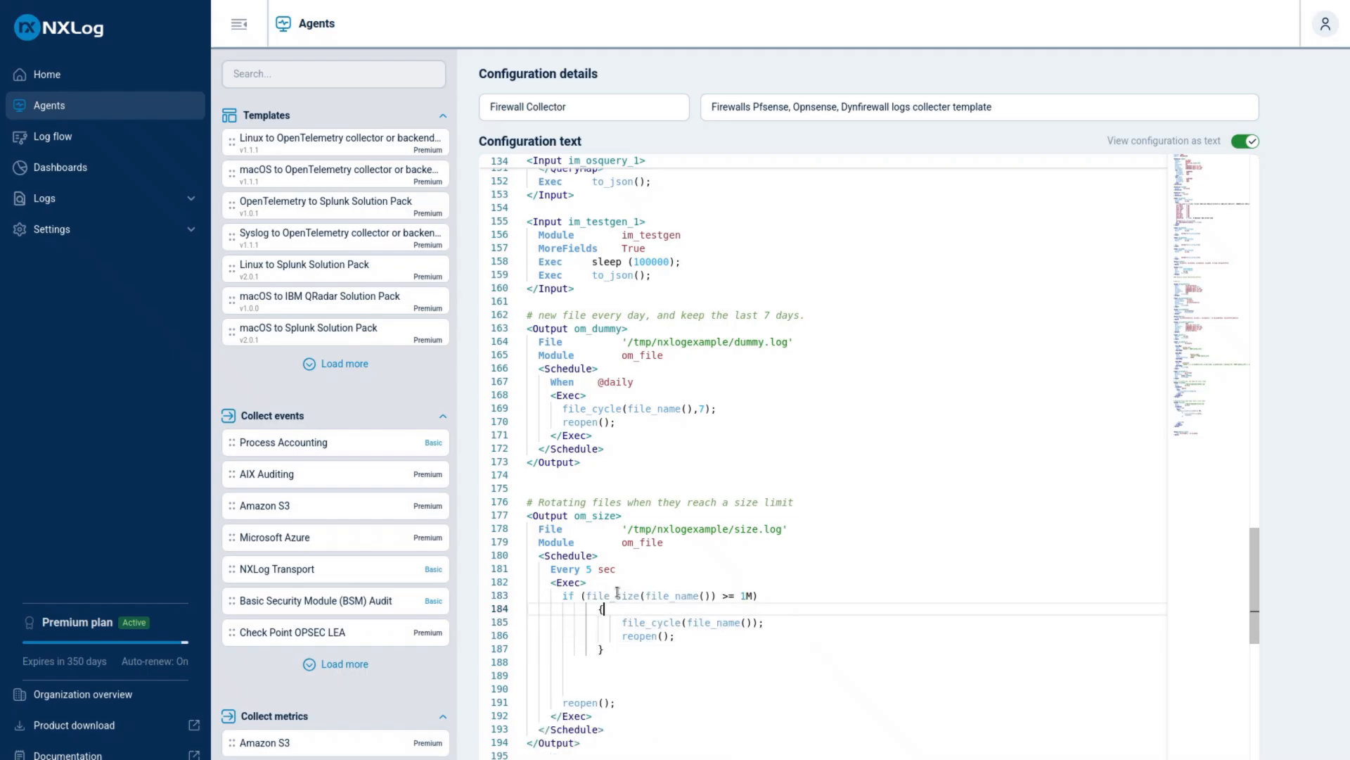
- Delete the surplus blank lines and the leftover reopen(); line below the if block in om_size
{"action": "key", "text": "Down"}
{"action": "key", "text": "Delete"}
{"action": "key", "text": "Delete"}
{"action": "key", "text": "Delete"}
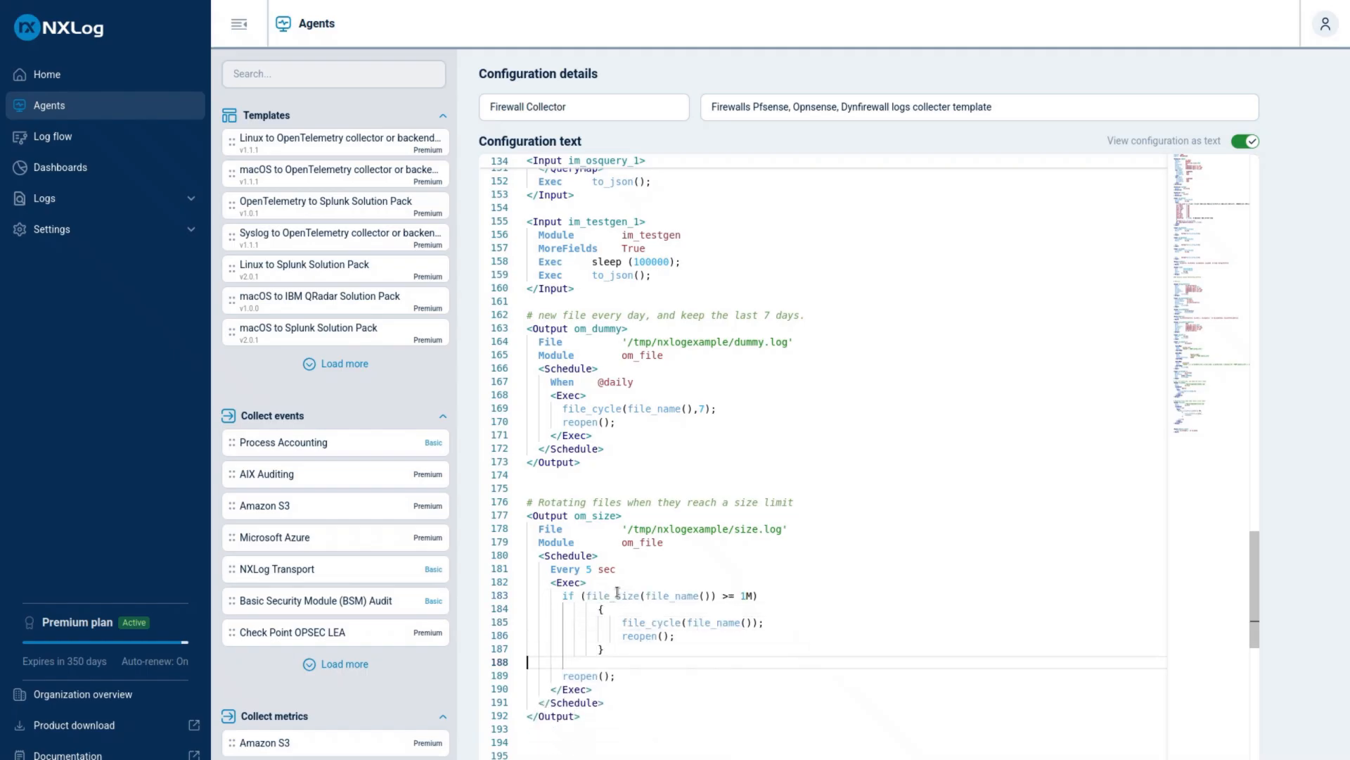
{"action": "key", "text": "shift+End"}
{"action": "key", "text": "Delete"}
{"action": "key", "text": "Up"}
{"action": "key", "text": "Up"}
{"action": "key", "text": "Up"}
{"action": "key", "text": "Up"}
{"action": "key", "text": "Up"}
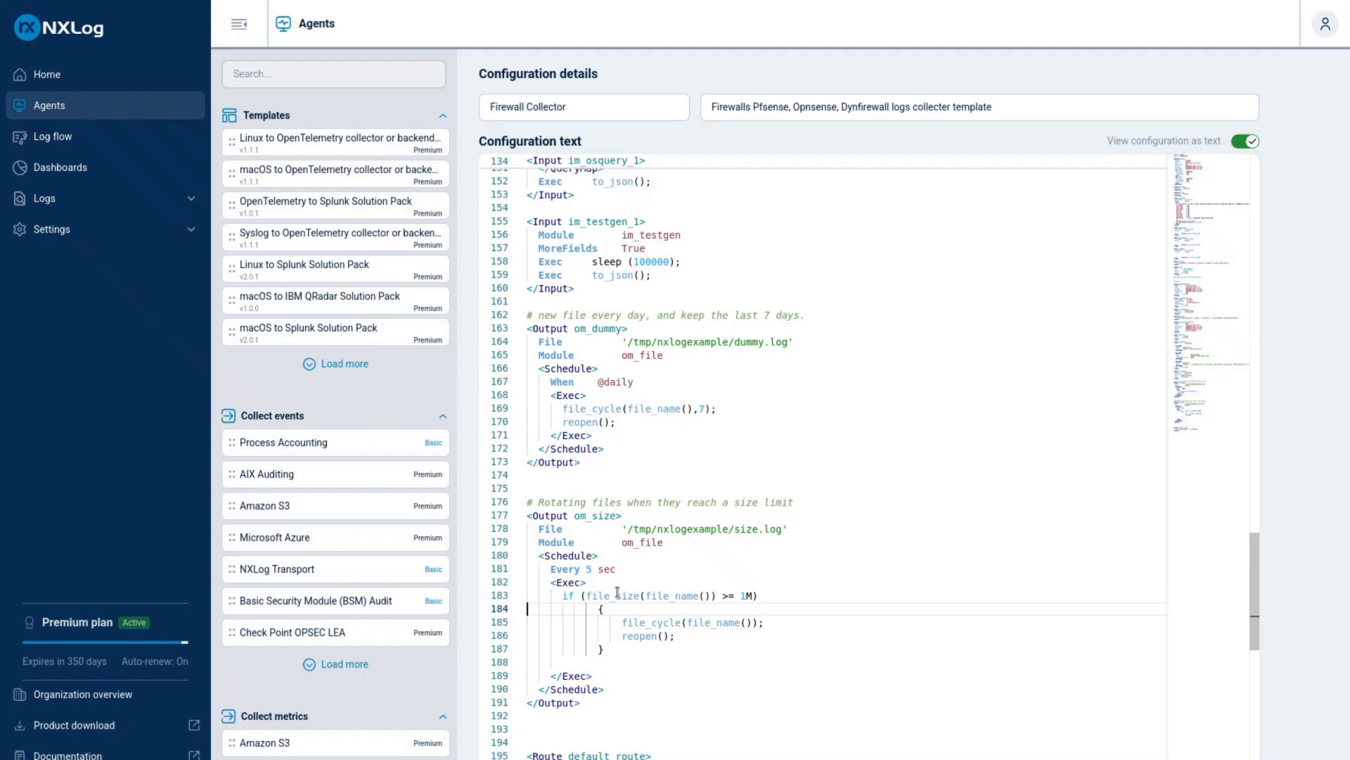
- Examine om_size's file size condition, file_cycle call, size limit and schedule interval
{"action": "double_click", "coordinate": [568, 596]}
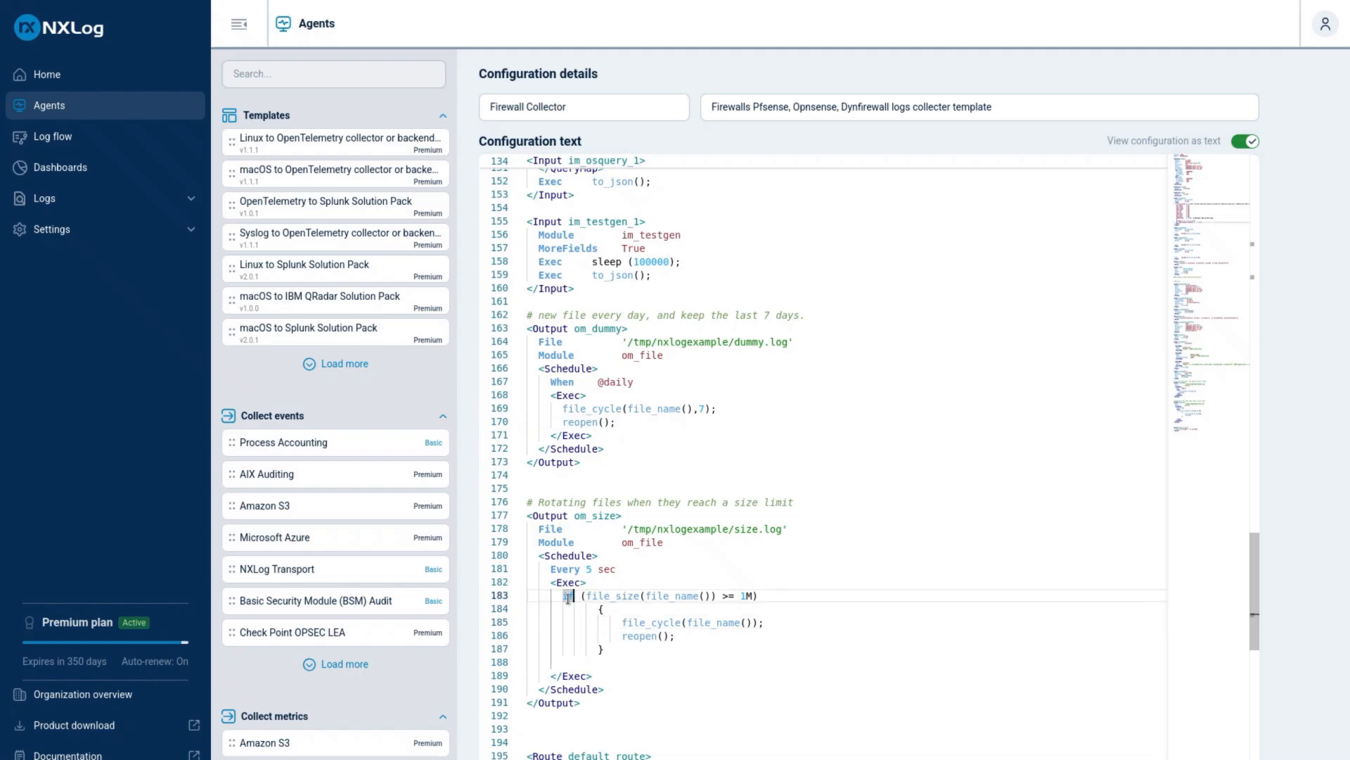
{"action": "left_click_drag", "start_coordinate": [587, 596], "coordinate": [635, 595]}
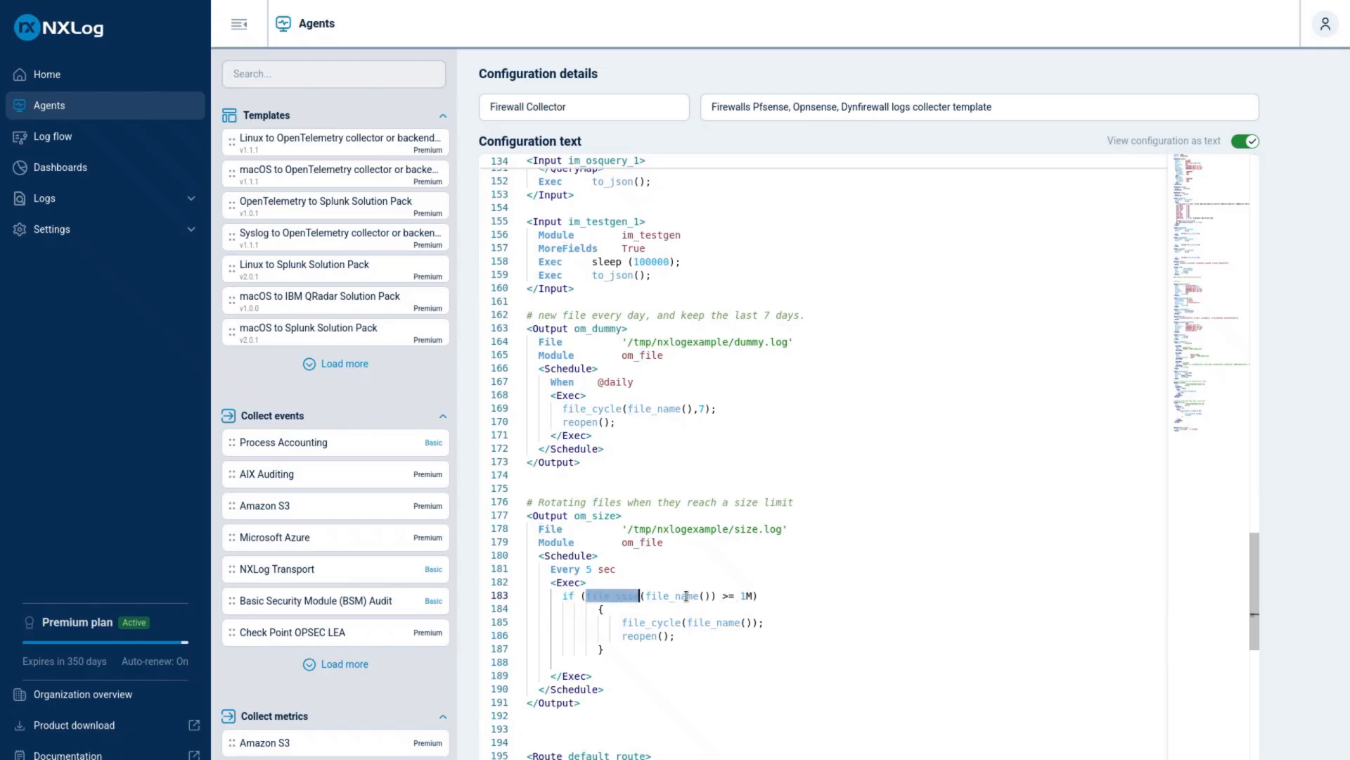
{"action": "left_click_drag", "start_coordinate": [622, 625], "coordinate": [681, 624]}
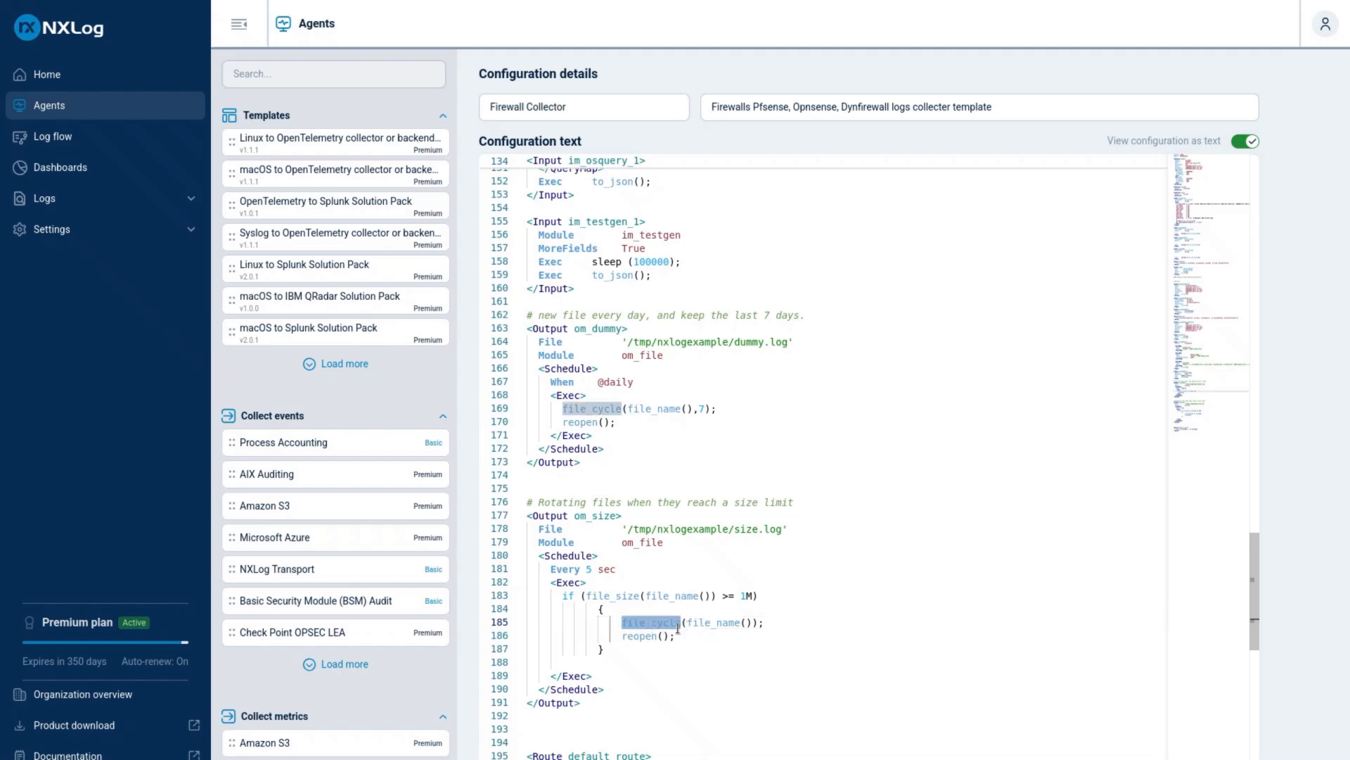
{"action": "left_click", "coordinate": [678, 626]}
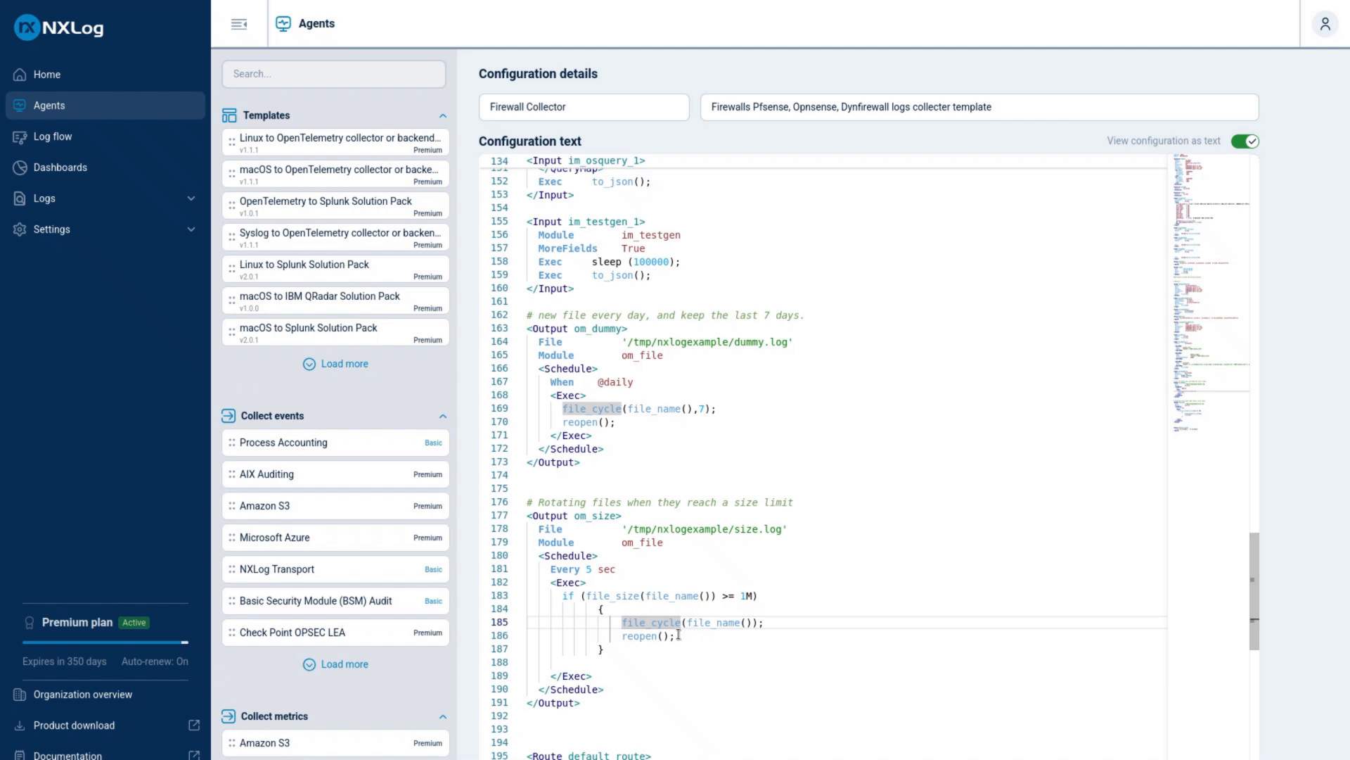
{"action": "left_click_drag", "start_coordinate": [735, 595], "coordinate": [759, 595]}
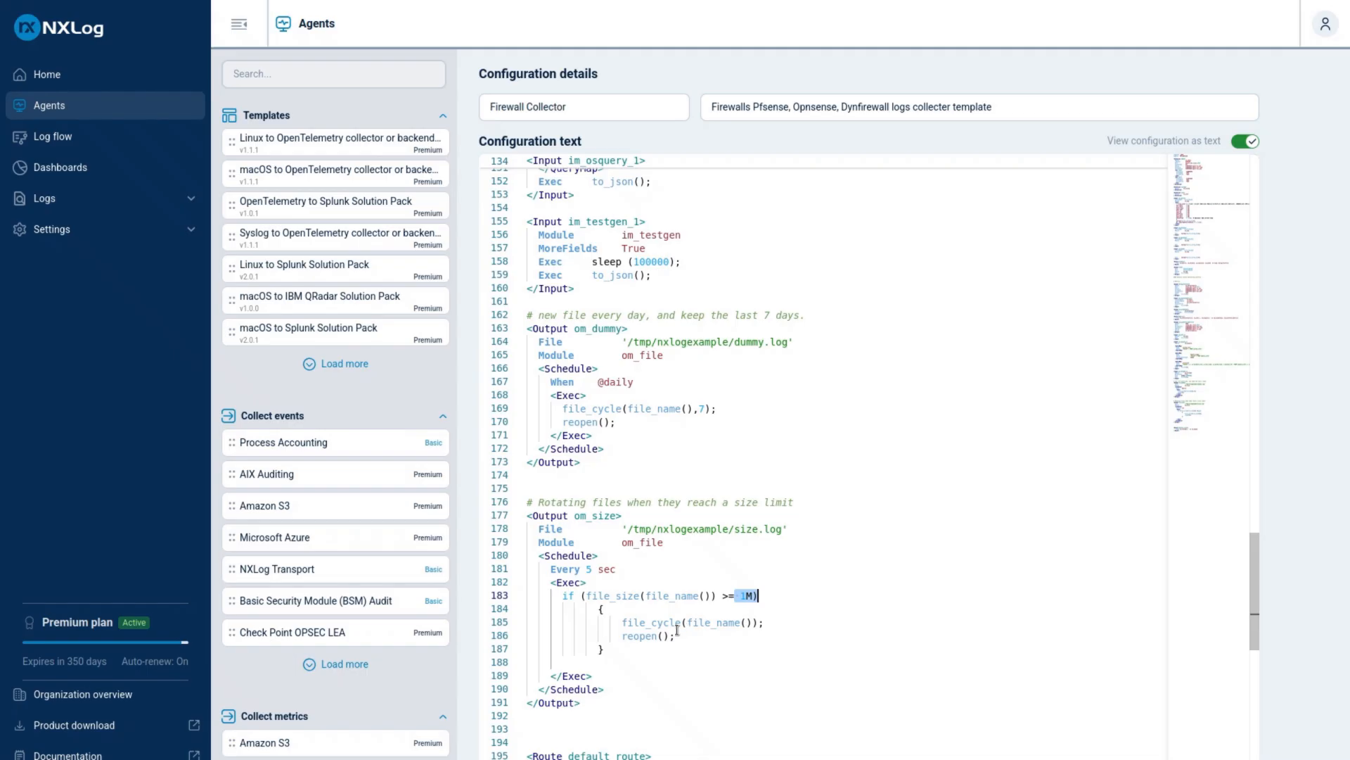
{"action": "left_click_drag", "start_coordinate": [552, 571], "coordinate": [622, 570]}
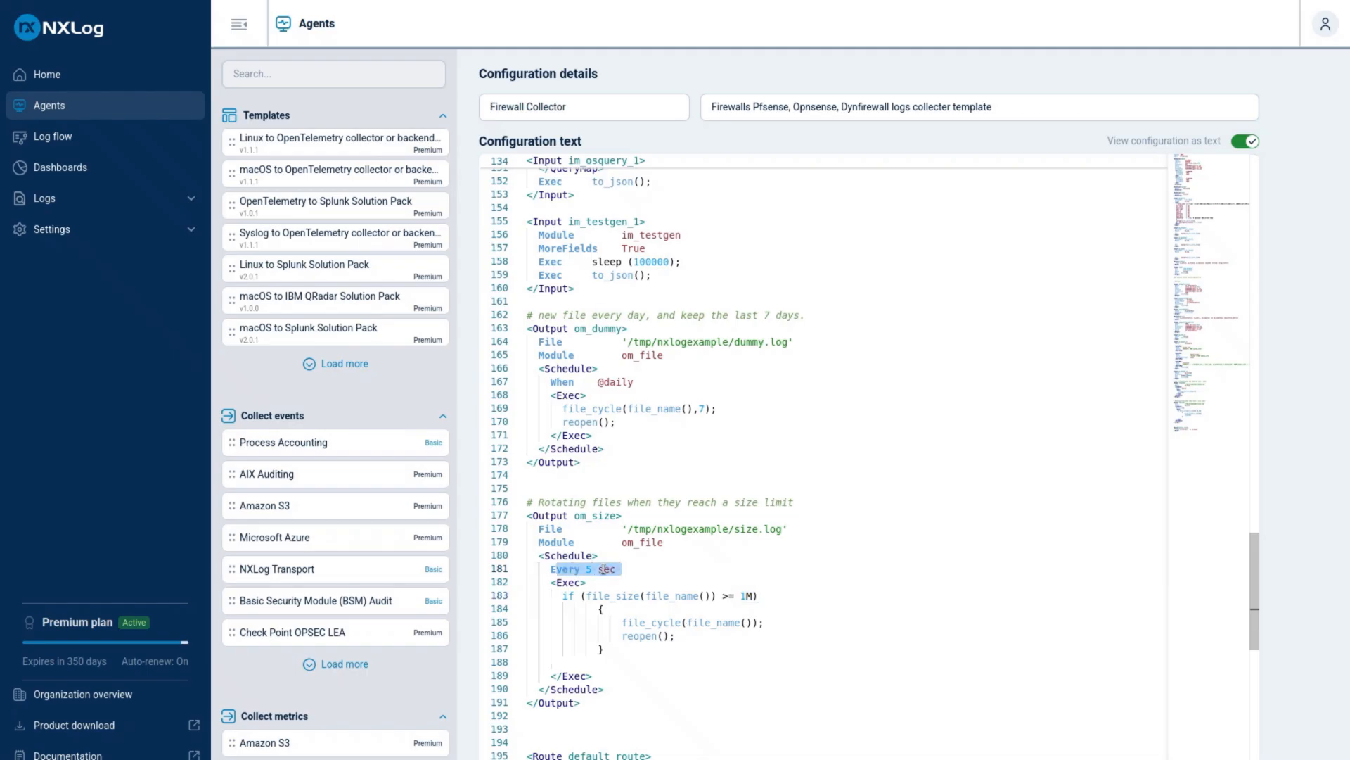
{"action": "left_click", "coordinate": [599, 569]}
- Remove the remaining blank line between the if block's closing brace and </Exec> in om_size
{"action": "left_click", "coordinate": [597, 648]}
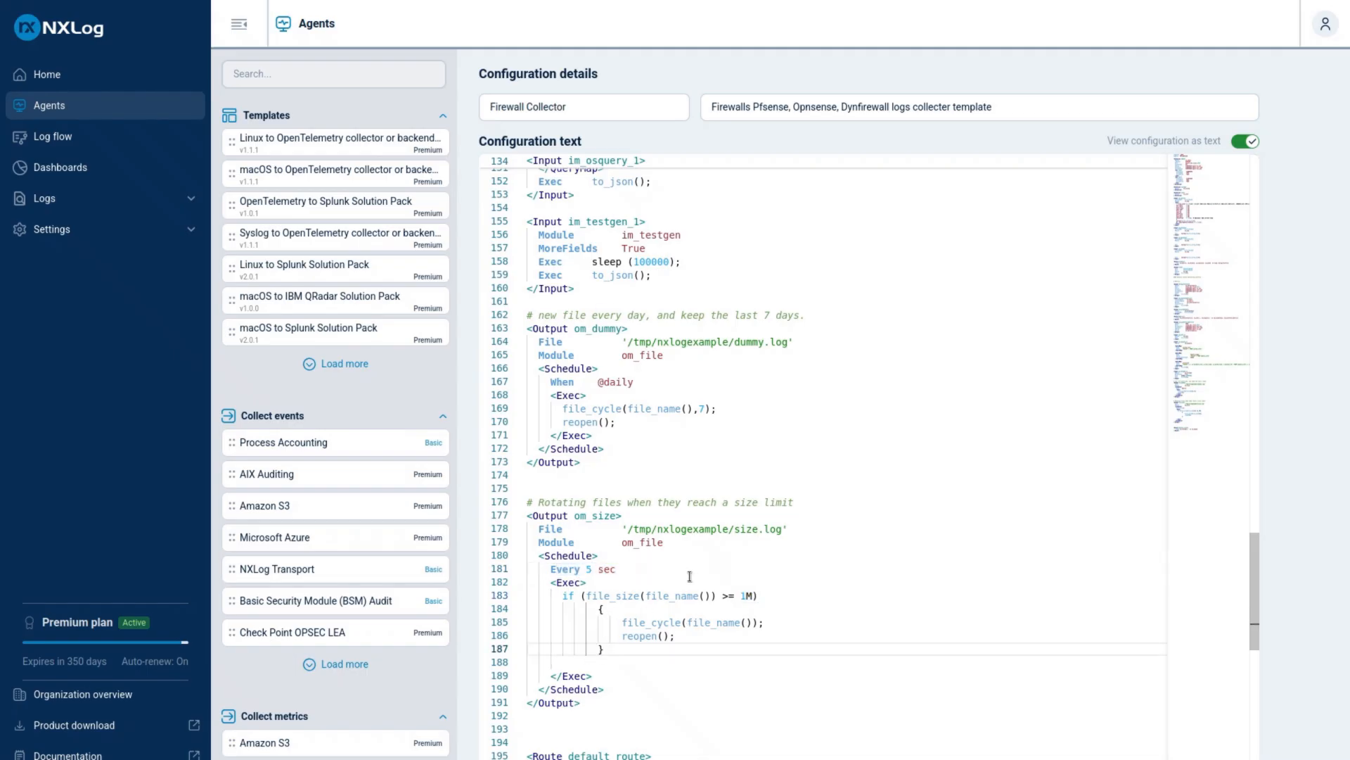
{"action": "key", "text": "Down"}
{"action": "key", "text": "shift+Down"}
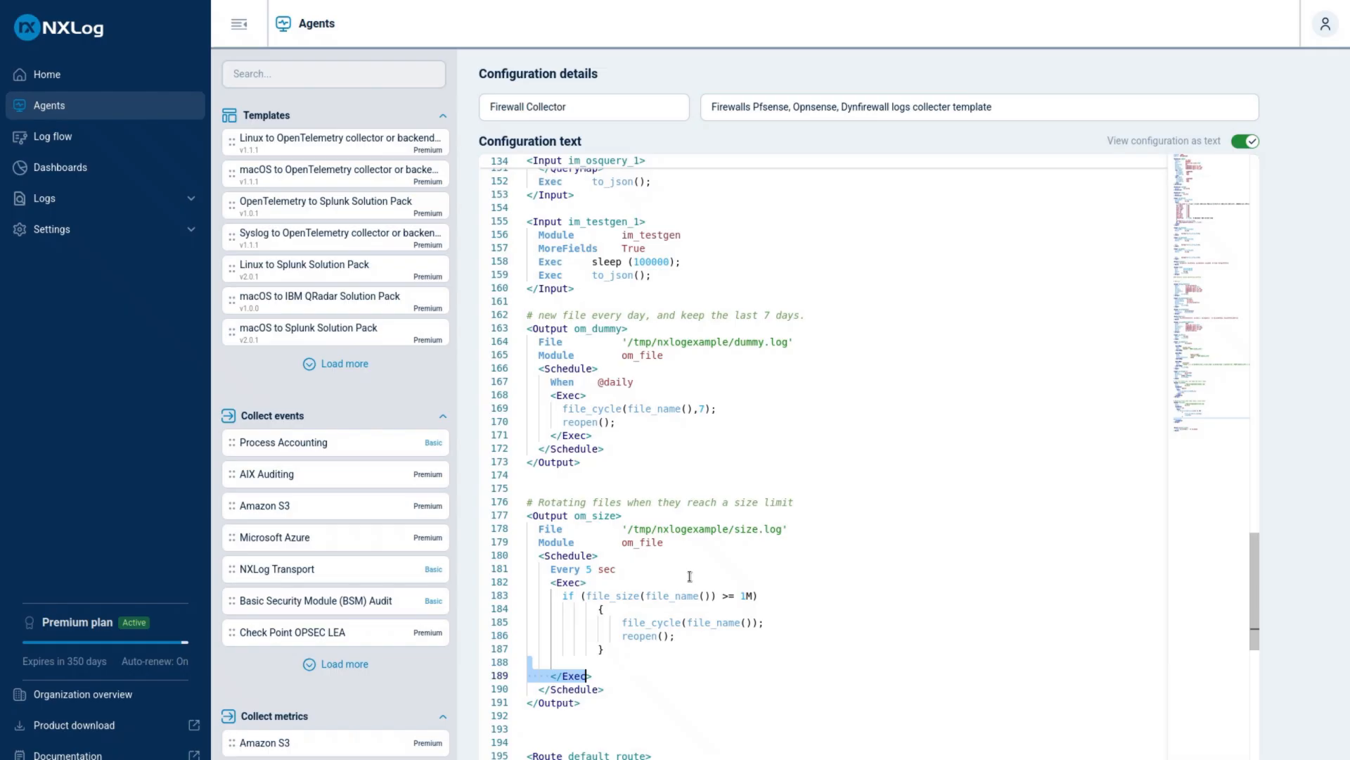
{"action": "key", "text": "Up"}
{"action": "key", "text": "Down"}
{"action": "key", "text": "Delete"}
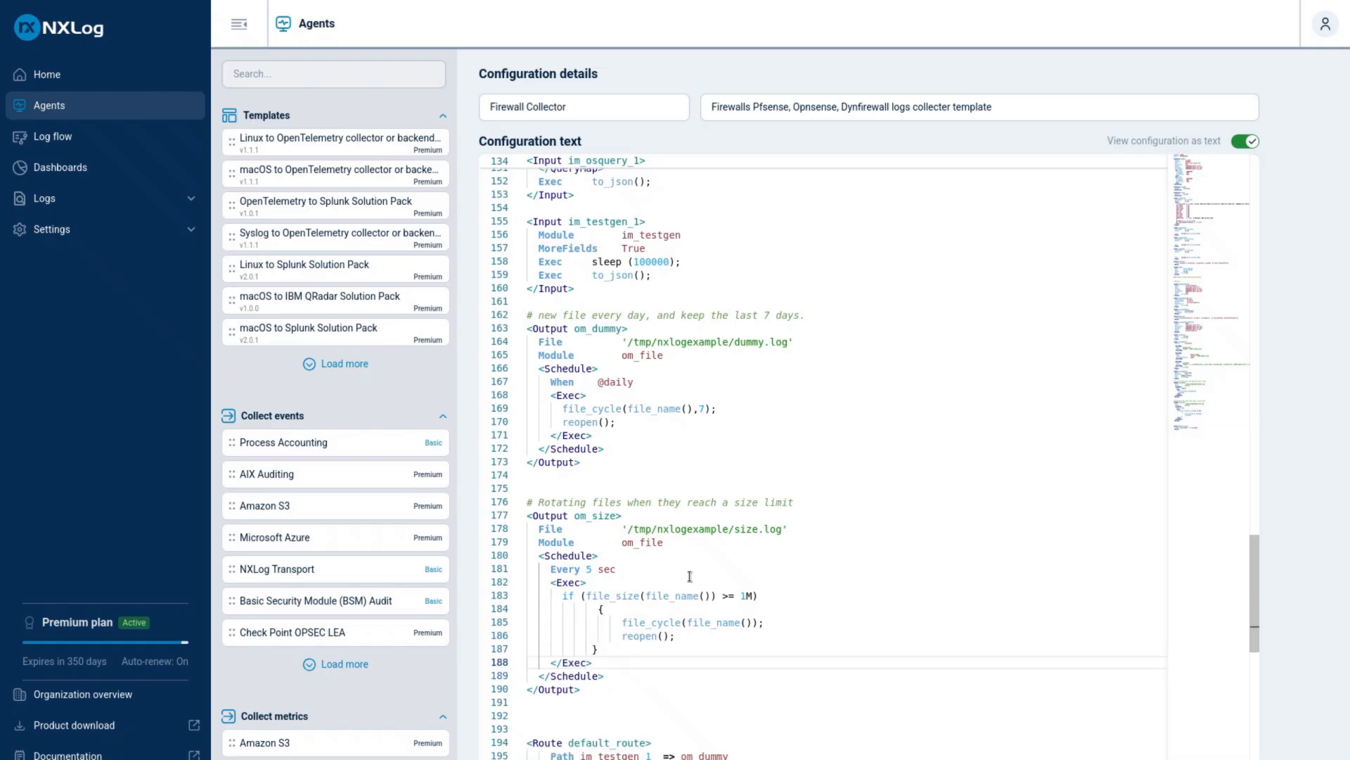
- Copy the om_size output name and add it after om_dummy in the default_route path, separated by a comma
{"action": "double_click", "coordinate": [577, 515]}
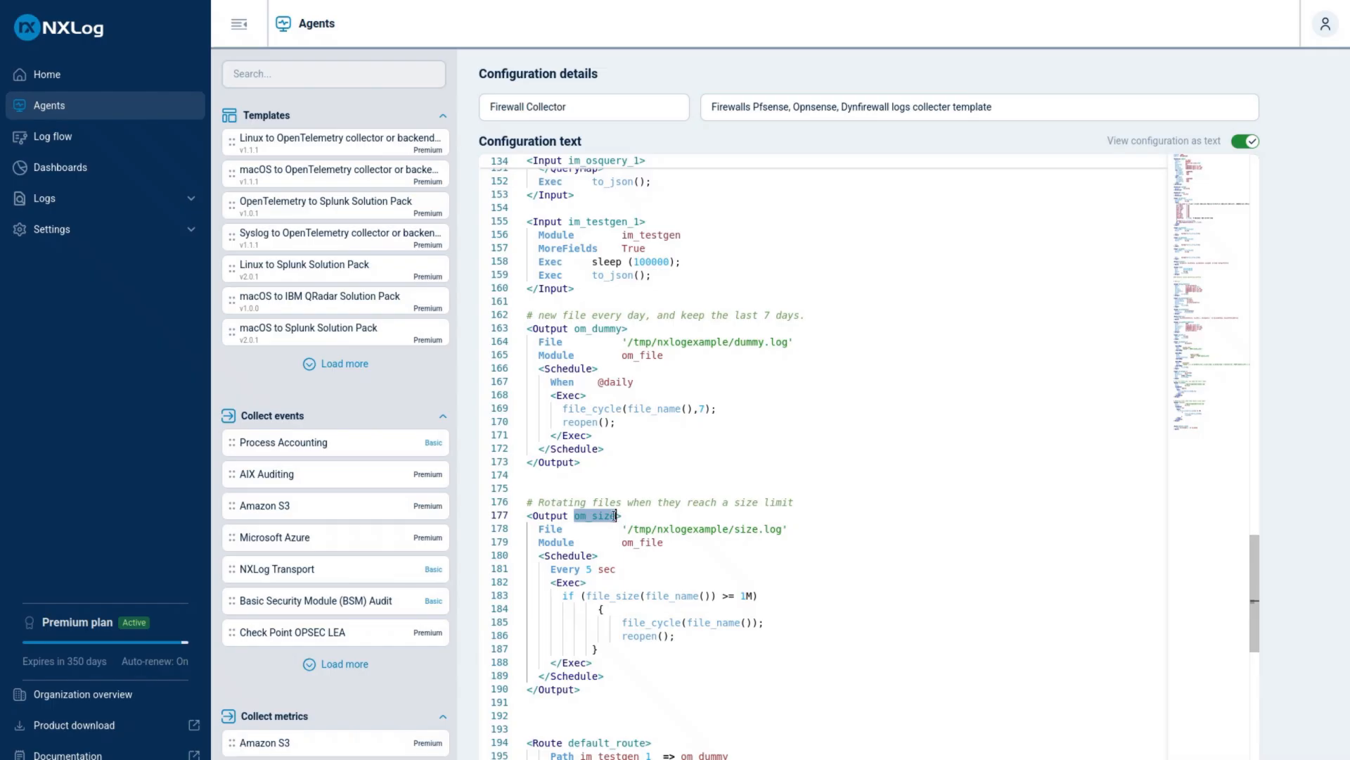
{"action": "right_click", "coordinate": [607, 517]}
{"action": "left_click", "coordinate": [665, 570]}
{"action": "scroll", "coordinate": [669, 512], "scroll_direction": "down", "scroll_amount": 3}
{"action": "left_click", "coordinate": [742, 641]}
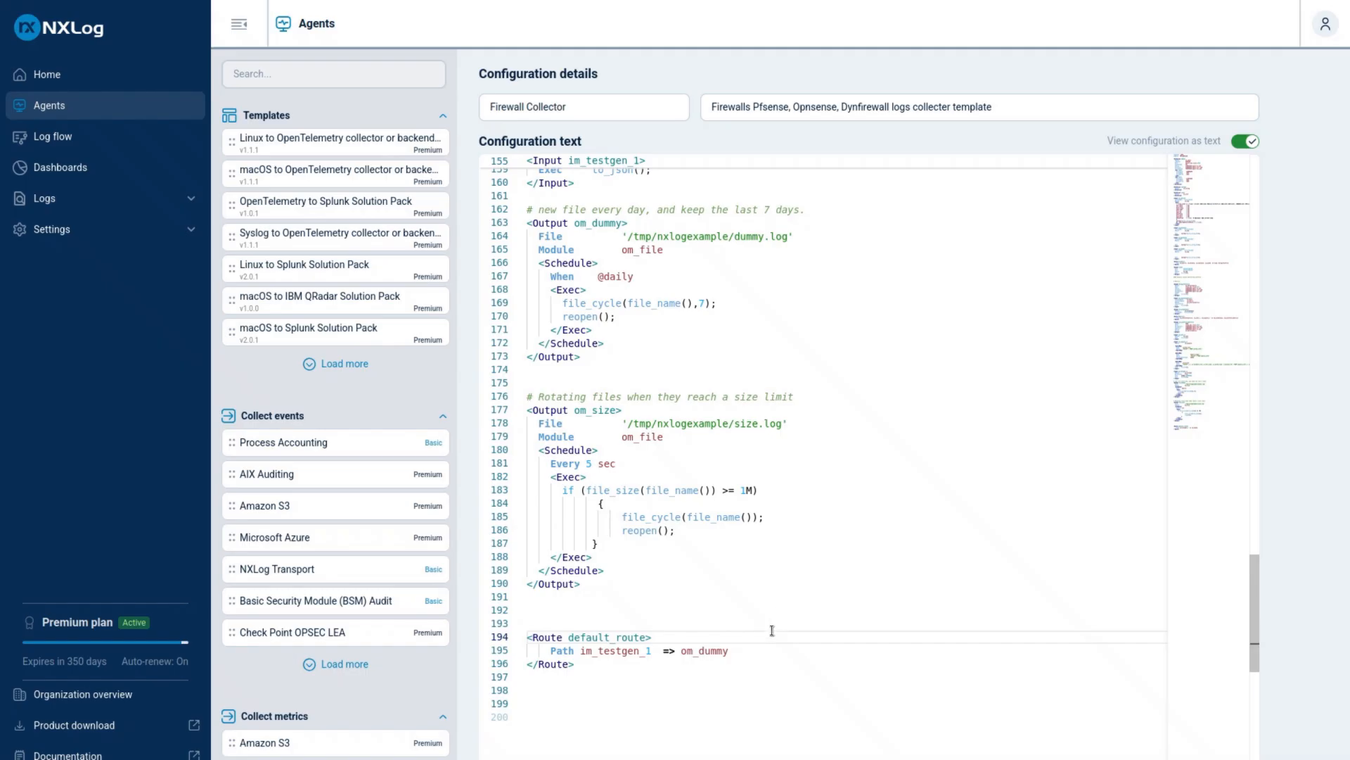
{"action": "left_click", "coordinate": [754, 650]}
{"action": "type", "text": ", "}
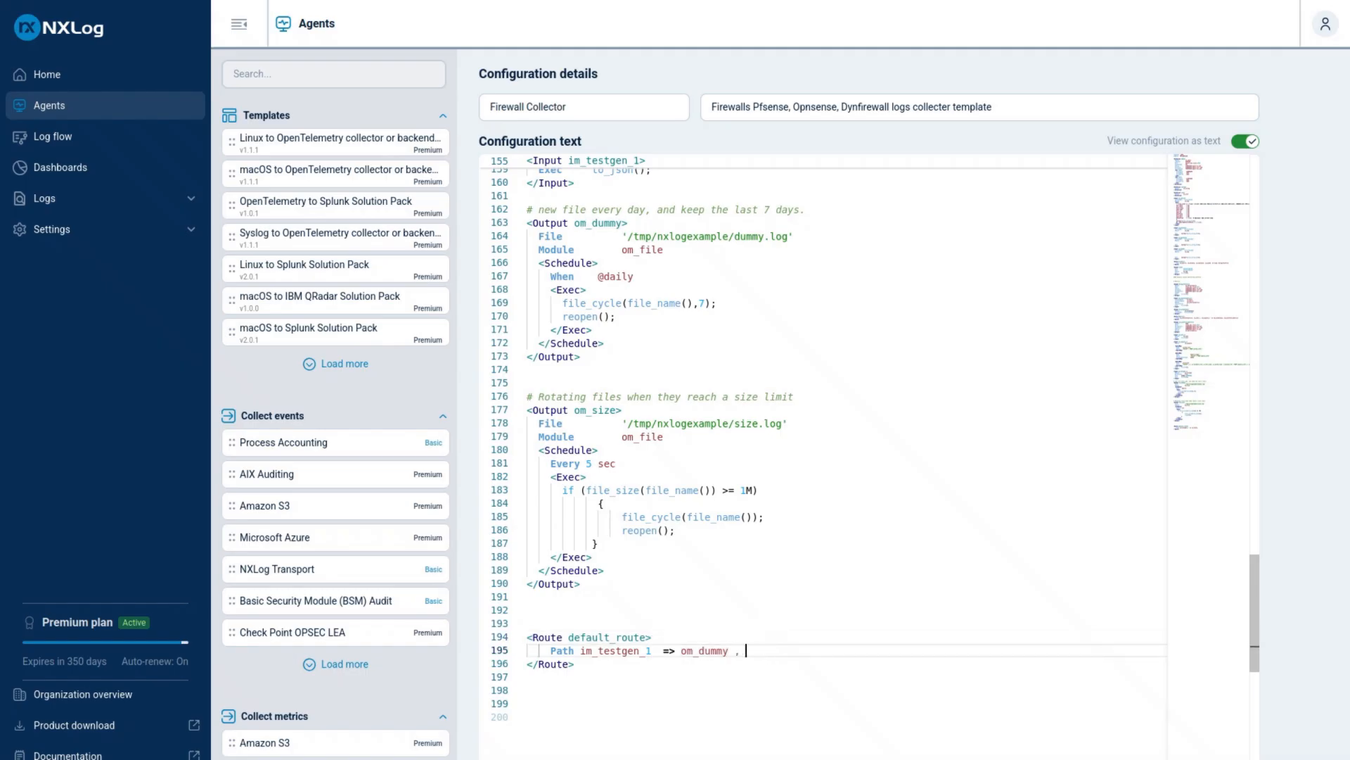
{"action": "type", "text": "om_size"}
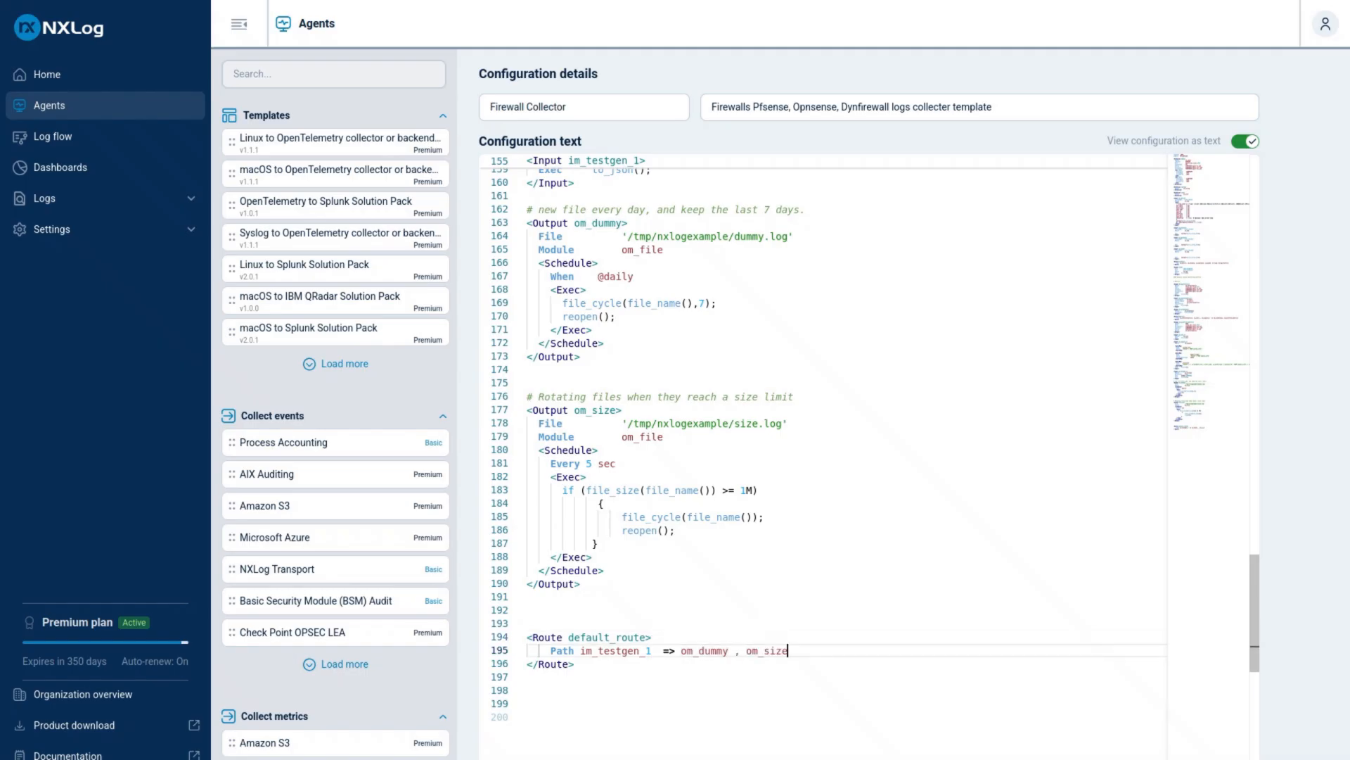
- Return to the visual configuration view, save the configuration and update the Firewall Collector agents
{"action": "left_click", "coordinate": [1241, 142]}
{"action": "scroll", "coordinate": [918, 589], "scroll_direction": "down", "scroll_amount": 5}
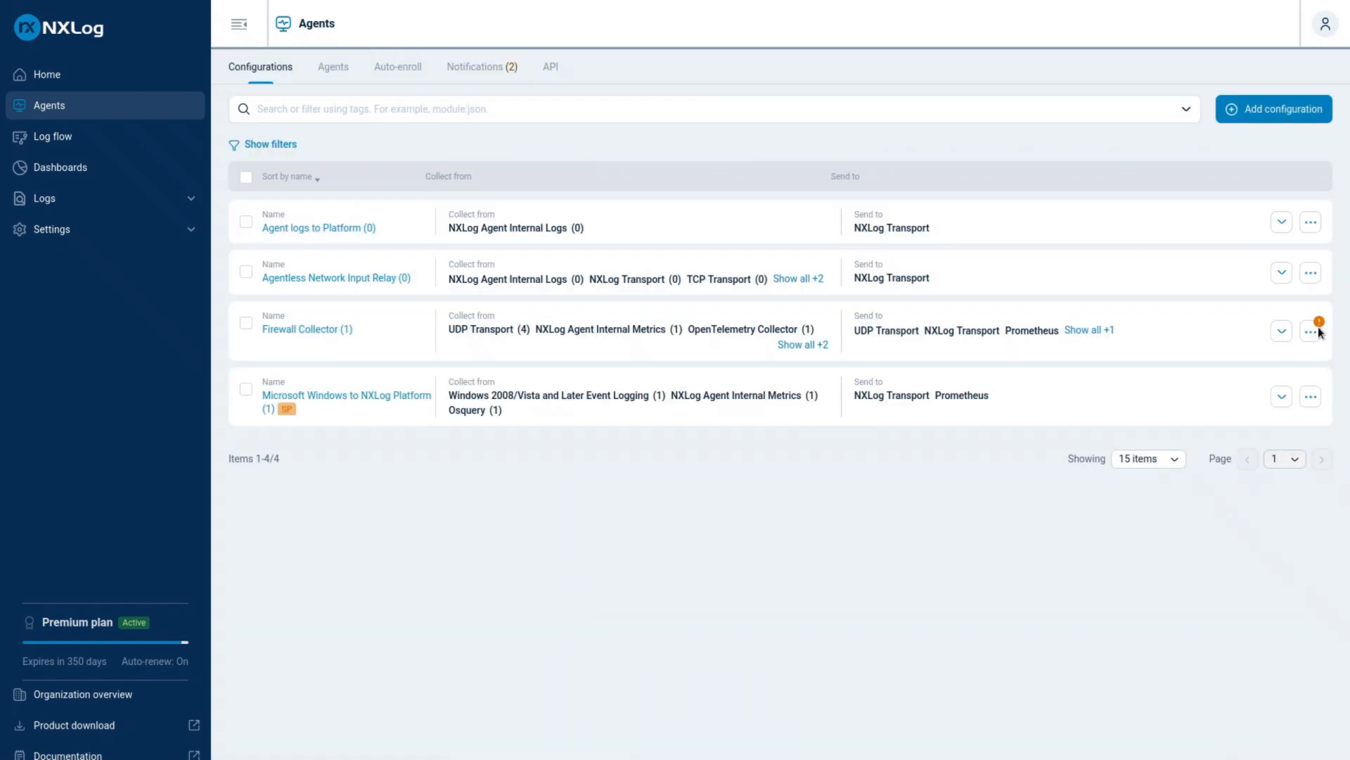
{"action": "left_click", "coordinate": [1312, 333]}
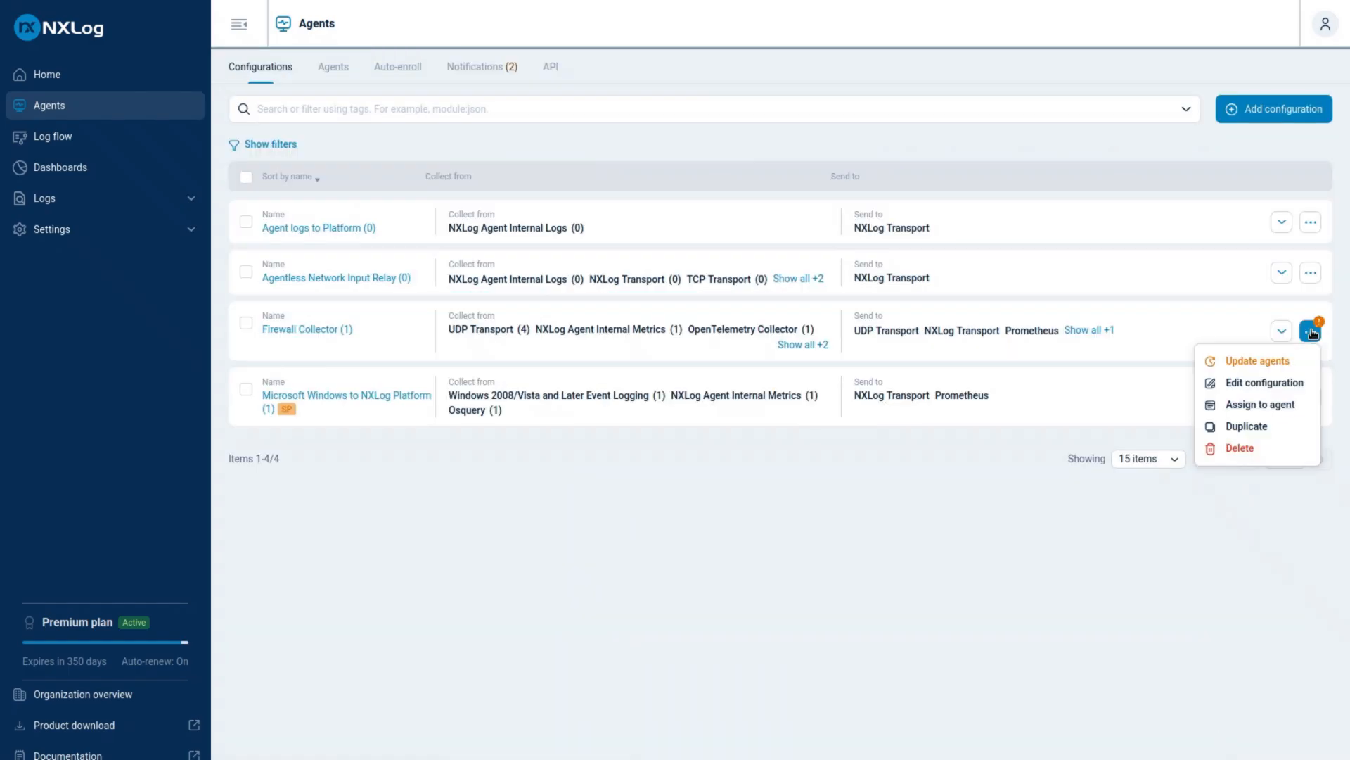
{"action": "left_click", "coordinate": [1250, 361]}
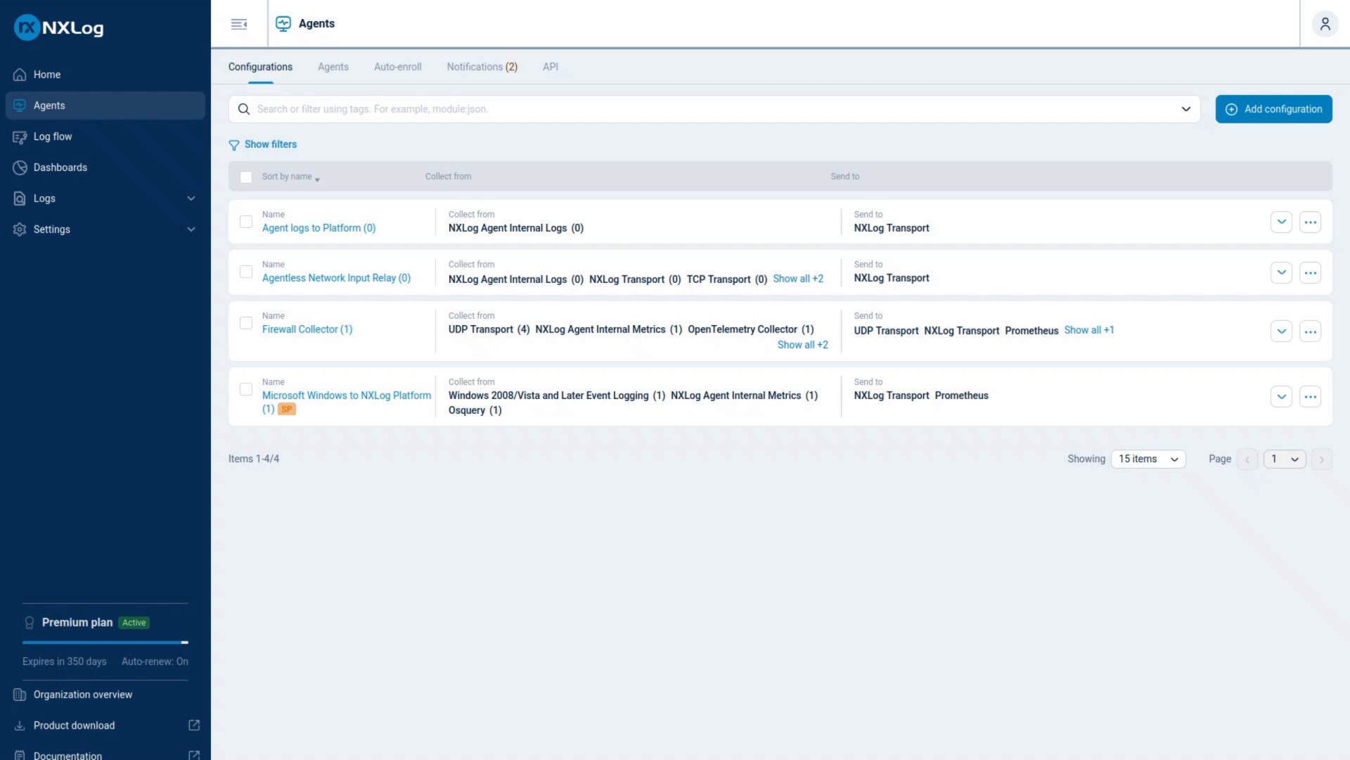
- Switch to the terminal and list the files in /tmp/nxlogexample with ls
{"action": "left_click_drag", "start_coordinate": [1349, 330], "coordinate": [740, 253]}
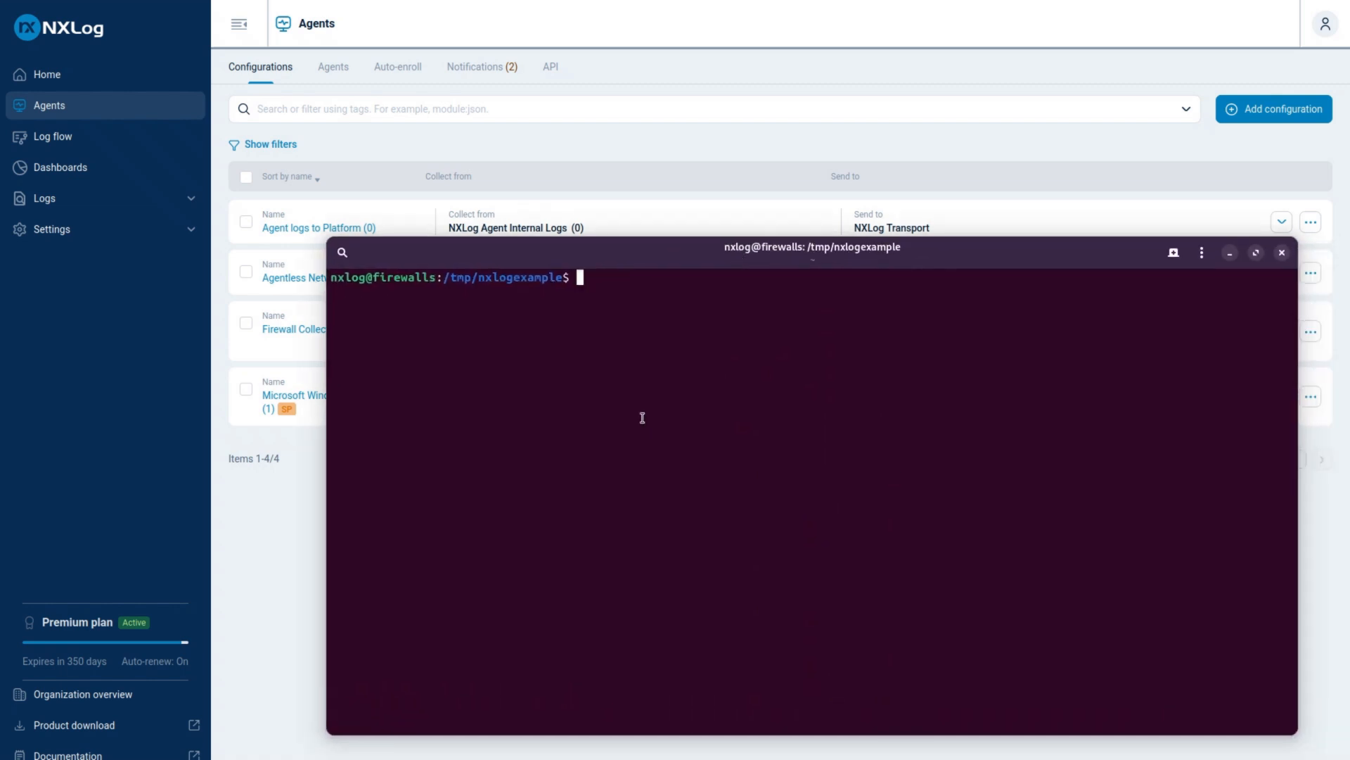
{"action": "type", "text": "ls"}
{"action": "key", "text": "BackSpace"}
{"action": "key", "text": "BackSpace"}
{"action": "type", "text": "l"}
{"action": "key", "text": "BackSpace"}
{"action": "type", "text": "ls ~"}
{"action": "key", "text": "BackSpace"}
{"action": "key", "text": "Return"}
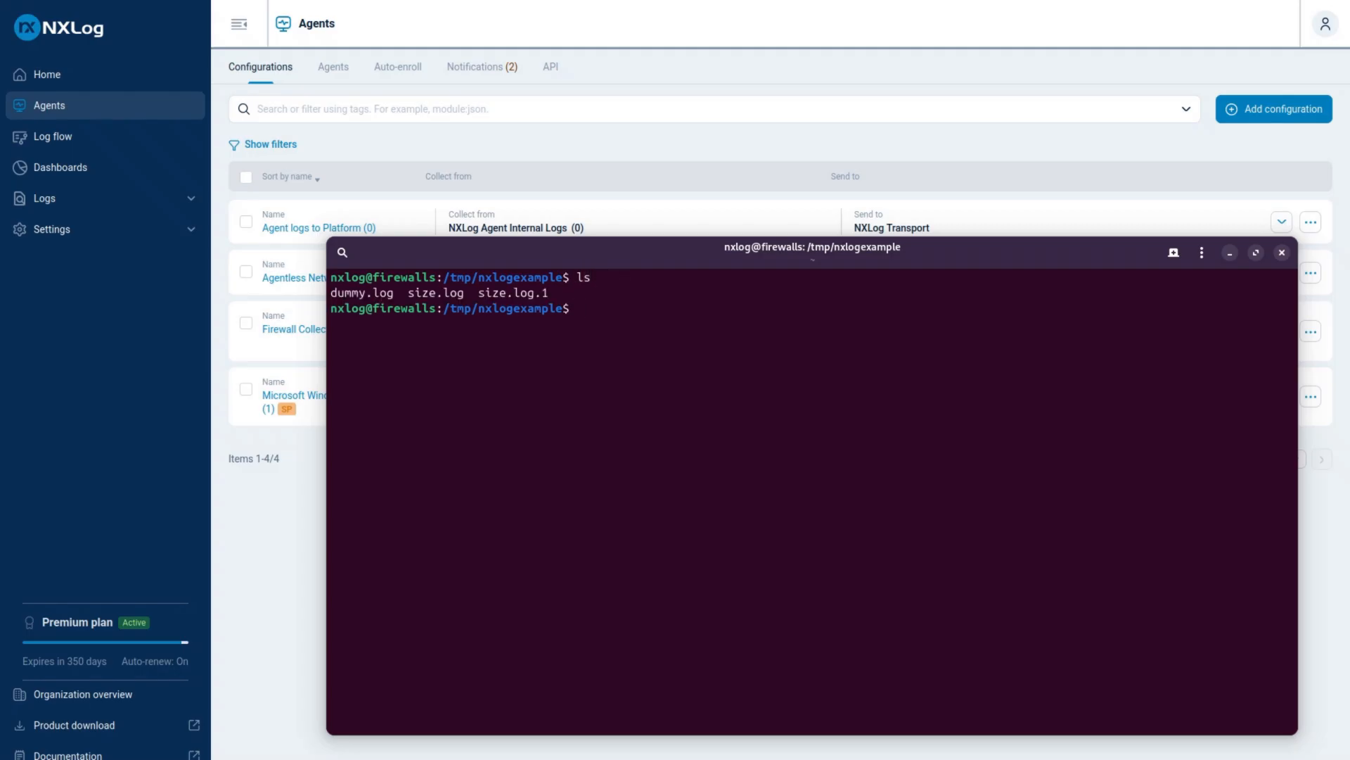
- Run ll for a detailed listing and examine the entries for dummy.log, size.log and size.log.1
{"action": "type", "text": "ll"}
{"action": "key", "text": "Return"}
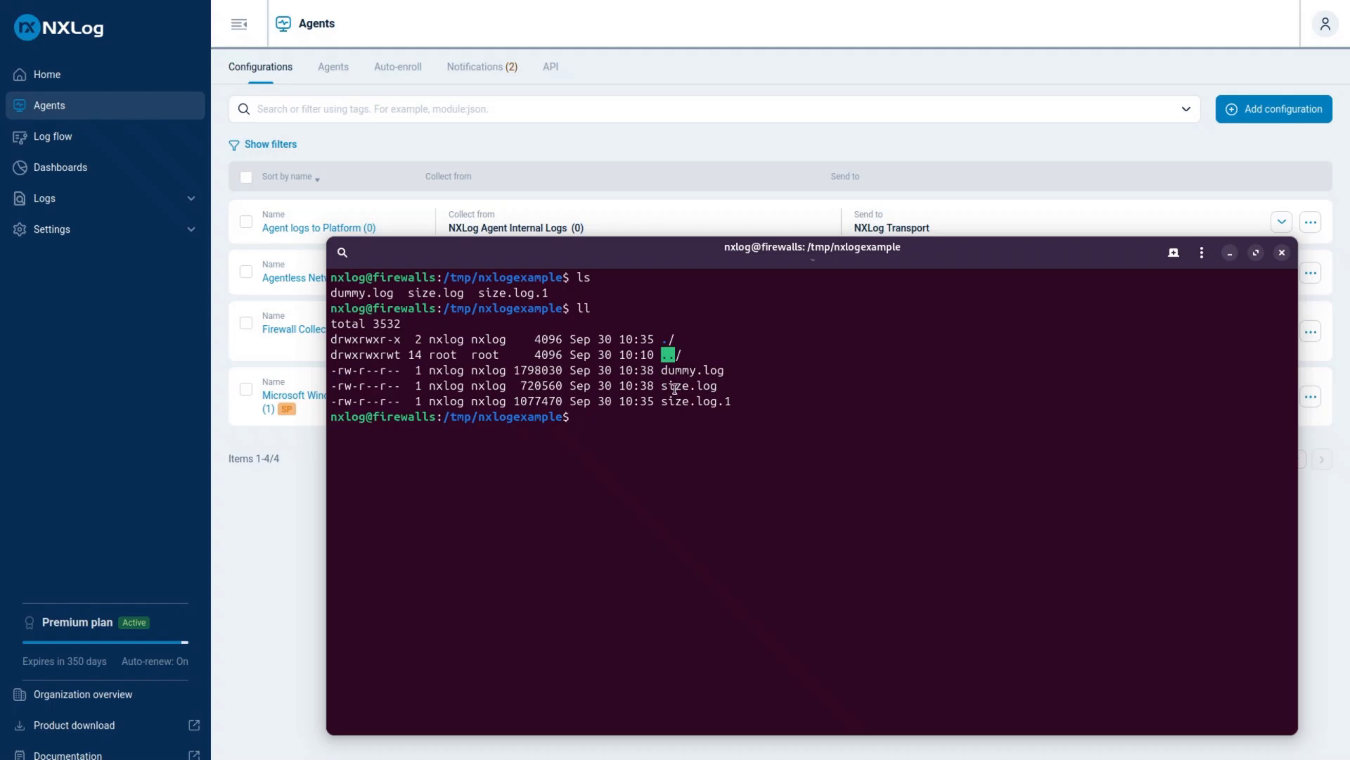
{"action": "left_click_drag", "start_coordinate": [667, 387], "coordinate": [732, 402]}
{"action": "left_click", "coordinate": [703, 367]}
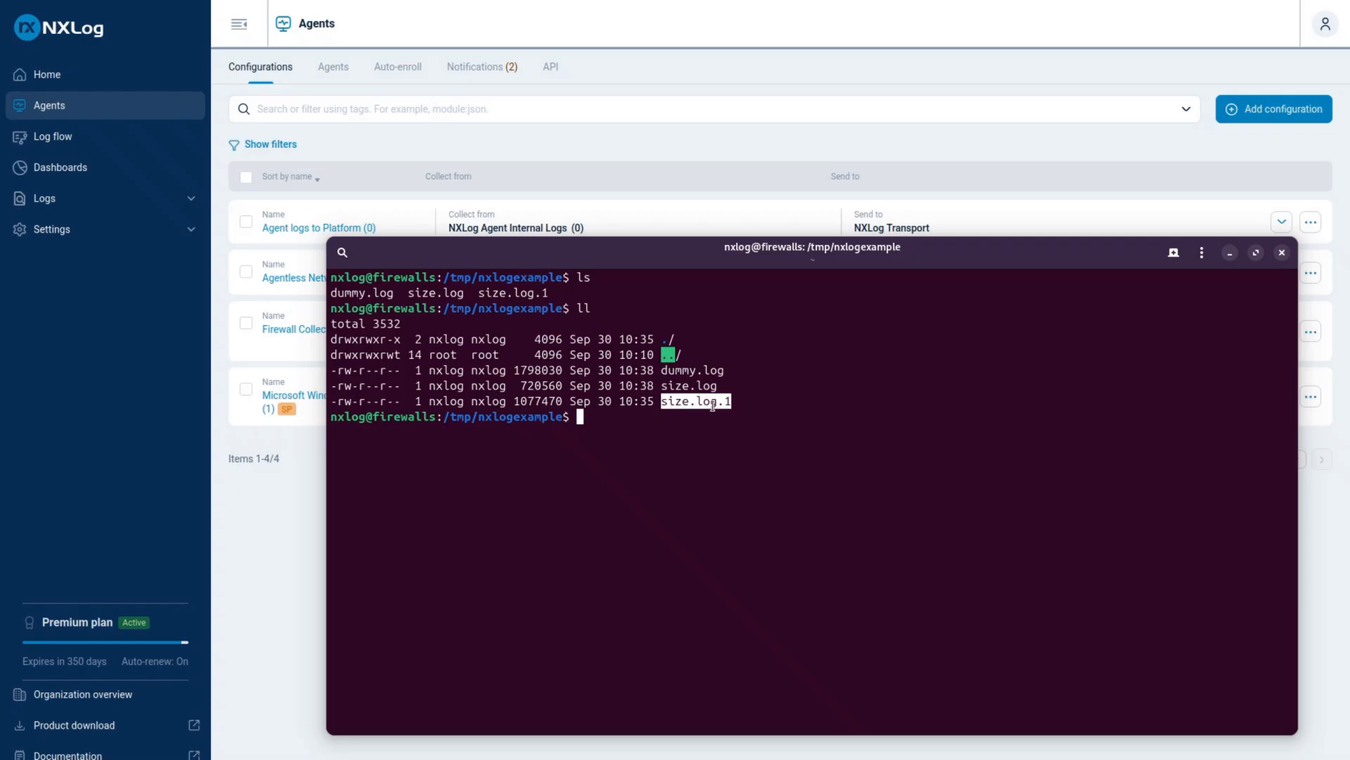
{"action": "left_click_drag", "start_coordinate": [512, 401], "coordinate": [729, 371]}
{"action": "left_click", "coordinate": [672, 375]}
{"action": "left_click", "coordinate": [693, 371]}
{"action": "left_click", "coordinate": [720, 370]}
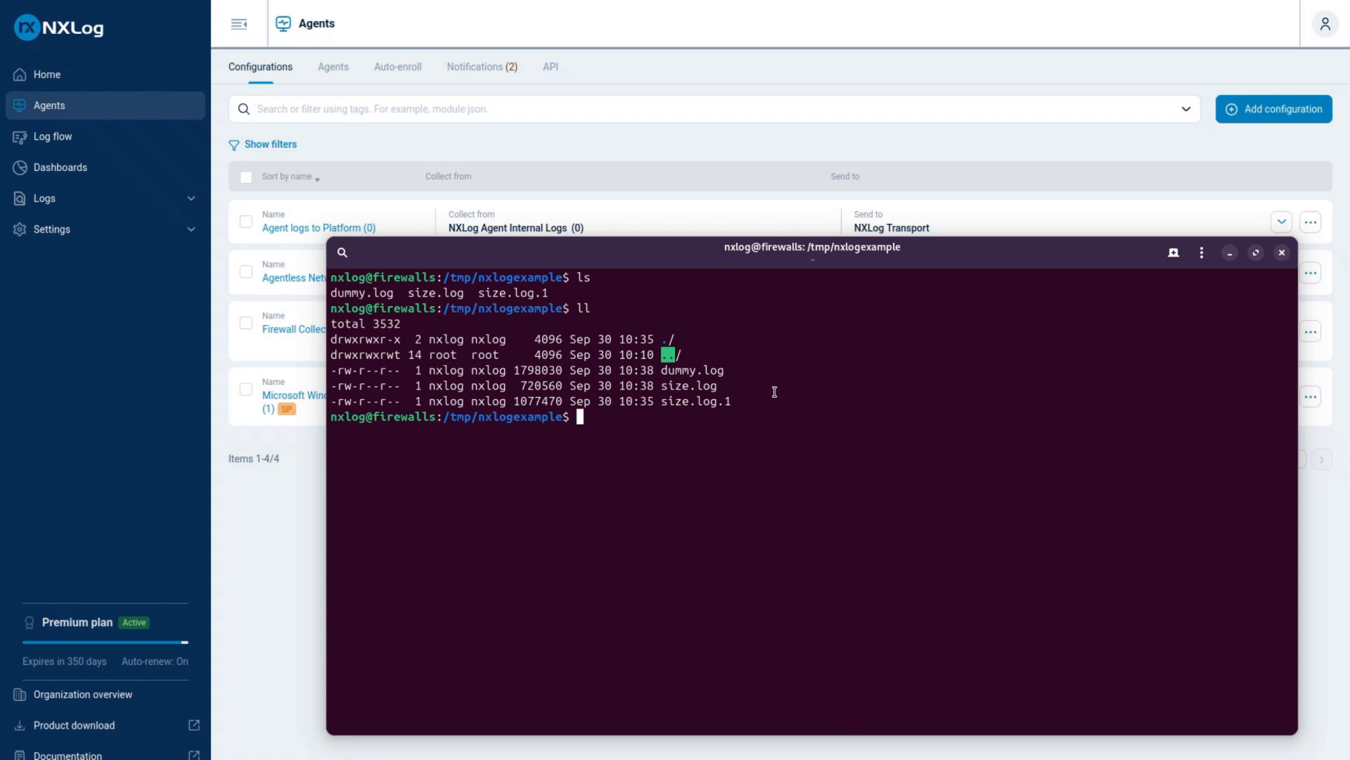
- Run ll again to check how the log files have grown, and clear the terminal
{"action": "type", "text": "ll"}
{"action": "key", "text": "Return"}
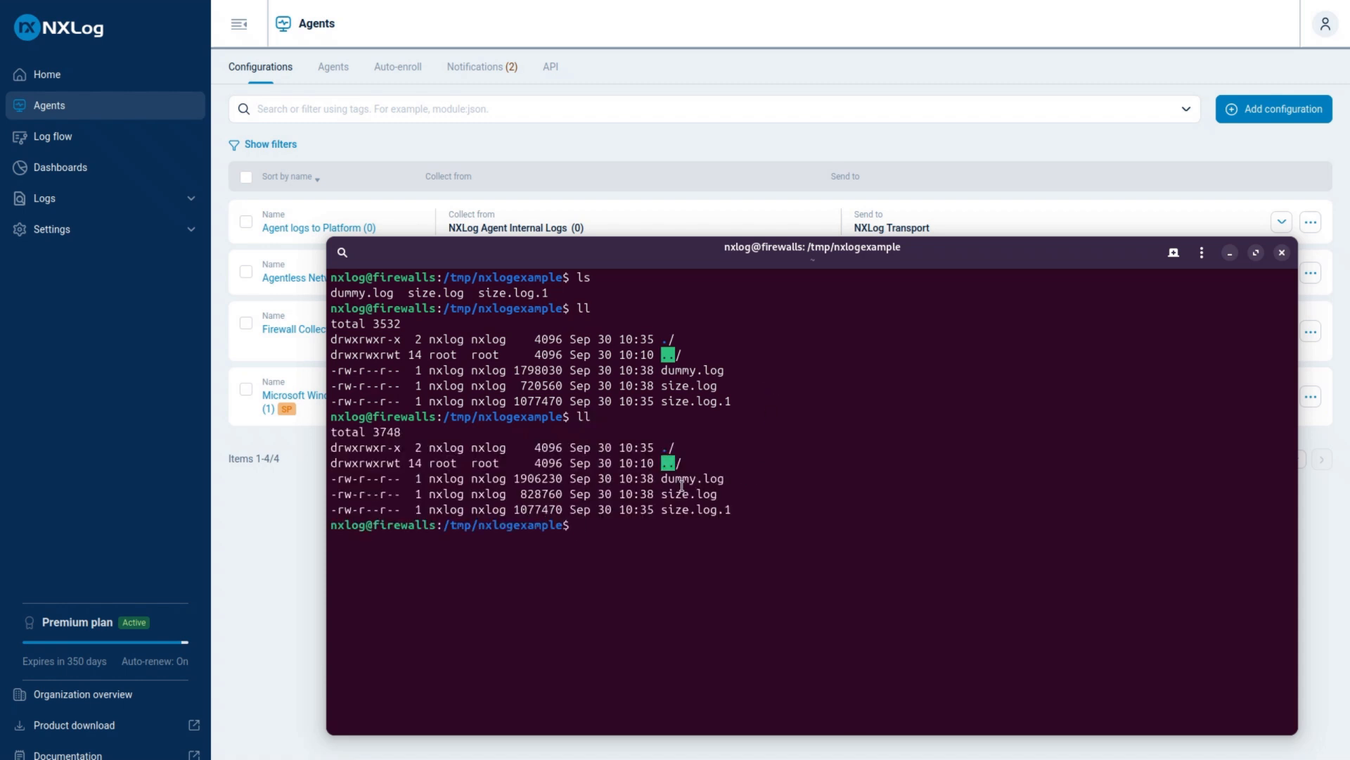
{"action": "type", "text": "clear"}
{"action": "key", "text": "Return"}
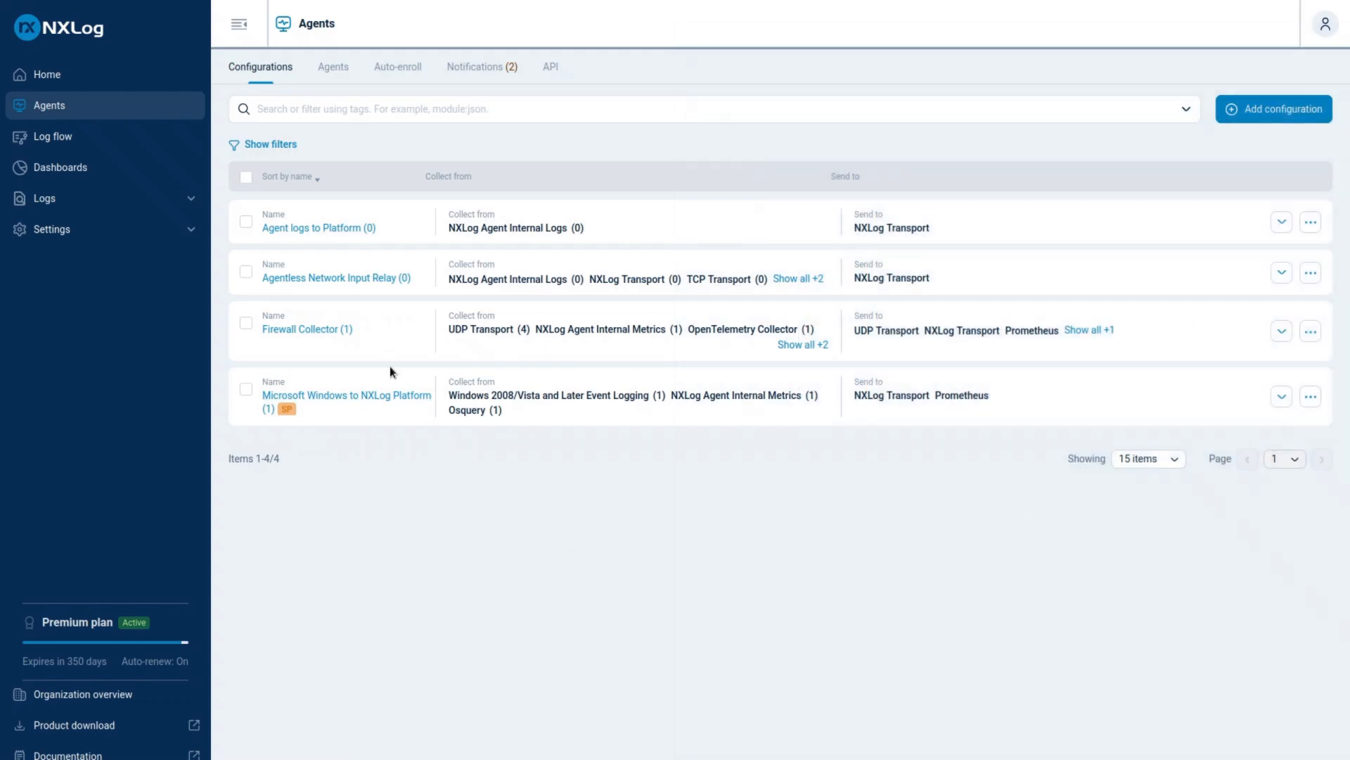
- Switch back to NXLog and reopen the Firewall Collector configuration as text at the om_dummy and om_size output blocks
{"action": "left_click", "coordinate": [327, 330]}
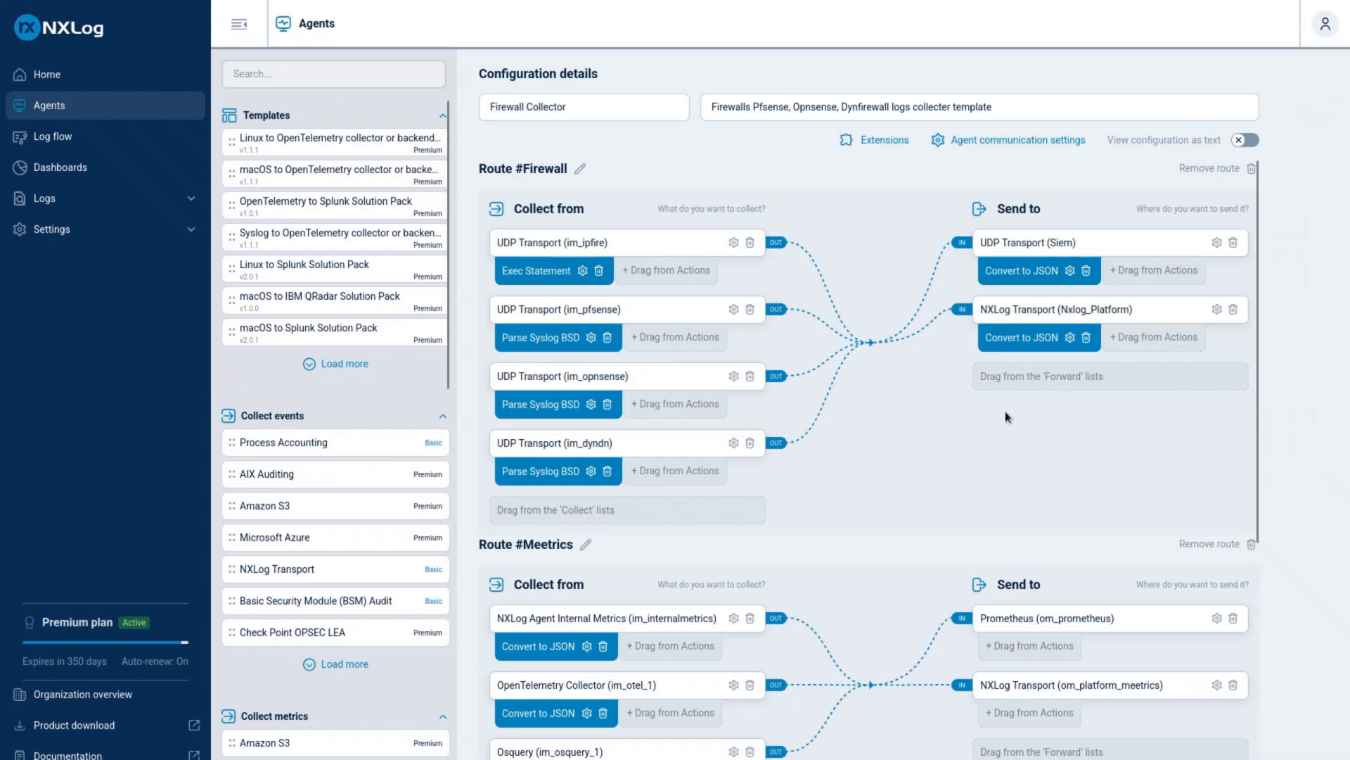
{"action": "scroll", "coordinate": [772, 492], "scroll_direction": "down", "scroll_amount": 5}
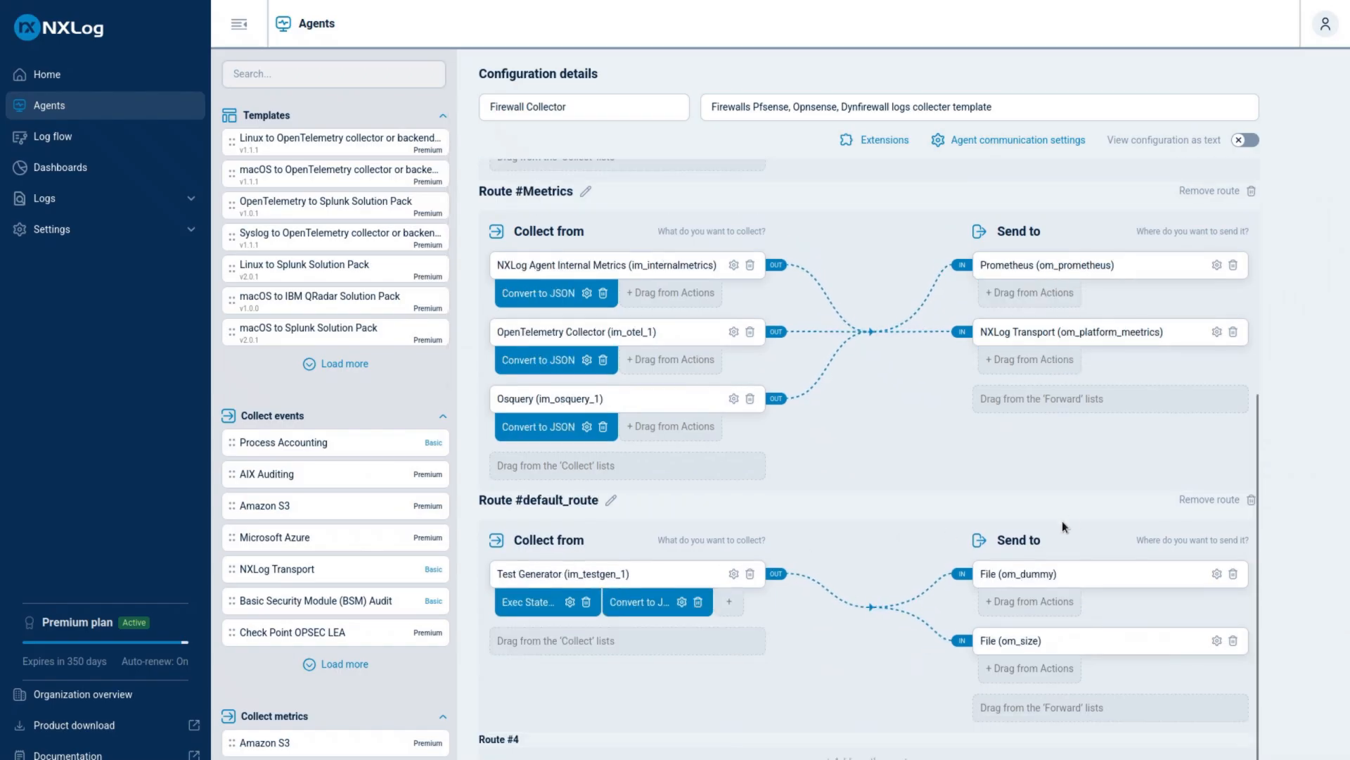
{"action": "left_click", "coordinate": [1245, 140]}
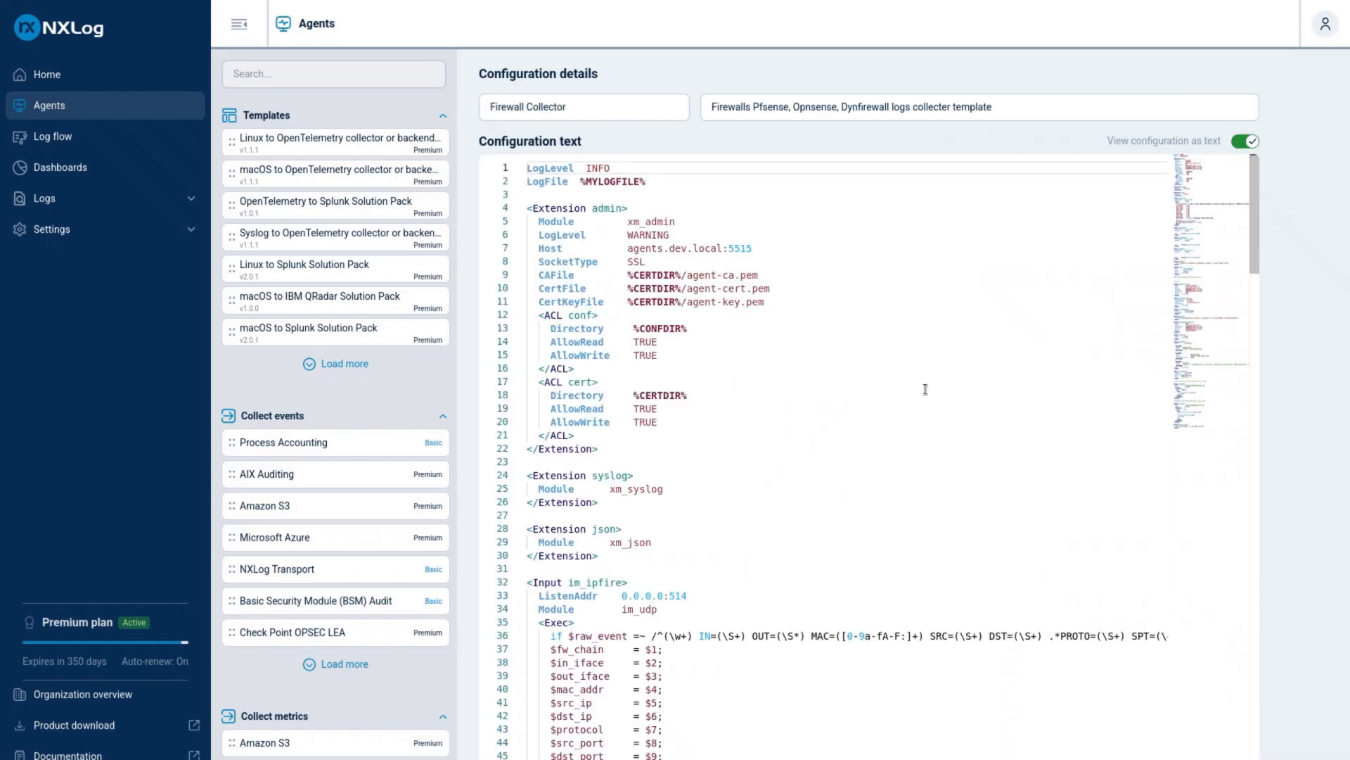
{"action": "scroll", "coordinate": [970, 450], "scroll_direction": "down", "scroll_amount": 15}
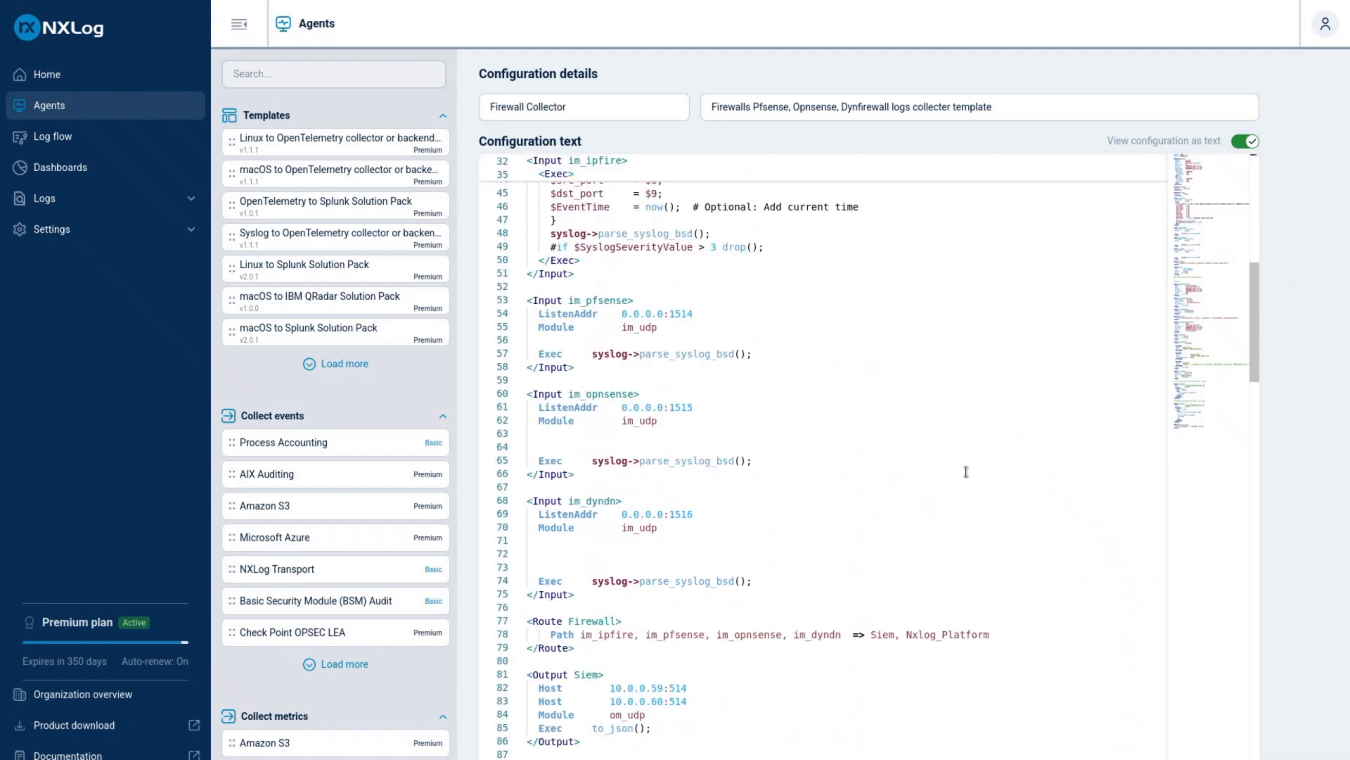
{"action": "left_click_drag", "start_coordinate": [1256, 434], "coordinate": [1256, 605]}
{"action": "scroll", "coordinate": [619, 559], "scroll_direction": "down", "scroll_amount": 1}
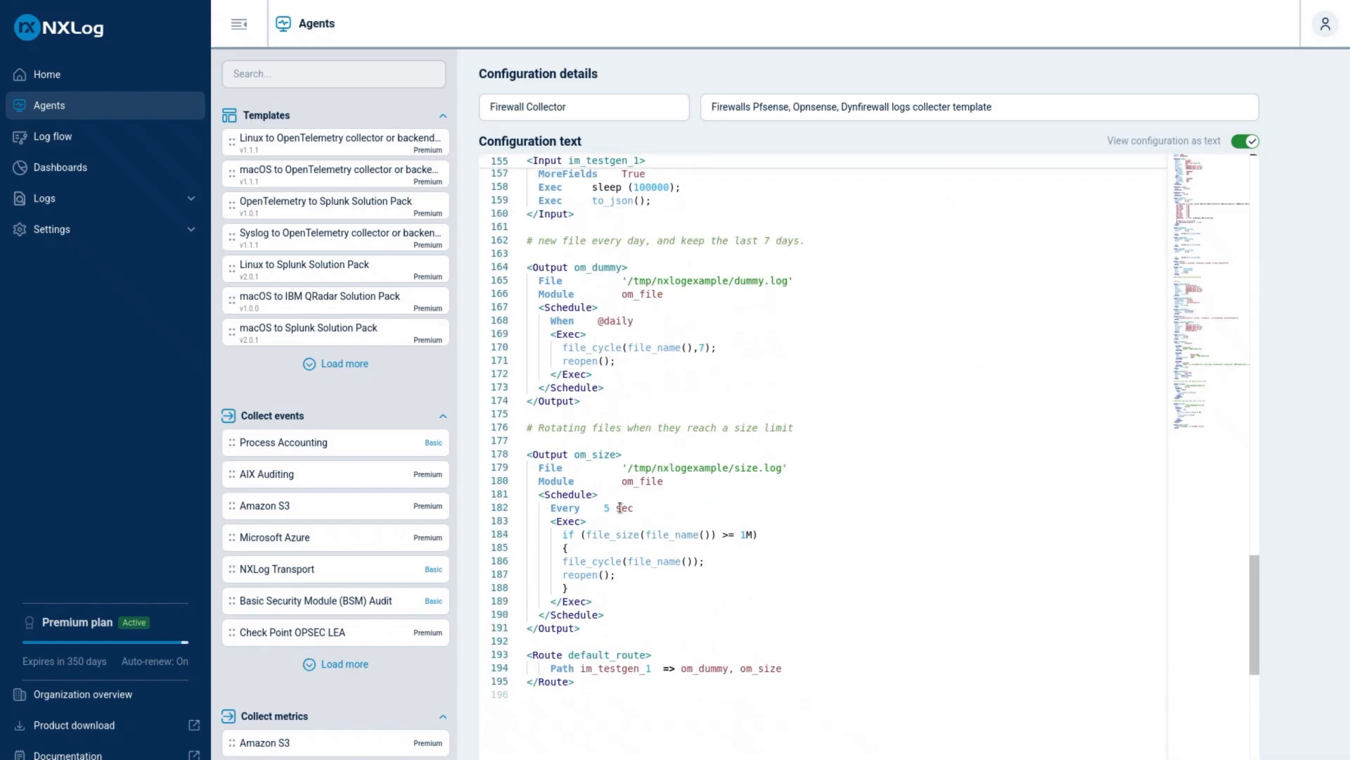
- Delete the blank line between the size limit comment and the om_size output block
{"action": "left_click", "coordinate": [529, 453]}
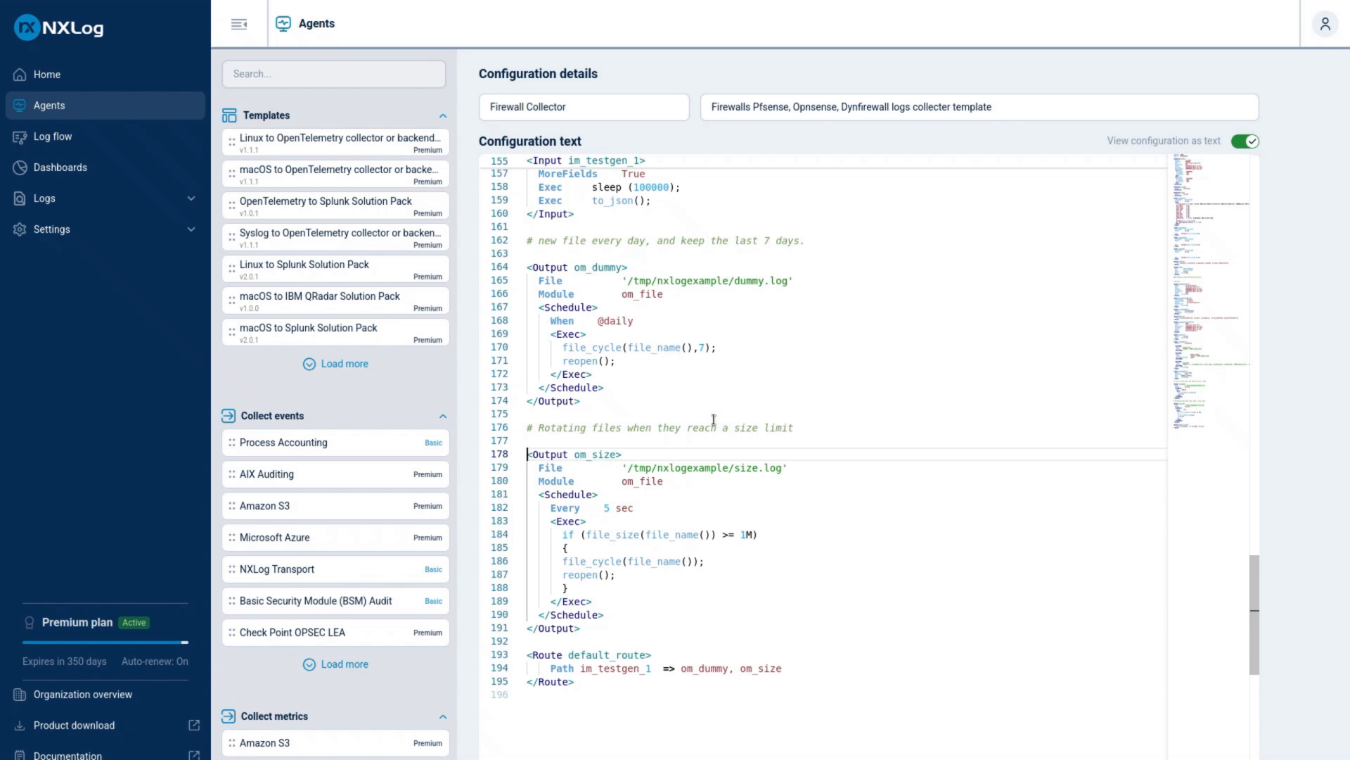
{"action": "key", "text": "BackSpace"}
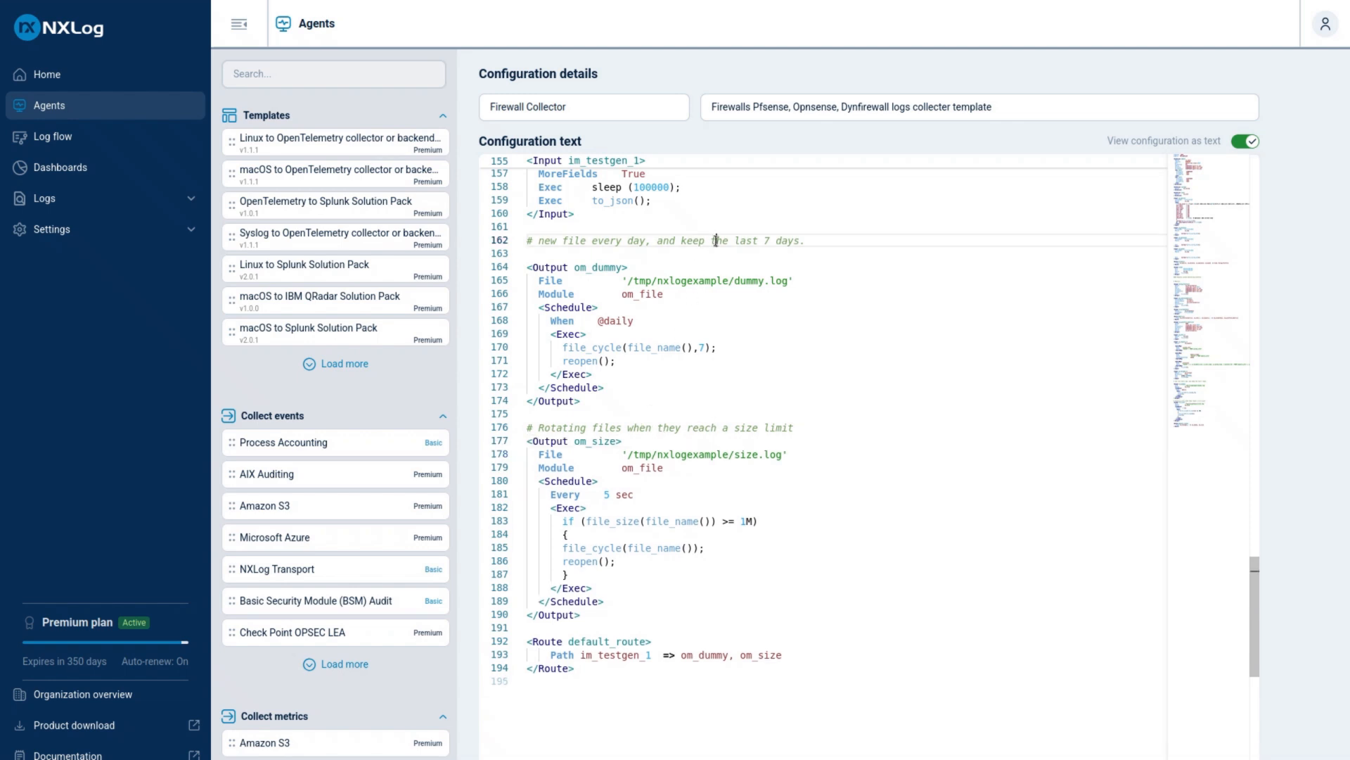
{"action": "left_click_drag", "start_coordinate": [716, 241], "coordinate": [800, 241]}
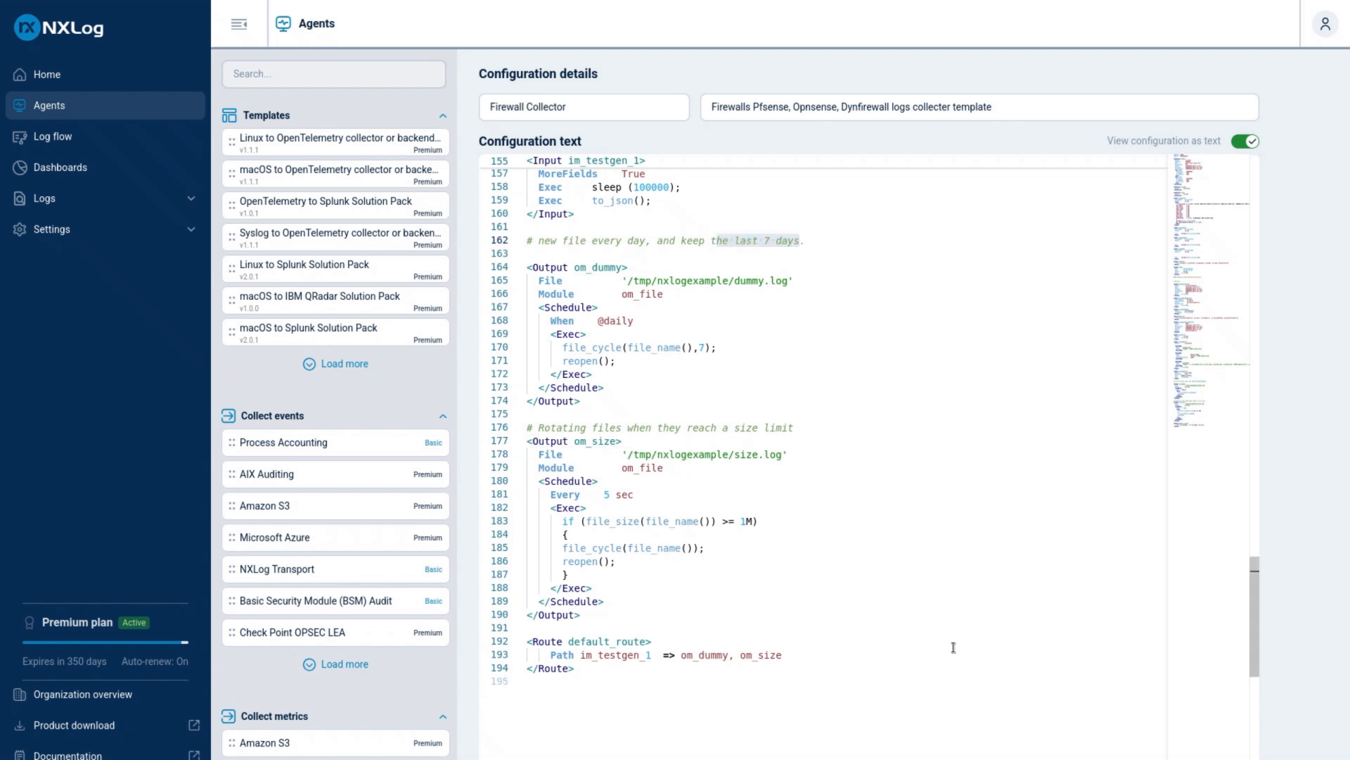
- Insert blank lines between the om_size output and the default_route block, and add the comment "#Rotating log files daily" there
{"action": "left_click", "coordinate": [650, 684]}
{"action": "left_click", "coordinate": [611, 627]}
{"action": "key", "text": "Return"}
{"action": "key", "text": "Return"}
{"action": "key", "text": "Return"}
{"action": "key", "text": "Return"}
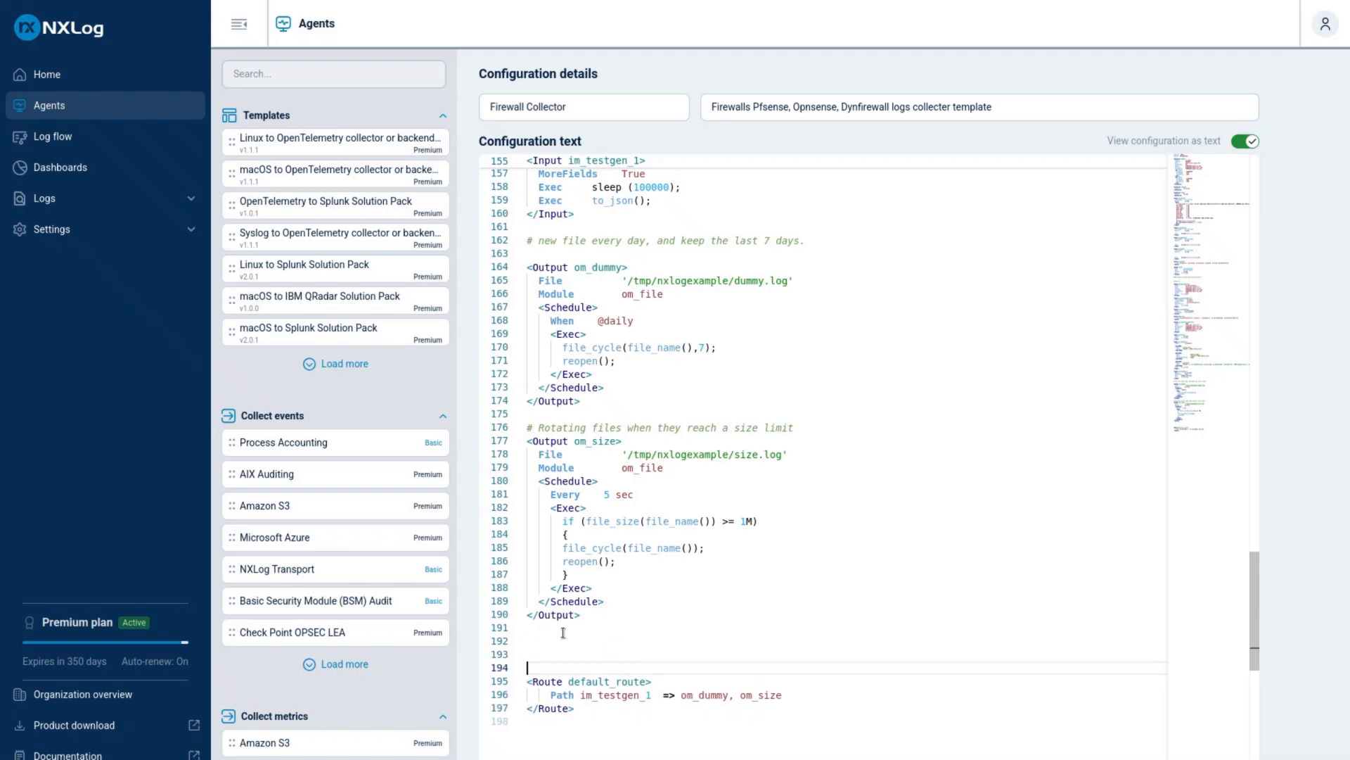
{"action": "left_click", "coordinate": [560, 644]}
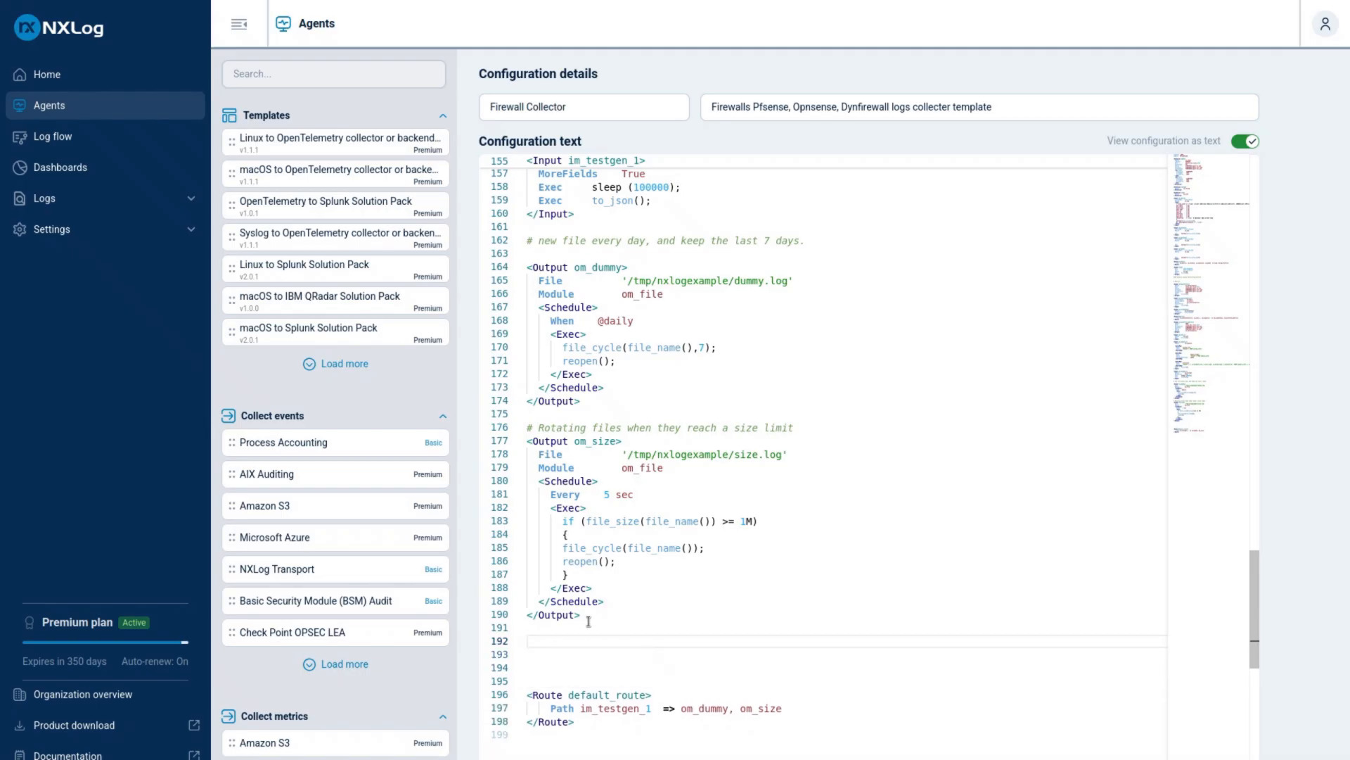
{"action": "type", "text": "#"}
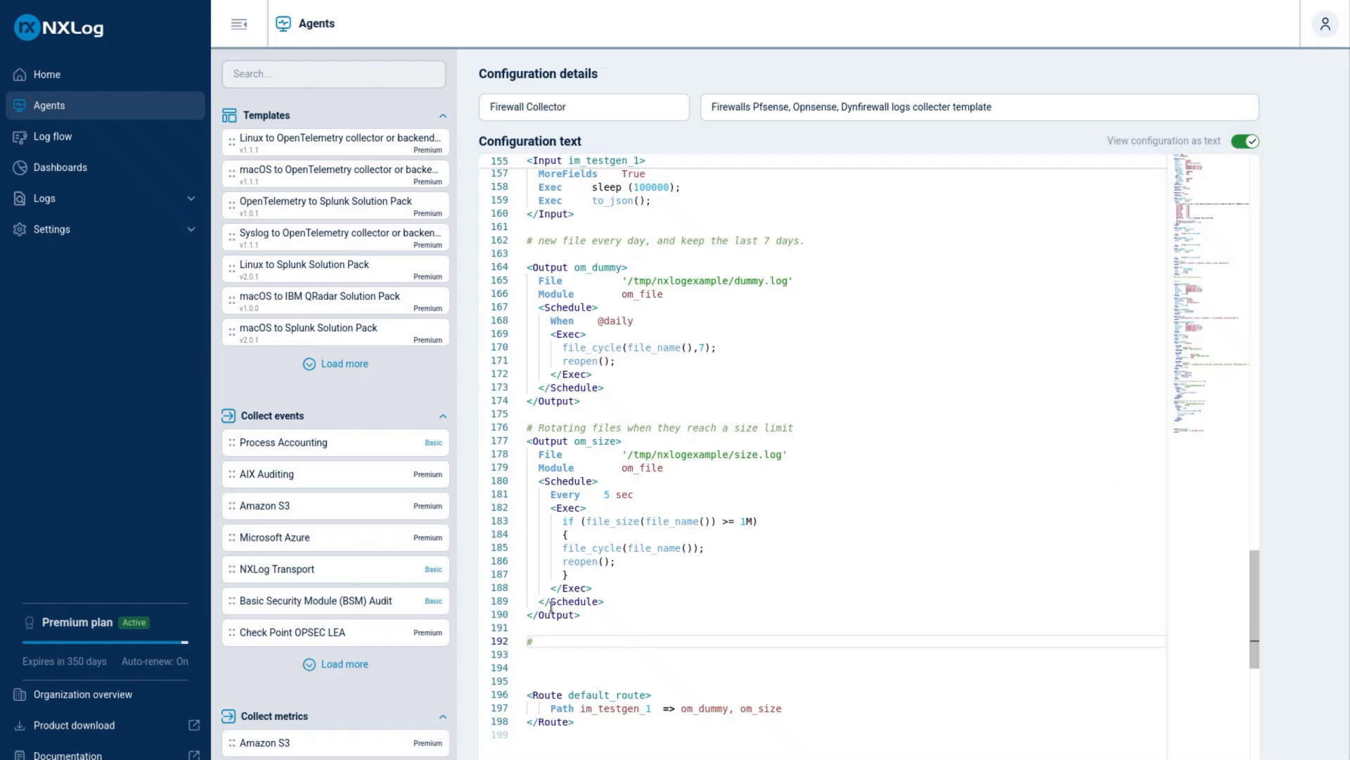
{"action": "type", "text": "Rotating log files daily"}
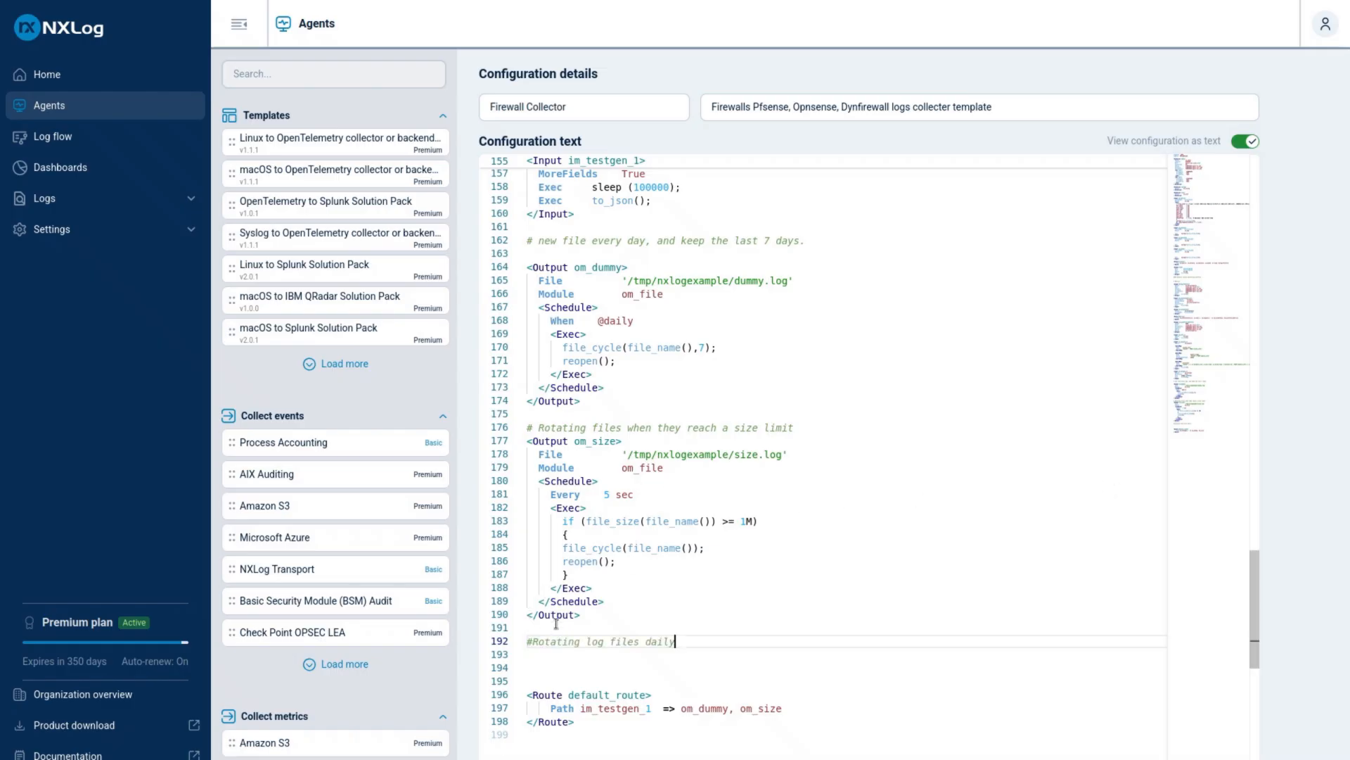
- Duplicate the whole om_size output block directly below the "#Rotating log files daily" comment, followed by a blank line
{"action": "left_click", "coordinate": [556, 665]}
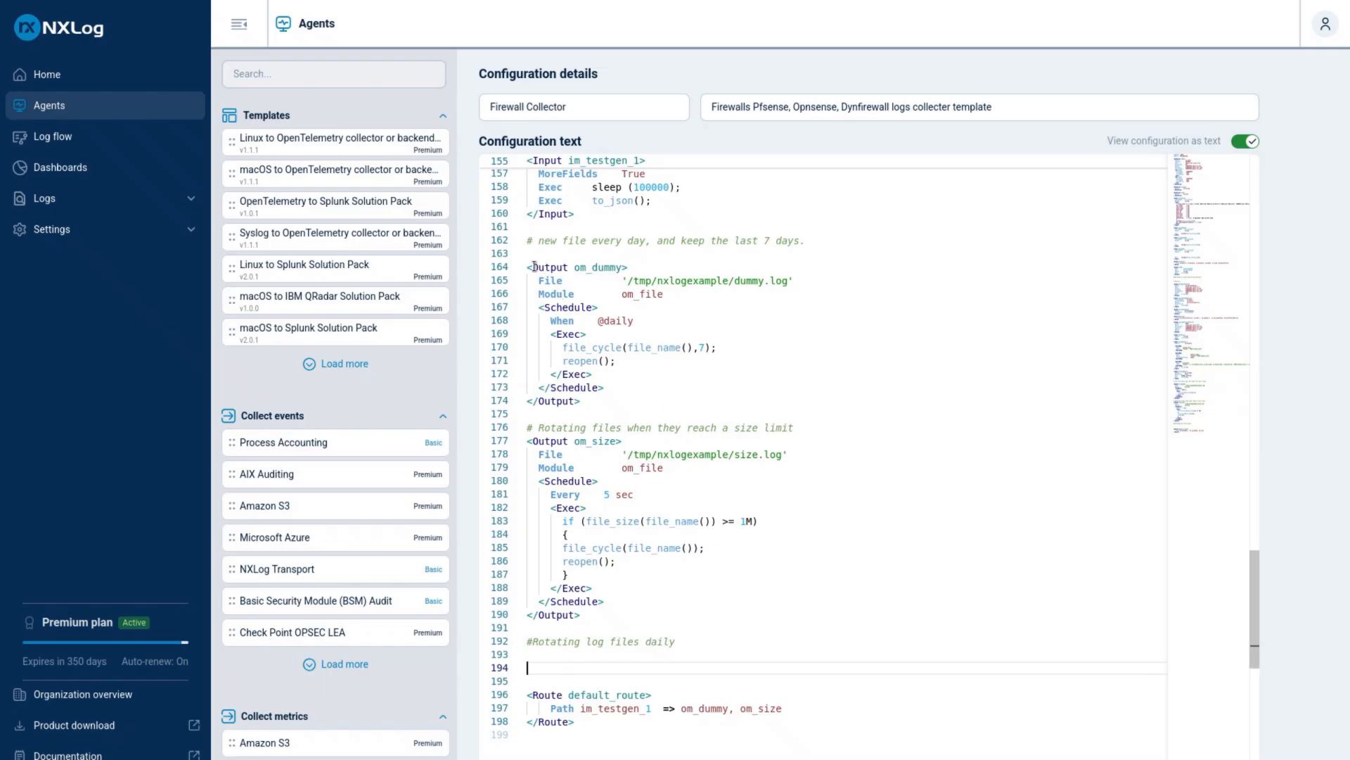
{"action": "left_click", "coordinate": [530, 442]}
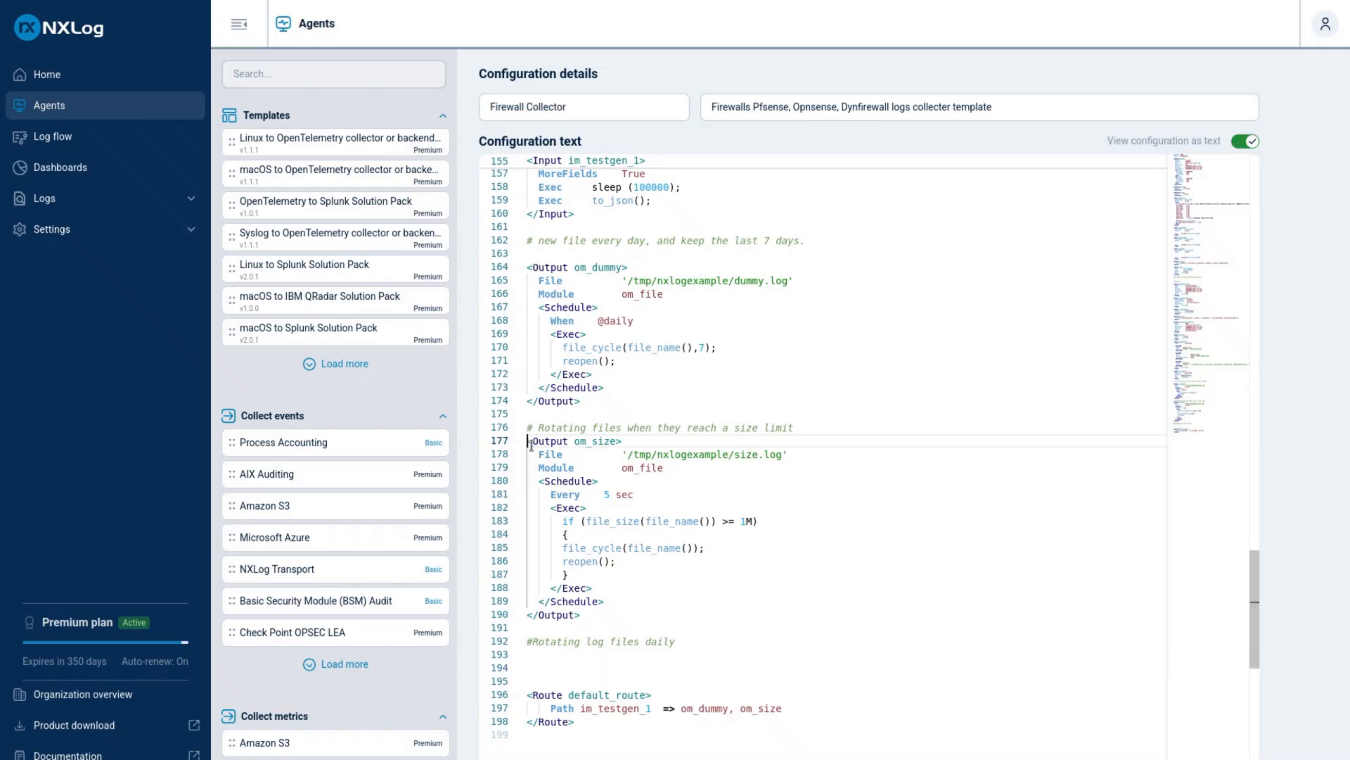
{"action": "left_click_drag", "start_coordinate": [529, 443], "coordinate": [618, 614]}
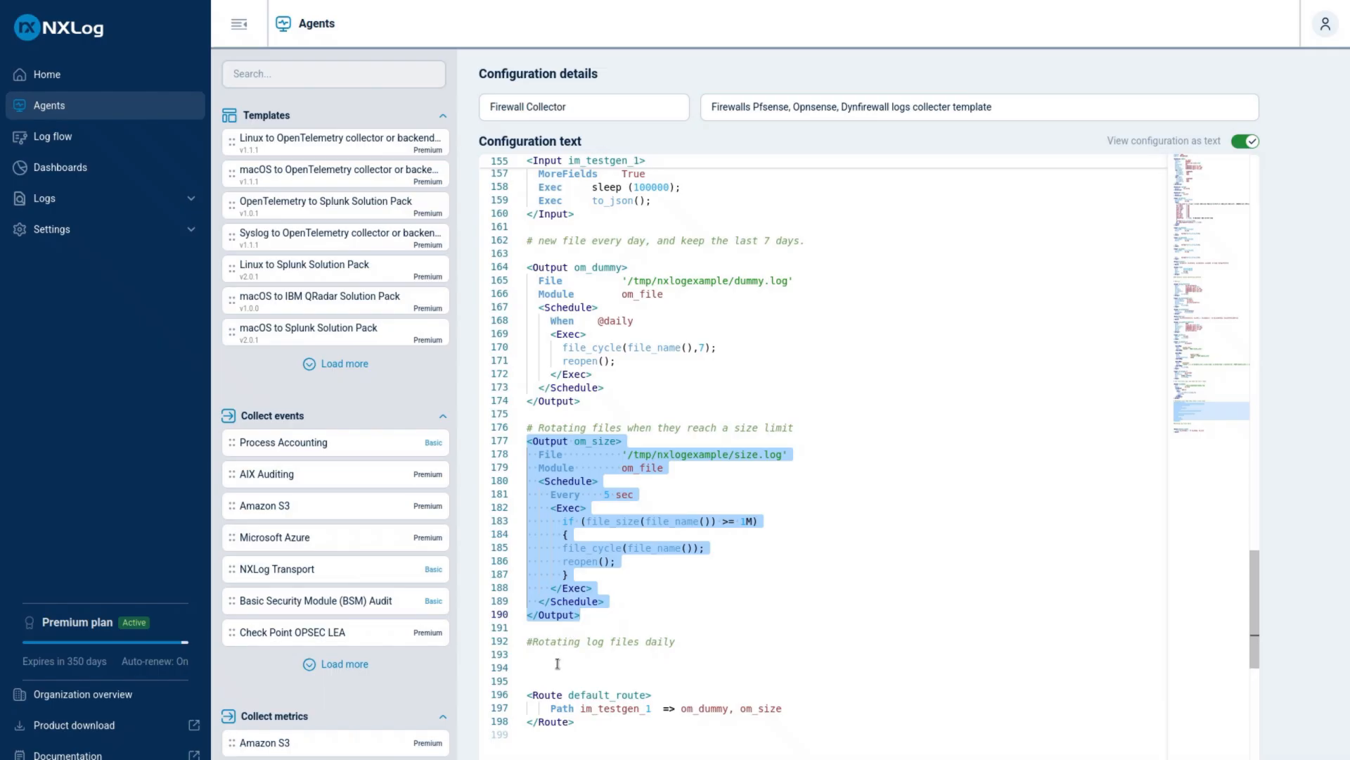
{"action": "key", "text": "ctrl+c"}
{"action": "scroll", "coordinate": [558, 664], "scroll_direction": "down", "scroll_amount": 2}
{"action": "left_click", "coordinate": [587, 591]}
{"action": "key", "text": "ctrl+v"}
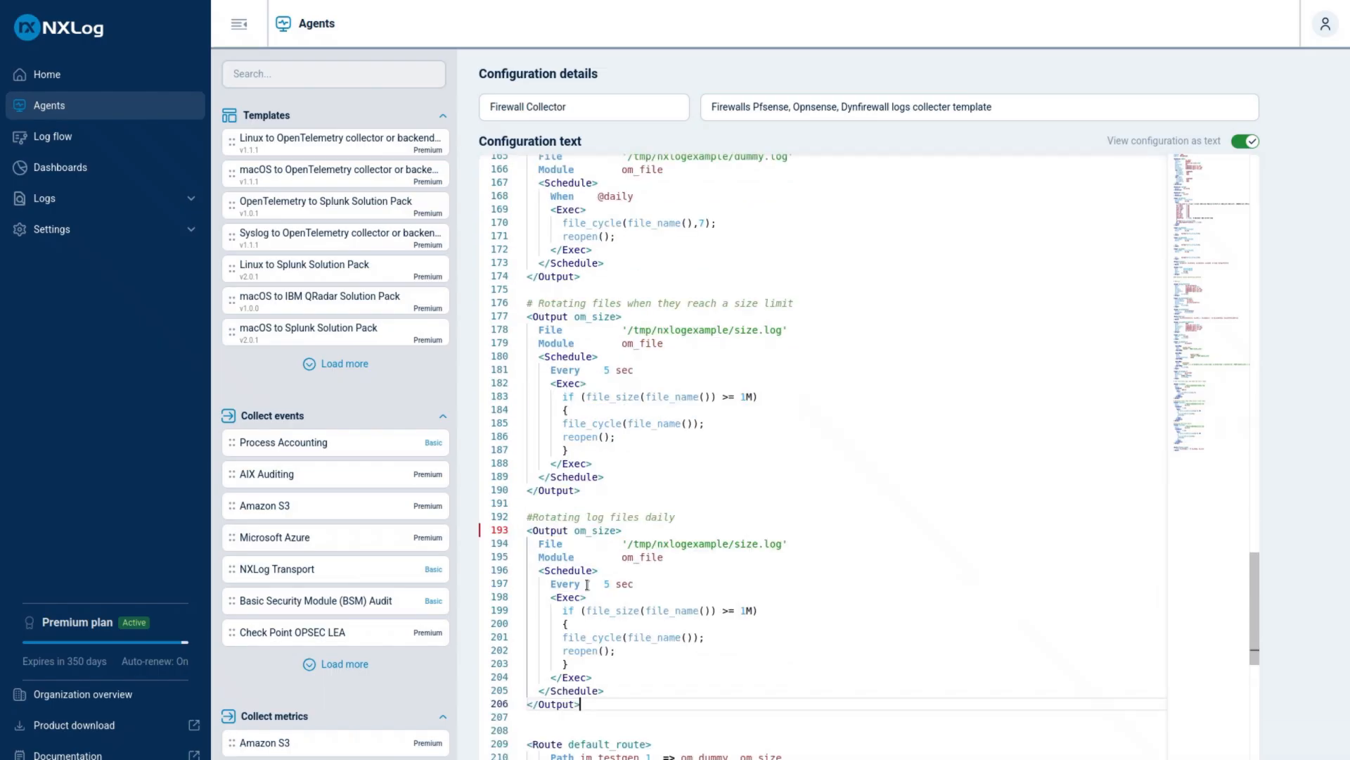
{"action": "key", "text": "Return"}
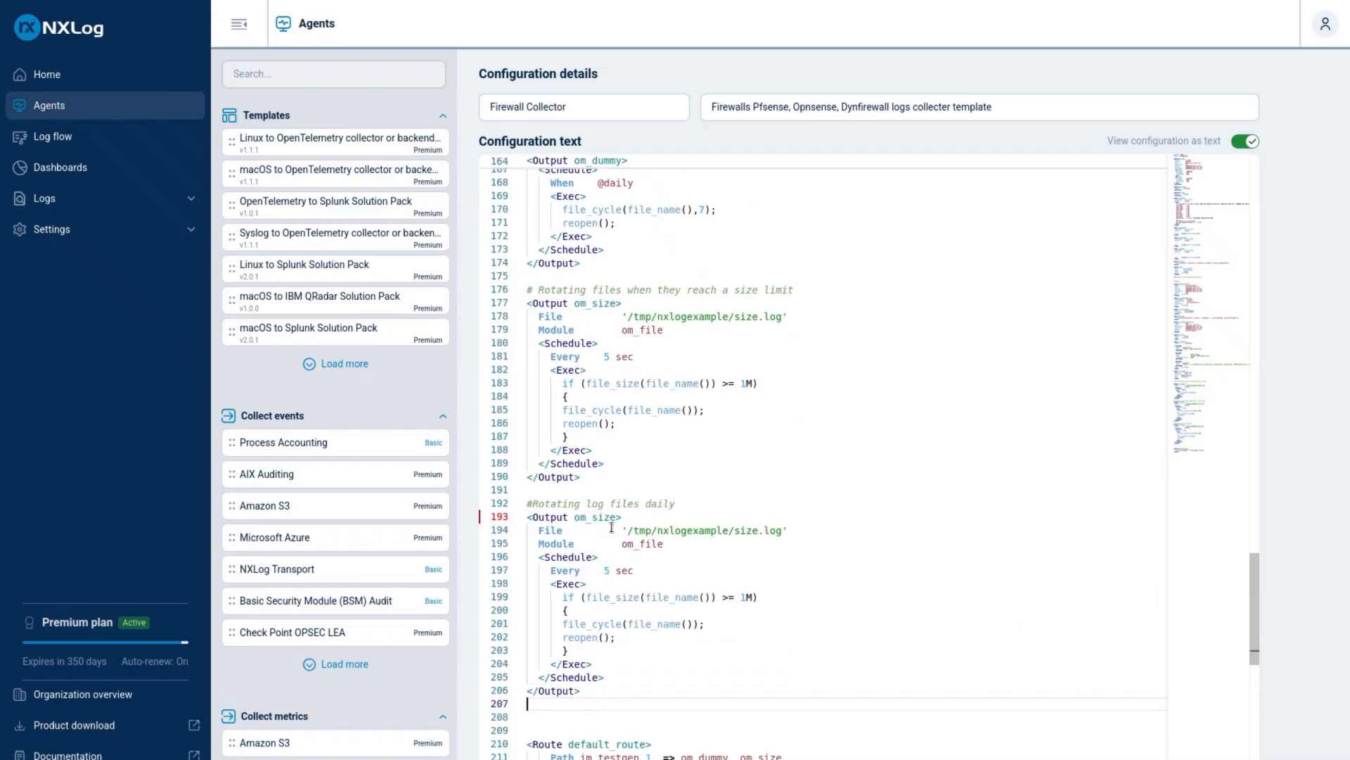
- Rename the duplicated output block to om_daily
{"action": "double_click", "coordinate": [602, 516]}
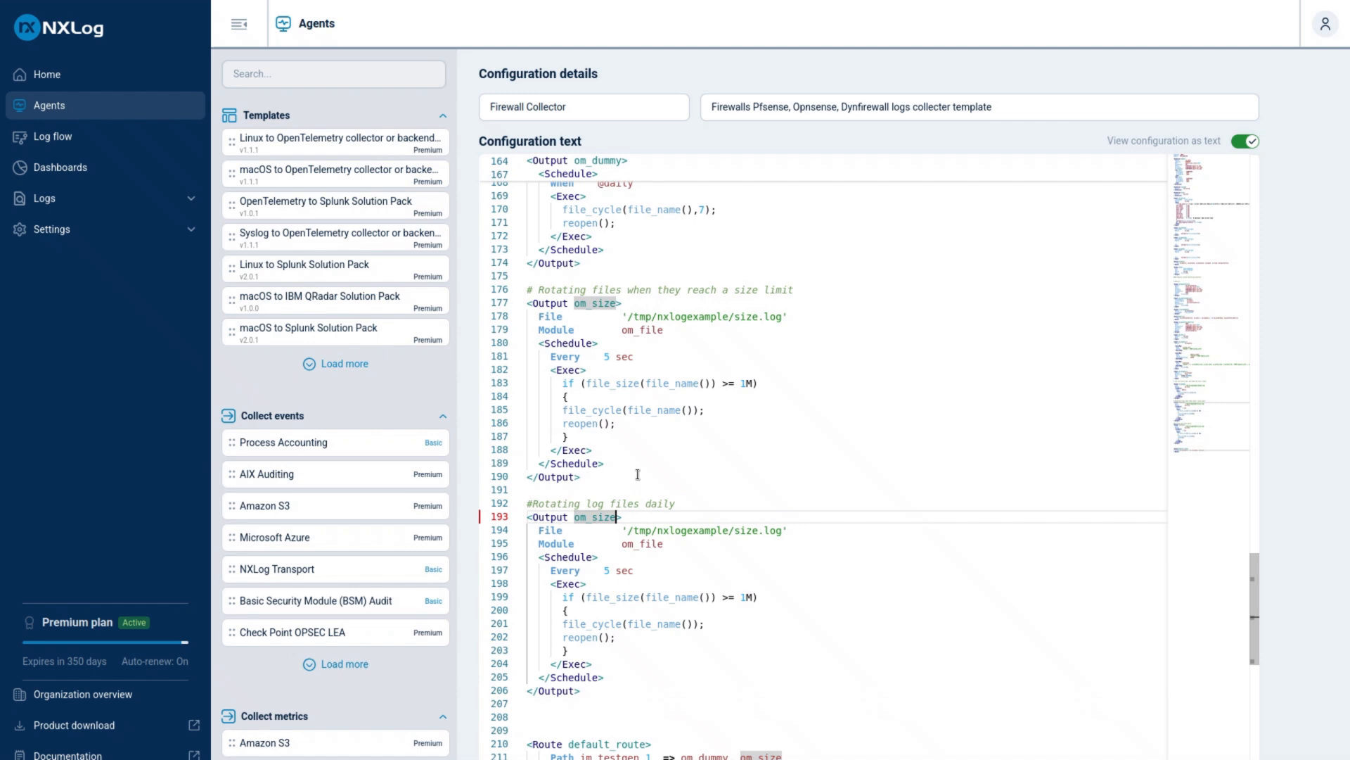
{"action": "key", "text": "Left"}
{"action": "key", "text": "BackSpace"}
{"action": "key", "text": "BackSpace"}
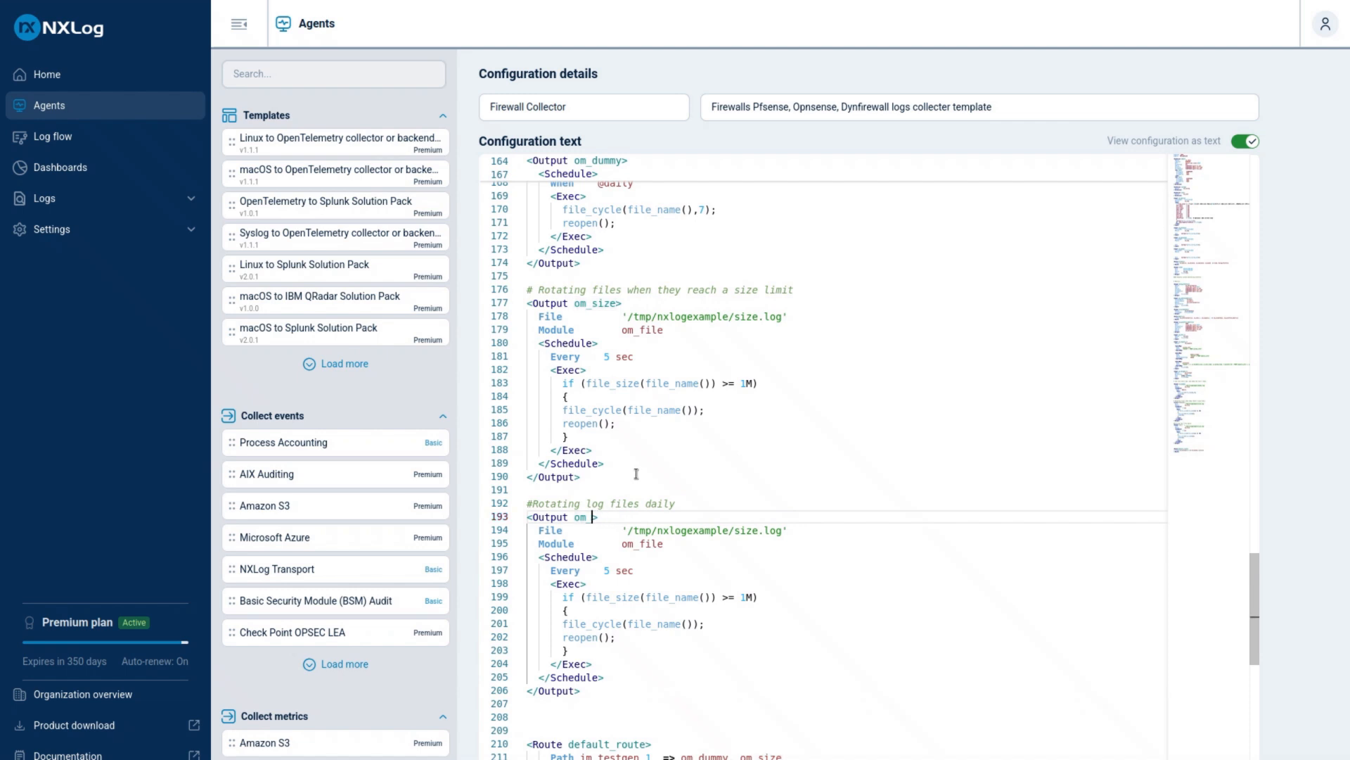
{"action": "type", "text": "daily"}
- Set the om_daily output's file path to /tmp/nxlogexample/daily.log
{"action": "key", "text": "Down"}
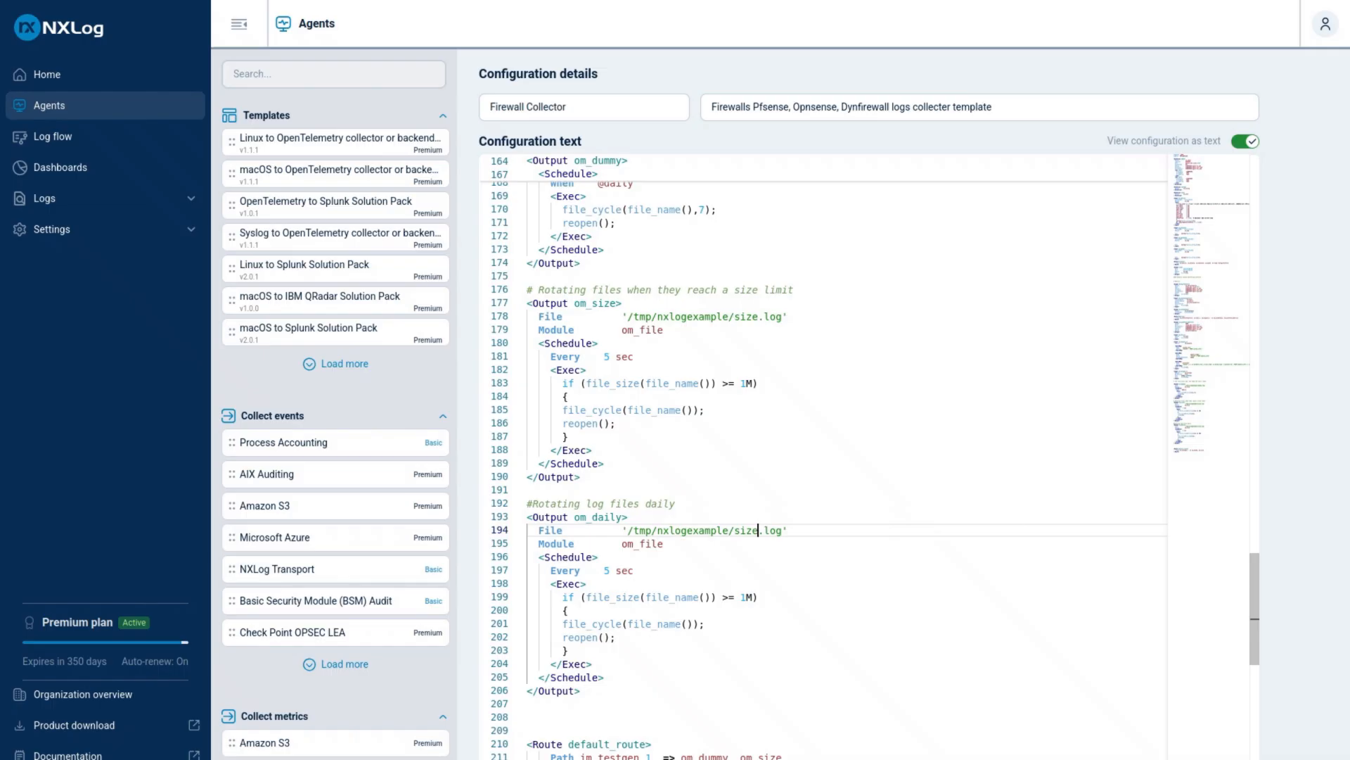
{"action": "key", "text": "BackSpace"}
{"action": "key", "text": "BackSpace"}
{"action": "key", "text": "BackSpace"}
{"action": "key", "text": "BackSpace"}
{"action": "type", "text": "daily"}
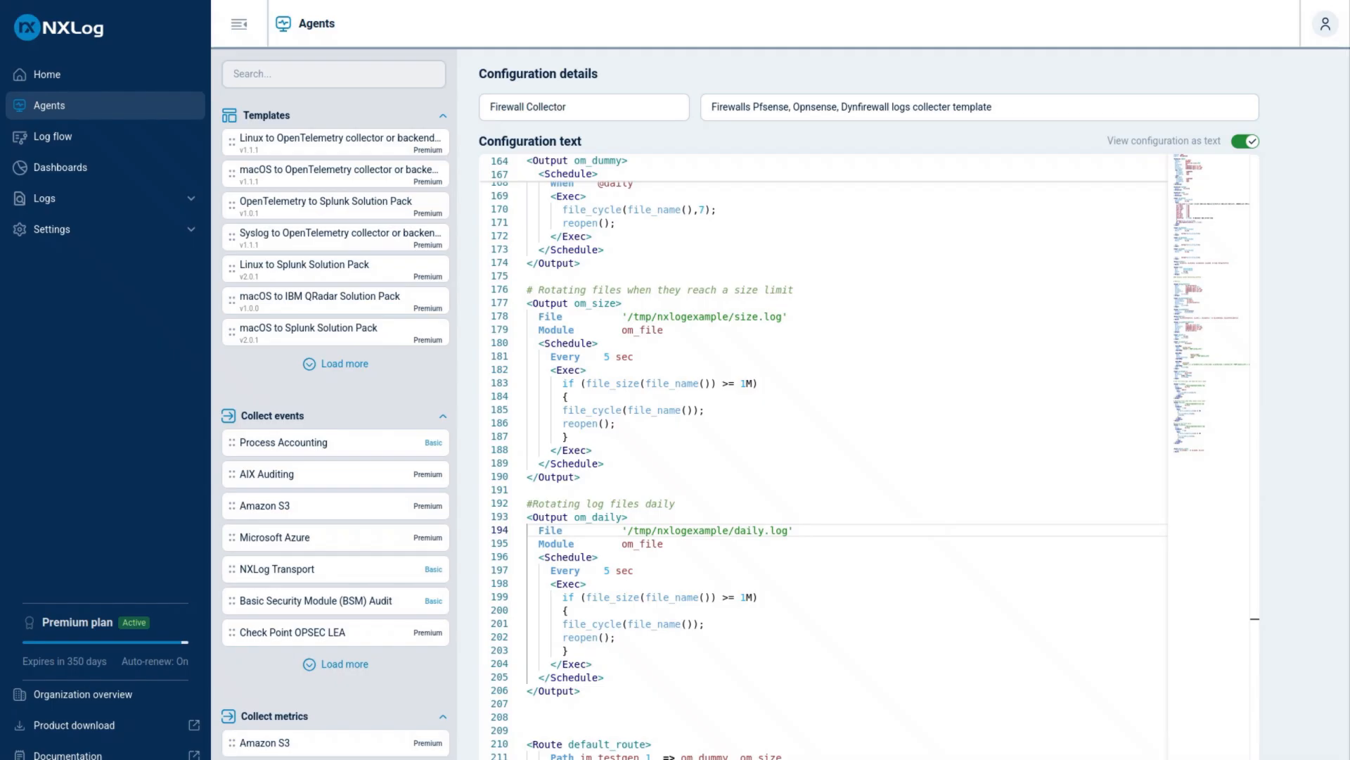
{"action": "left_click", "coordinate": [663, 563]}
{"action": "left_click_drag", "start_coordinate": [661, 571], "coordinate": [550, 570]}
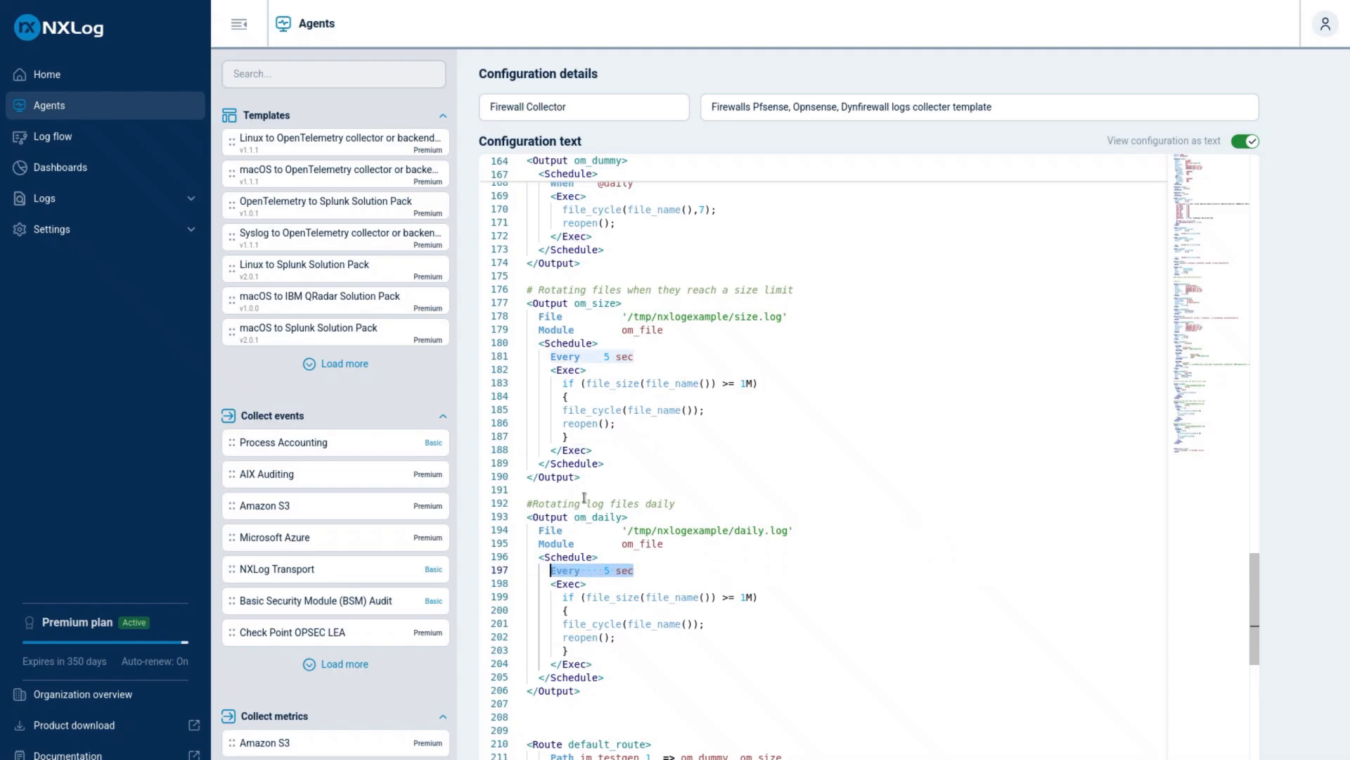
{"action": "key", "text": "ctrl+v"}
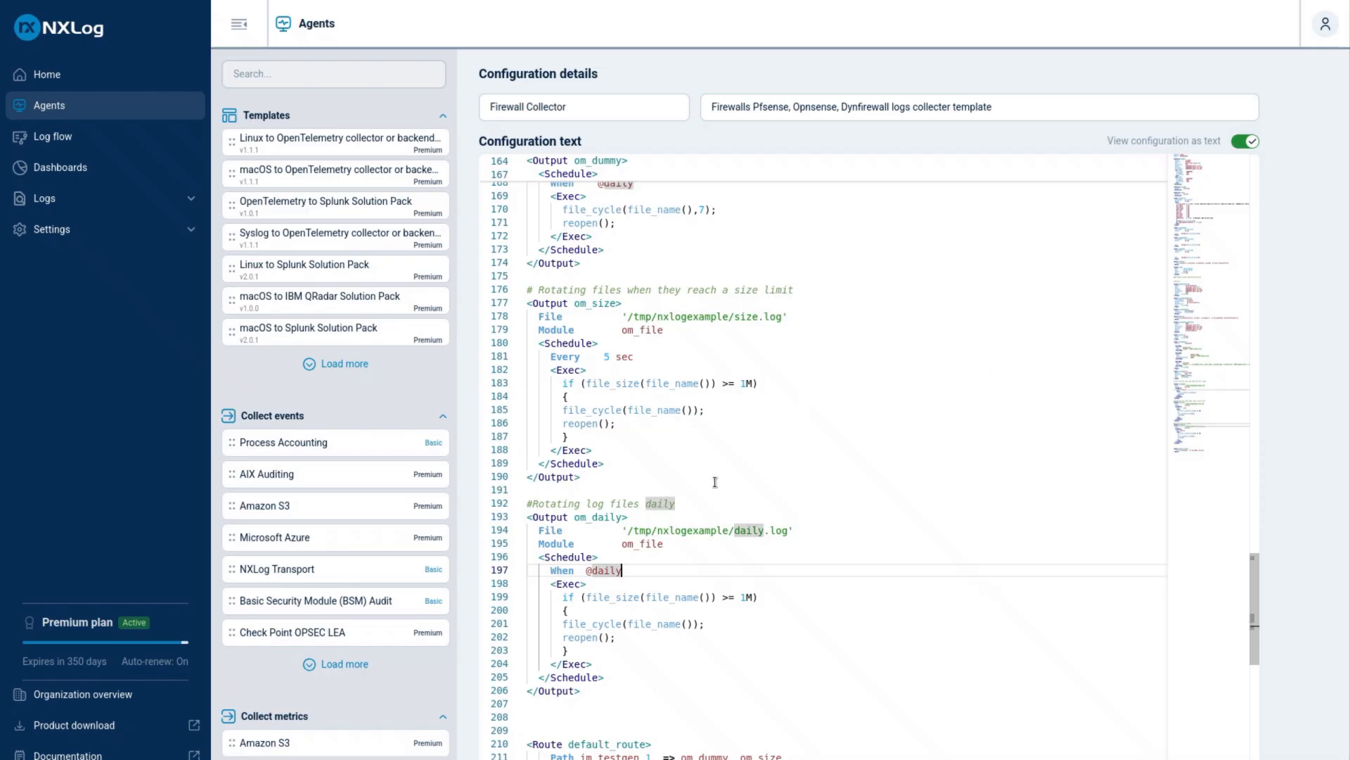
{"action": "left_click", "coordinate": [797, 532]}
{"action": "left_click", "coordinate": [762, 531]}
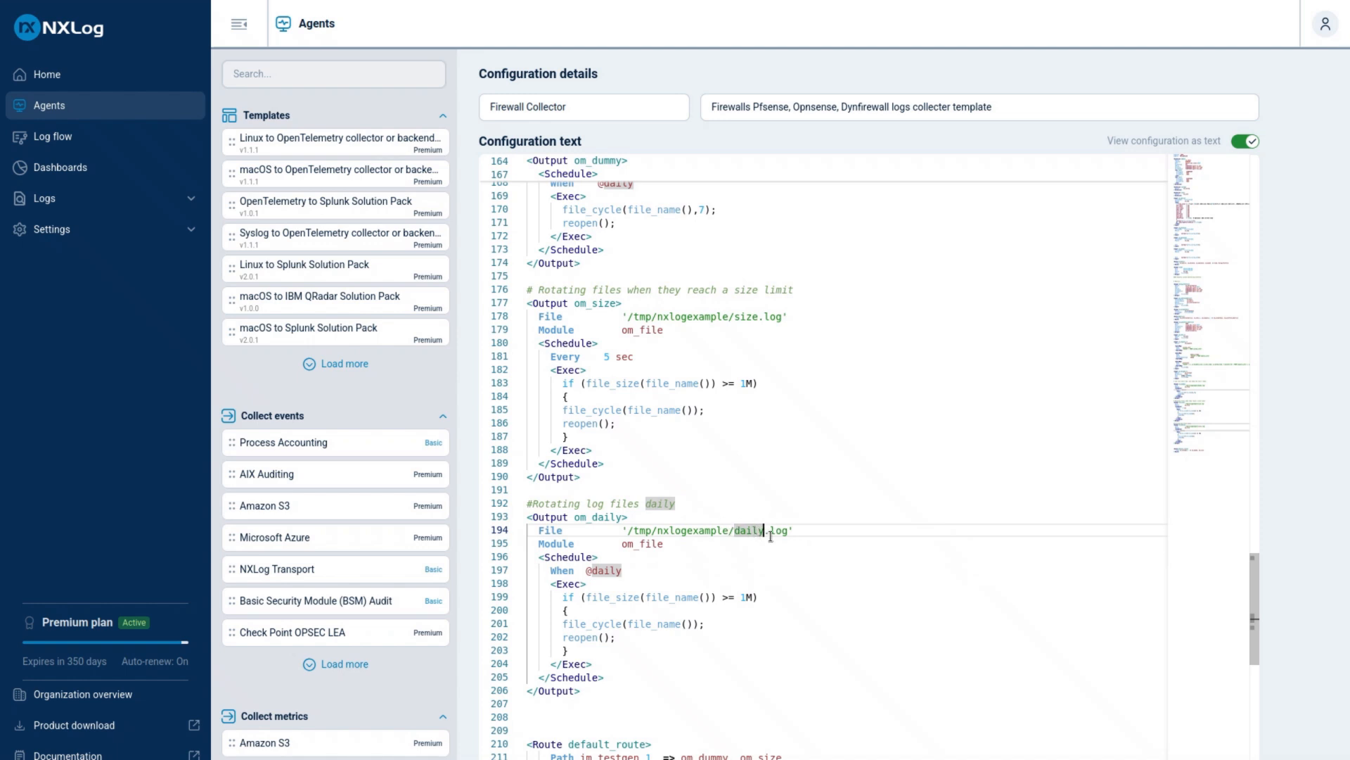
{"action": "left_click", "coordinate": [724, 503]}
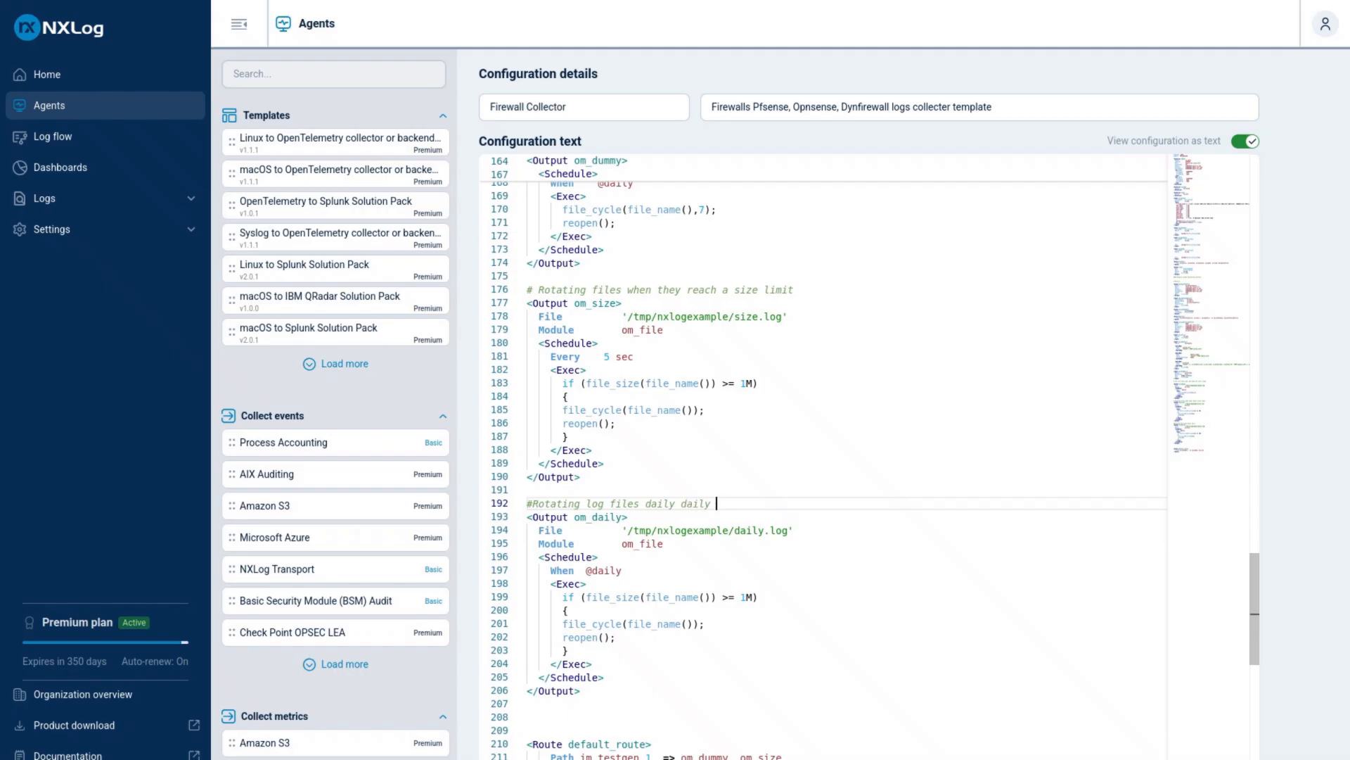
{"action": "type", "text": "te"}
{"action": "key", "text": "BackSpace"}
{"action": "key", "text": "BackSpace"}
{"action": "key", "text": "BackSpace"}
{"action": "key", "text": "BackSpace"}
{"action": "key", "text": "BackSpace"}
{"action": "key", "text": "BackSpace"}
{"action": "key", "text": "BackSpace"}
{"action": "key", "text": "BackSpace"}
{"action": "key", "text": "BackSpace"}
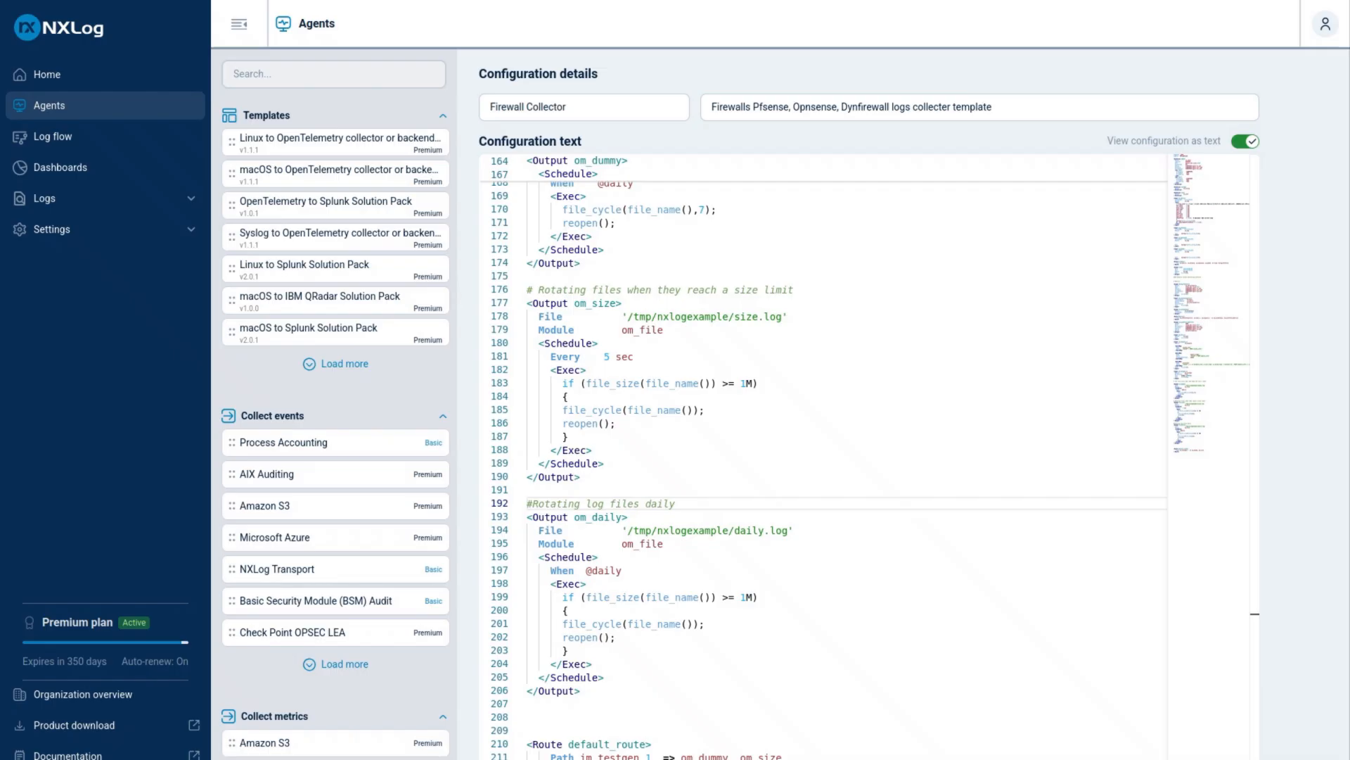
- Replace the size condition inside om_daily's Exec block with the line Exec rotate_to(file_name() + strftime(now(), '_%Y-%m-%d'));
{"action": "left_click", "coordinate": [562, 597]}
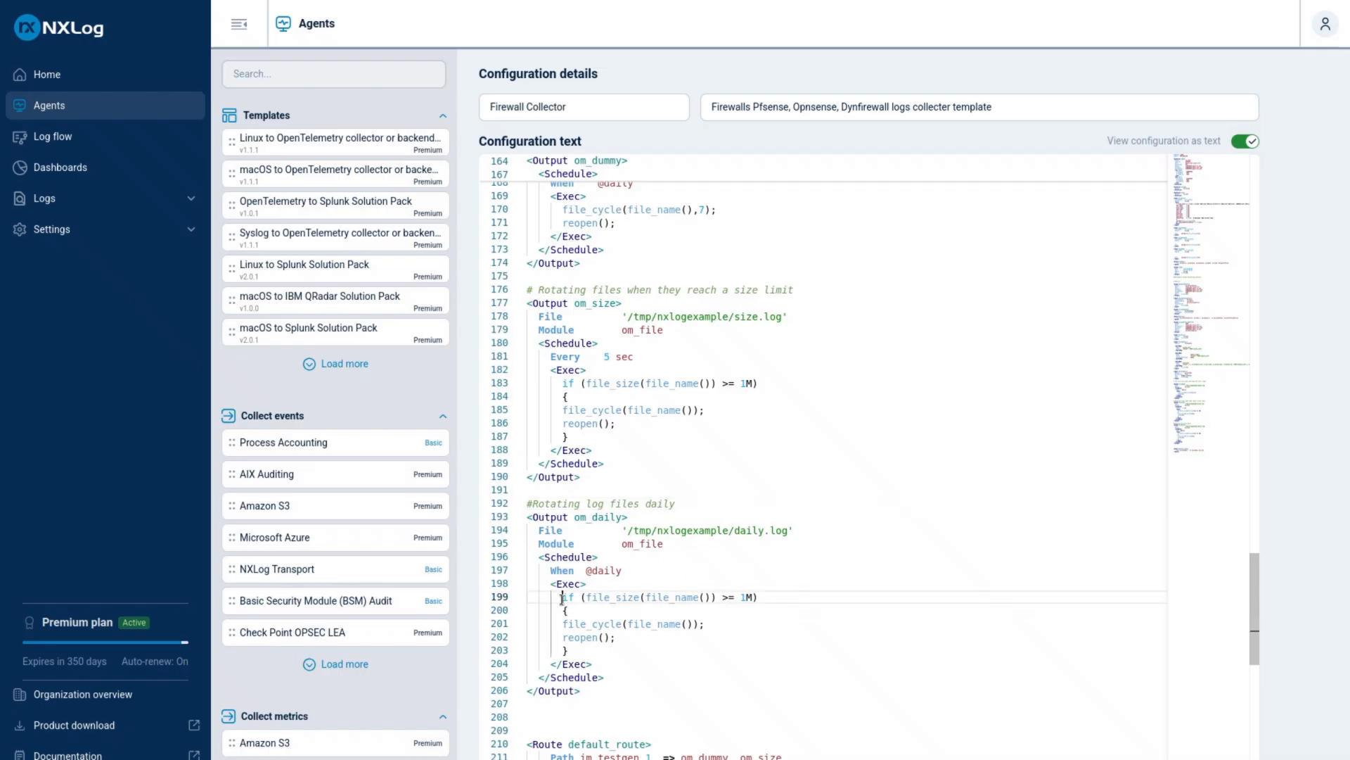
{"action": "left_click_drag", "start_coordinate": [562, 598], "coordinate": [616, 646]}
{"action": "key", "text": "BackSpace"}
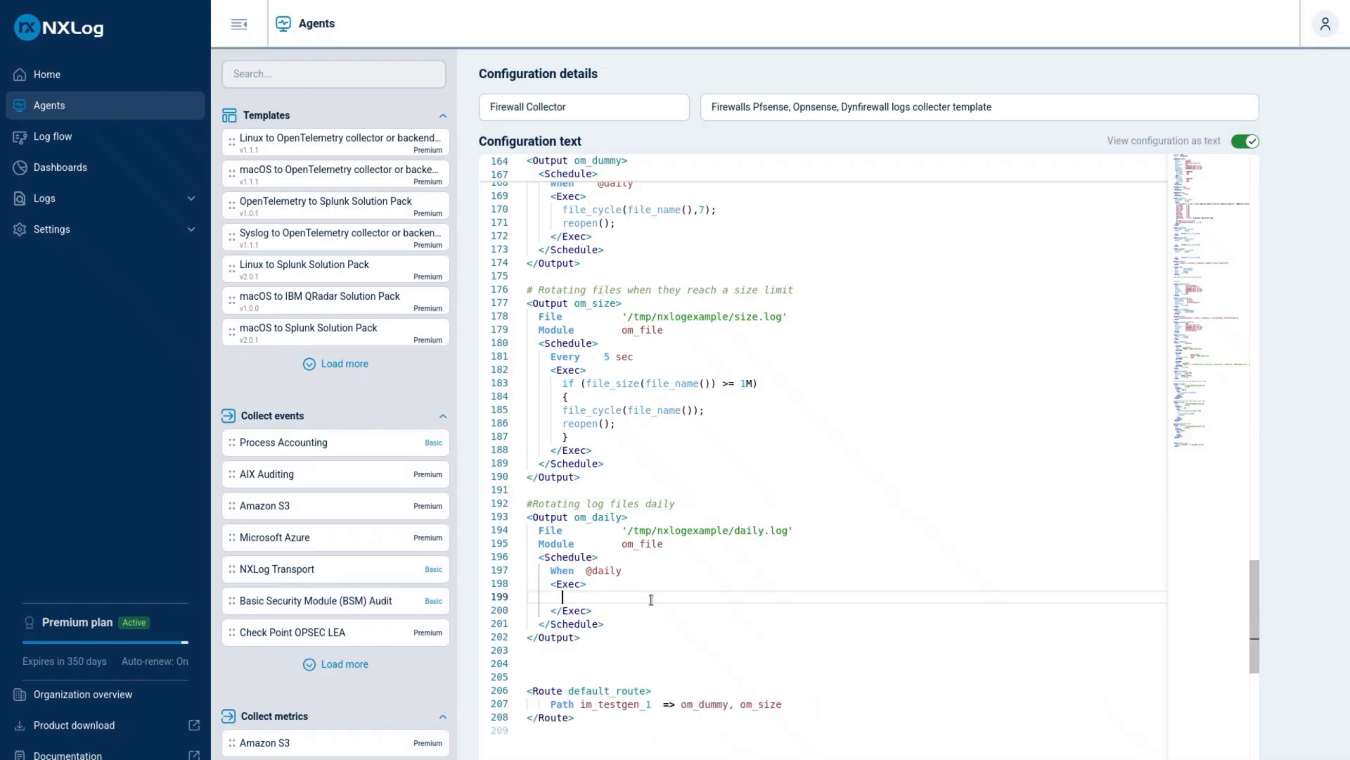
{"action": "key", "text": "ctrl+v"}
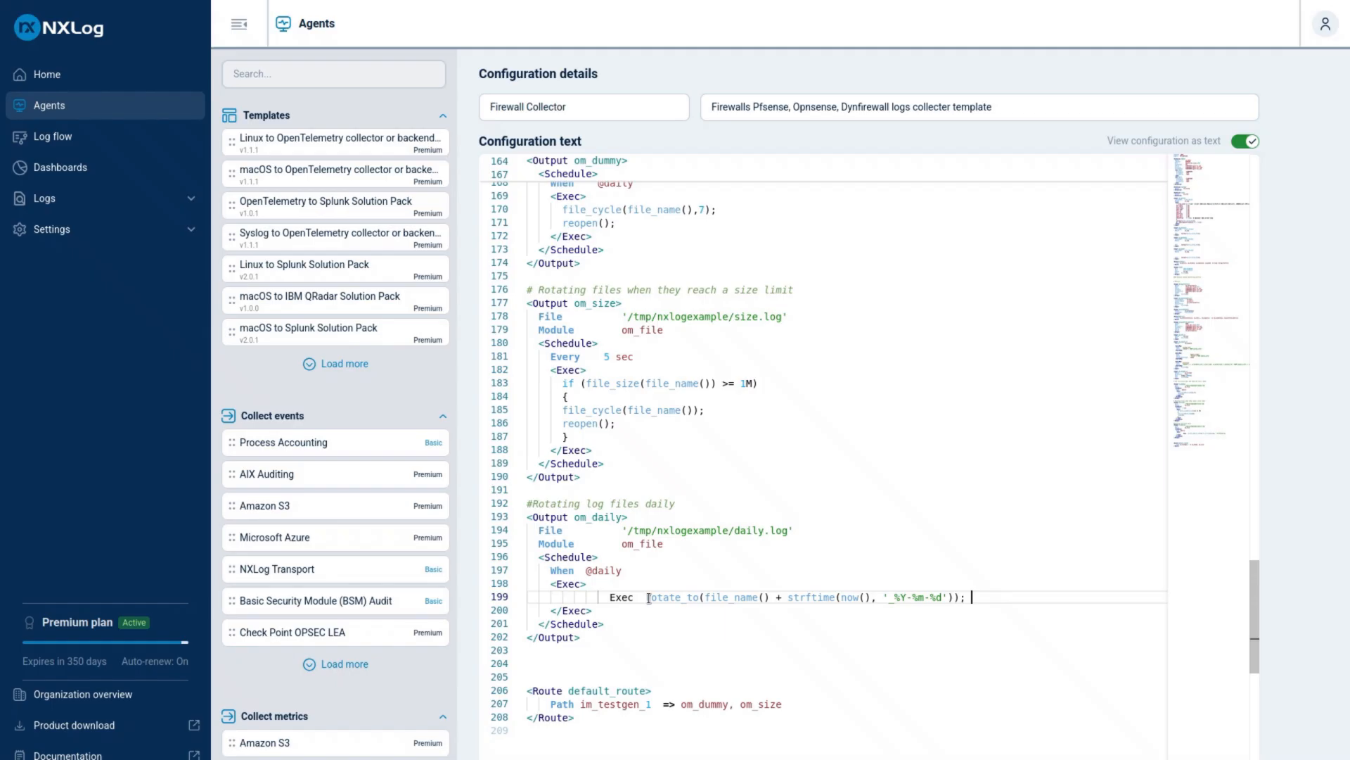
- Remove the extra indentation and the redundant Exec keyword in front of rotate_to in the om_daily block
{"action": "key", "text": "Home"}
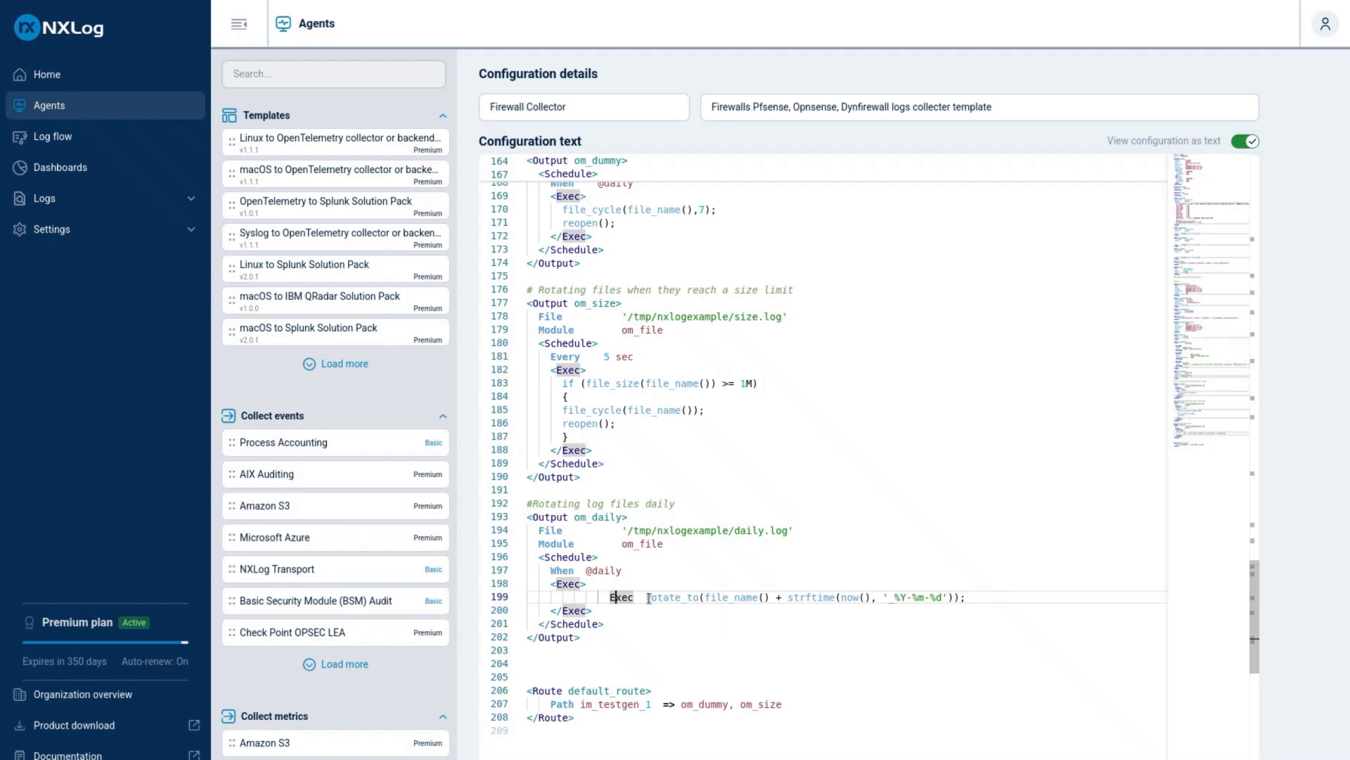
{"action": "key", "text": "BackSpace"}
{"action": "key", "text": "BackSpace"}
{"action": "key", "text": "BackSpace"}
{"action": "key", "text": "BackSpace"}
{"action": "key", "text": "BackSpace"}
{"action": "key", "text": "BackSpace"}
{"action": "key", "text": "BackSpace"}
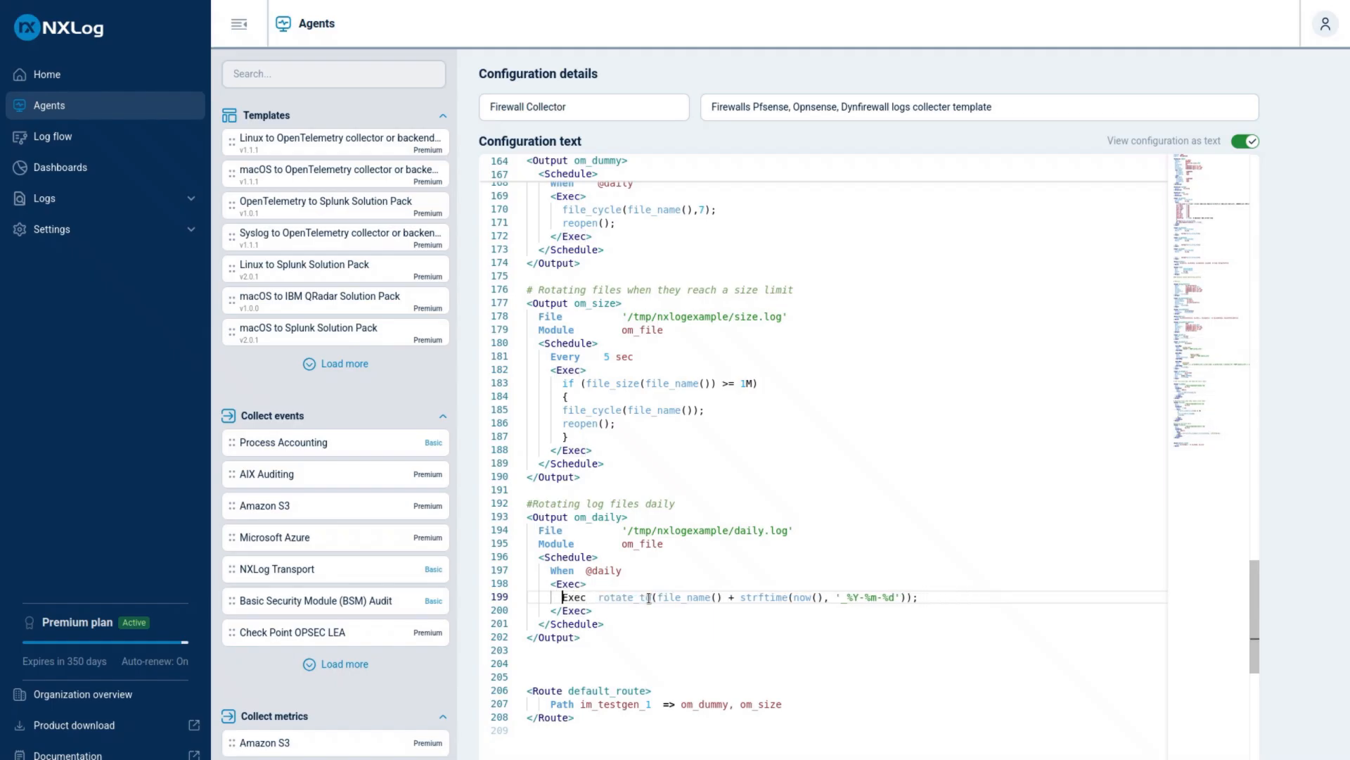
{"action": "key", "text": "Delete"}
{"action": "key", "text": "Delete"}
{"action": "key", "text": "Delete"}
{"action": "key", "text": "Delete"}
{"action": "key", "text": "Delete"}
{"action": "key", "text": "Delete"}
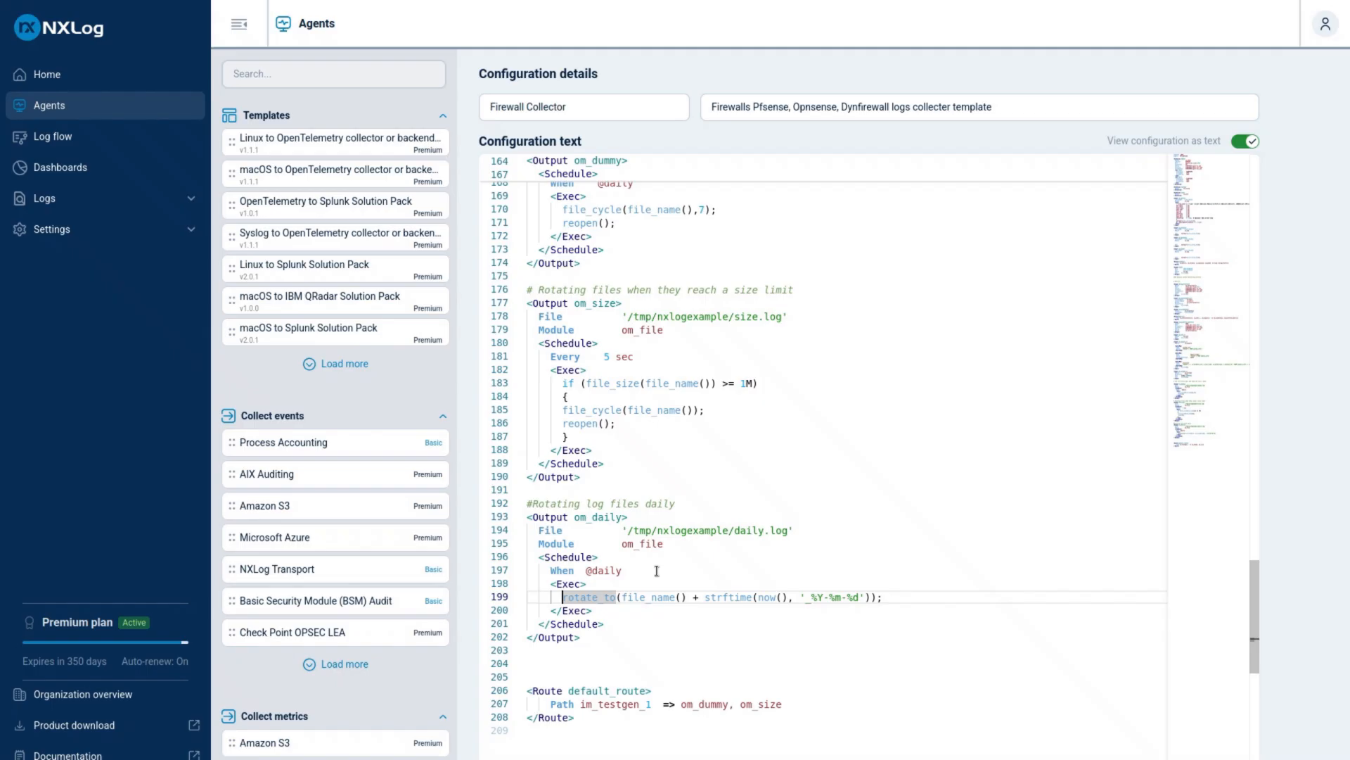
- Examine the rotate_to arguments in om_daily: the file name, the current time function and the date format
{"action": "left_click", "coordinate": [609, 597]}
{"action": "double_click", "coordinate": [621, 597]}
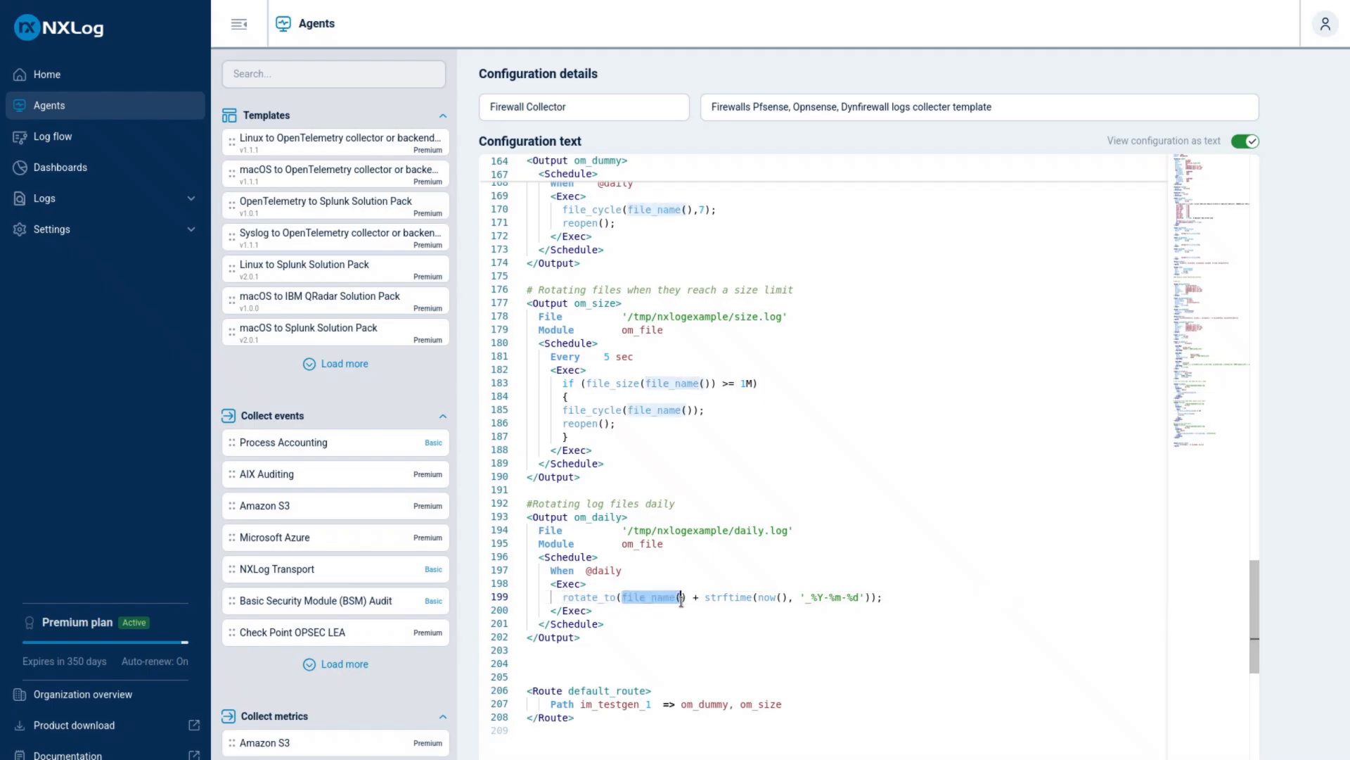
{"action": "left_click_drag", "start_coordinate": [738, 530], "coordinate": [776, 531]}
{"action": "mouse_move", "coordinate": [705, 597]}
{"action": "left_mouse_down"}
{"action": "mouse_move", "coordinate": [755, 597]}
{"action": "mouse_move", "coordinate": [705, 601]}
{"action": "left_mouse_up"}
{"action": "left_click", "coordinate": [747, 597]}
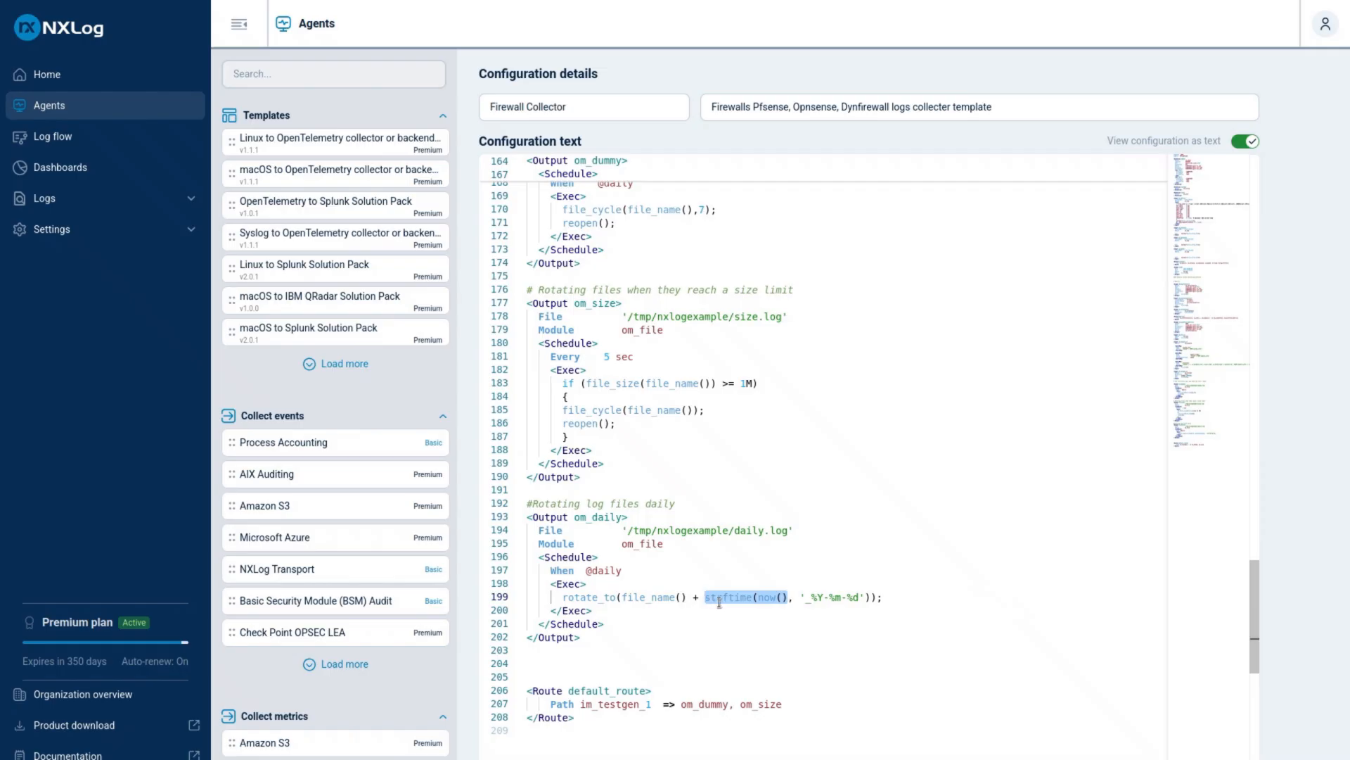
{"action": "left_click", "coordinate": [780, 597]}
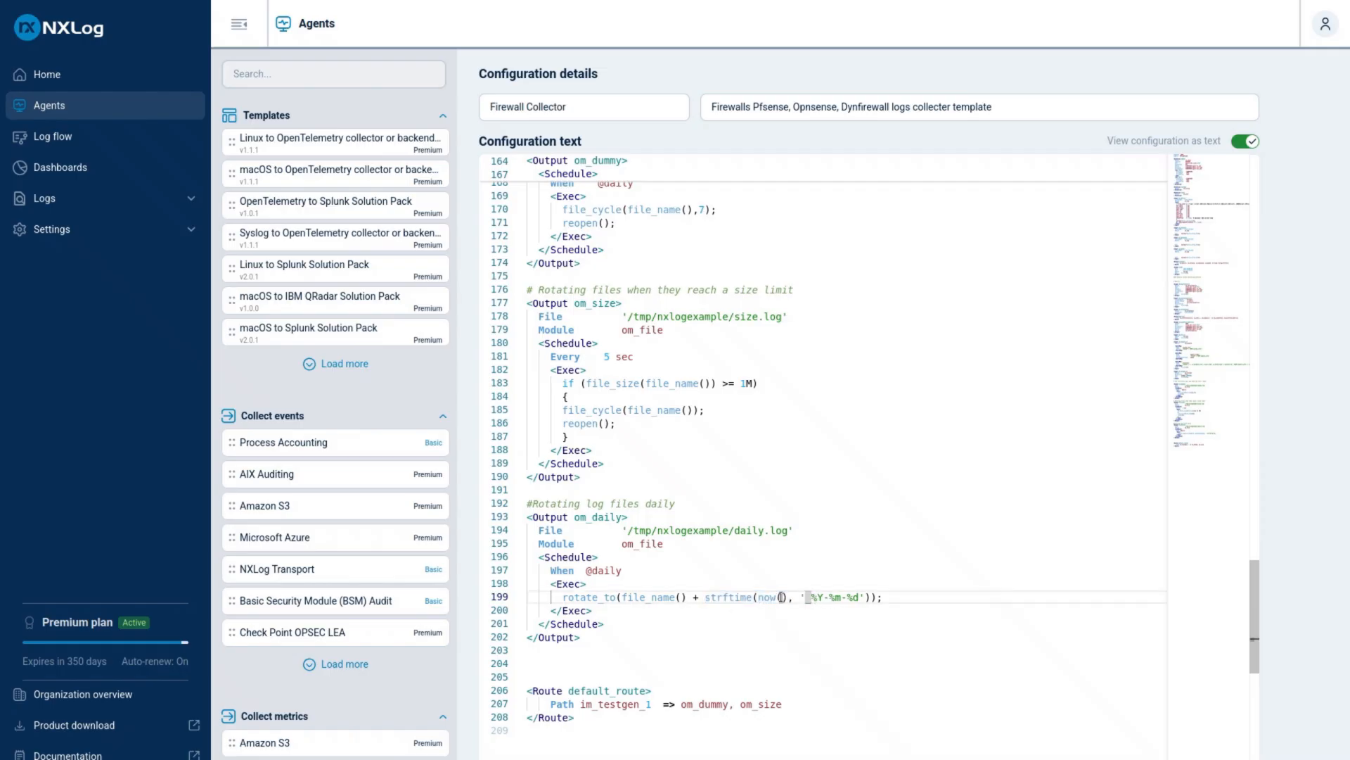
{"action": "left_click", "coordinate": [801, 596]}
{"action": "left_click_drag", "start_coordinate": [801, 598], "coordinate": [860, 596]}
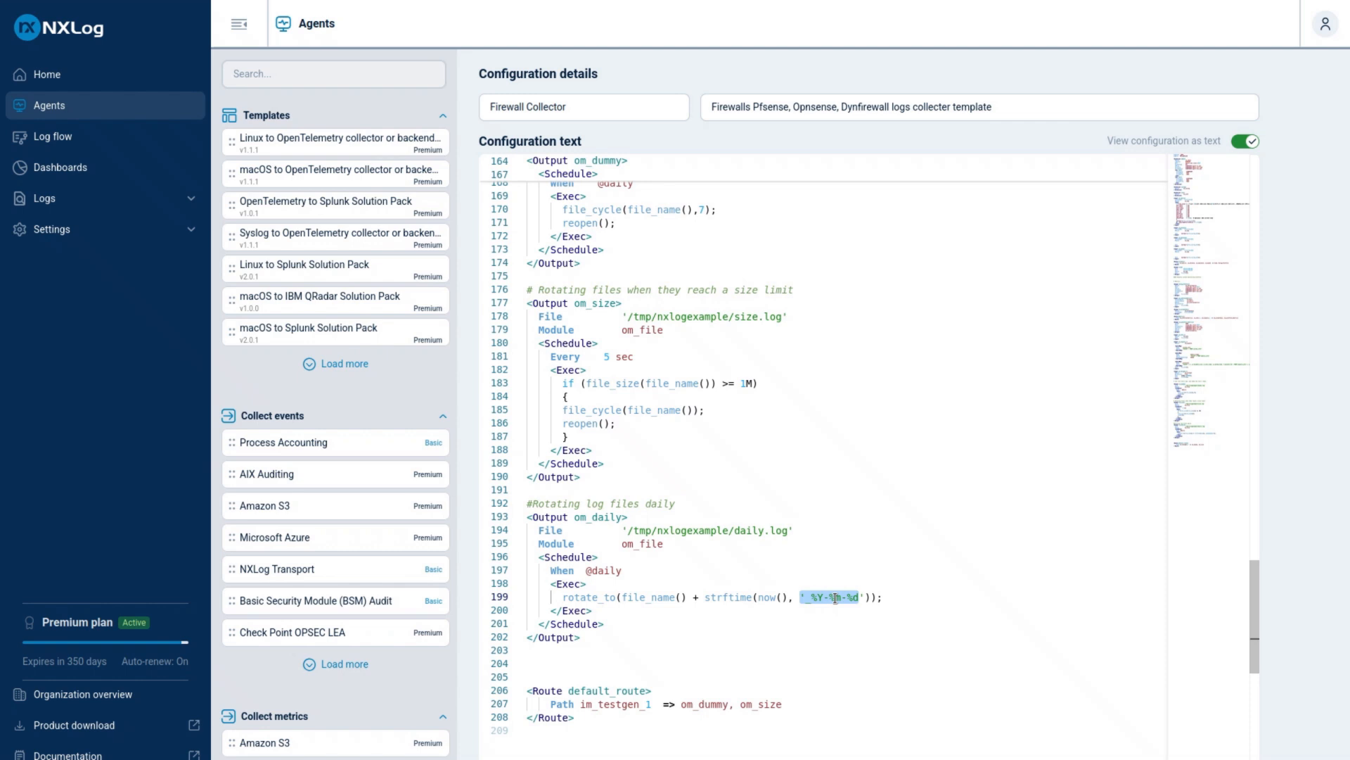
{"action": "left_click", "coordinate": [595, 599]}
{"action": "left_click_drag", "start_coordinate": [623, 571], "coordinate": [551, 570]}
{"action": "key", "text": "BackSpace"}
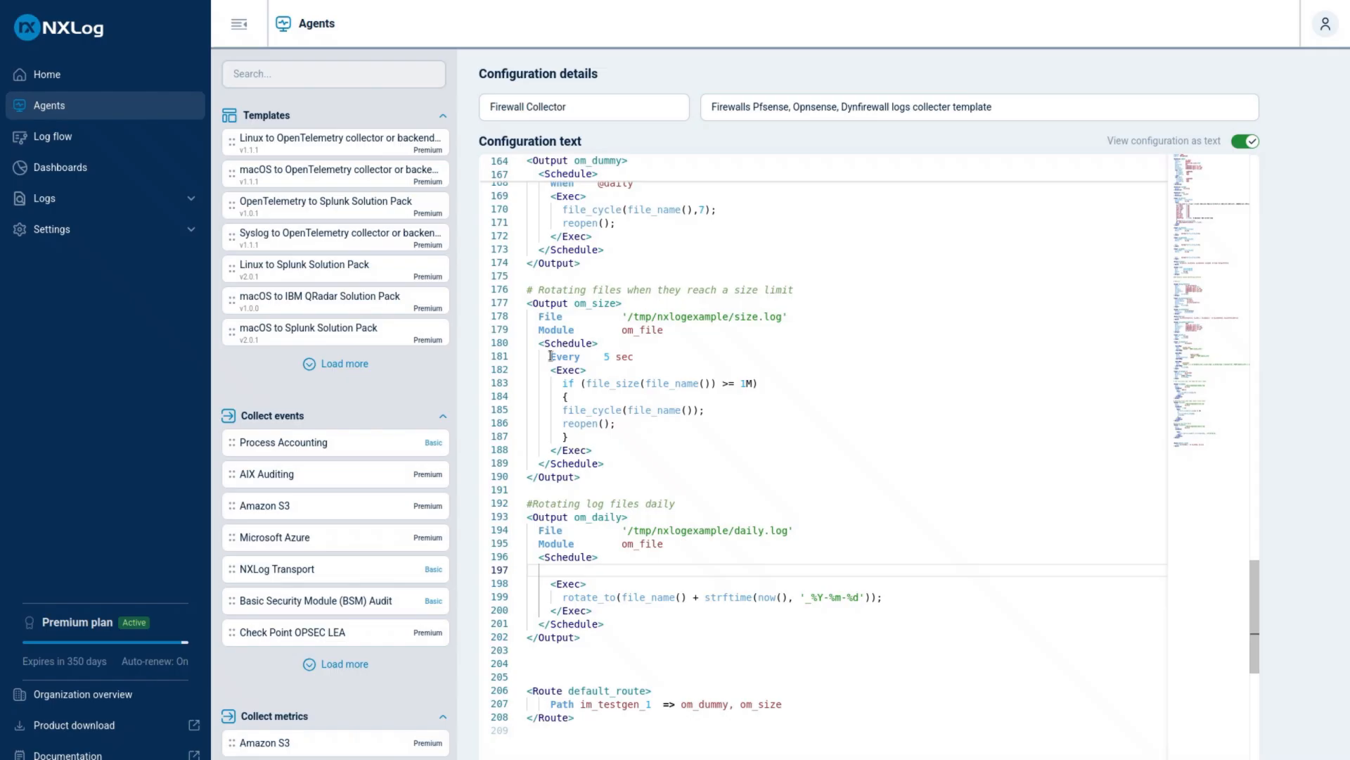
{"action": "left_click_drag", "start_coordinate": [551, 355], "coordinate": [635, 357]}
{"action": "right_click", "coordinate": [633, 359]}
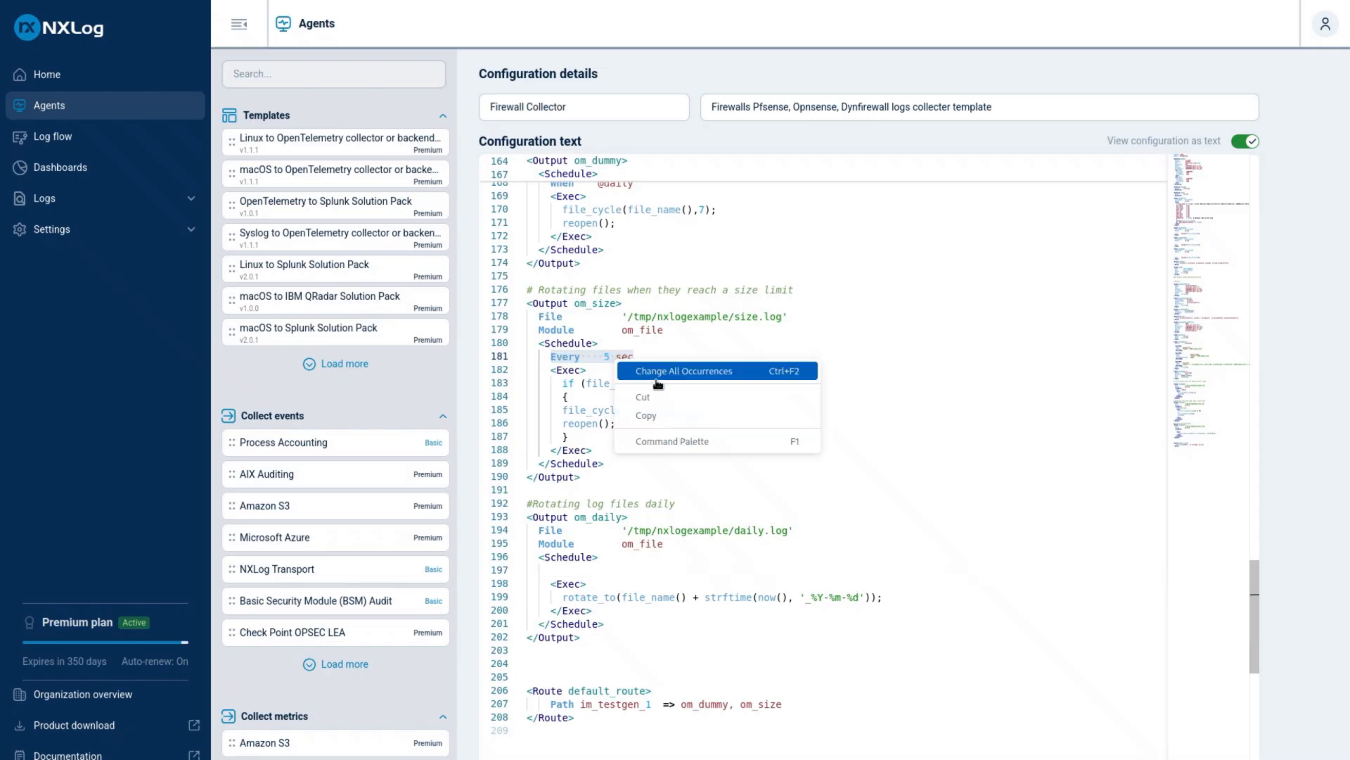
{"action": "left_click", "coordinate": [675, 413]}
{"action": "left_click", "coordinate": [579, 571]}
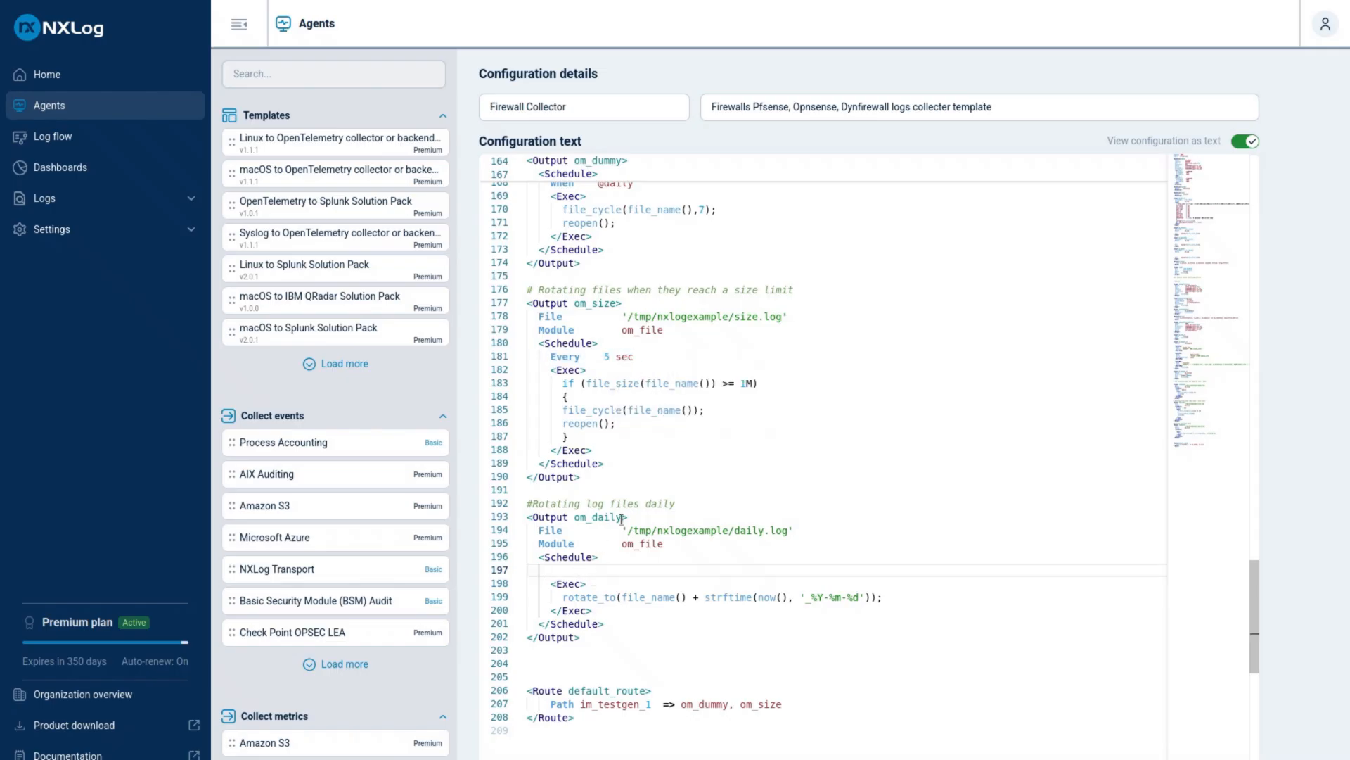
{"action": "key", "text": "ctrl+v"}
{"action": "key", "text": "Left"}
{"action": "key", "text": "Left"}
{"action": "key", "text": "Left"}
{"action": "key", "text": "Left"}
{"action": "key", "text": "Left"}
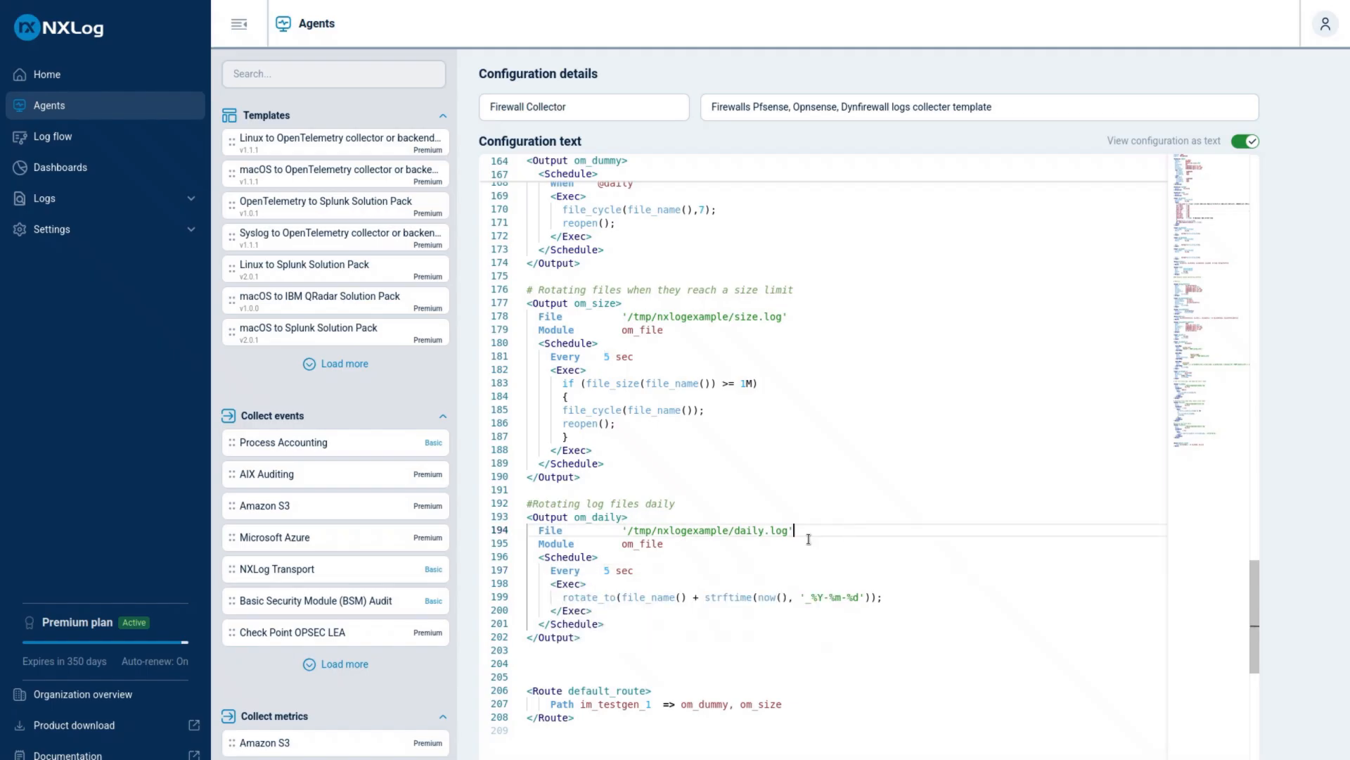
{"action": "left_click", "coordinate": [751, 529]}
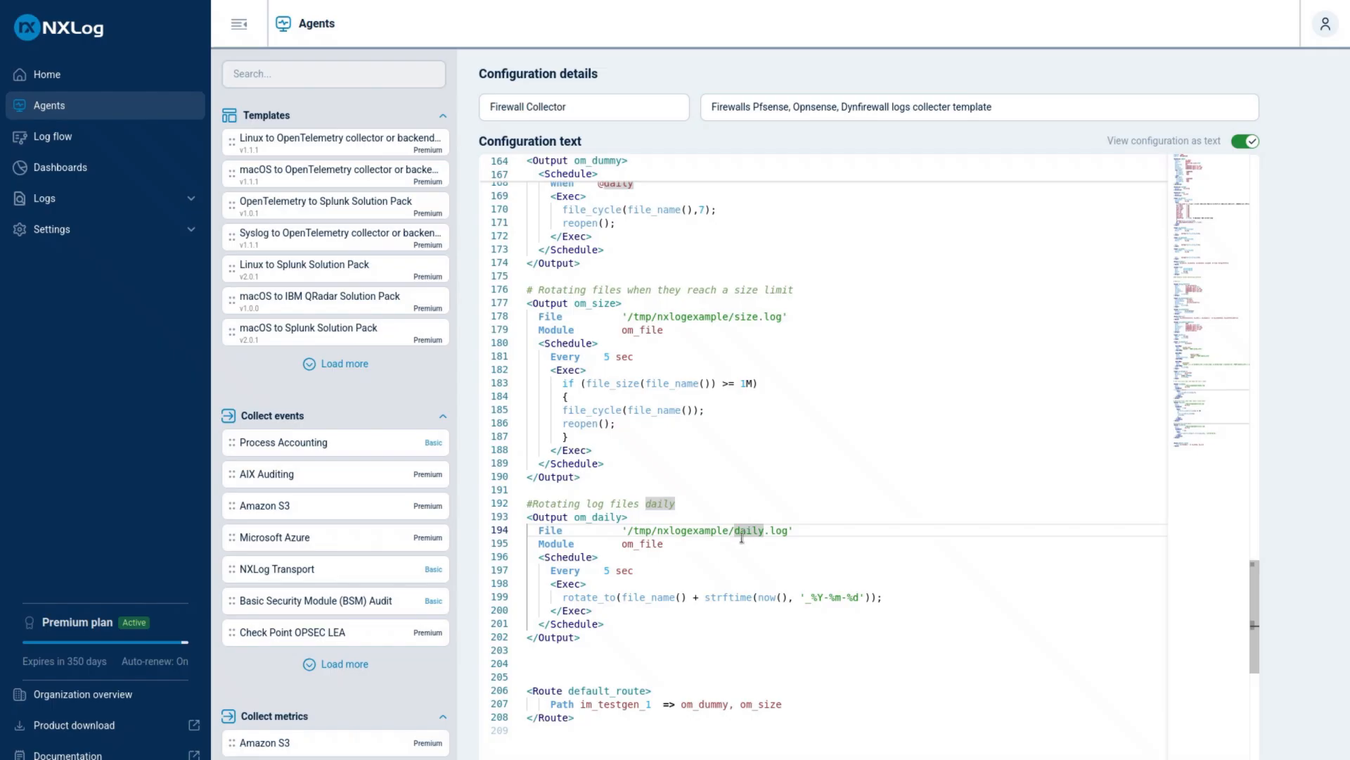
{"action": "left_click", "coordinate": [663, 573]}
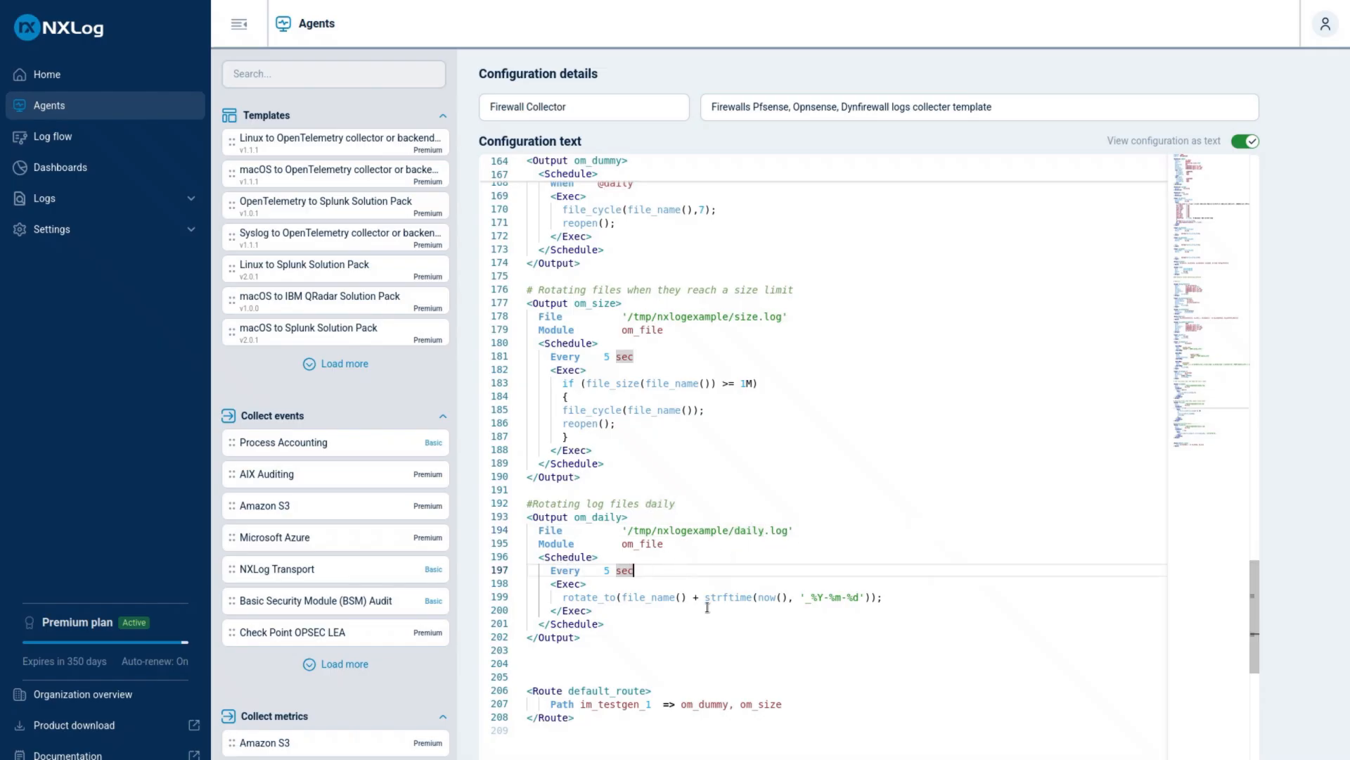
{"action": "scroll", "coordinate": [696, 602], "scroll_direction": "down", "scroll_amount": 1}
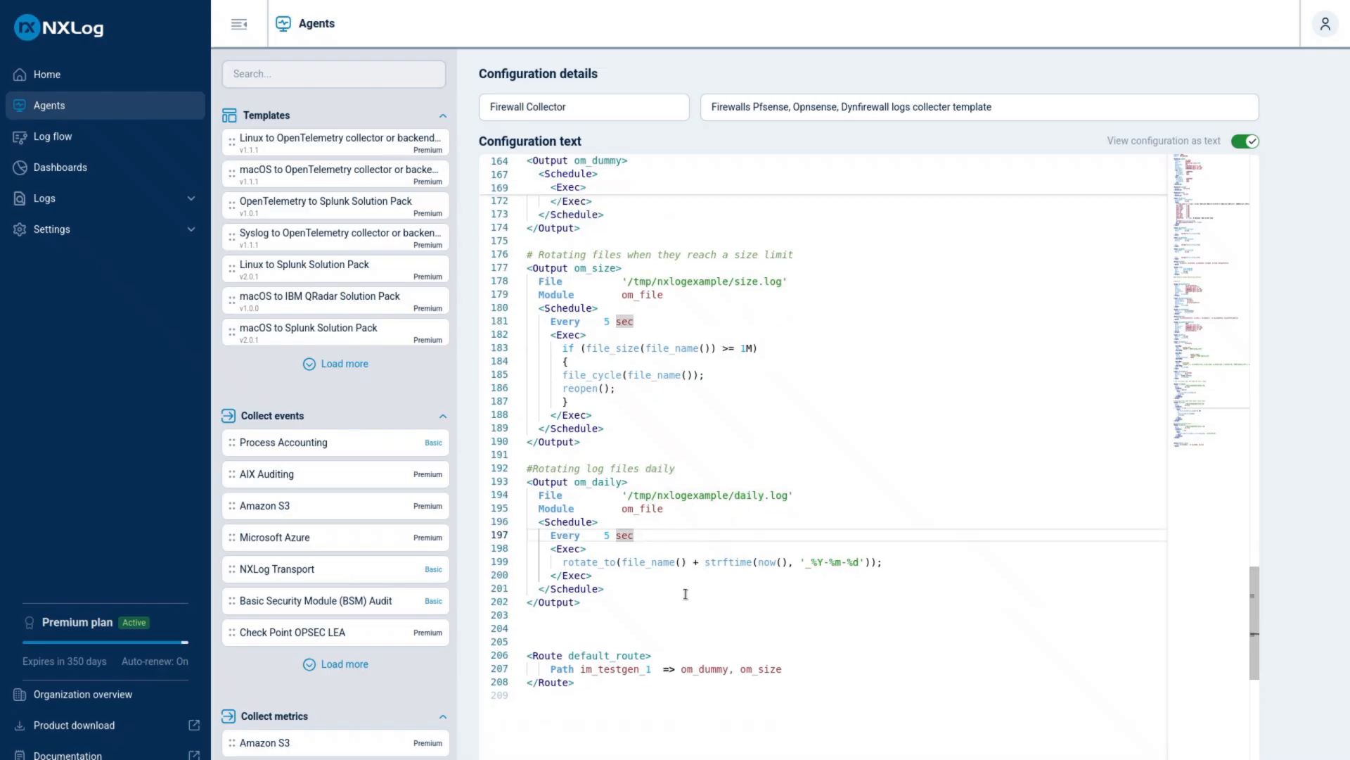
- Add om_daily as a third output, after om_size, in the Path line of the default_route block
{"action": "left_click", "coordinate": [788, 661]}
{"action": "key", "text": "Down"}
{"action": "key", "text": "Delete"}
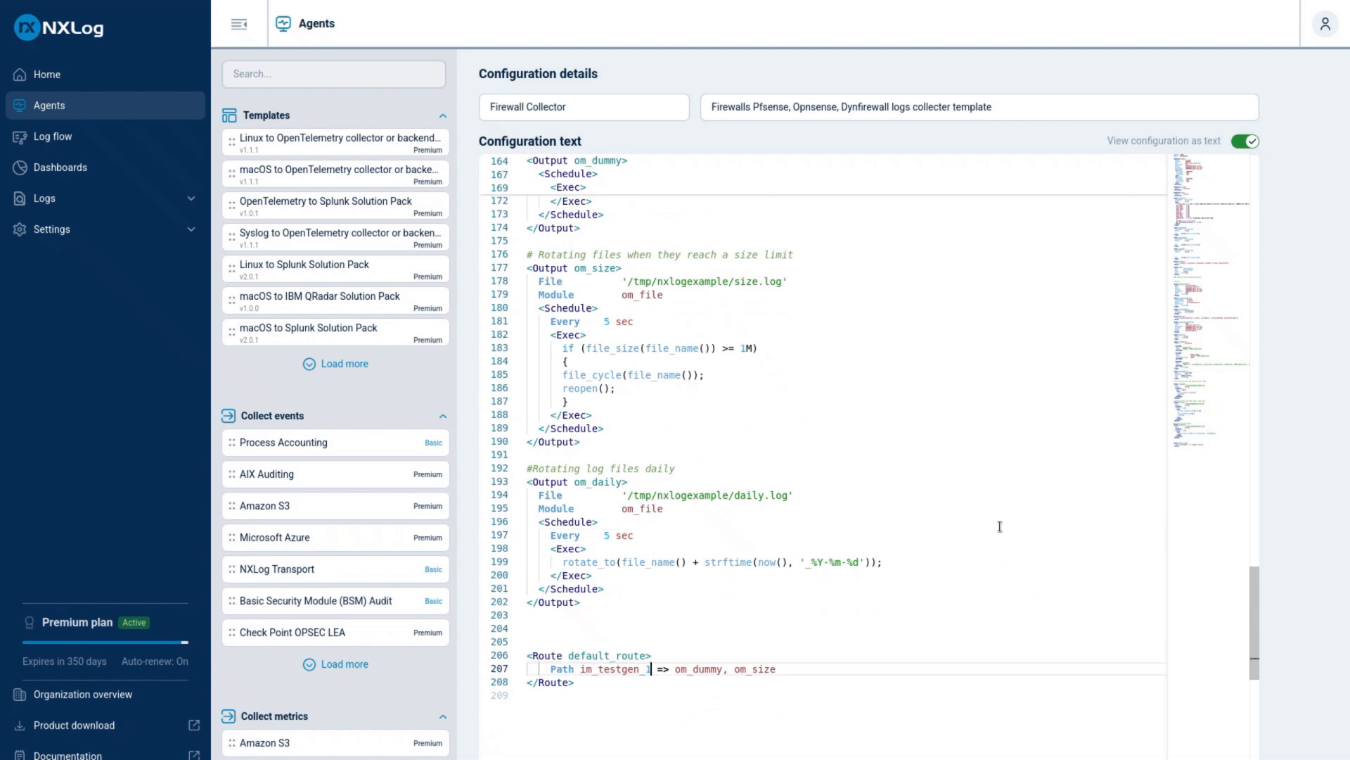
{"action": "key", "text": "ctrl+z"}
{"action": "key", "text": "End"}
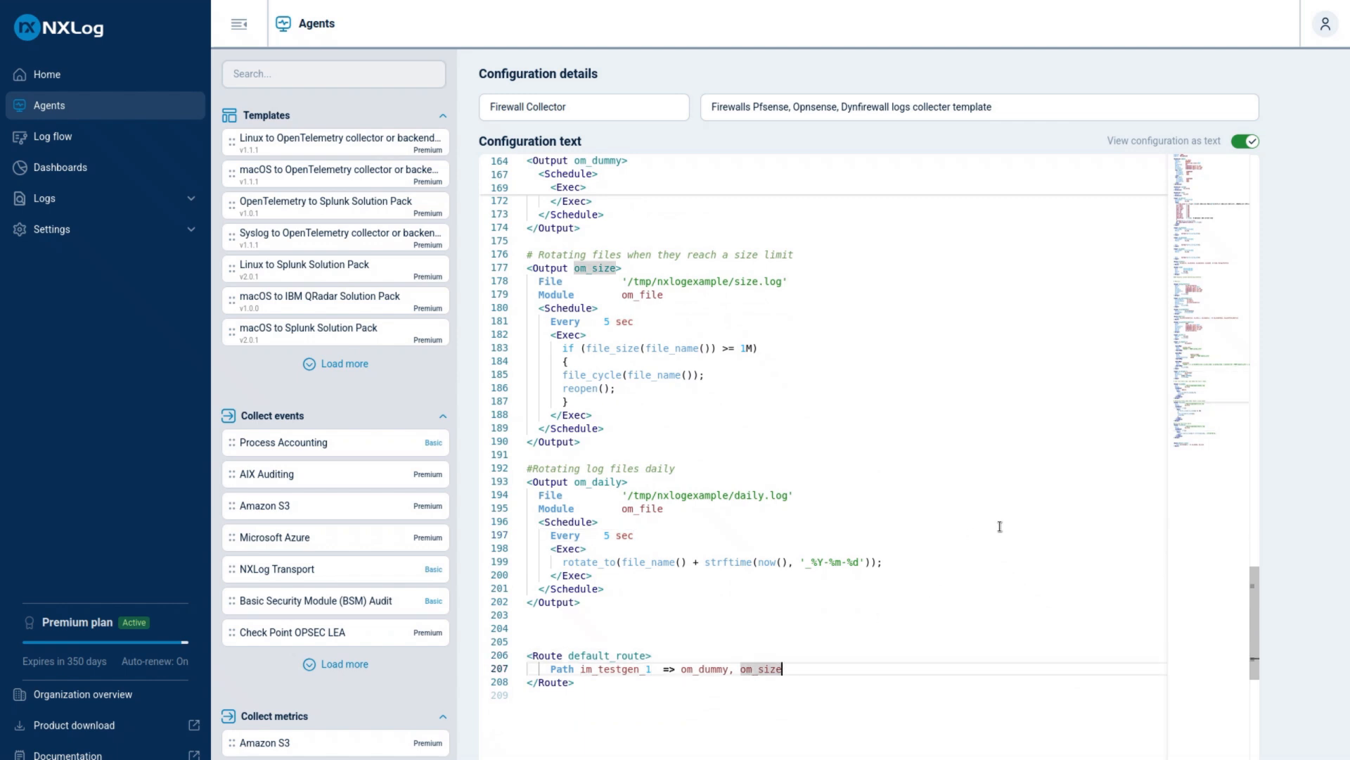
{"action": "type", "text": ","}
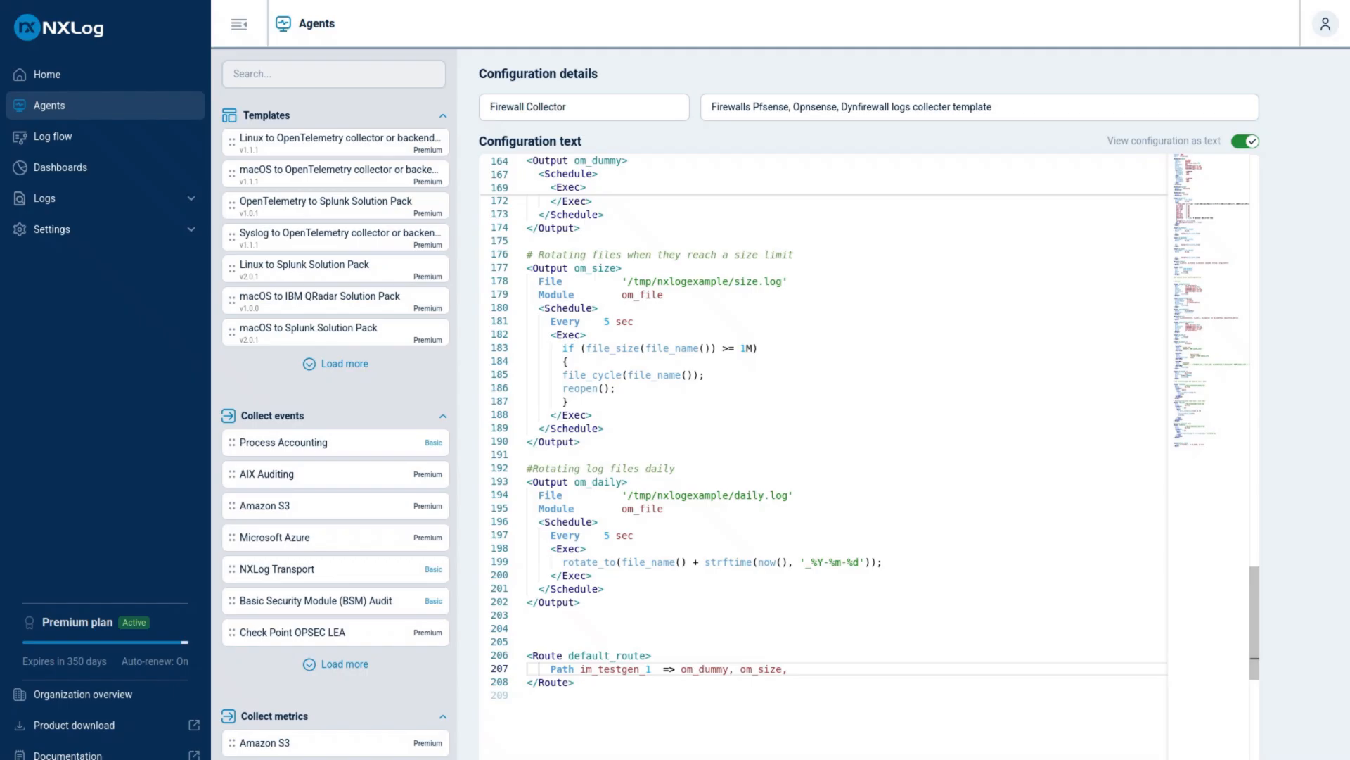
{"action": "type", "text": " om"}
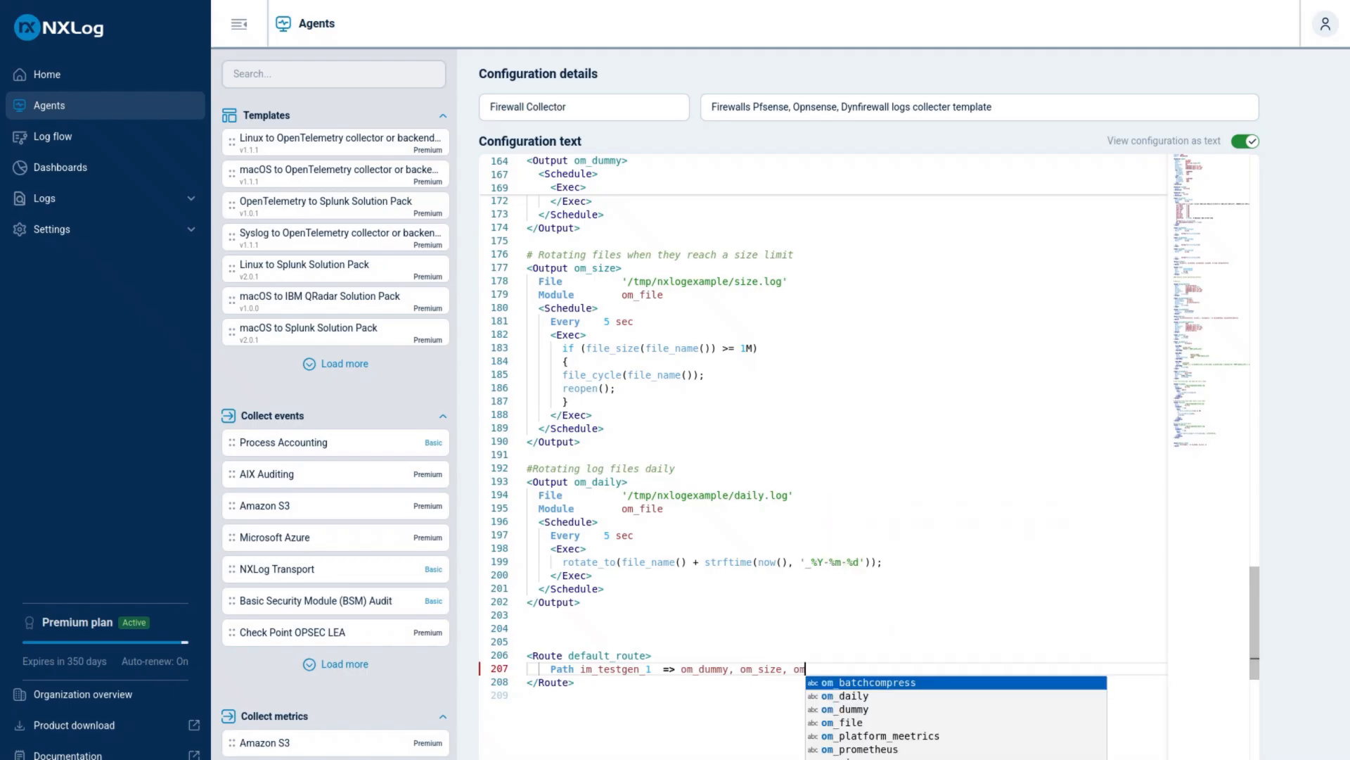
{"action": "type", "text": "_daily"}
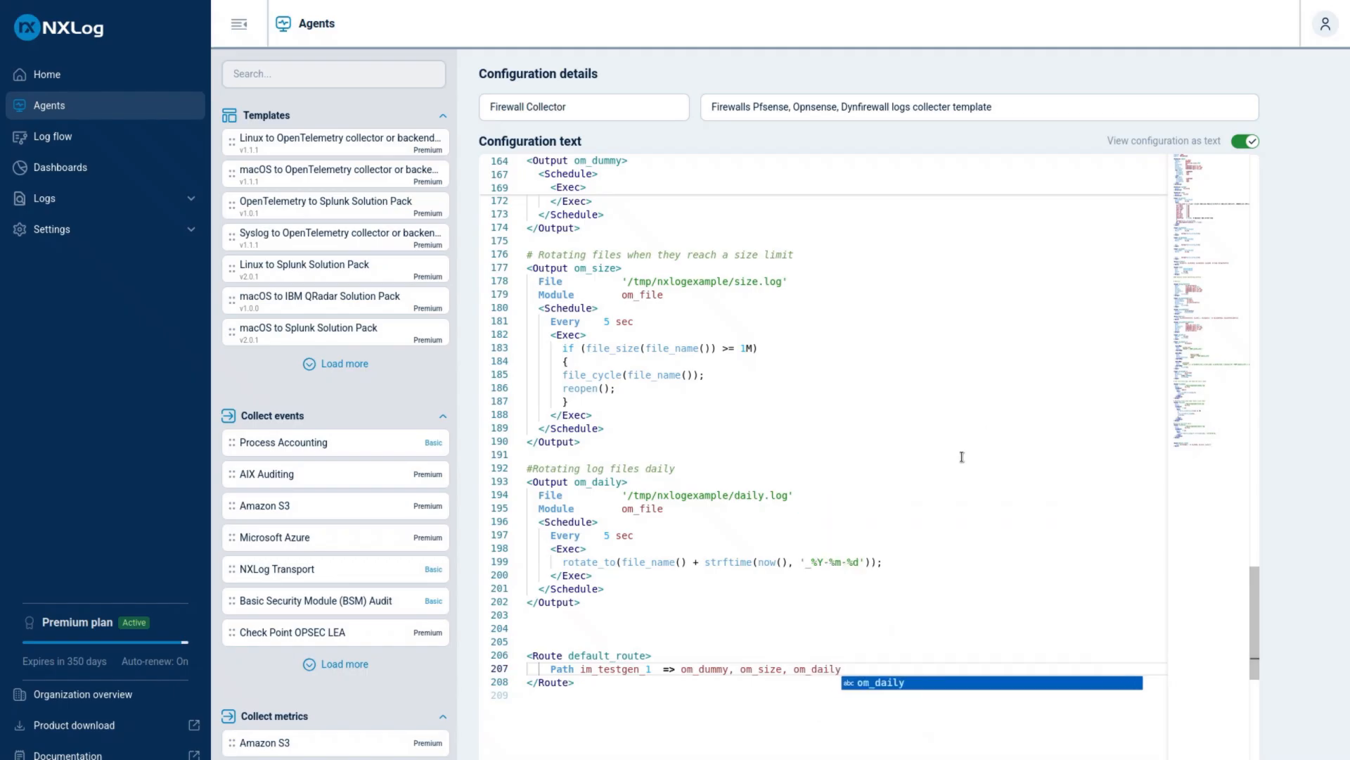
{"action": "left_click", "coordinate": [900, 562]}
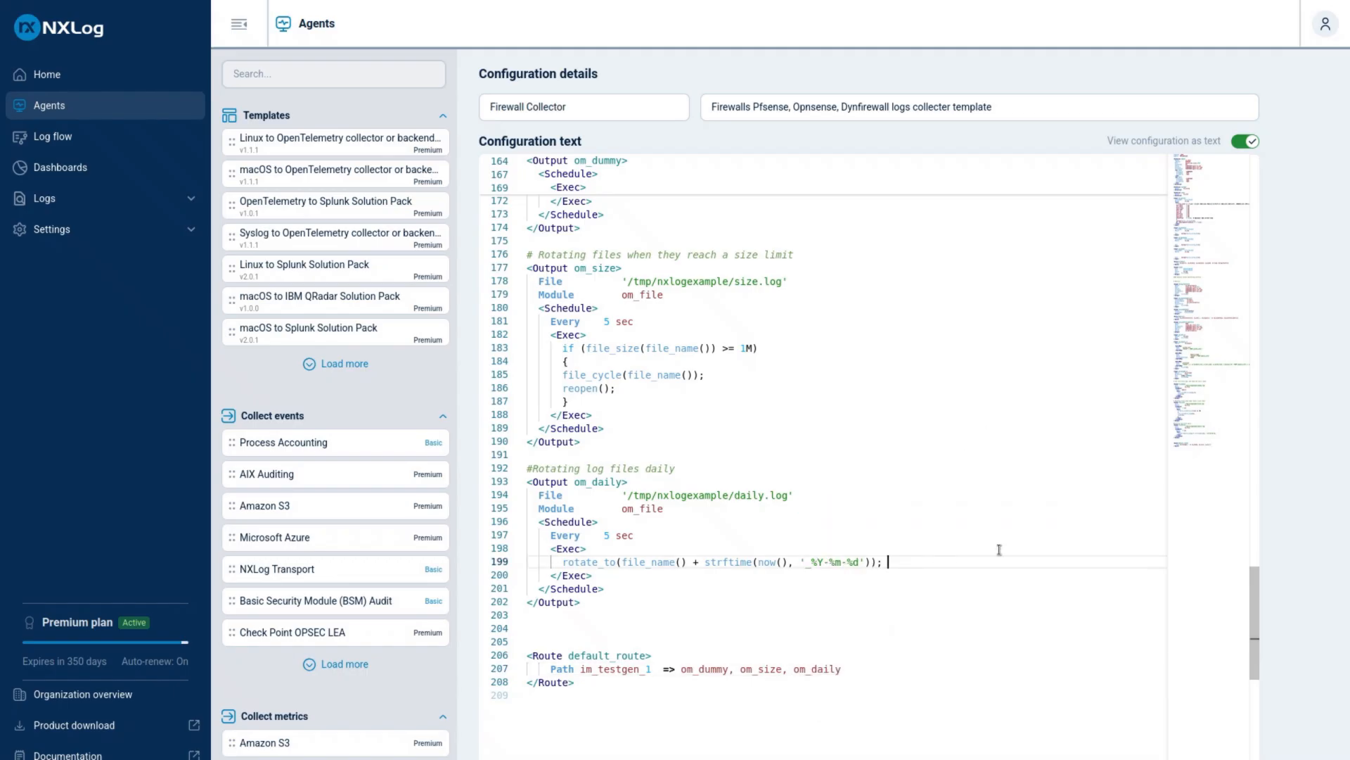
- Show the configuration in visual form and check the outputs that im_testgen_1 feeds in default_route
{"action": "left_click", "coordinate": [1246, 141]}
{"action": "scroll", "coordinate": [859, 506], "scroll_direction": "down", "scroll_amount": 5}
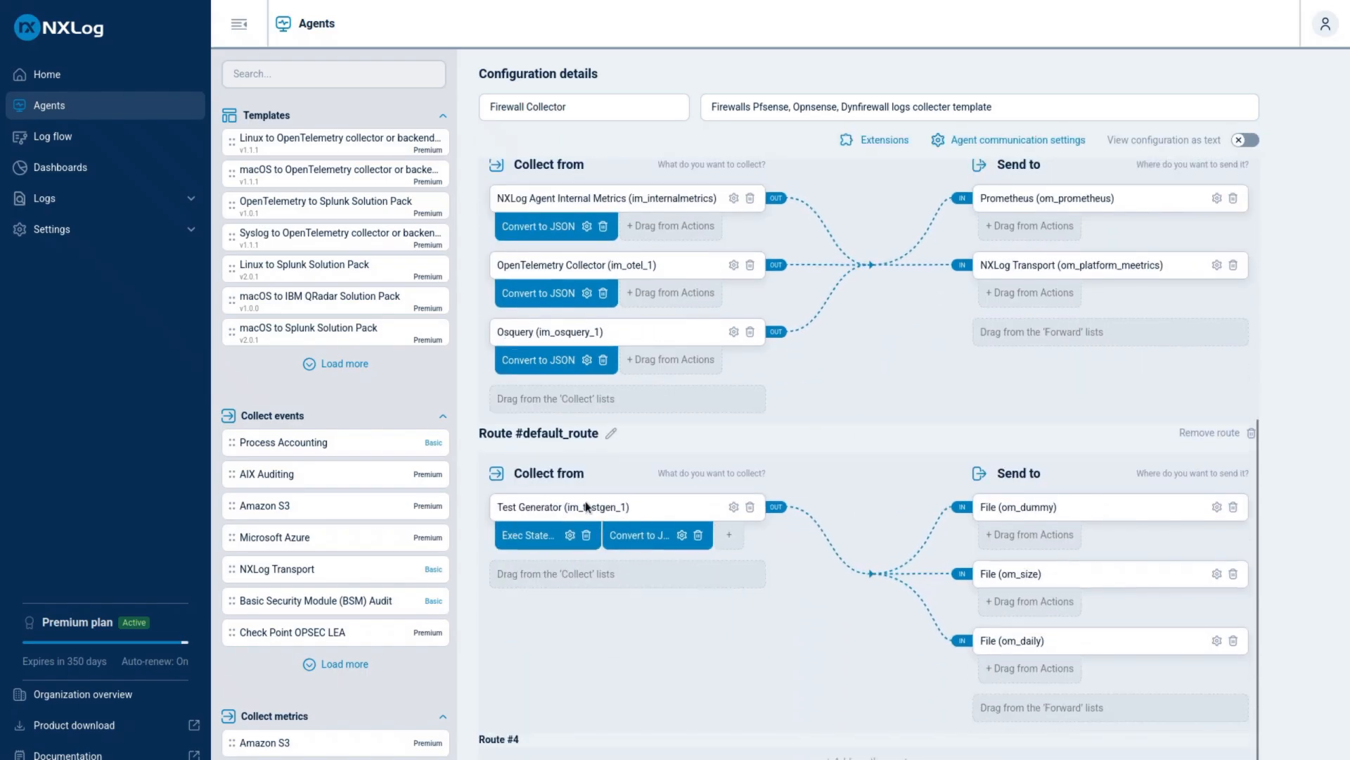
{"action": "left_click_drag", "start_coordinate": [606, 540], "coordinate": [989, 515]}
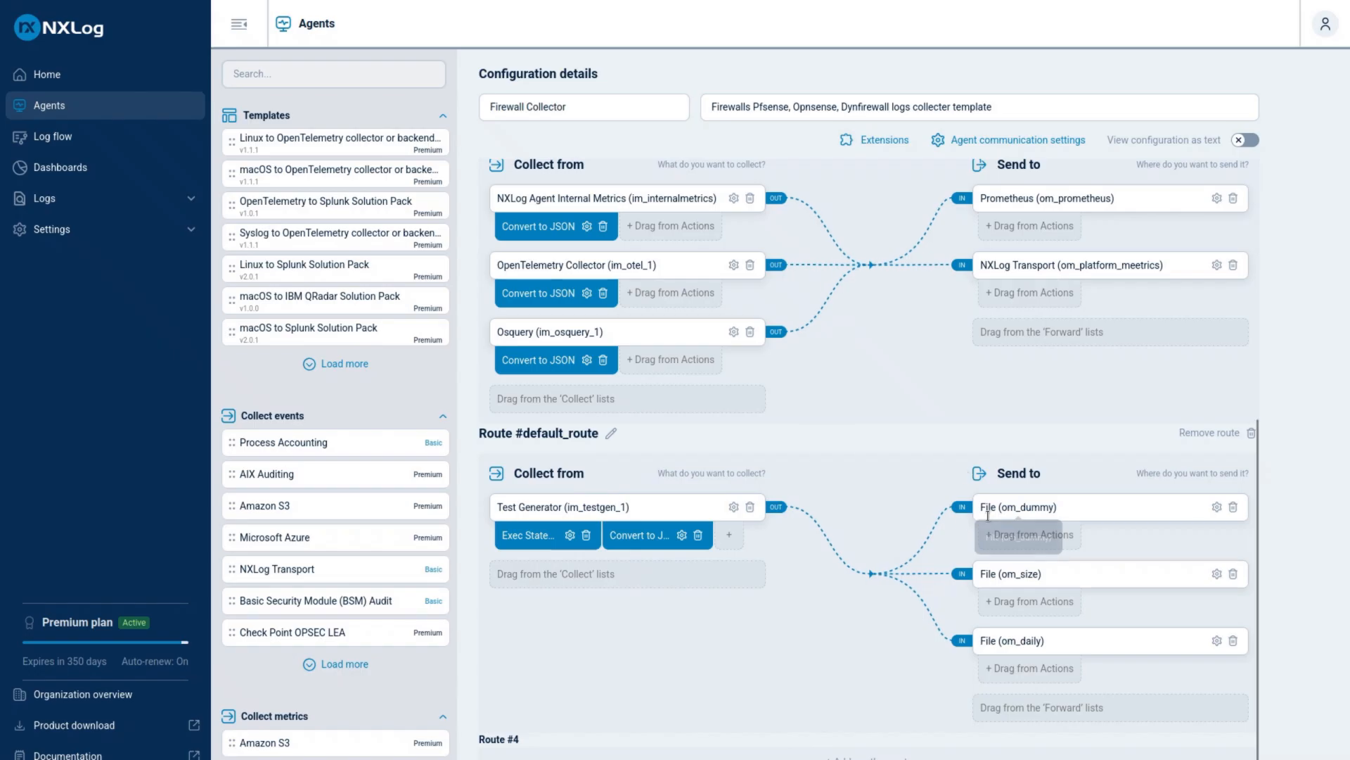
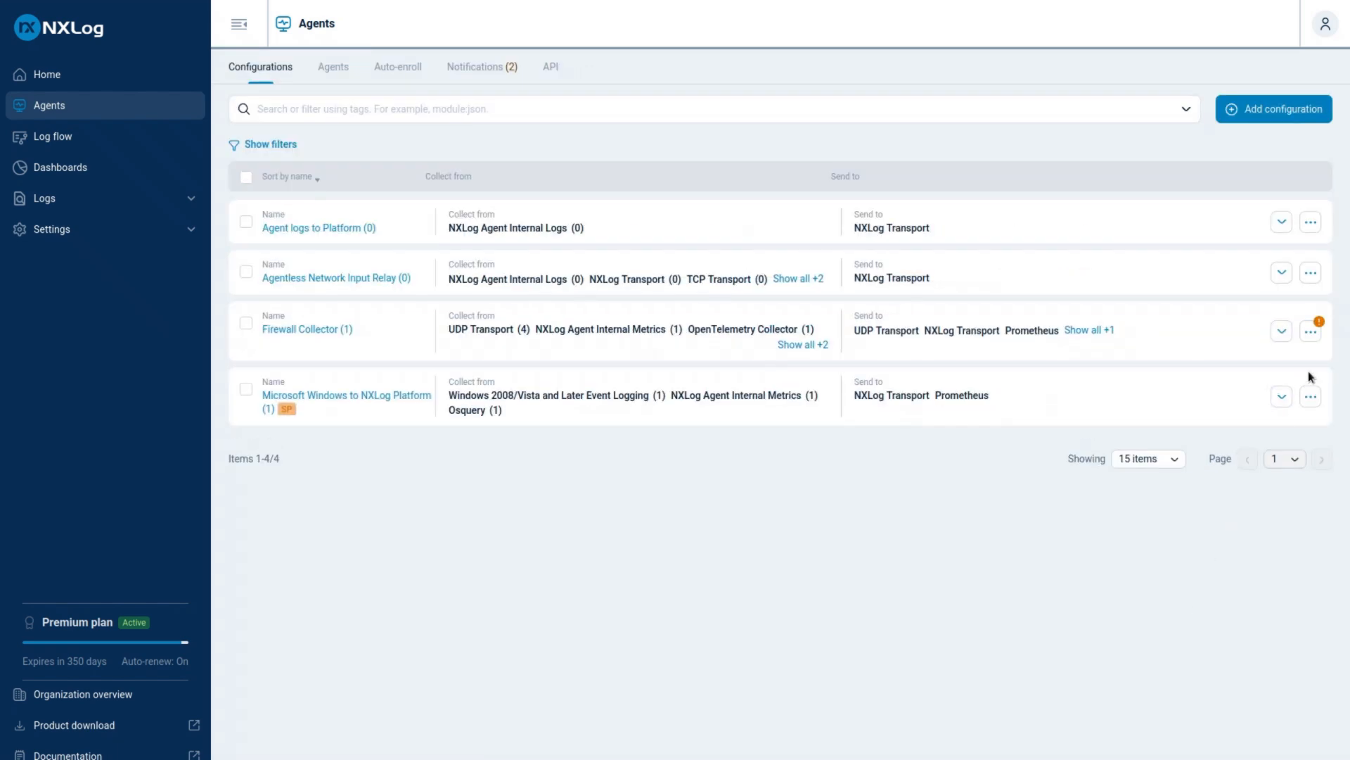
- Update the agents assigned to the Firewall Collector configuration
{"action": "left_click", "coordinate": [1311, 332]}
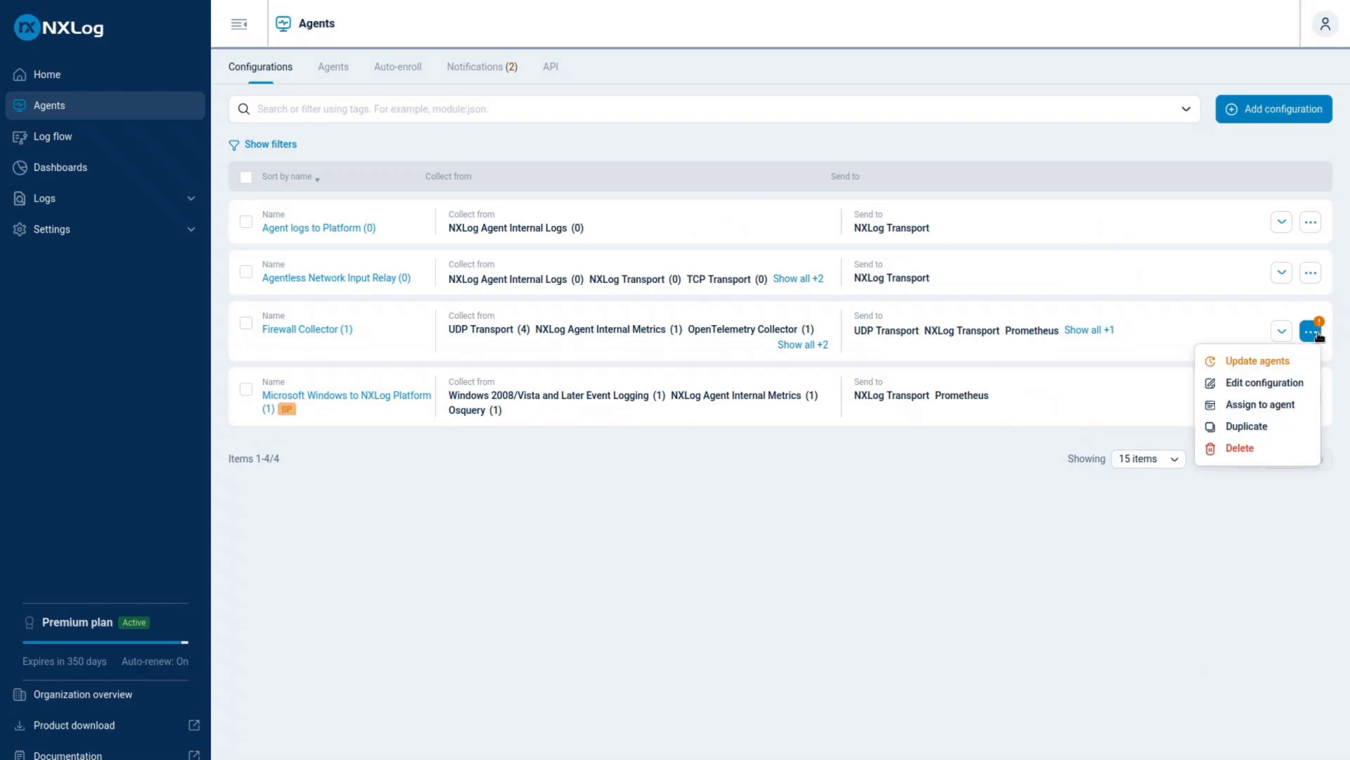
{"action": "left_click", "coordinate": [1272, 361]}
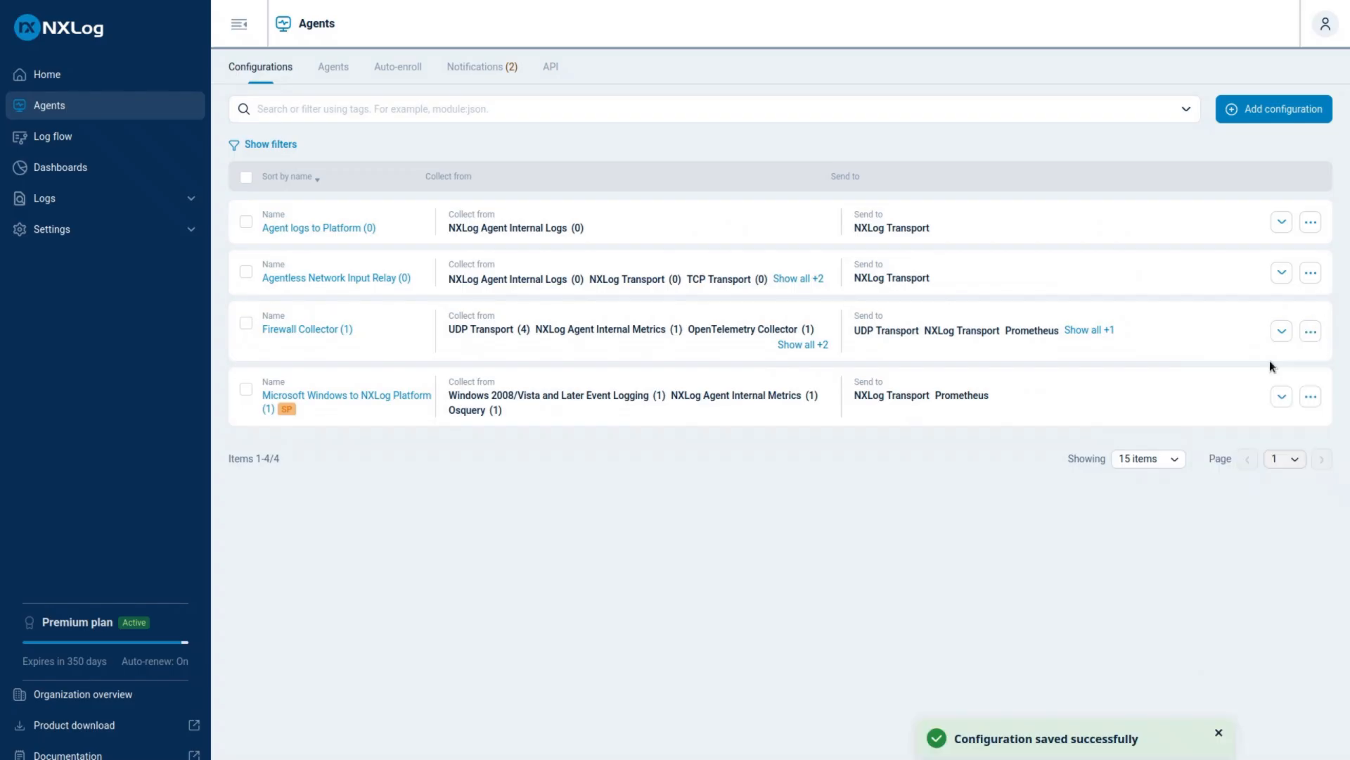
- Open the firewalls agent's statistics and examine the status and event counts of im_testgen_1, om_daily, om_dummy and om_size
{"action": "left_click", "coordinate": [335, 67]}
{"action": "left_click", "coordinate": [366, 375]}
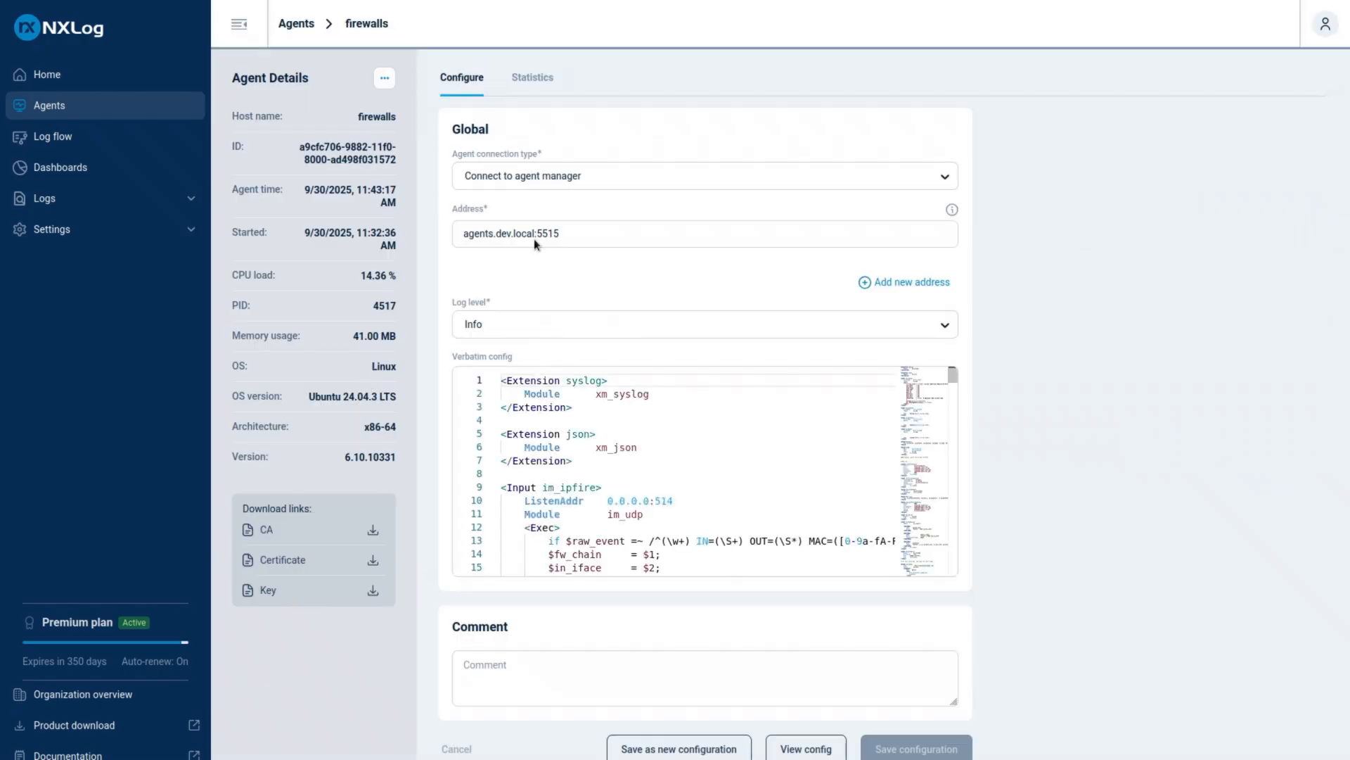
{"action": "left_click", "coordinate": [533, 76]}
{"action": "scroll", "coordinate": [804, 455], "scroll_direction": "down", "scroll_amount": 2}
{"action": "scroll", "coordinate": [839, 412], "scroll_direction": "down", "scroll_amount": 4}
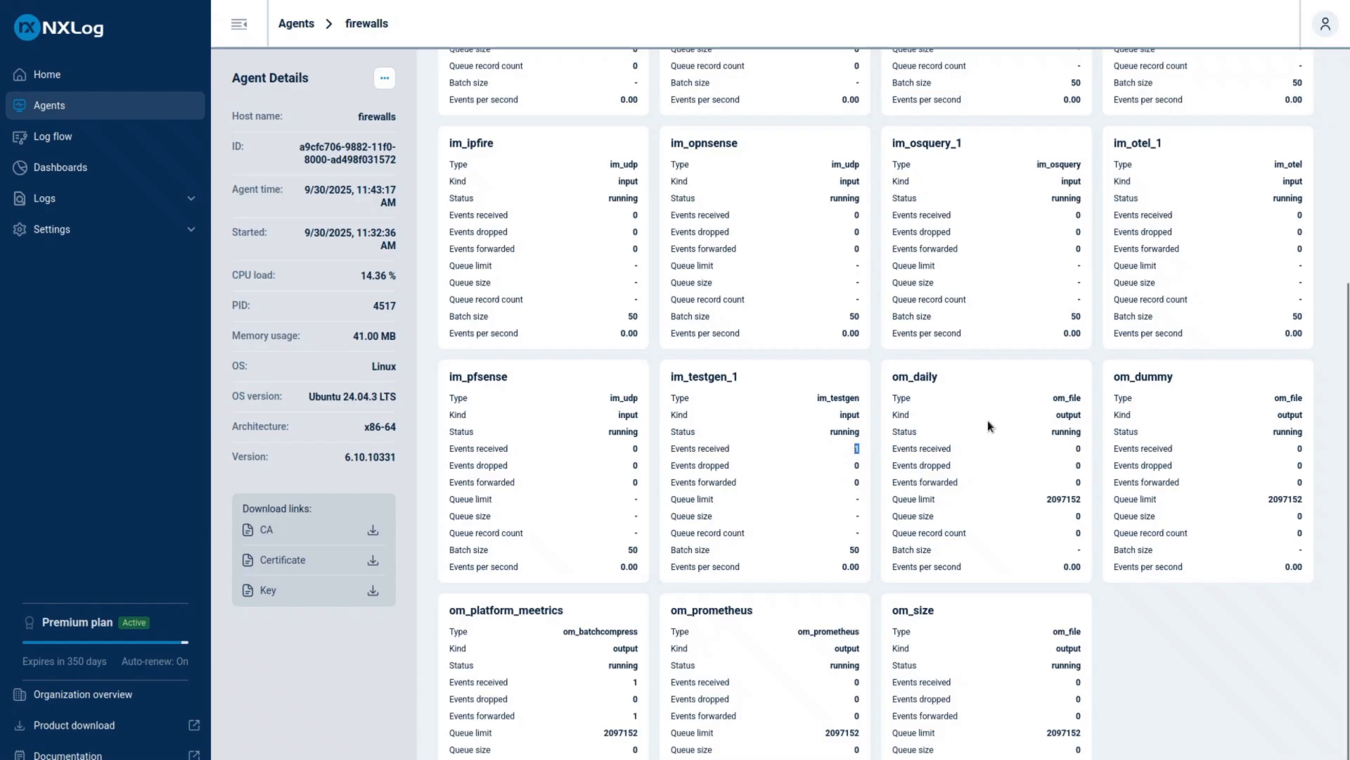
{"action": "left_click_drag", "start_coordinate": [921, 379], "coordinate": [939, 378]}
{"action": "left_click", "coordinate": [1296, 438]}
{"action": "scroll", "coordinate": [828, 699], "scroll_direction": "up", "scroll_amount": 3}
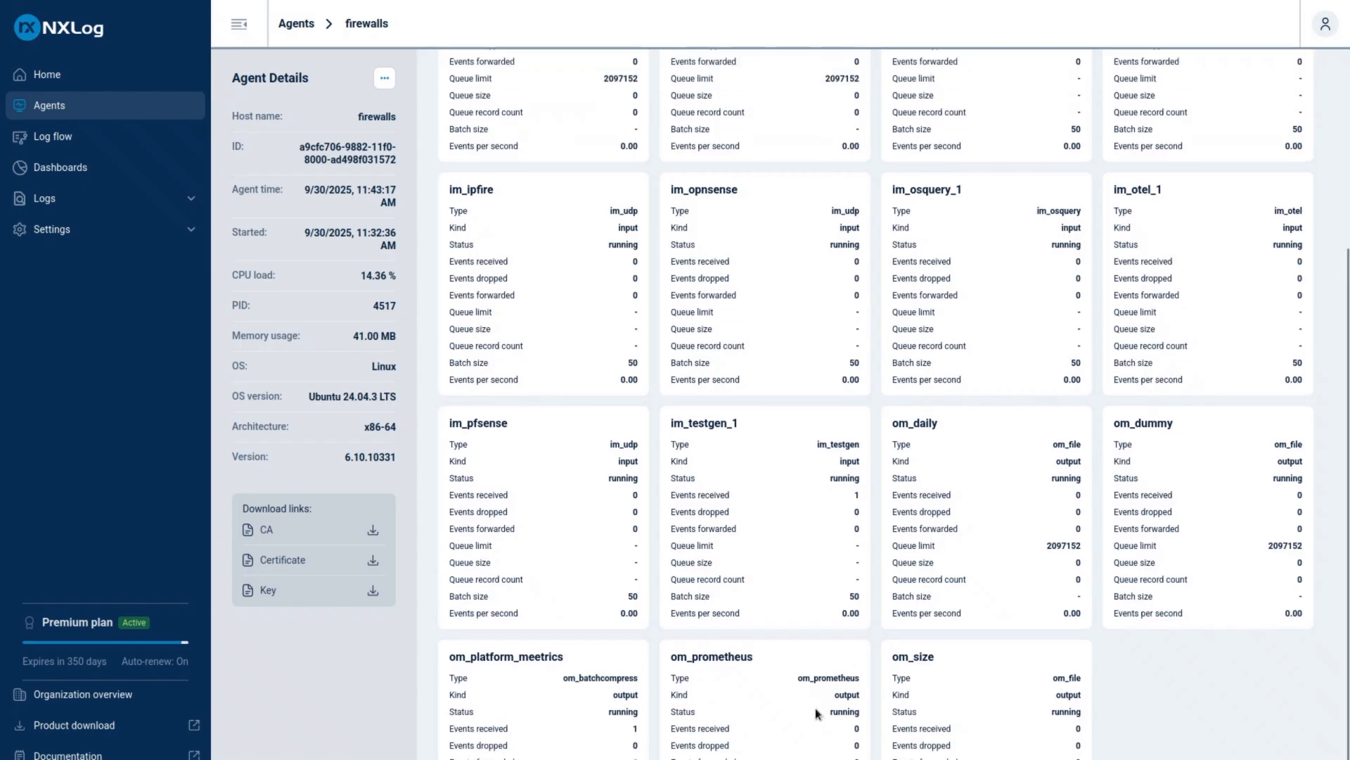
{"action": "scroll", "coordinate": [820, 689], "scroll_direction": "up", "scroll_amount": 1}
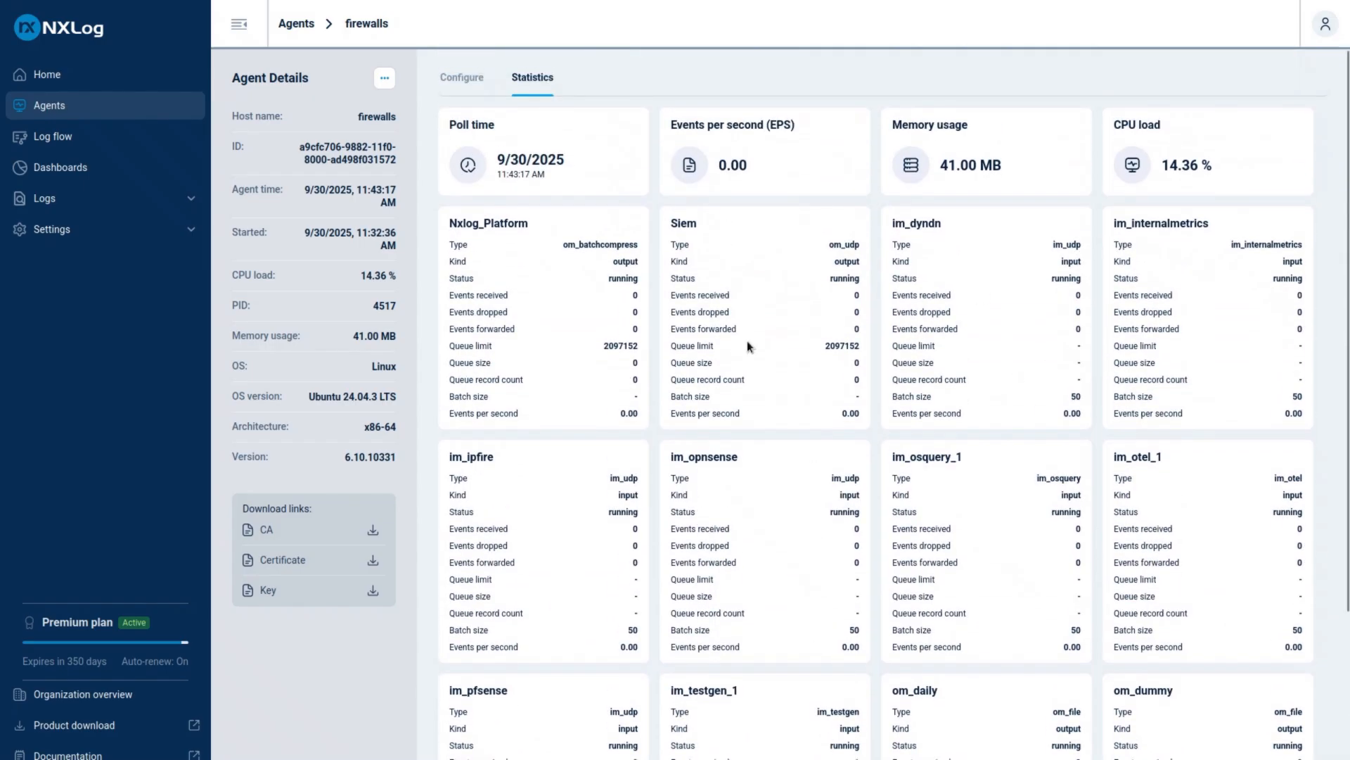
- Reopen the Firewall Collector configuration as text and review the om_size, om_daily and default_route blocks
{"action": "left_click", "coordinate": [298, 25]}
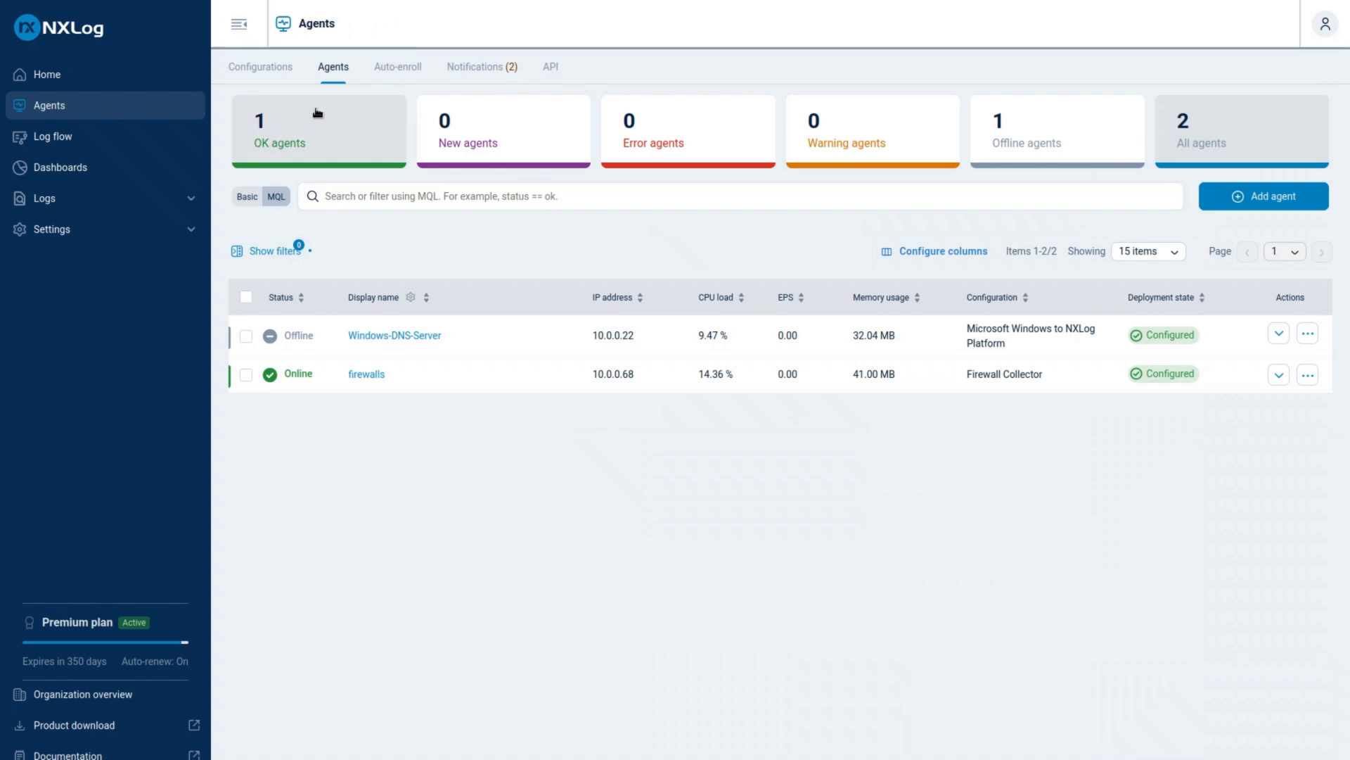
{"action": "left_click", "coordinate": [275, 68]}
{"action": "left_click", "coordinate": [325, 330]}
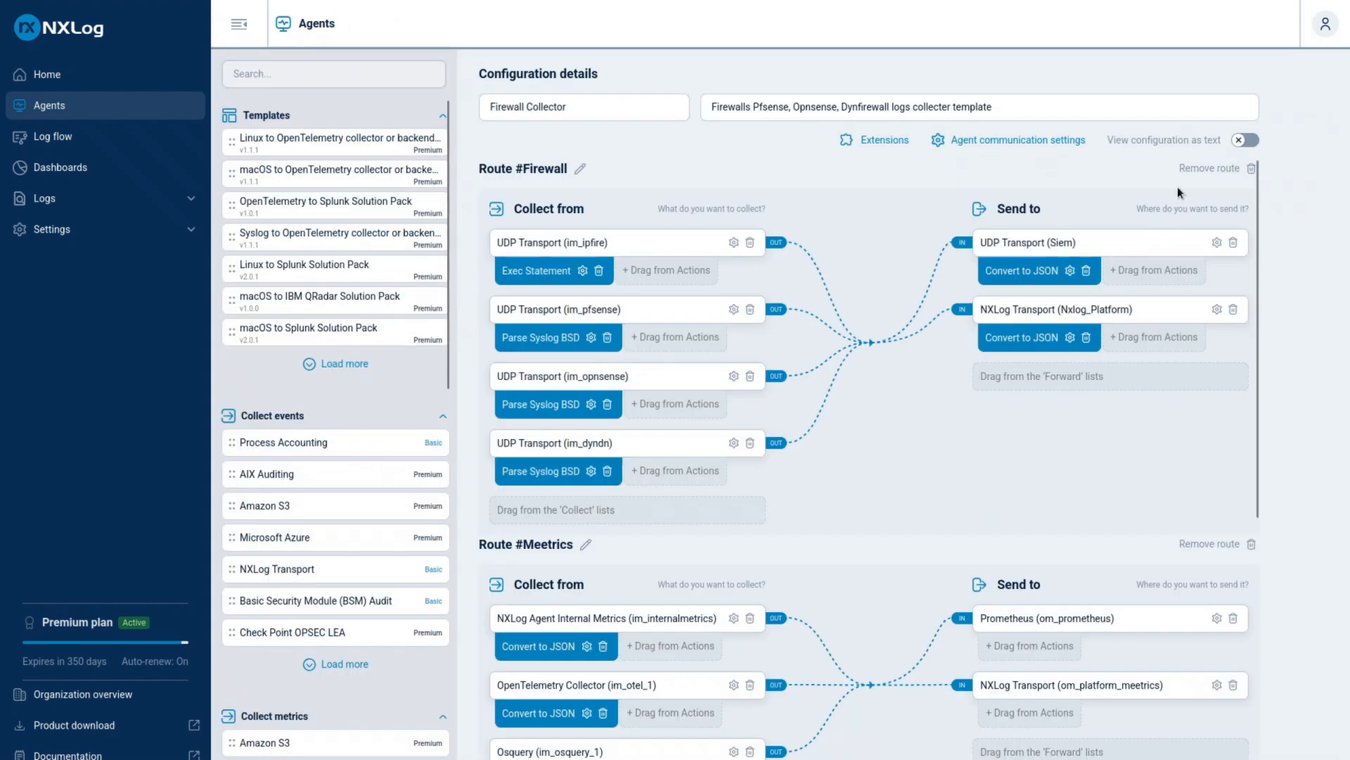
{"action": "left_click", "coordinate": [1243, 138]}
{"action": "scroll", "coordinate": [866, 615], "scroll_direction": "down", "scroll_amount": 15}
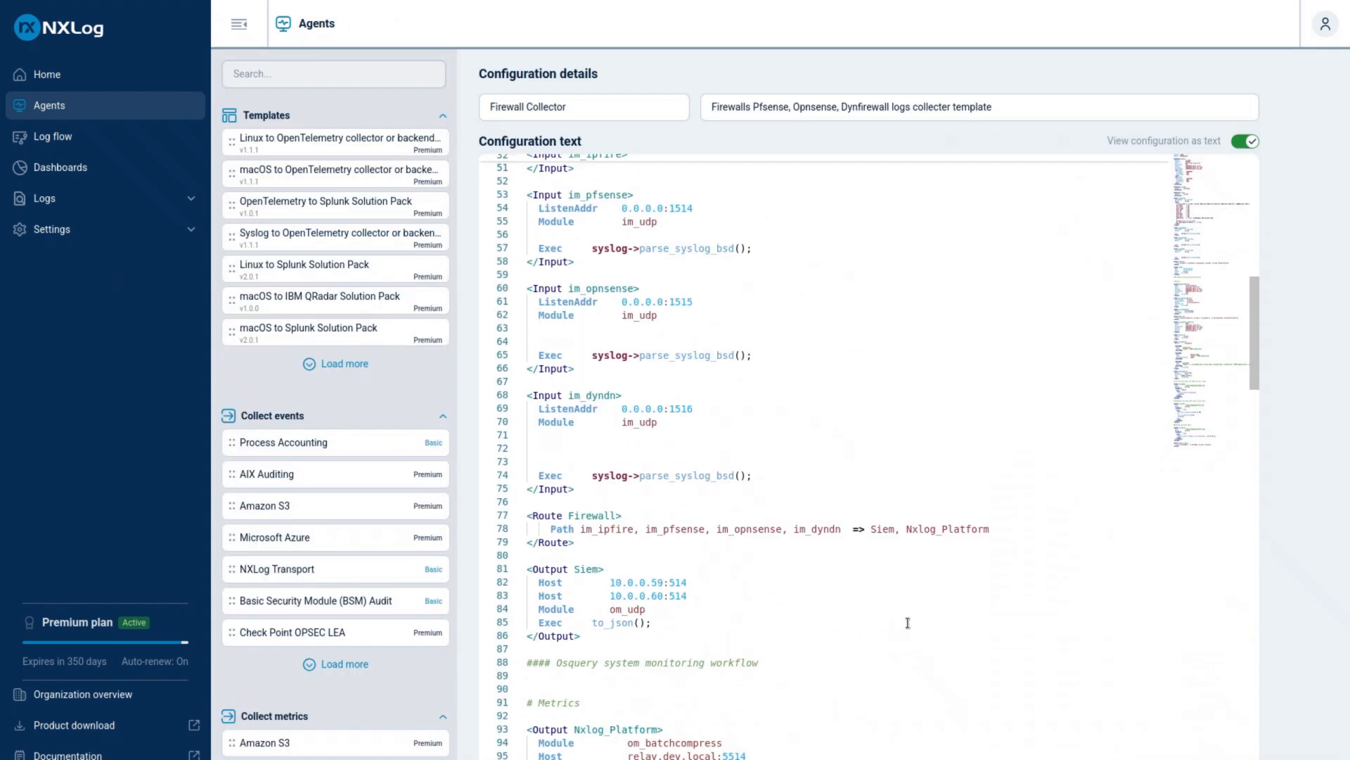
{"action": "scroll", "coordinate": [867, 615], "scroll_direction": "down", "scroll_amount": 13}
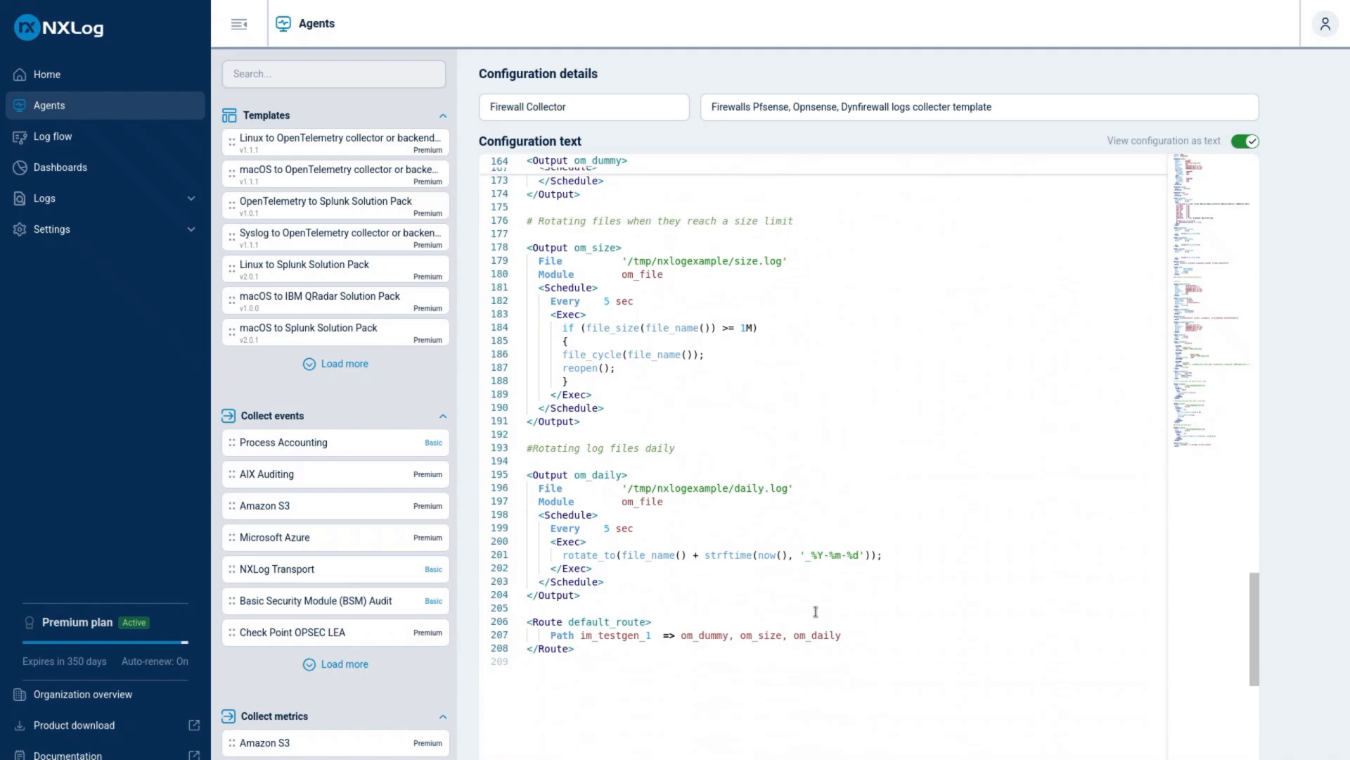
{"action": "scroll", "coordinate": [759, 556], "scroll_direction": "up", "scroll_amount": 2}
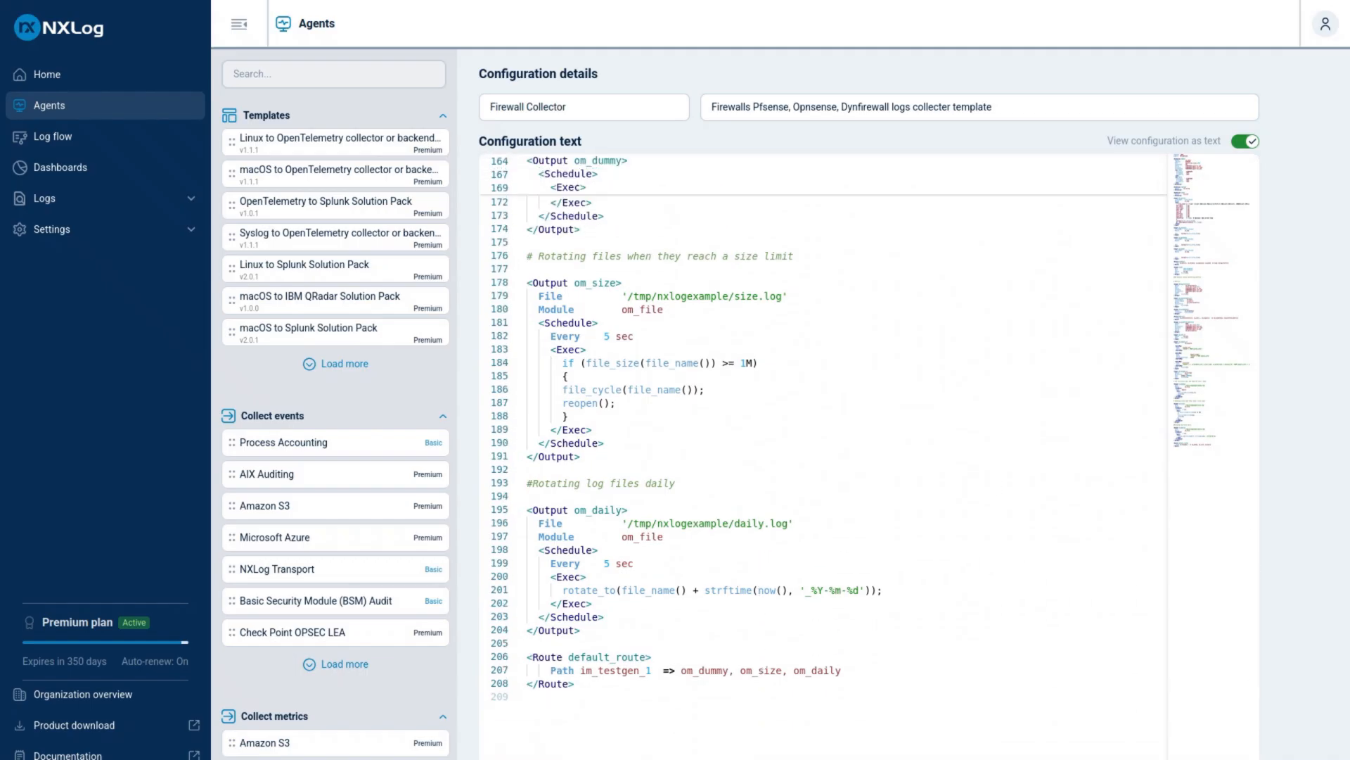
- Switch to the terminal, list the files in /tmp/nxlogexample with ls and ll, and examine the rotated daily log's date-stamped name
{"action": "key", "text": "ctrl+alt+t"}
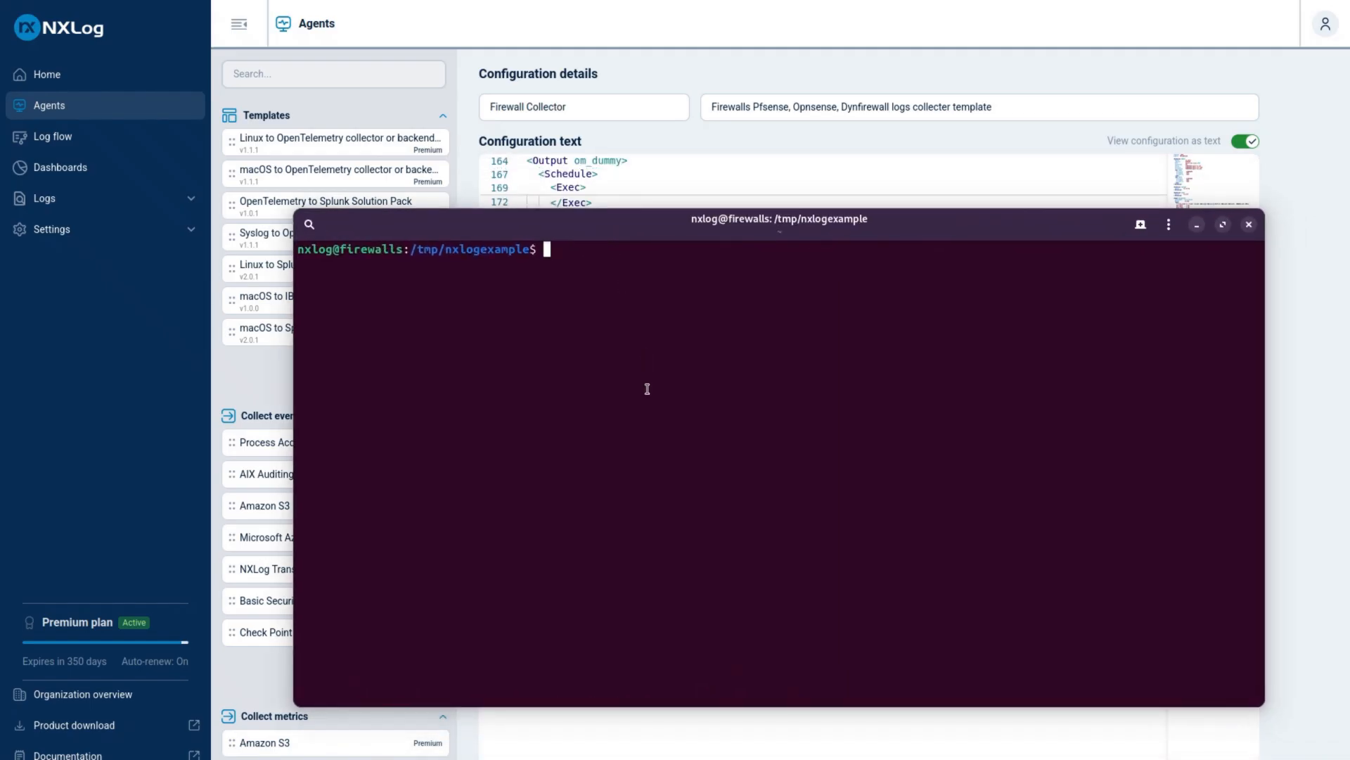
{"action": "type", "text": "ls"}
{"action": "key", "text": "Return"}
{"action": "type", "text": "ll"}
{"action": "key", "text": "Return"}
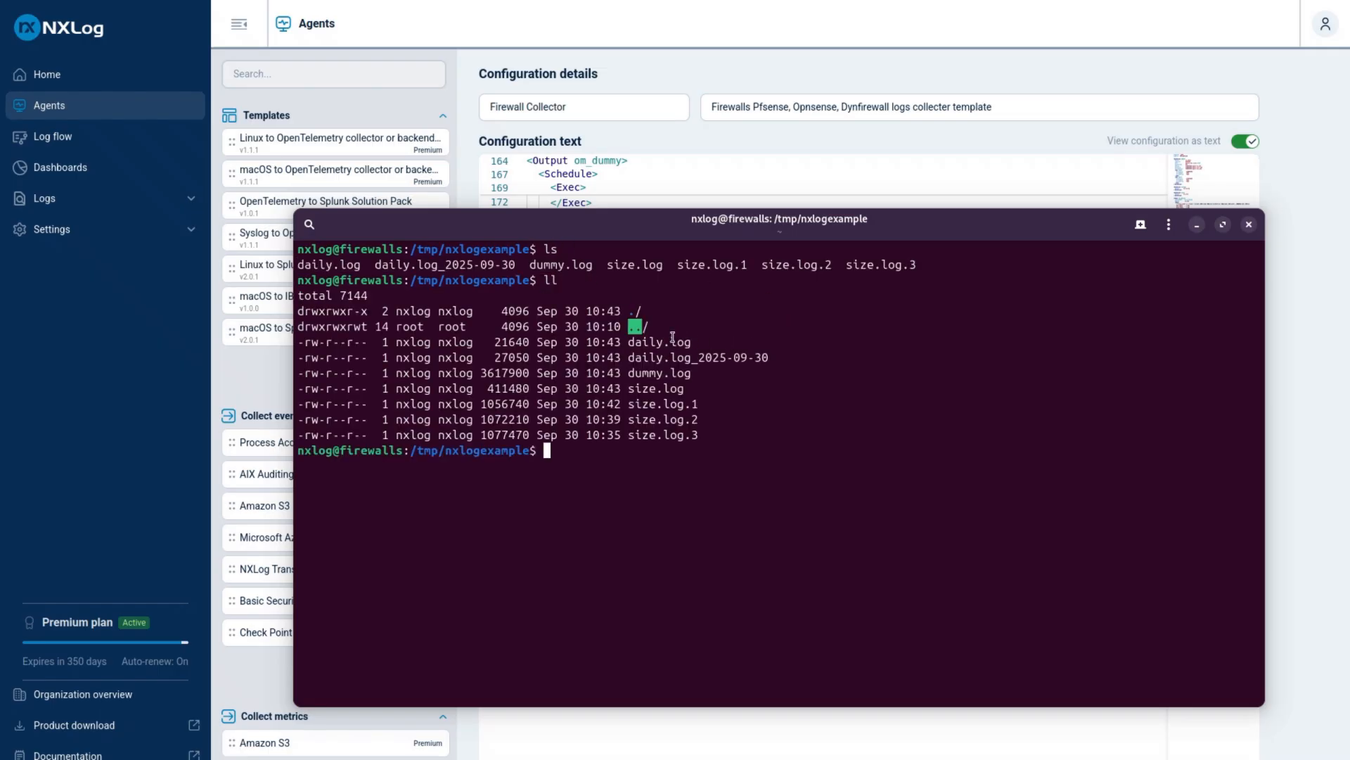
{"action": "left_click_drag", "start_coordinate": [628, 357], "coordinate": [768, 357]}
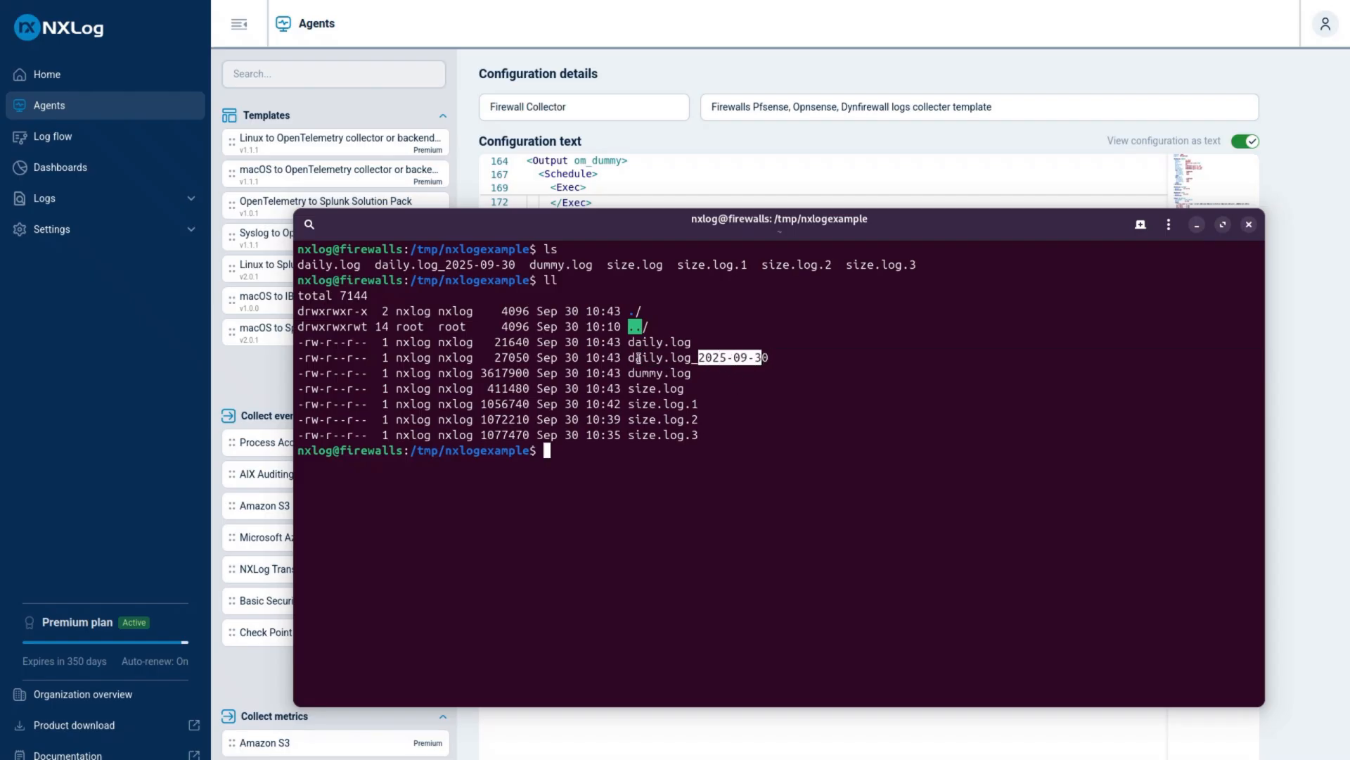
{"action": "left_click", "coordinate": [691, 356]}
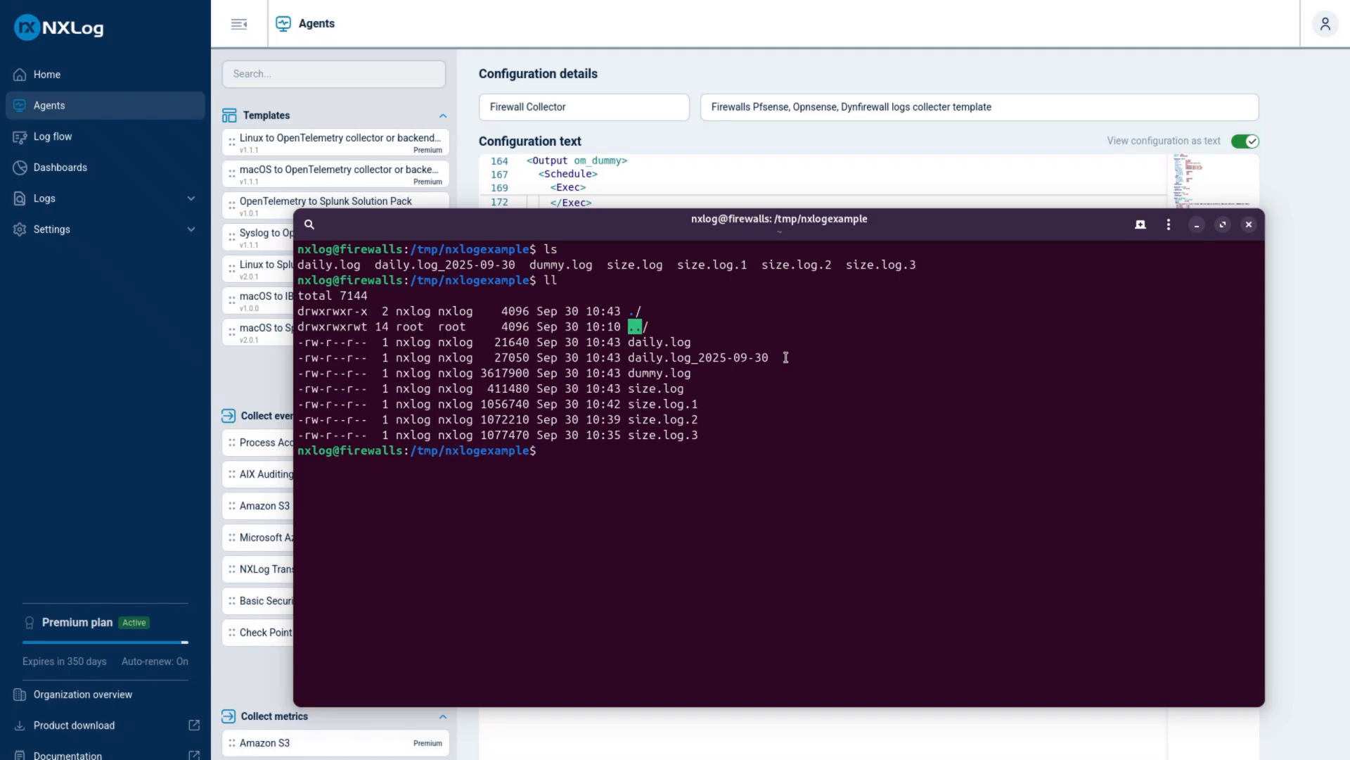
{"action": "left_click_drag", "start_coordinate": [777, 357], "coordinate": [630, 358]}
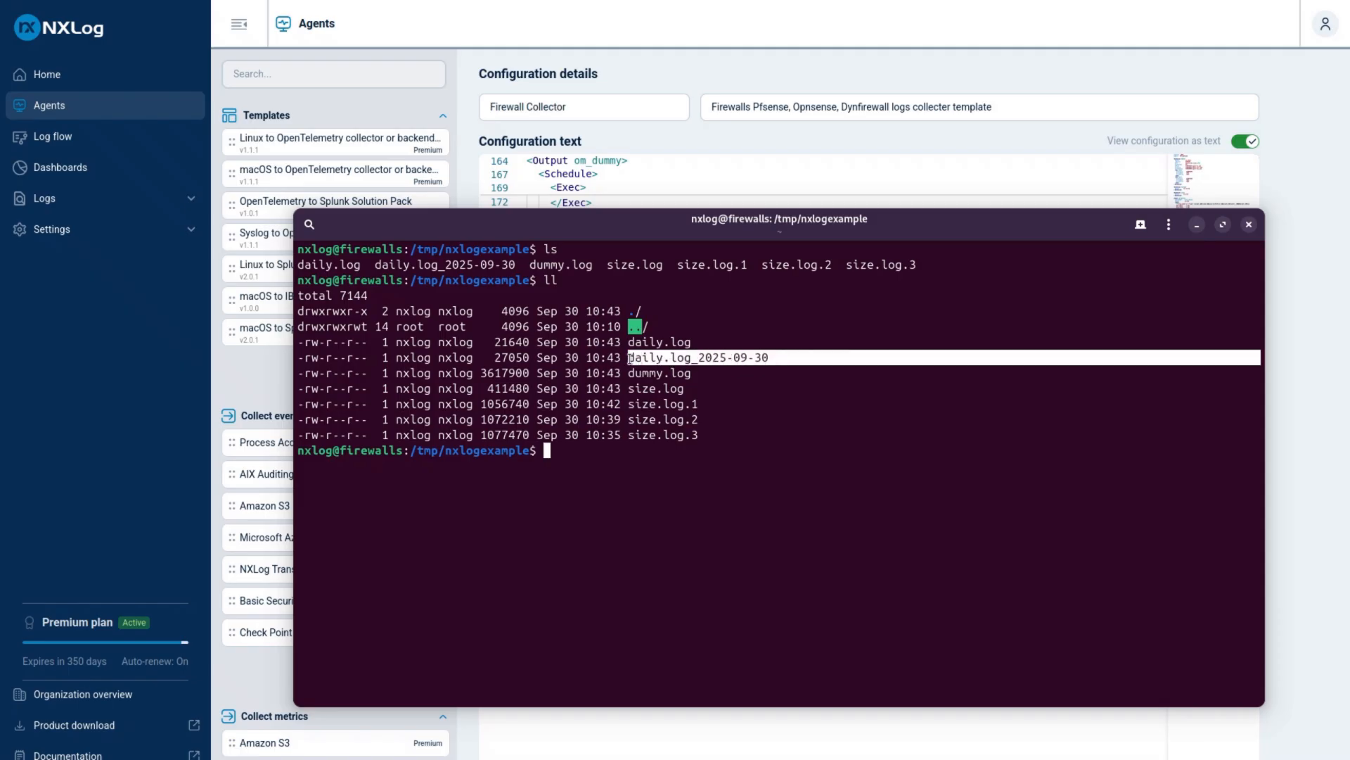
{"action": "left_click_drag", "start_coordinate": [776, 358], "coordinate": [630, 358]}
{"action": "left_click", "coordinate": [702, 360]}
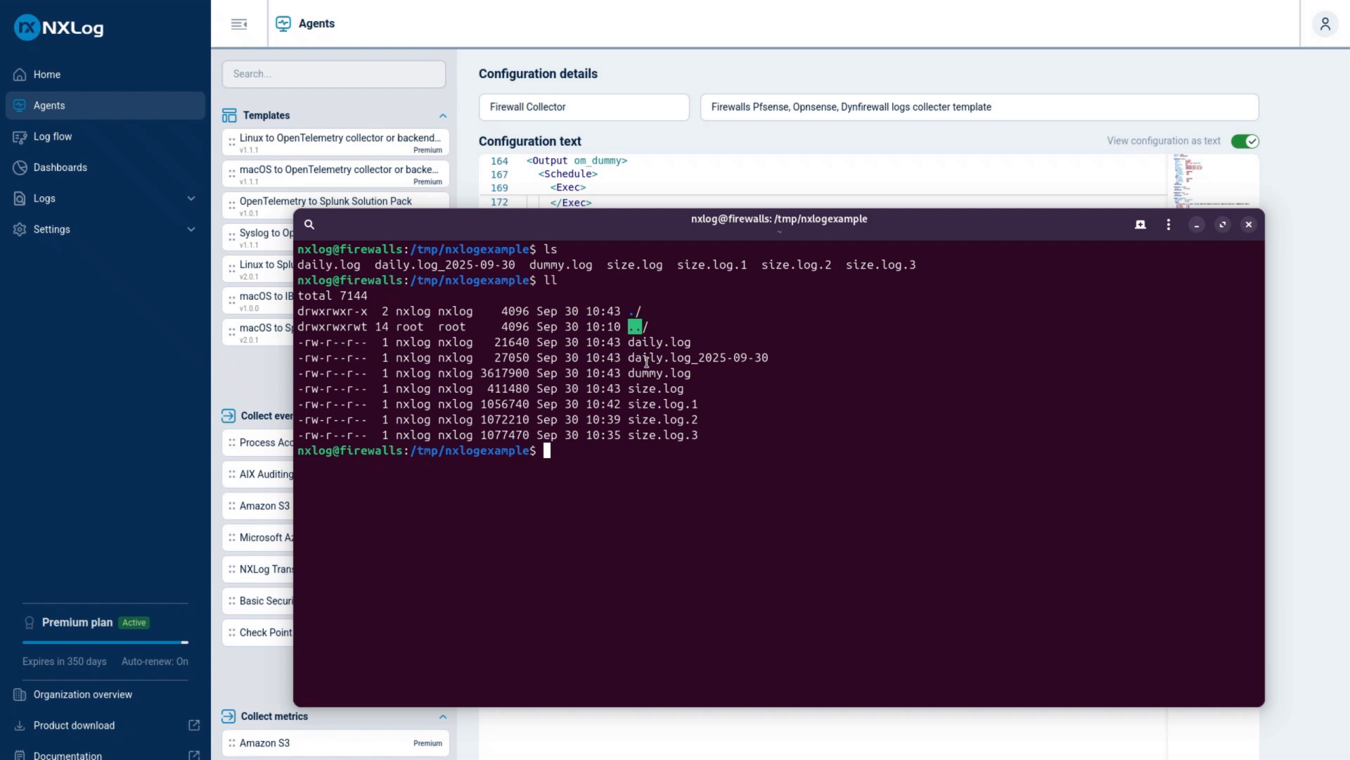
{"action": "left_click_drag", "start_coordinate": [633, 360], "coordinate": [770, 358]}
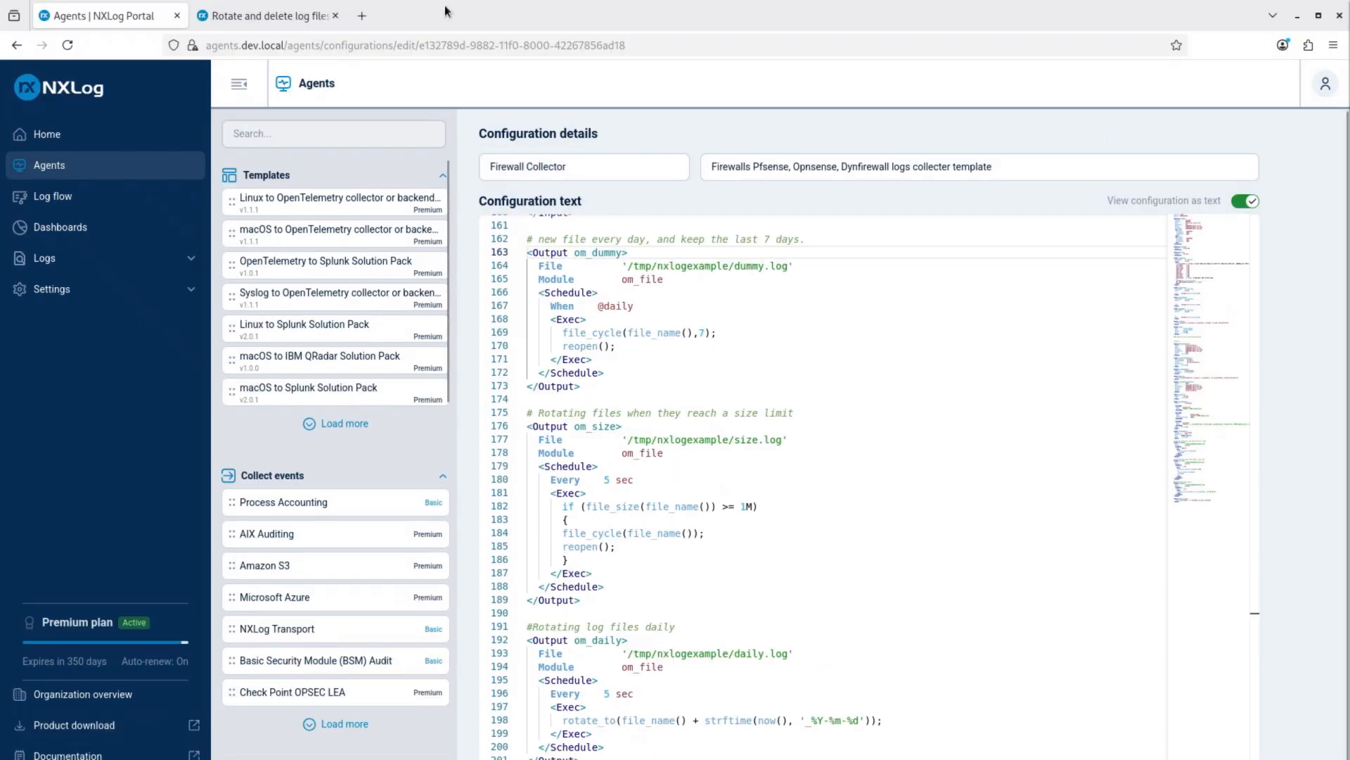
- Switch to the Rotate and delete log files documentation page and go from it to the NXLog website's home page
{"action": "left_click", "coordinate": [315, 14]}
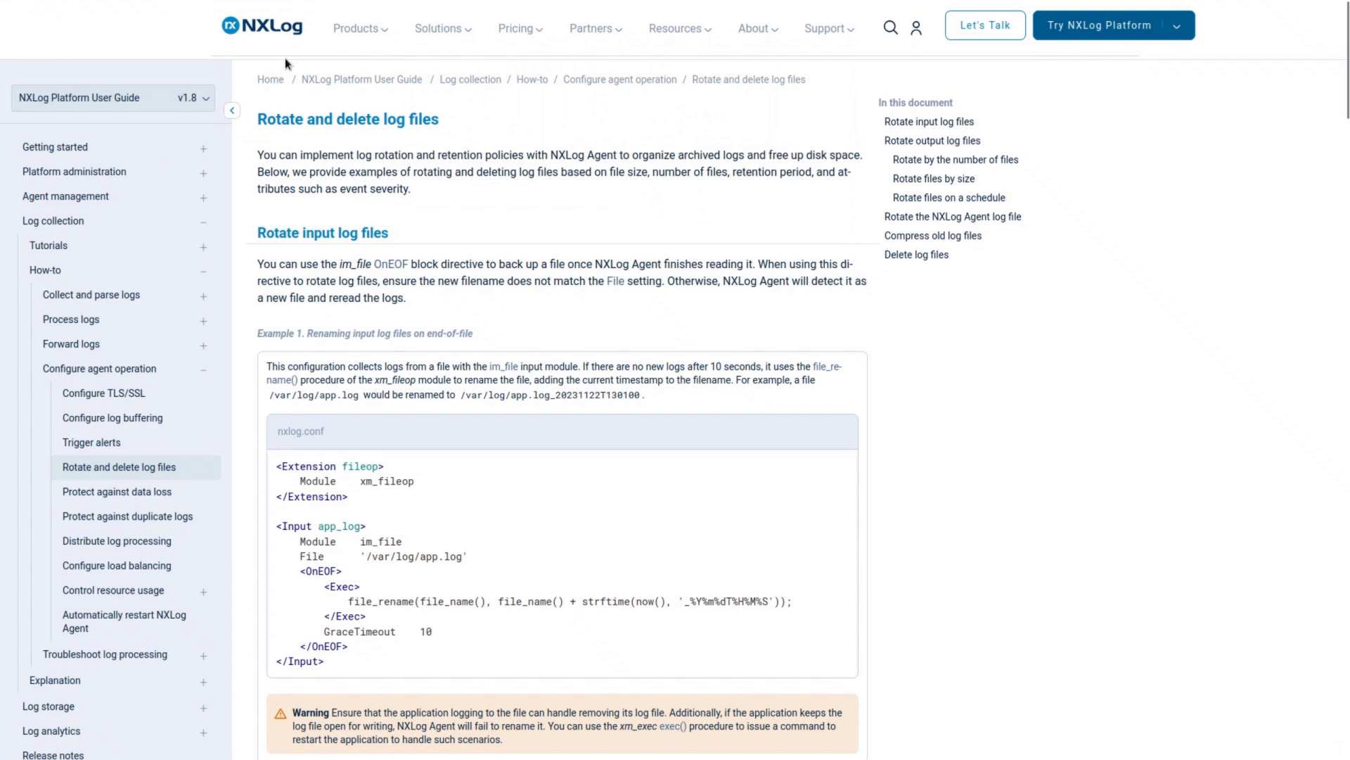
{"action": "left_click", "coordinate": [267, 29]}
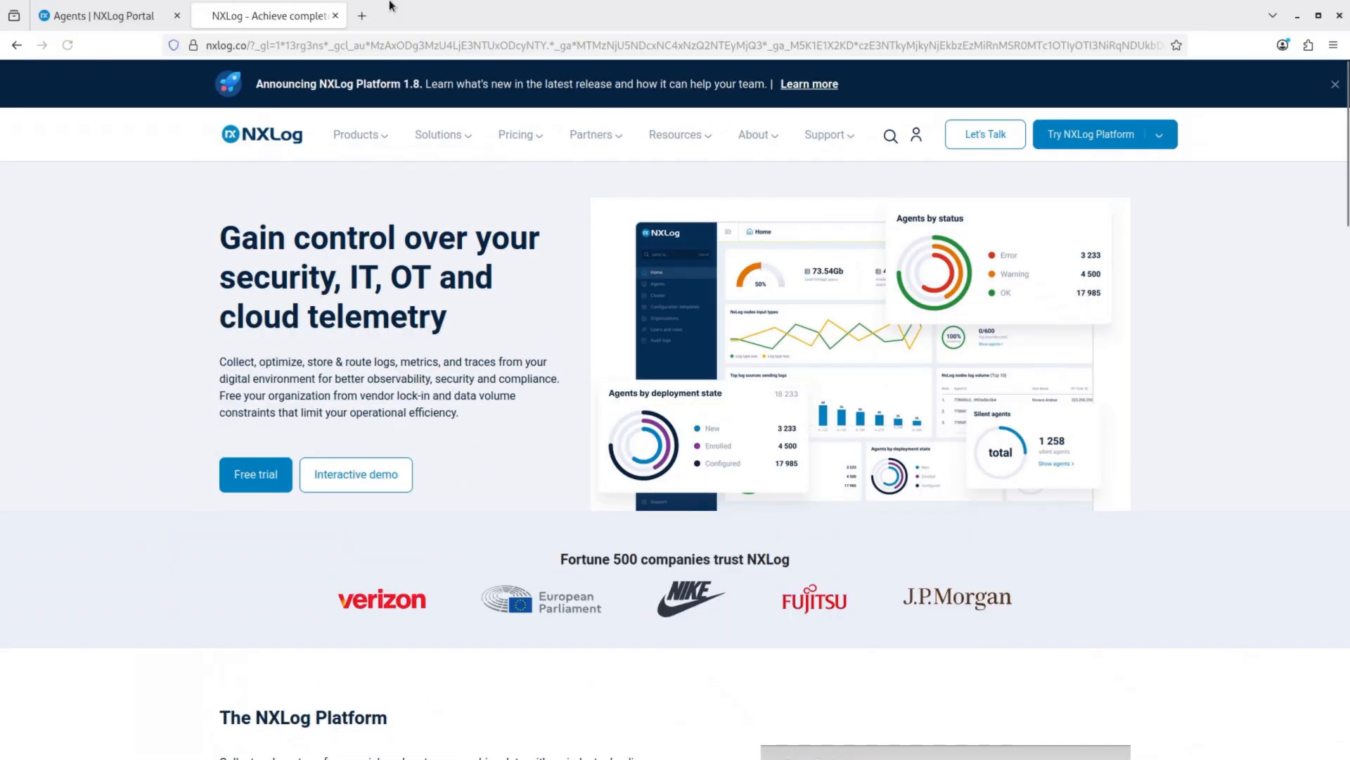